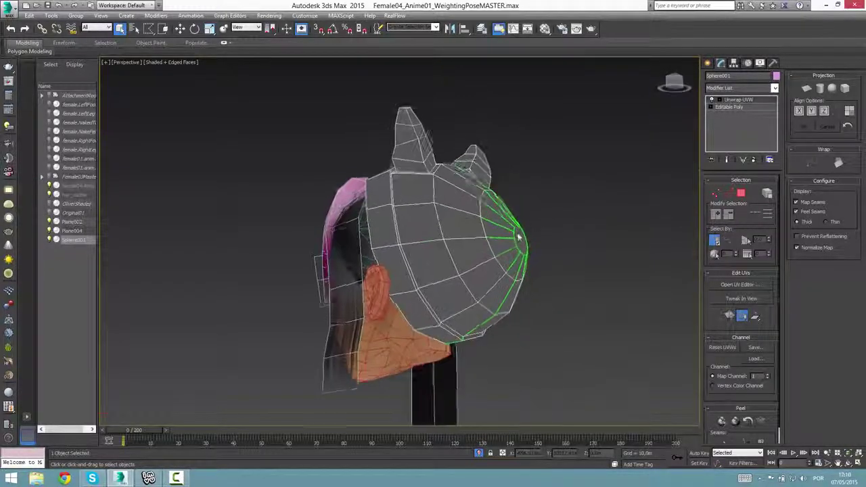
Remove the Unwrap UVW modifier from the cat-eared hood and select a vertex on the ring around its back cap
left_click(753, 159)
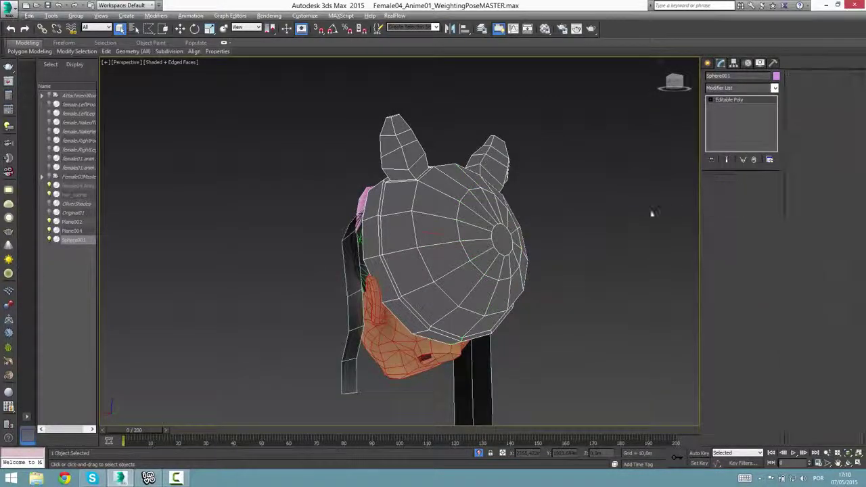
middle_click_drag(651, 213, 518, 248, "alt")
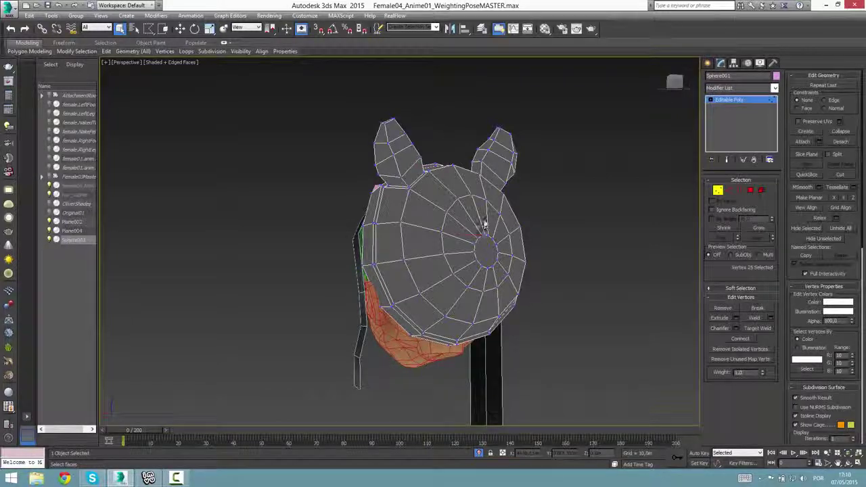
key("w")
middle_click_drag(453, 187, 412, 192, "alt")
key("z")
scroll(478, 230, "down", 10)
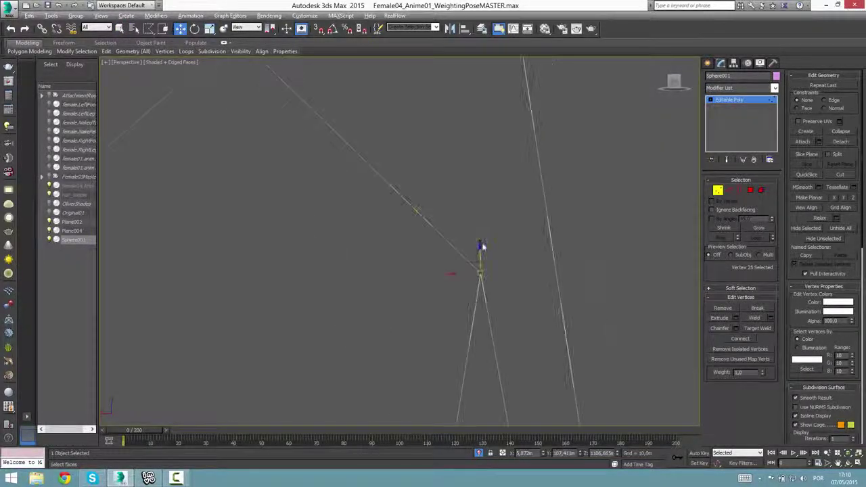
key("q")
scroll(501, 276, "down", 8)
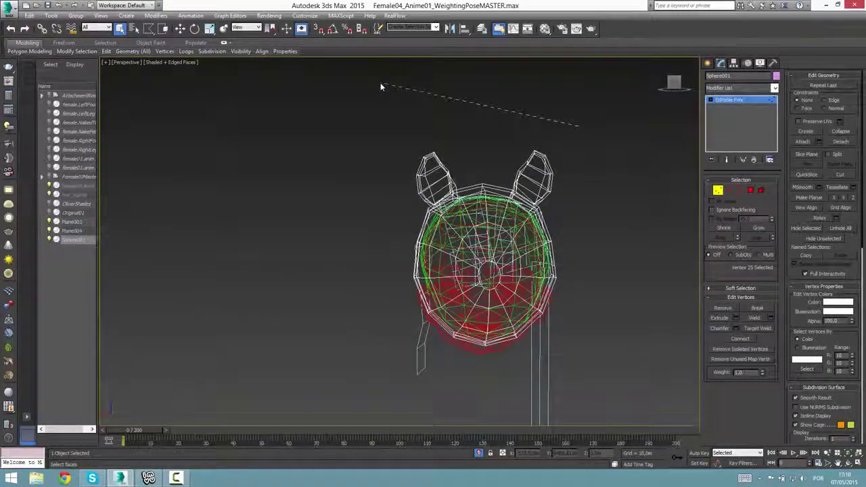
Select all of the hood's vertices and try welding them with a 0.1 m threshold
key("q")
key("q")
key("q")
left_click_drag(380, 83, 429, 180)
left_click_drag(642, 417, 643, 418)
middle_click_drag(304, 346, 447, 373, "alt")
left_click_drag(325, 120, 686, 420)
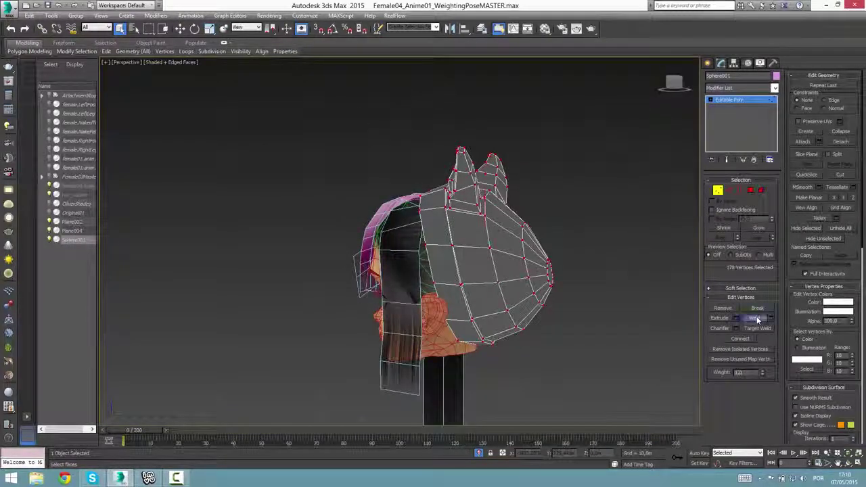
middle_click_drag(568, 272, 506, 282, "alt")
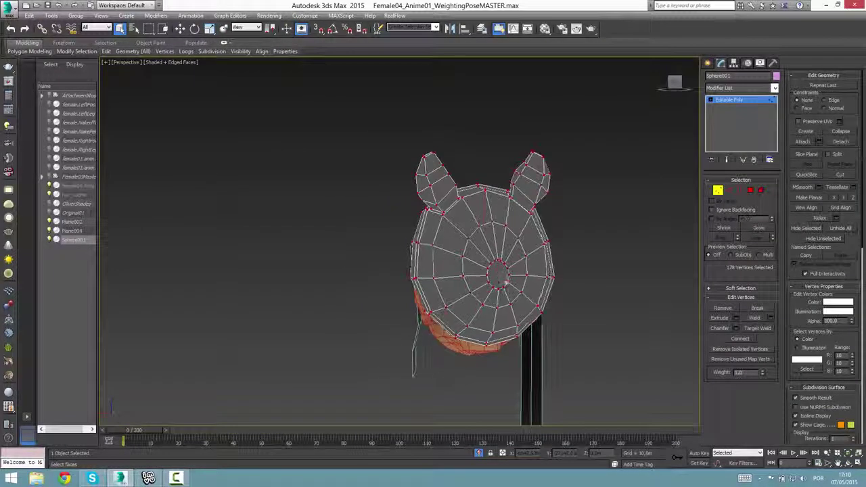
left_click(770, 318)
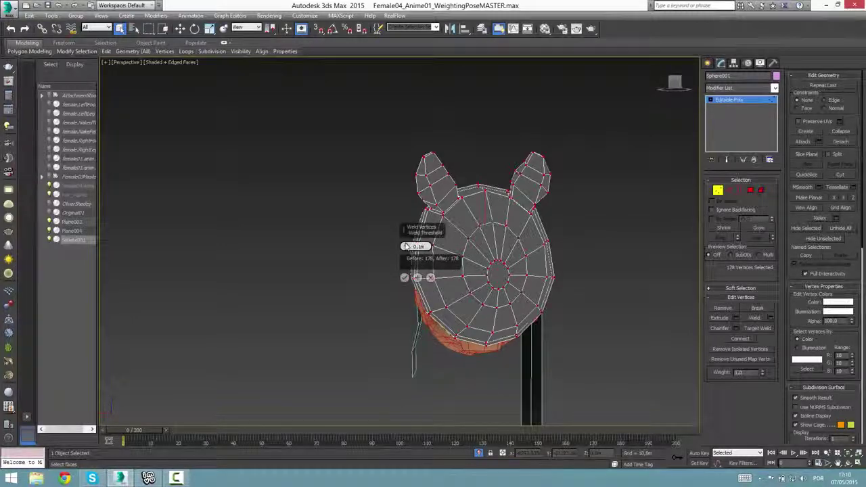
left_click(425, 277)
Select the round polygon at the centre of the hood's back
scroll(576, 277, "up", 3)
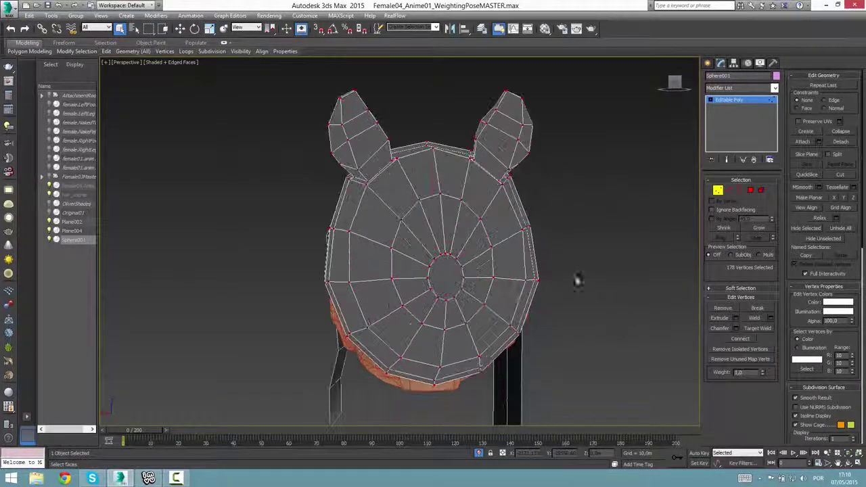
key("4")
scroll(613, 264, "up", 3)
left_click(515, 293)
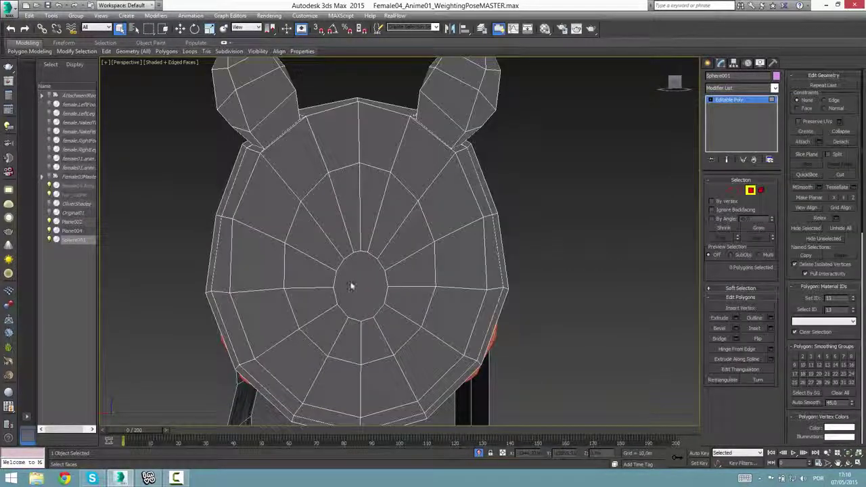
left_click(354, 286)
Try to inset the selected round polygon at the hood's back
mouse_move(511, 298)
middle_mouse_down("alt")
mouse_move(427, 306)
mouse_move(427, 297)
middle_mouse_up("alt")
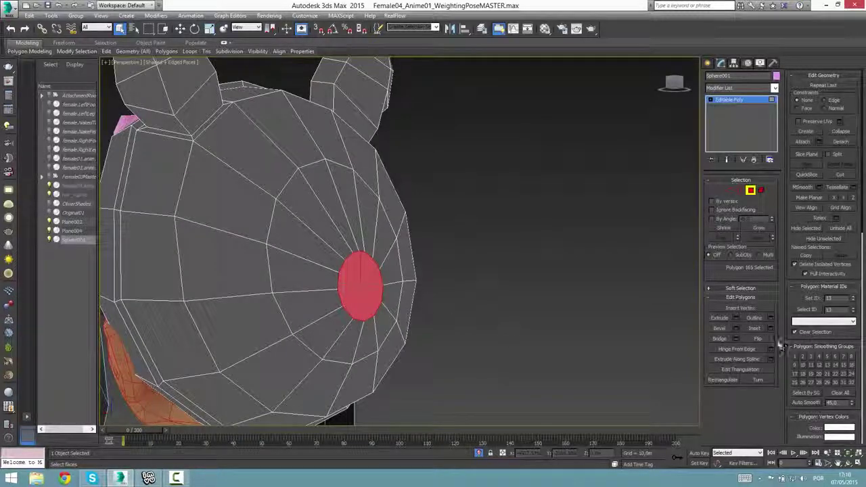
left_click(771, 330)
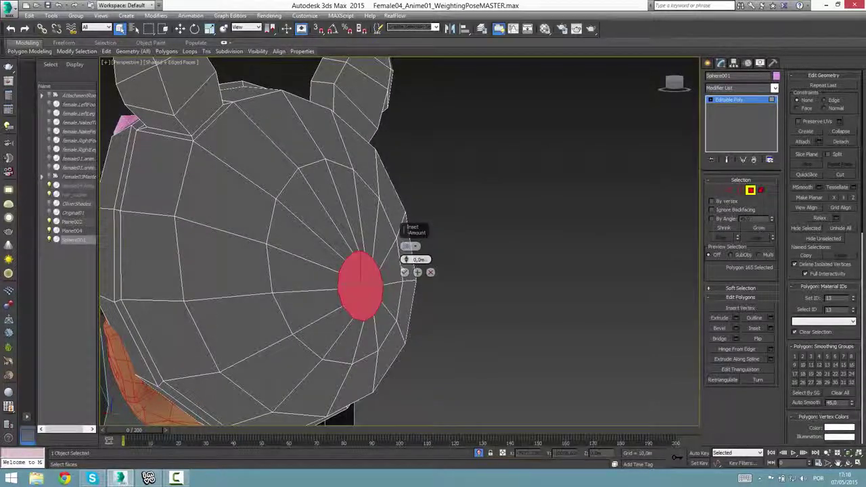
left_click_drag(406, 260, 397, 230)
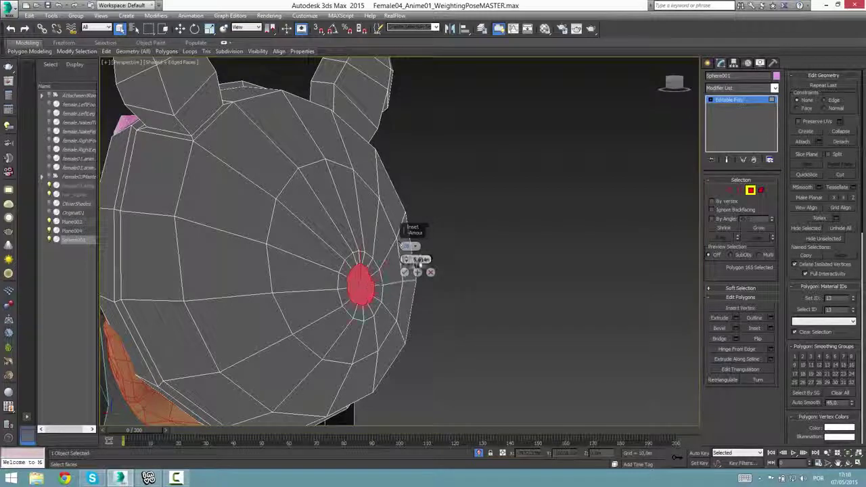
left_click(405, 272)
middle_click_drag(488, 296, 452, 295, "alt")
right_click(367, 288)
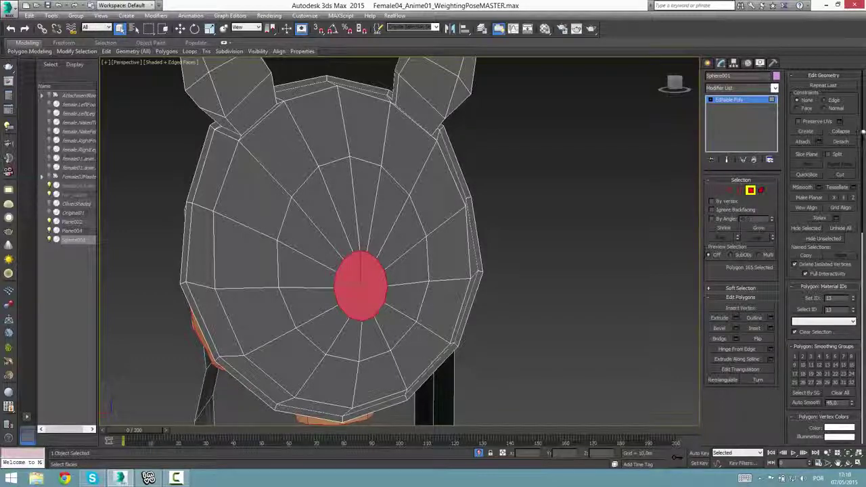
Collapse the selected round polygon into a single vertex
left_click(842, 132)
middle_click_drag(439, 264, 528, 246, "alt")
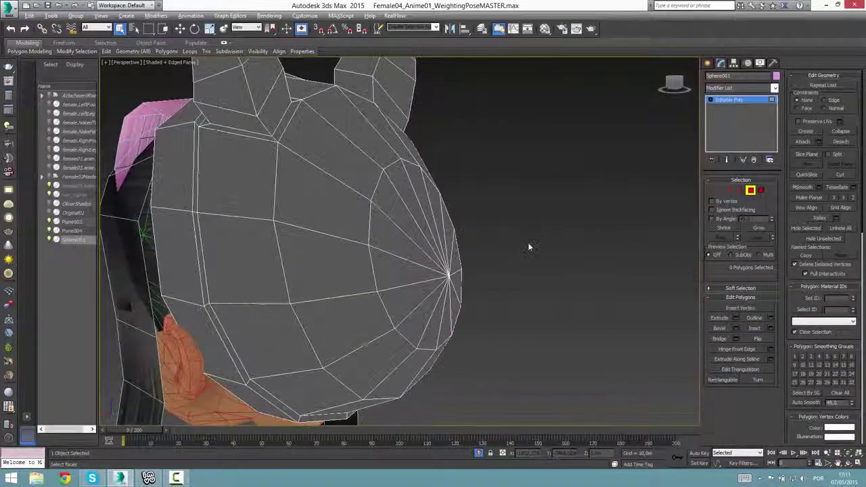
left_click(724, 101)
middle_click_drag(581, 205, 546, 212, "alt")
Select the collapsed vertex at the centre of the hood's back and nudge it slightly
left_click(717, 190)
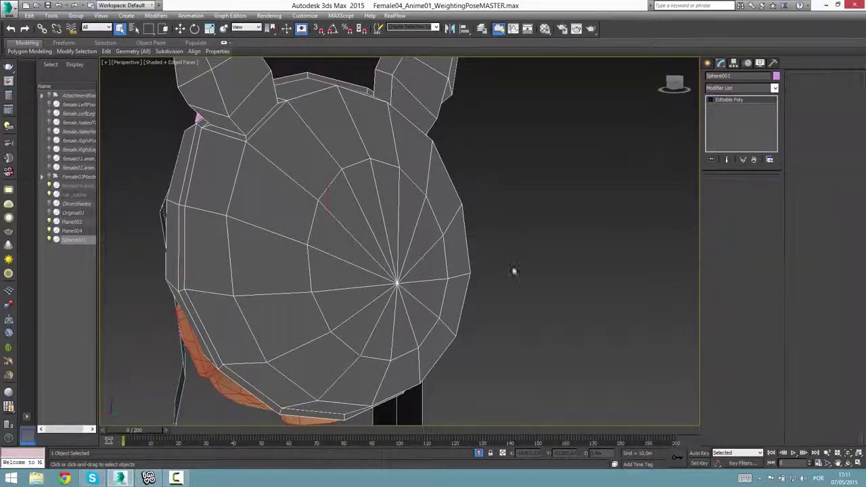
middle_click_drag(398, 291, 400, 280, "alt")
left_click(400, 279)
key("w")
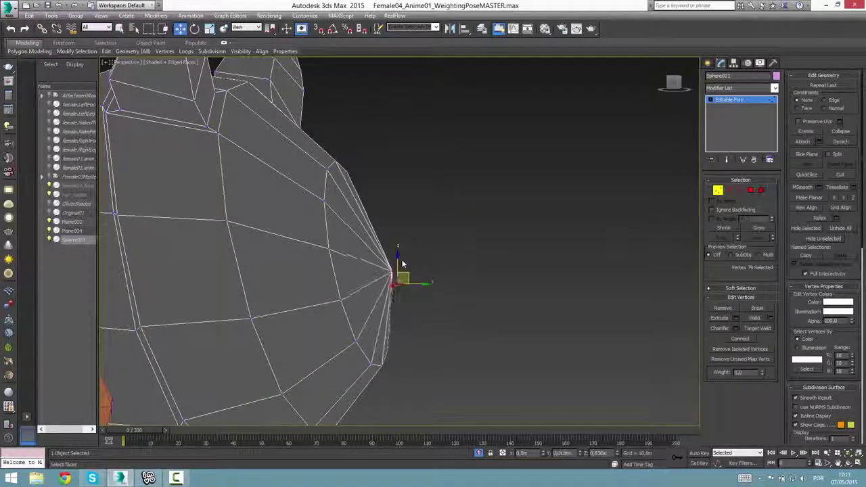
left_click(724, 101)
scroll(638, 165, "down", 3)
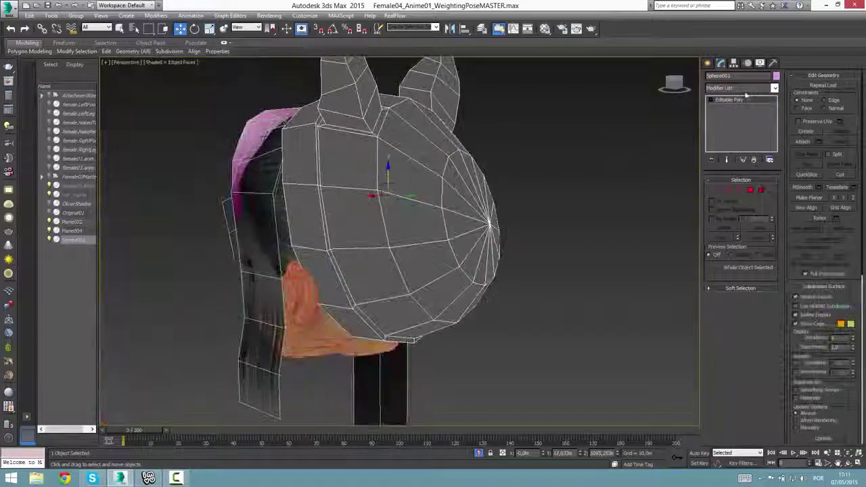
left_click(748, 88)
middle_click_drag(534, 159, 570, 178, "alt")
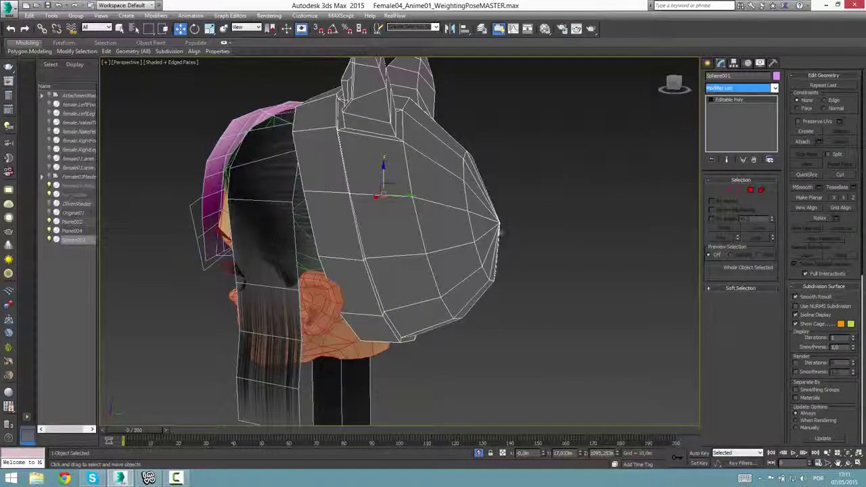
left_click(562, 235)
left_click(482, 237)
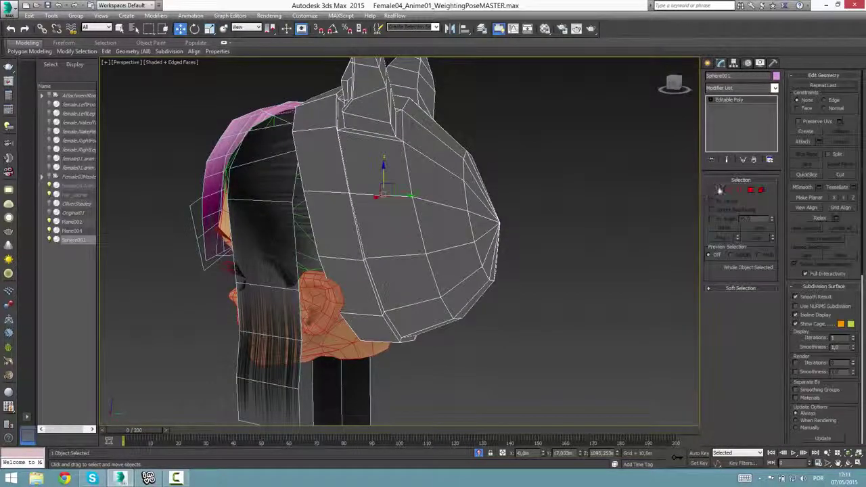
Pull the hood's back centre vertex outward and down
left_click(718, 190)
left_click_drag(514, 215, 528, 239)
left_click(717, 102)
Apply an Unwrap UVW modifier to the hood and isolate the object in the viewport
middle_click_drag(569, 169, 454, 163, "alt")
left_click(766, 90)
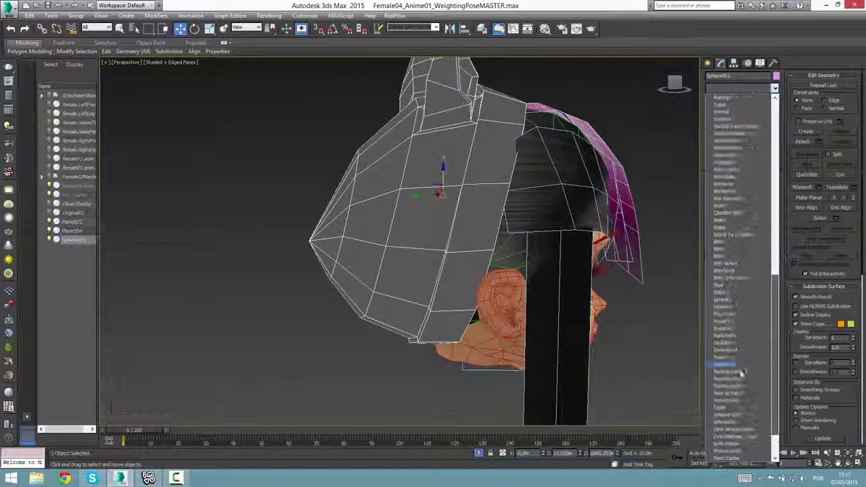
left_click(727, 410)
middle_click_drag(454, 300, 408, 272, "alt")
left_click(737, 100)
key("alt+q")
scroll(413, 273, "up", 6)
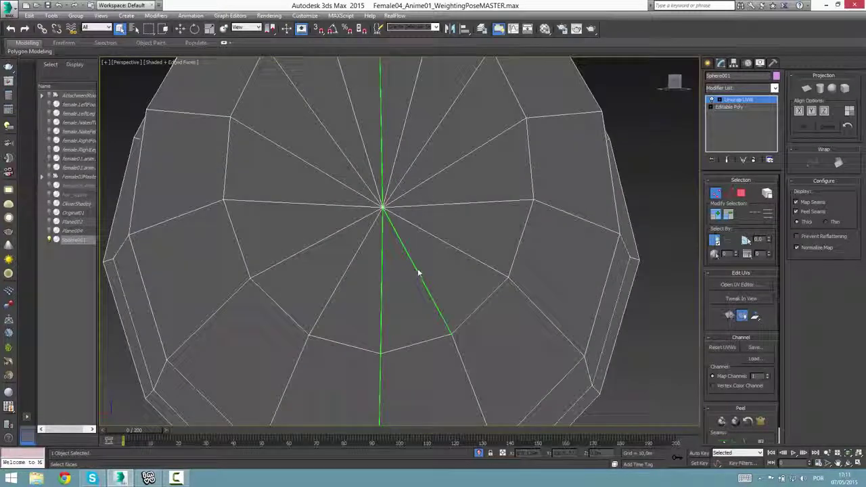
Open the UV editor and examine the hood's seams around the back centre vertex
left_click(738, 285)
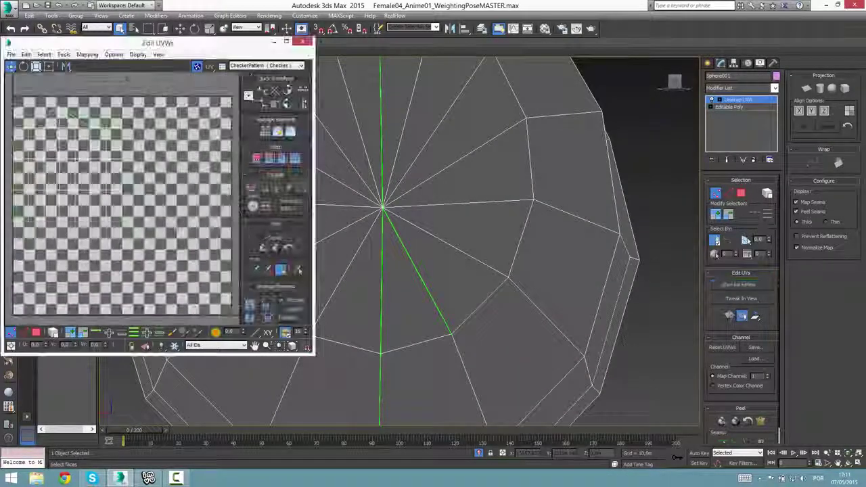
scroll(158, 216, "down", 4)
middle_click_drag(157, 217, 171, 231)
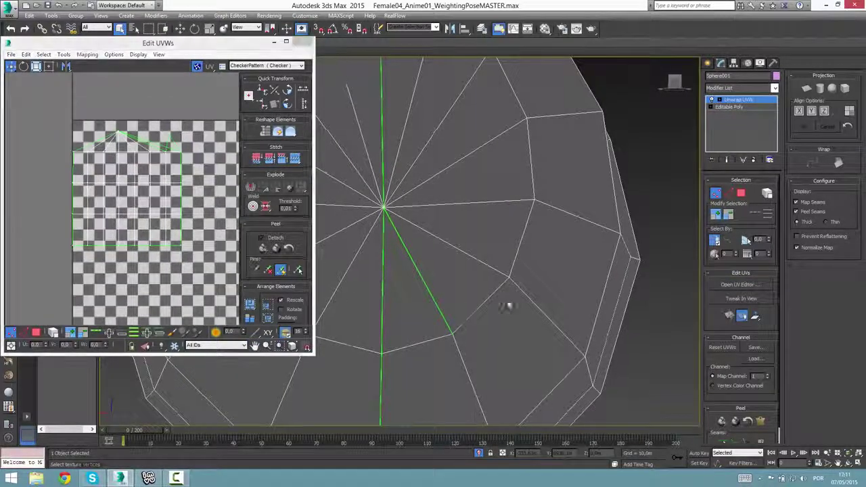
middle_click_drag(509, 304, 469, 141, "alt")
middle_click_drag(400, 211, 495, 149, "alt")
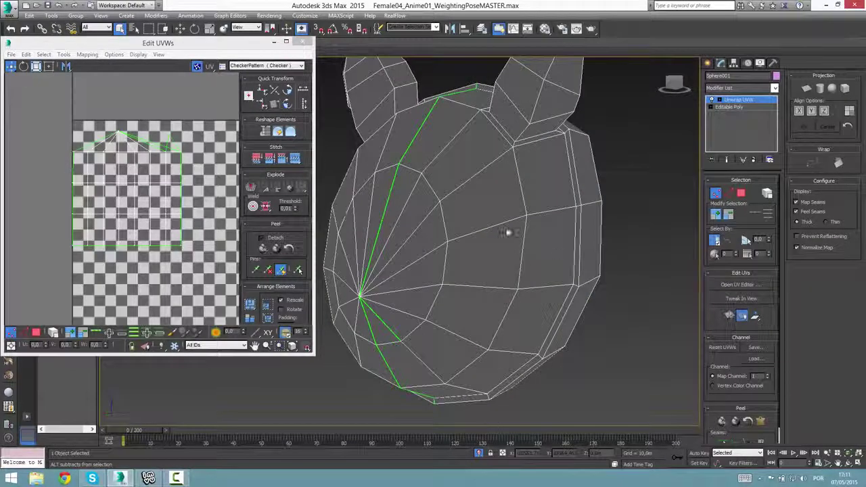
middle_click_drag(506, 232, 364, 220, "alt")
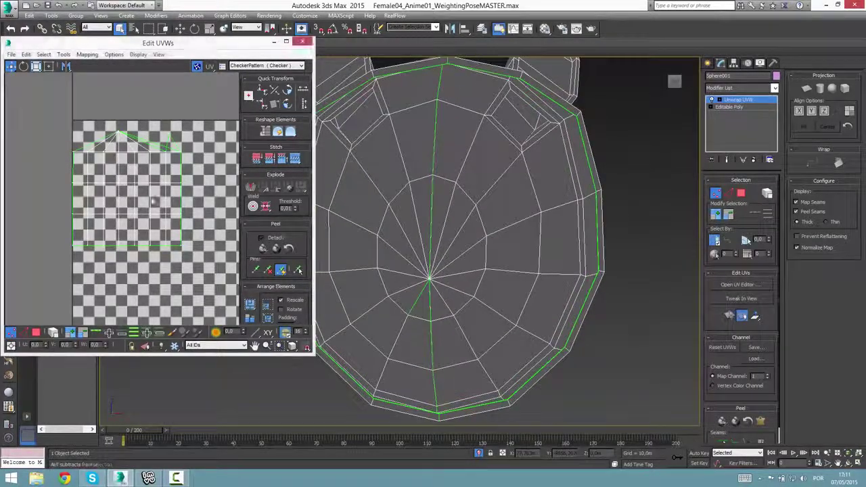
Select all UV vertices and move the whole shell down and right within the UV tile
mouse_move(133, 201)
middle_mouse_down()
mouse_move(147, 206)
mouse_move(134, 206)
middle_mouse_up()
scroll(134, 206, "down", 2)
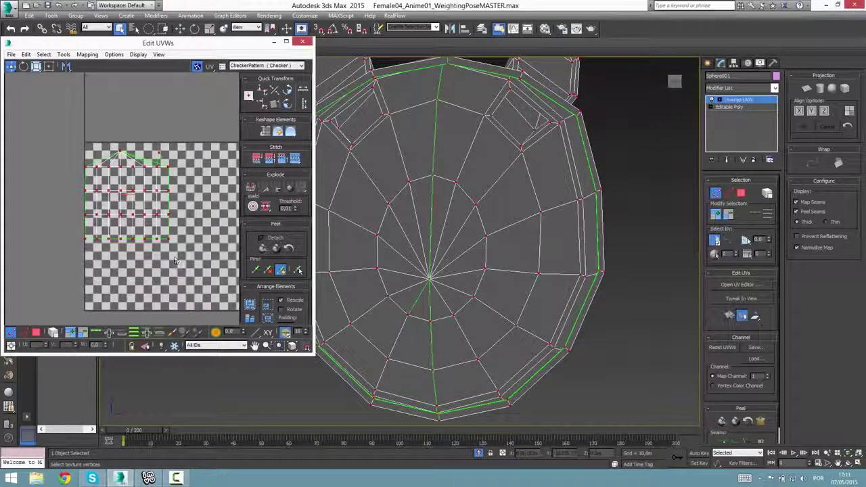
left_click_drag(171, 242, 209, 265)
middle_click_drag(210, 267, 173, 230)
scroll(172, 262, "up", 2)
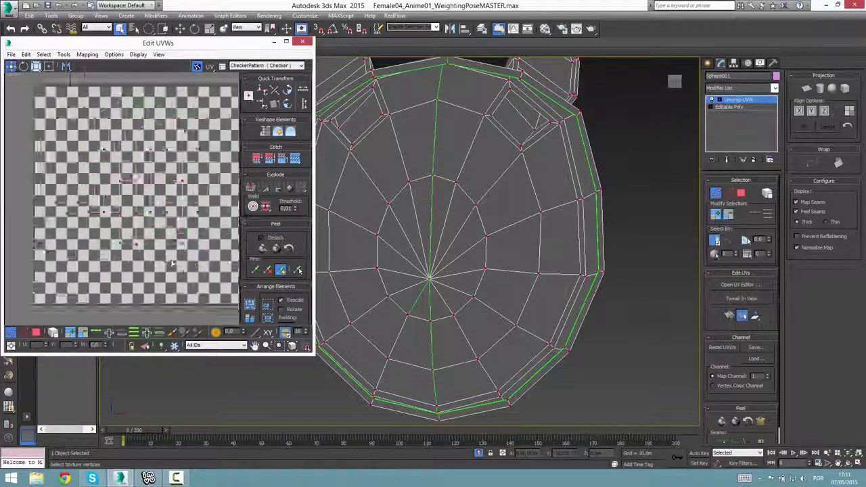
Try moving the stray UV vertex above the shell's upper-right corner
left_click(196, 101)
left_click(190, 93)
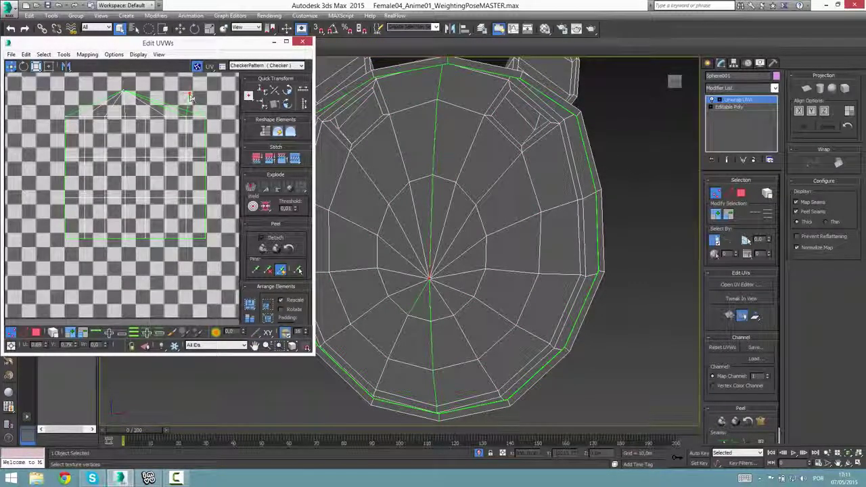
left_click_drag(190, 93, 216, 130)
key("ctrl+z")
Inspect the extra seam edge below the centre vertex and delete the Unwrap UVW modifier
middle_click_drag(426, 191, 491, 202, "alt")
scroll(434, 269, "up", 2)
middle_click_drag(443, 274, 449, 234)
scroll(450, 233, "up", 2)
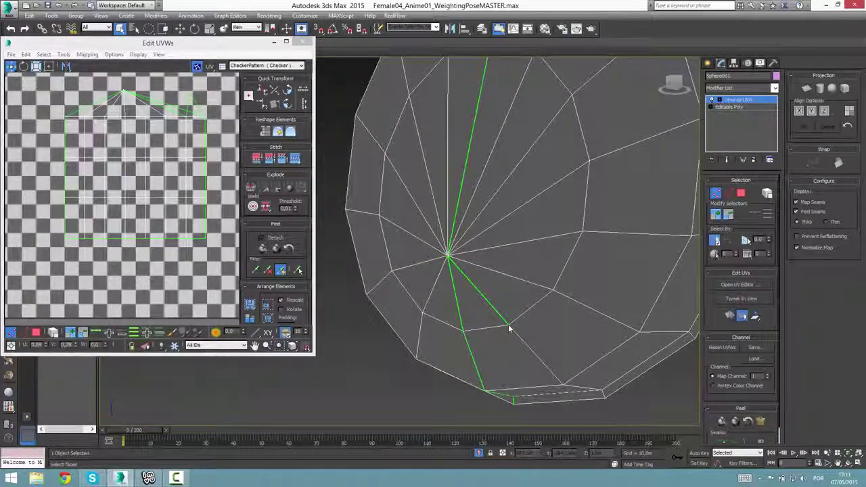
scroll(469, 285, "up", 2)
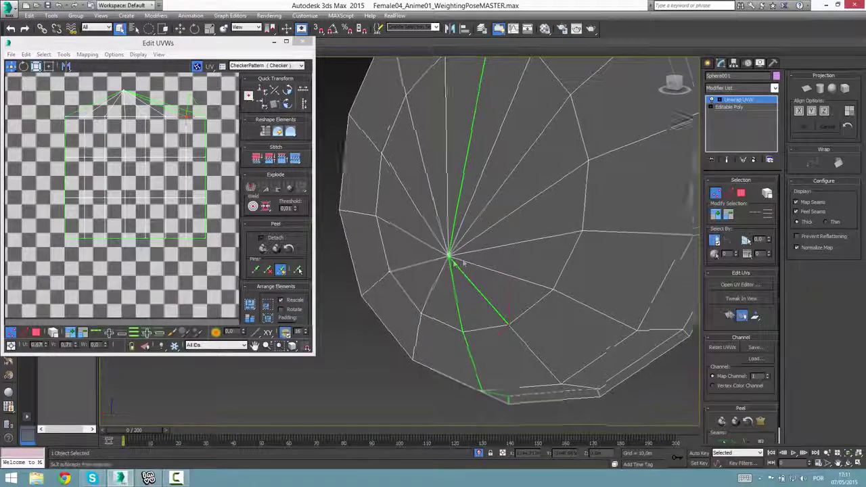
left_click(743, 101)
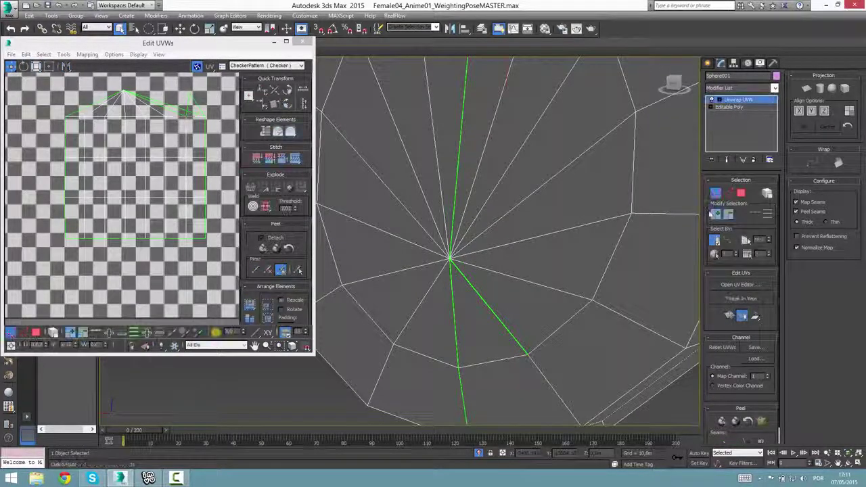
left_click(751, 102)
left_click(754, 160)
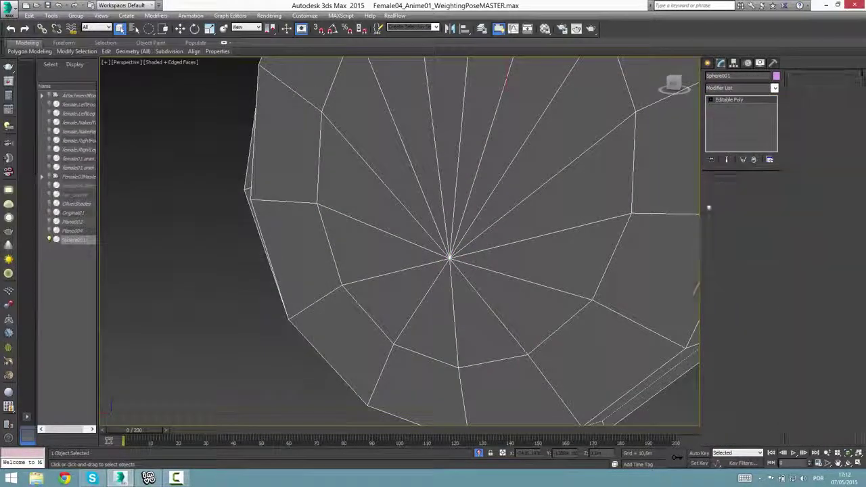
Try raising the ring vertex below and to the right of the hood's back centre
left_click(528, 357)
key("w")
middle_click_drag(528, 357, 530, 337, "alt")
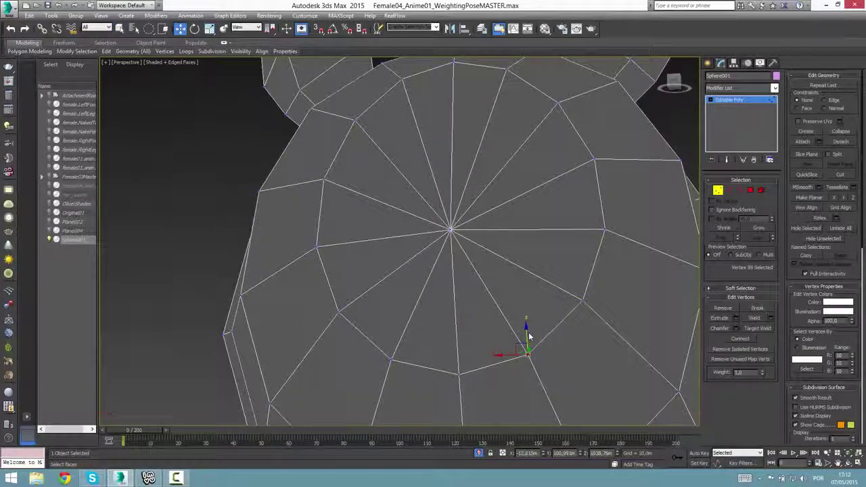
left_click_drag(527, 335, 528, 277)
key("ctrl+z")
Move the hood's back centre vertex downward in the mesh
left_click(451, 231)
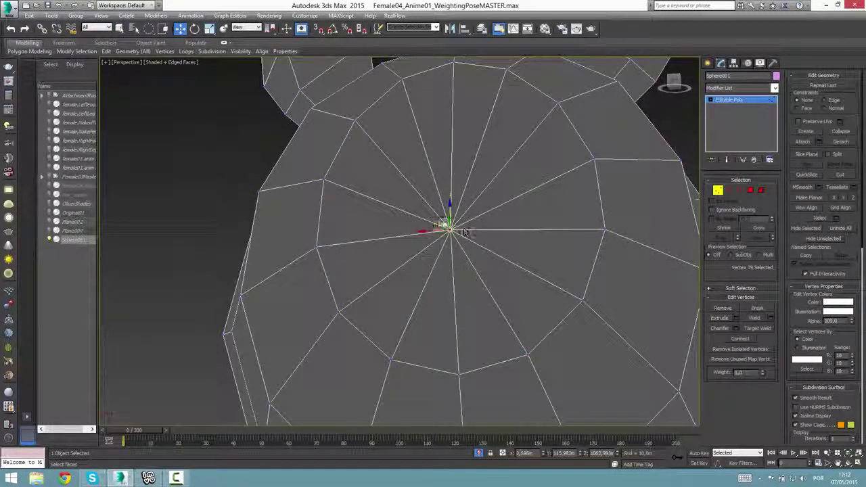
left_click_drag(445, 225, 457, 251)
scroll(497, 298, "down", 4)
middle_click_drag(496, 300, 502, 296, "alt")
scroll(502, 297, "down", 5)
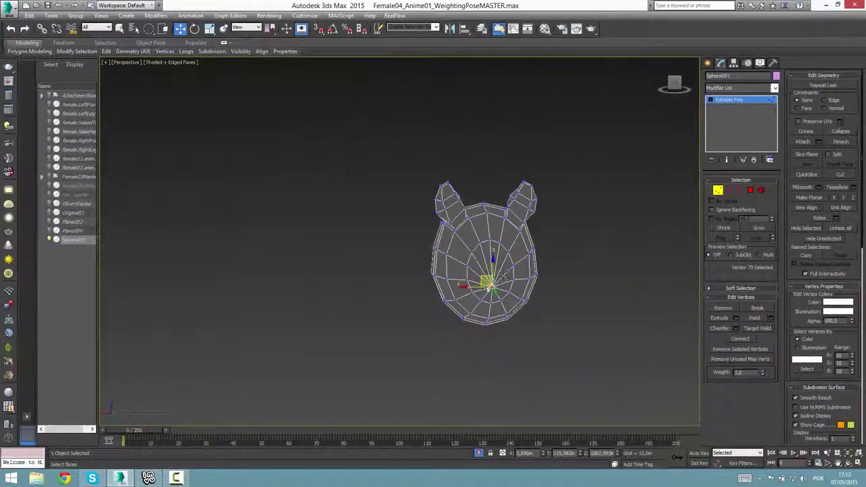
Select all of the hood mesh's vertices, leave vertex editing and add an Unwrap UVW modifier
key("ctrl+a")
key("q")
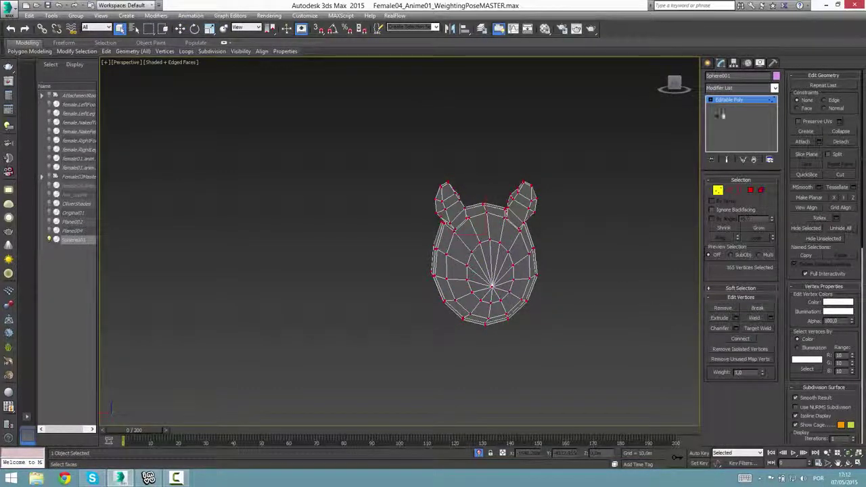
scroll(546, 395, "up", 3)
left_click(752, 101)
left_click(767, 89)
left_click_drag(777, 192, 779, 387)
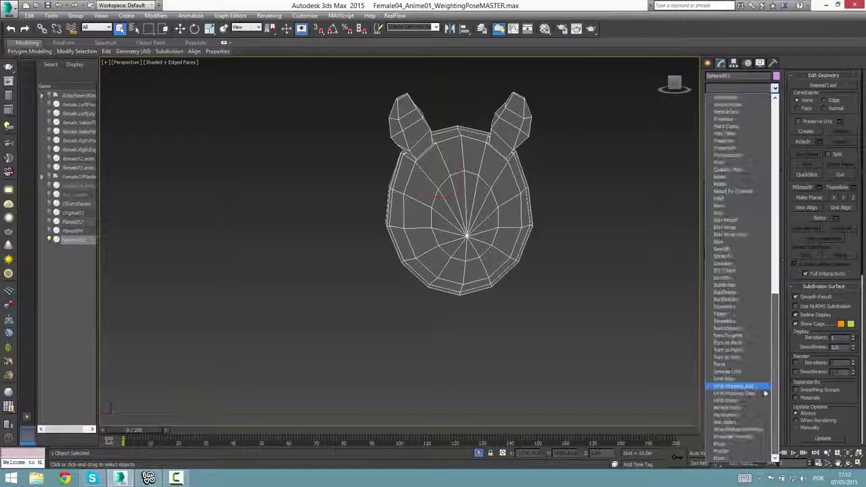
left_click(729, 371)
Open the UV editor for the hood and select all faces of the UV shell
middle_click_drag(425, 332, 391, 308, "alt")
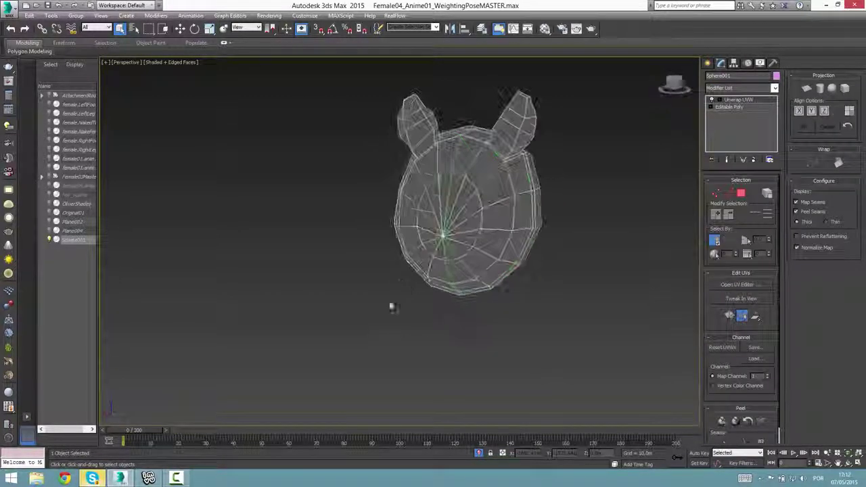
scroll(413, 303, "up", 6)
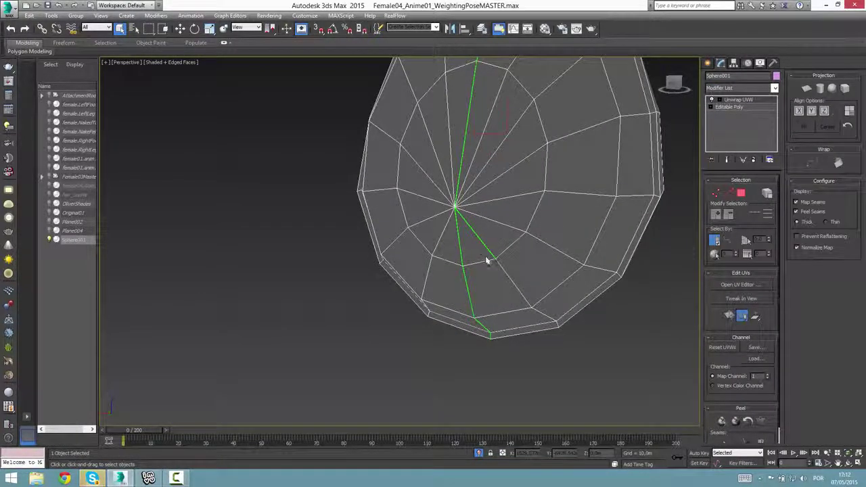
middle_click_drag(486, 260, 486, 264, "alt")
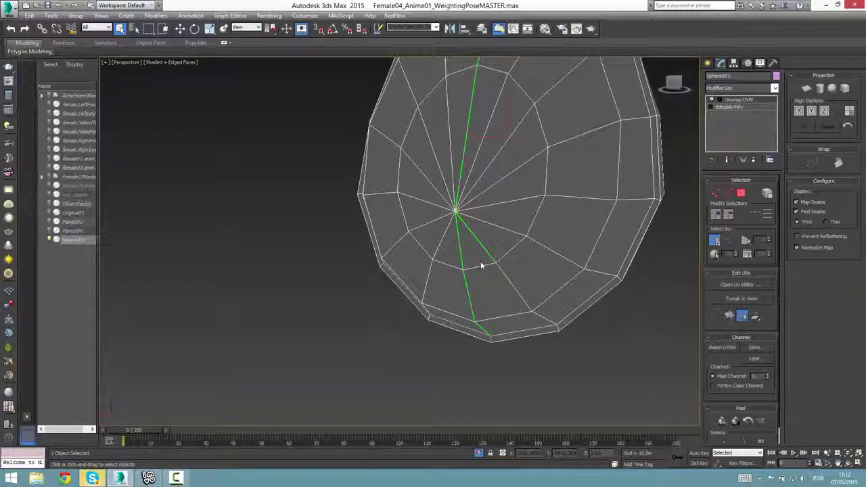
scroll(722, 330, "down", 1)
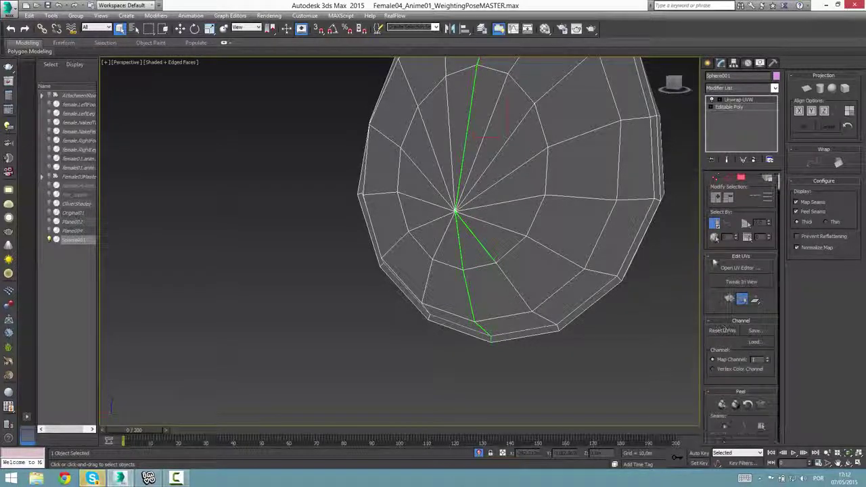
scroll(722, 330, "up", 1)
scroll(531, 312, "up", 3)
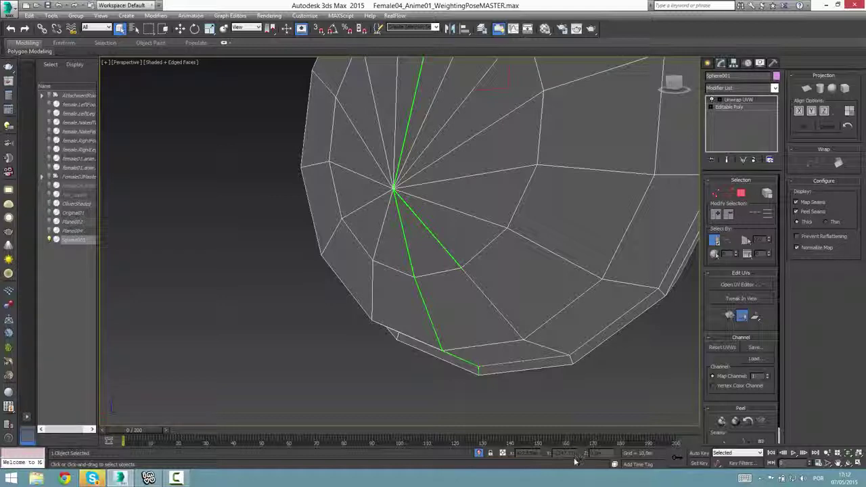
left_click(730, 286)
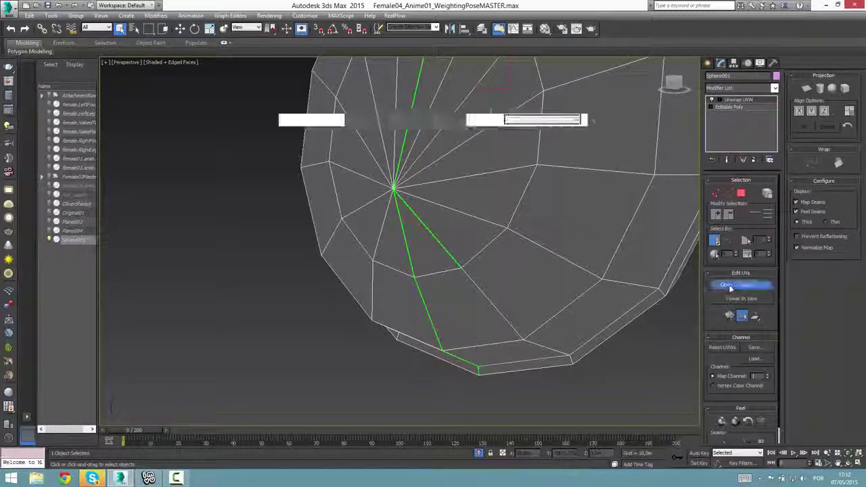
left_click_drag(211, 47, 224, 44)
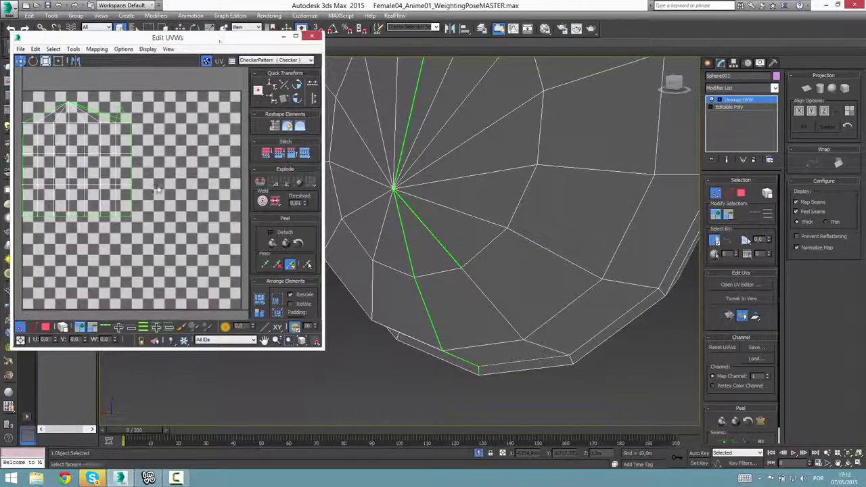
scroll(190, 205, "down", 3)
key("1")
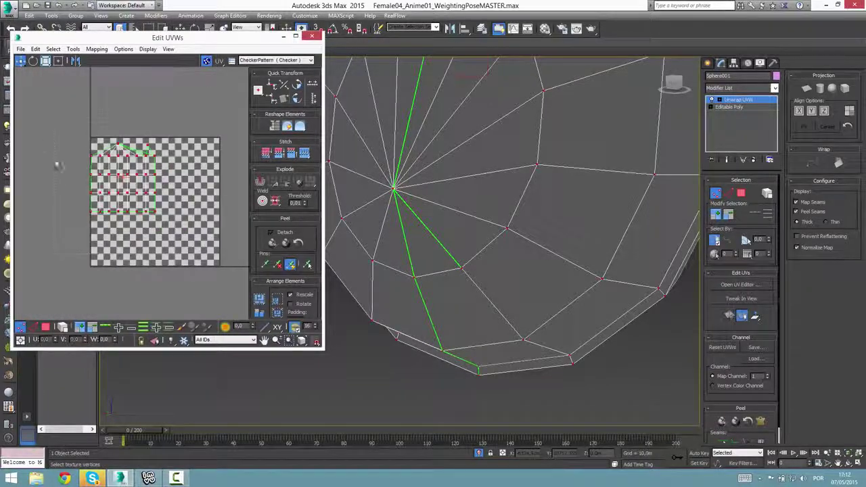
left_click(45, 328)
left_click_drag(54, 126, 211, 292)
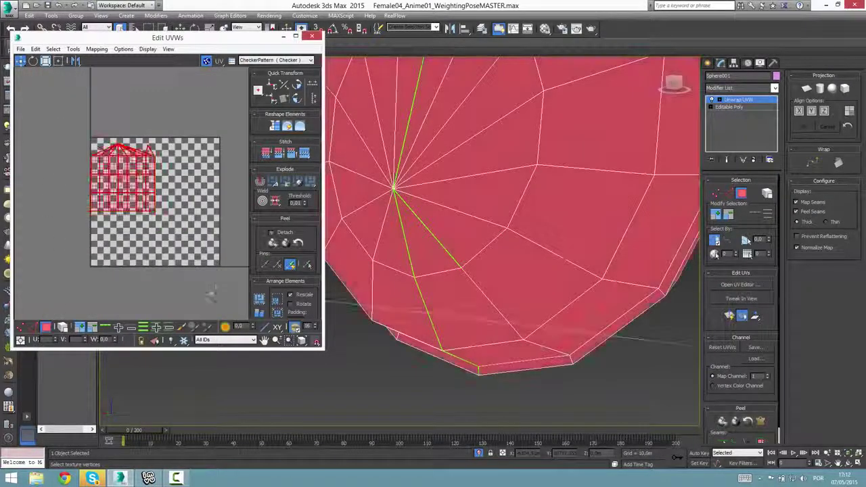
Enlarge the whole UV shell and move it to rest on the lower edge of the texture square
right_click(139, 187)
left_click(177, 244)
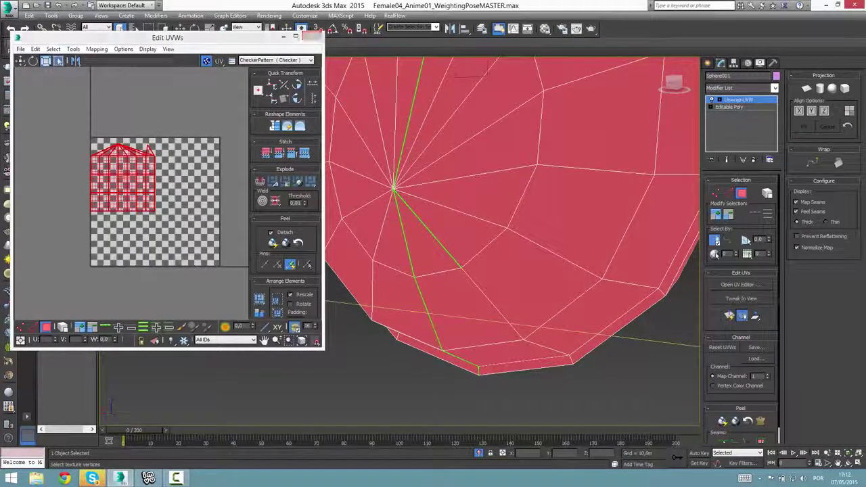
left_click_drag(131, 181, 125, 176)
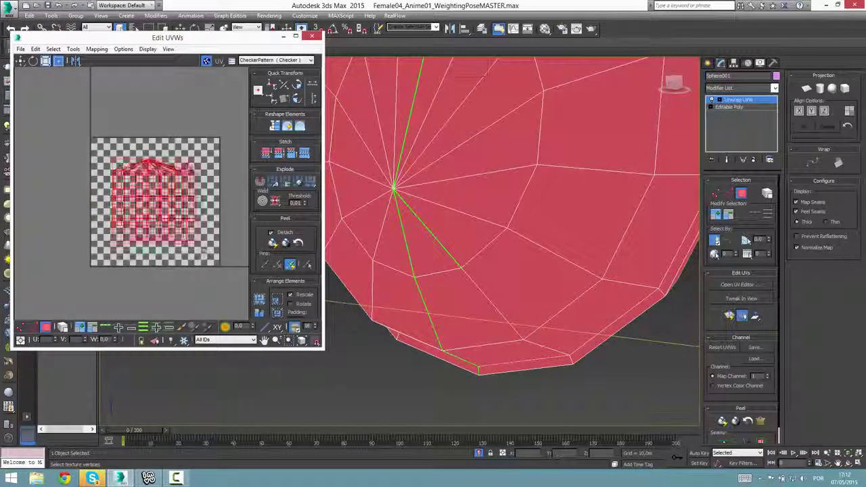
left_click_drag(202, 252, 209, 256)
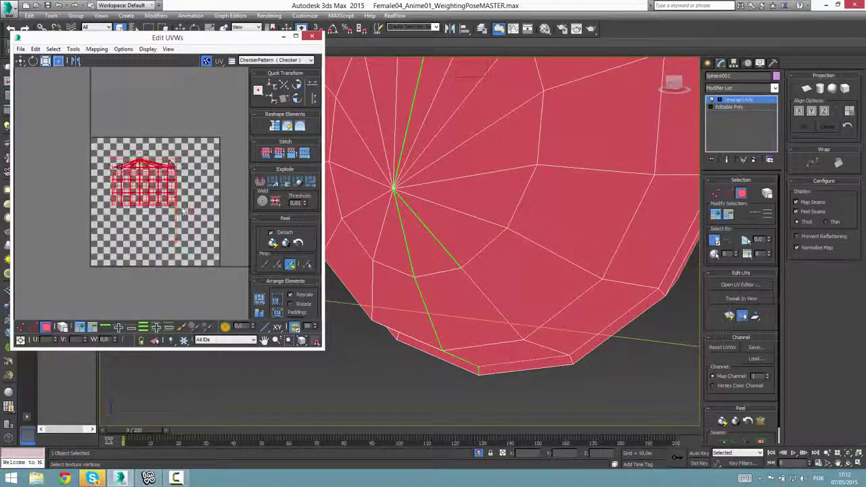
left_click_drag(121, 224, 191, 224)
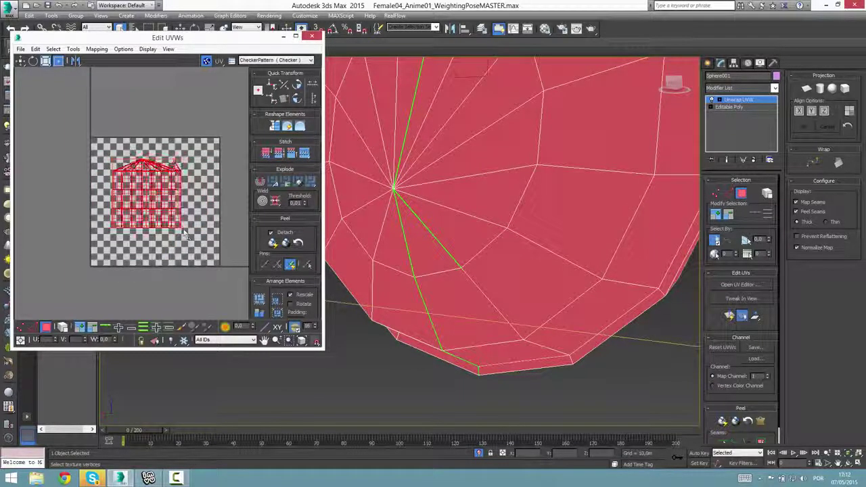
left_click(45, 61)
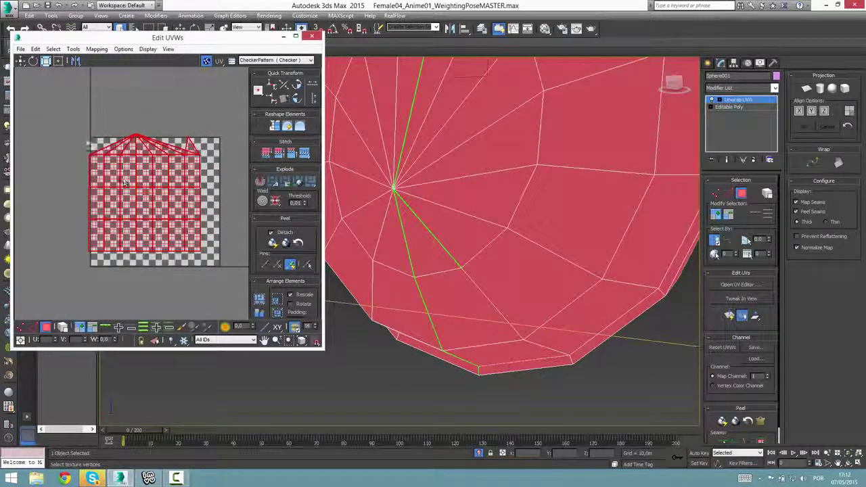
left_click(23, 61)
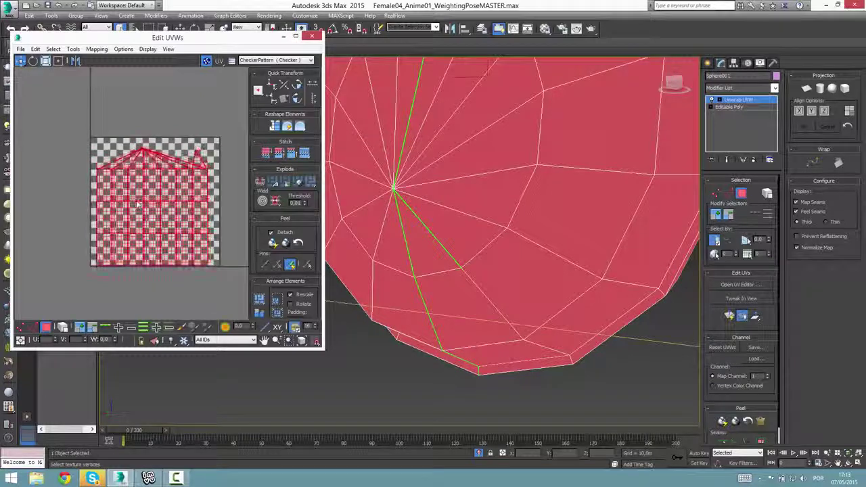
Select the UV shell's peak vertex and check its matching point on the hood's back
scroll(137, 205, "up", 3)
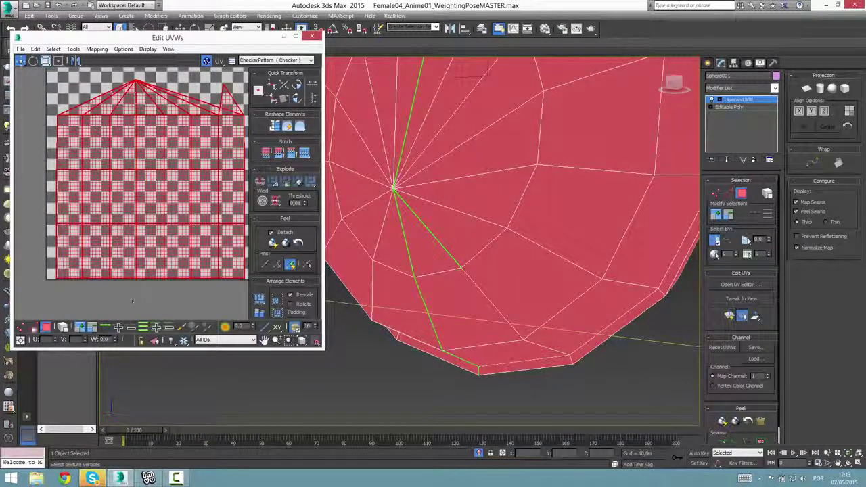
left_click(20, 327)
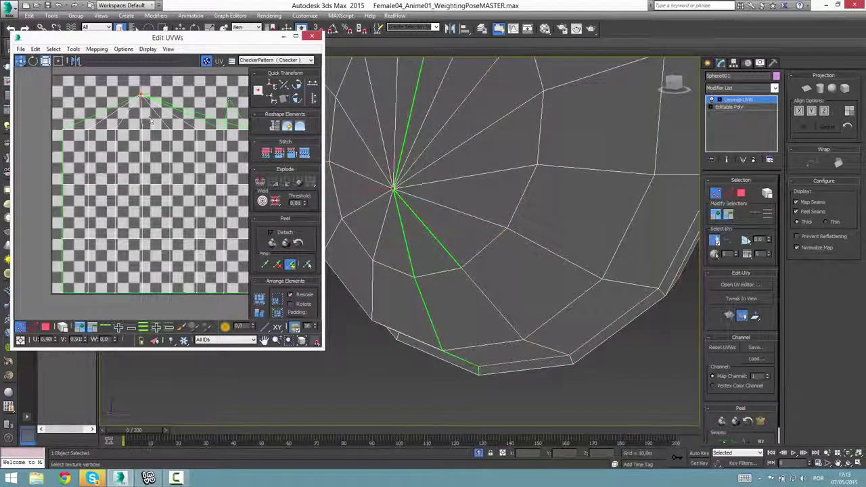
middle_click_drag(438, 219, 498, 220, "alt")
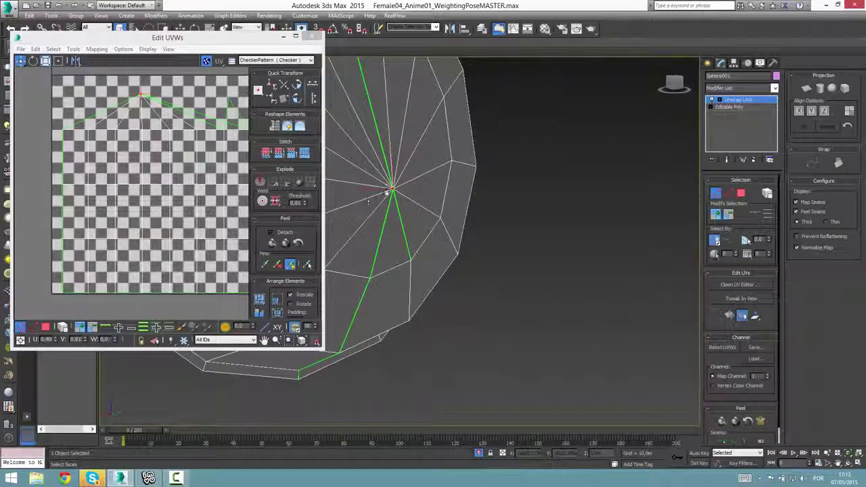
middle_click_drag(387, 194, 387, 171, "alt")
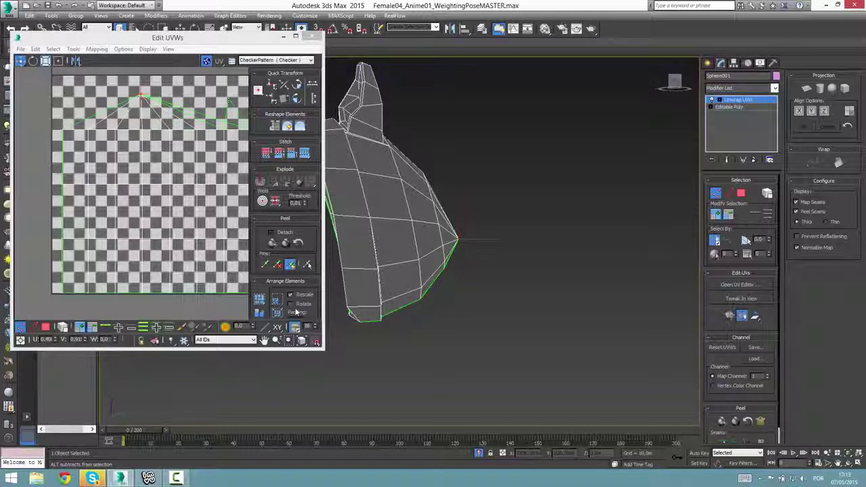
Load Black1.png as the diffuse bitmap of the 09 - Default material
key("m")
left_click(229, 138)
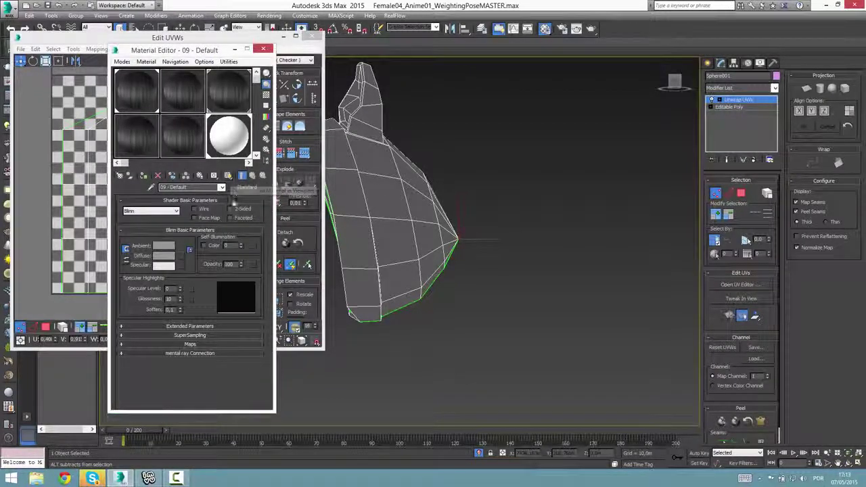
left_click(181, 259)
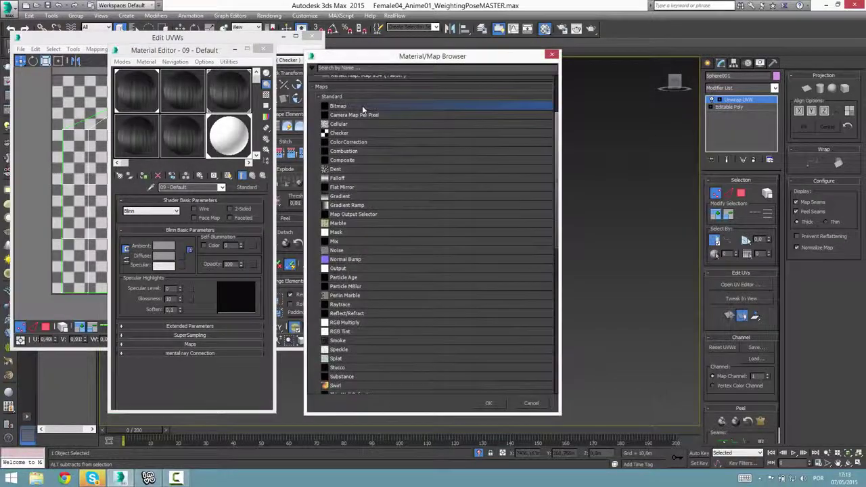
double_click(362, 105)
left_click(444, 227)
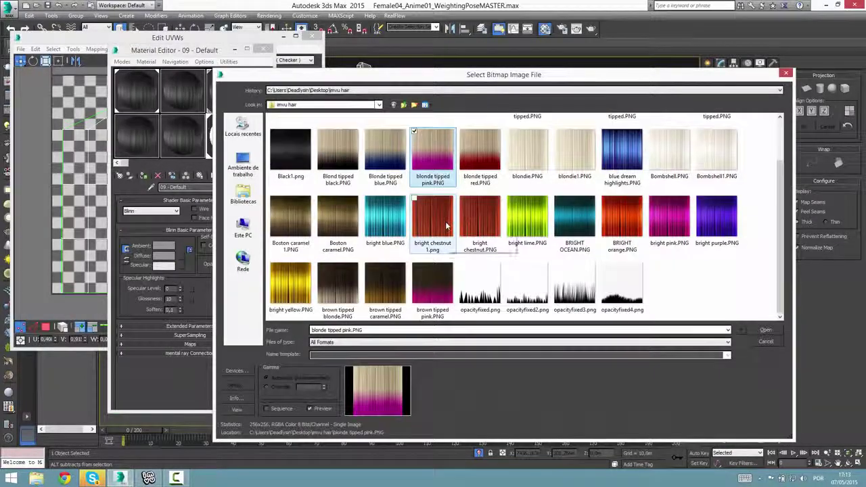
double_click(290, 203)
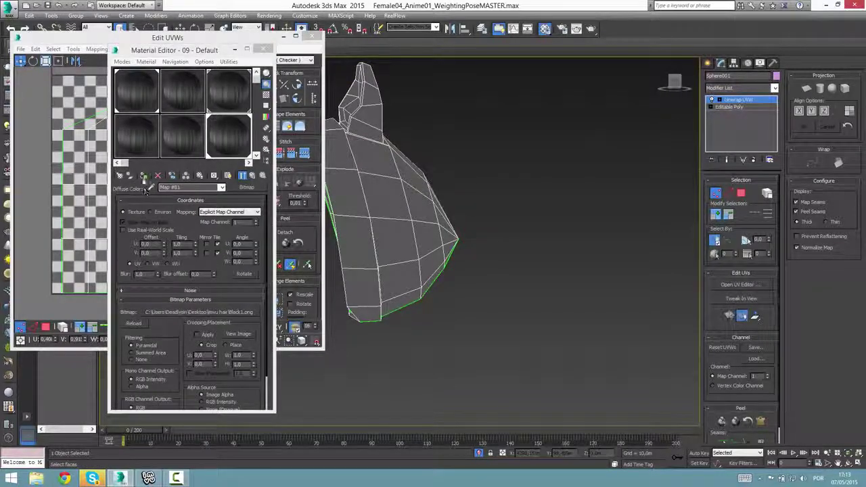
Assign the Black1.png material to the hood, display it in the viewport and close the material editor
left_click(145, 175)
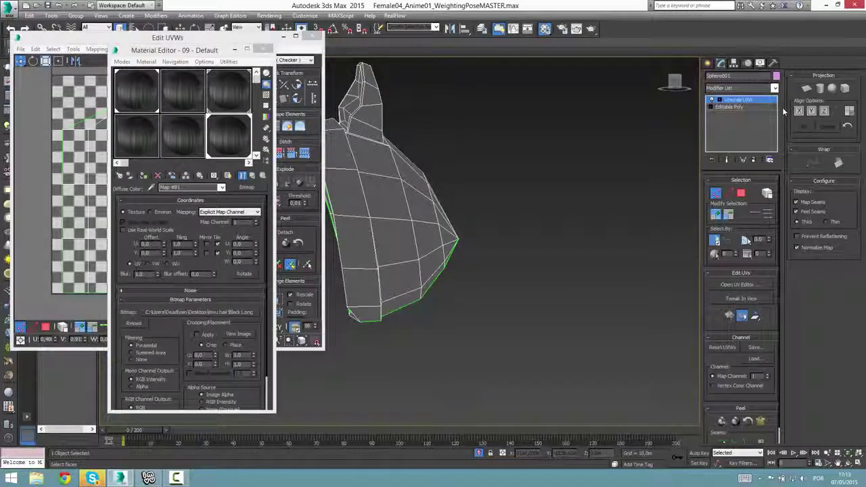
left_click(228, 176)
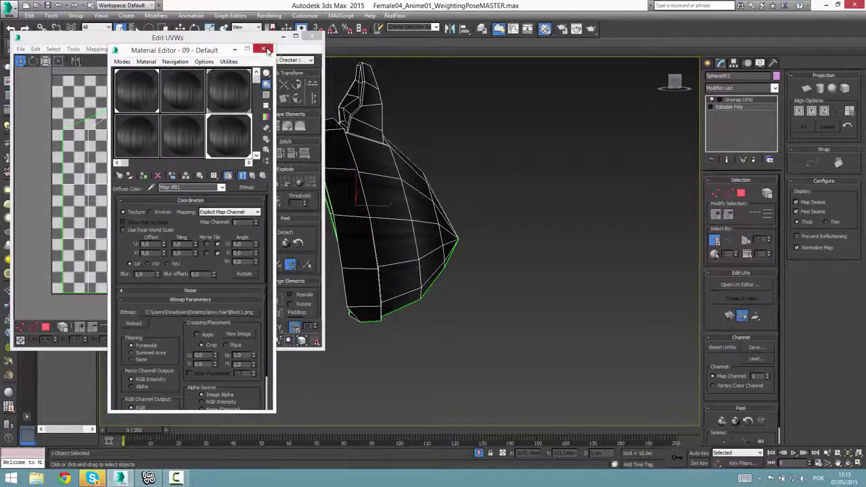
left_click(265, 50)
Inspect the hair texture along the hood's back seam and reopen the UV editor
middle_click_drag(493, 236, 399, 256, "alt")
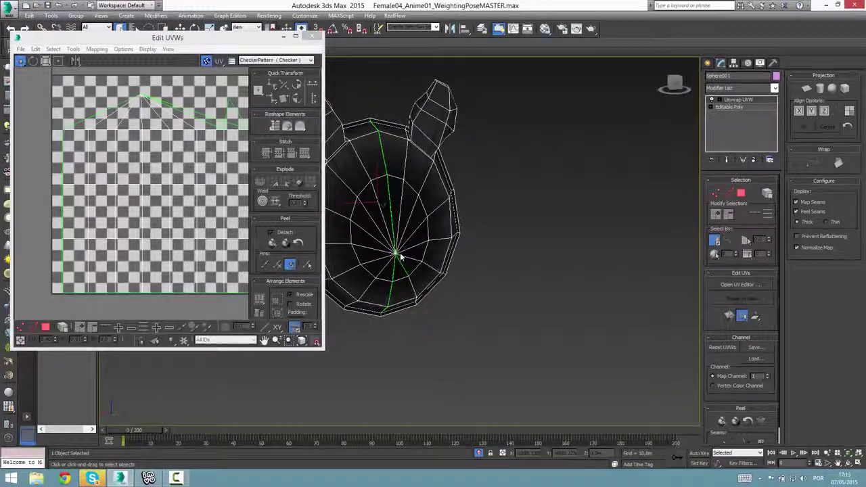
scroll(400, 256, "up", 5)
middle_click_drag(464, 264, 508, 234, "alt")
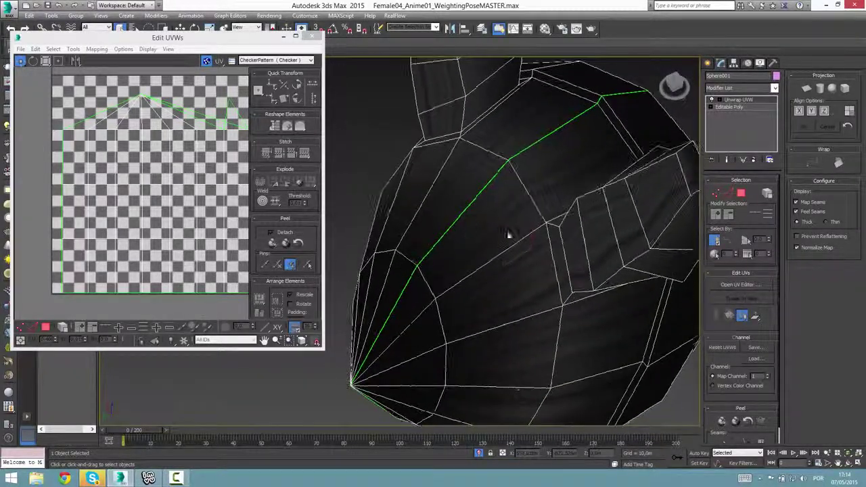
middle_click_drag(470, 290, 493, 252, "alt")
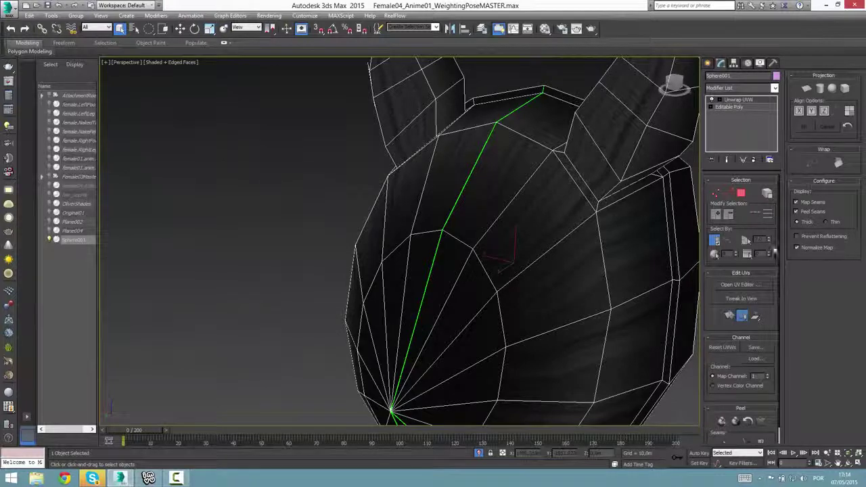
left_click(739, 285)
middle_click_drag(460, 247, 443, 269, "alt")
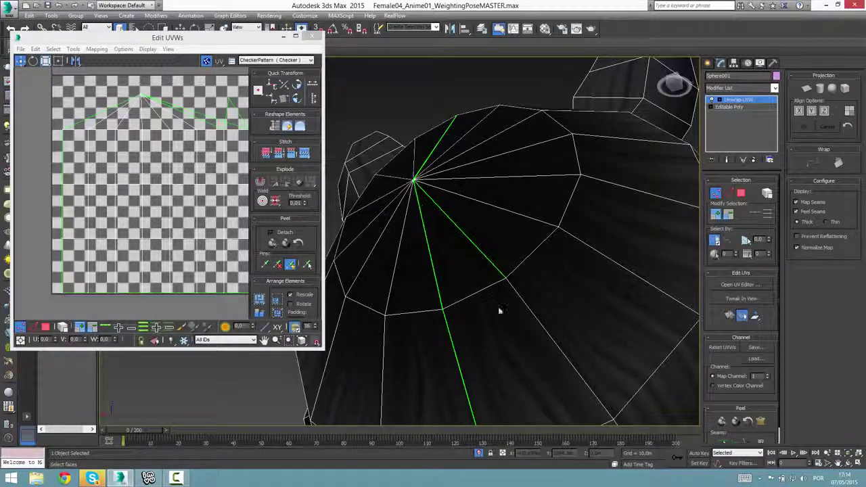
Check which UV vertex matches the outer end of the stray seam on the hood's back
left_click(21, 328)
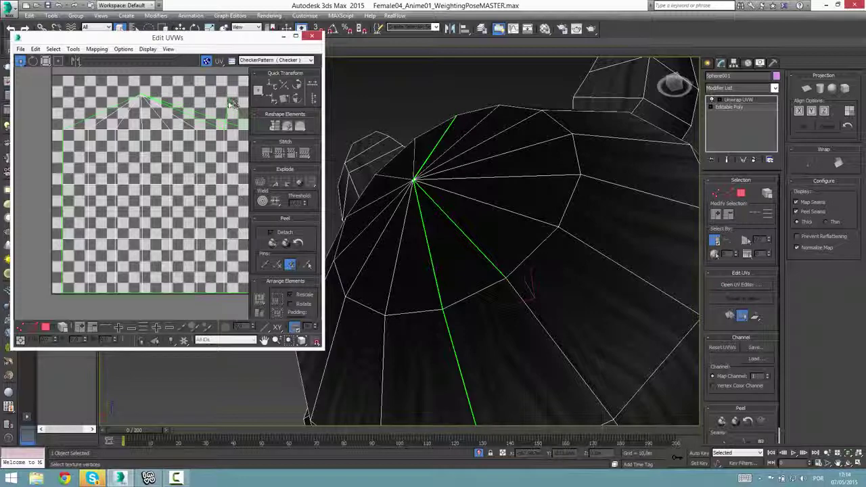
middle_click_drag(142, 203, 136, 223)
left_click(21, 327)
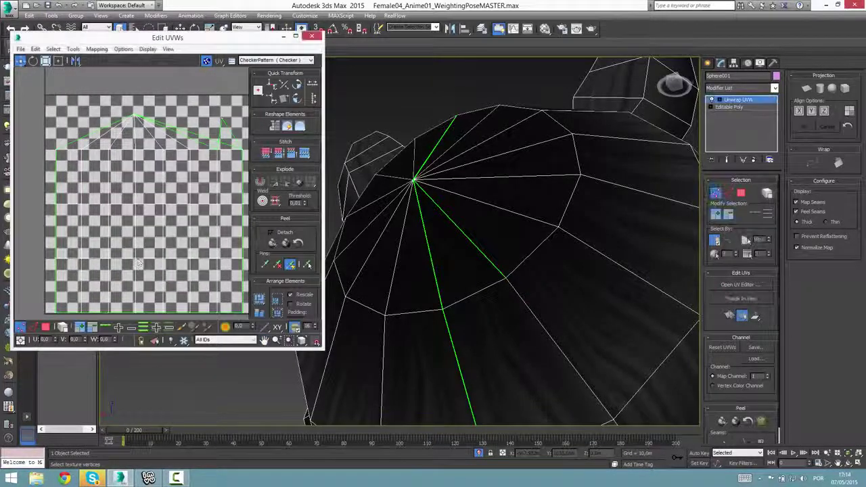
scroll(238, 140, "up", 2)
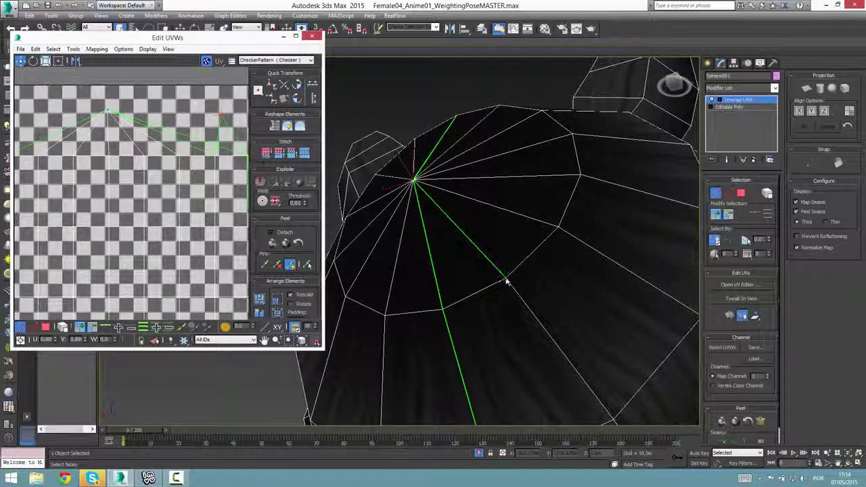
left_click(505, 280)
left_click(215, 158)
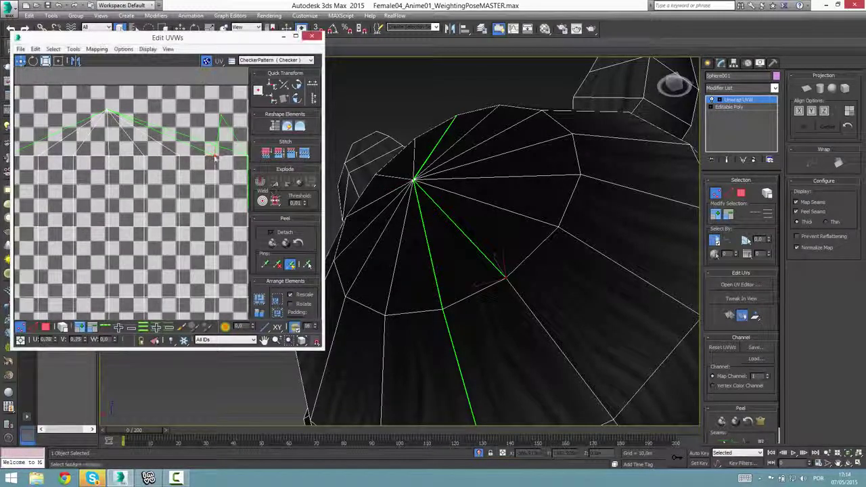
Move the stray triangle's peak vertex to the UV shell's peak and join them with Target Weld
left_click(414, 182)
left_click(219, 119)
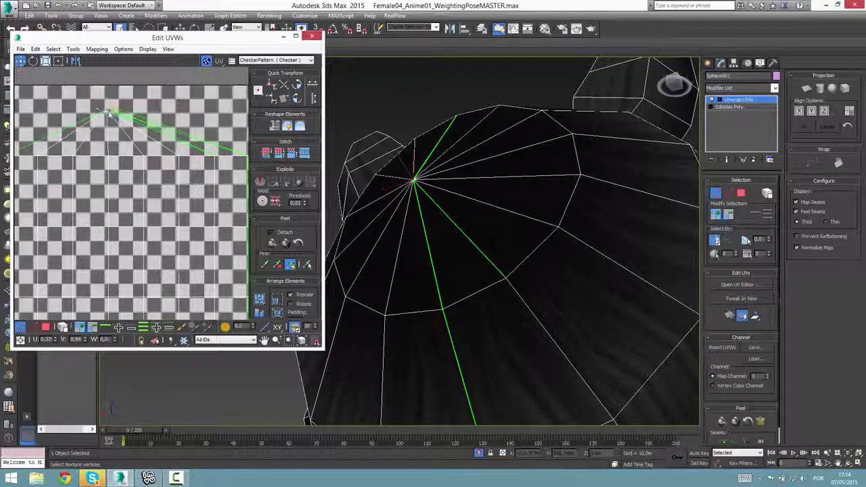
left_click(108, 111)
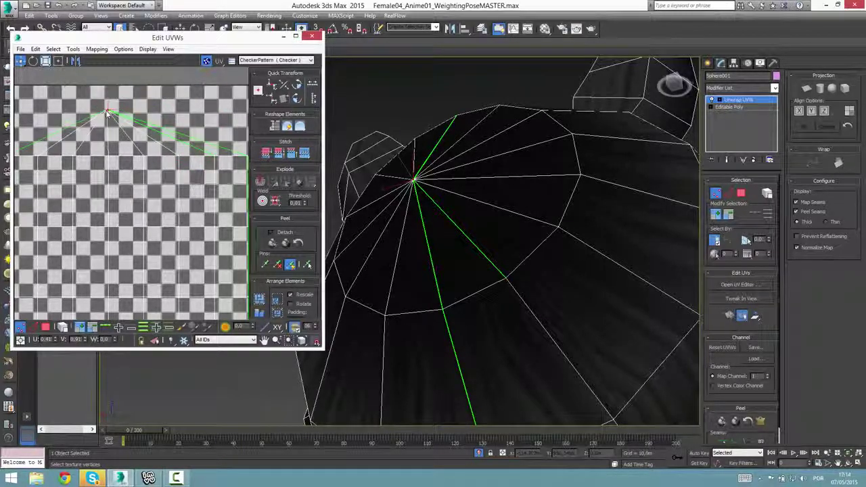
scroll(146, 137, "up", 3)
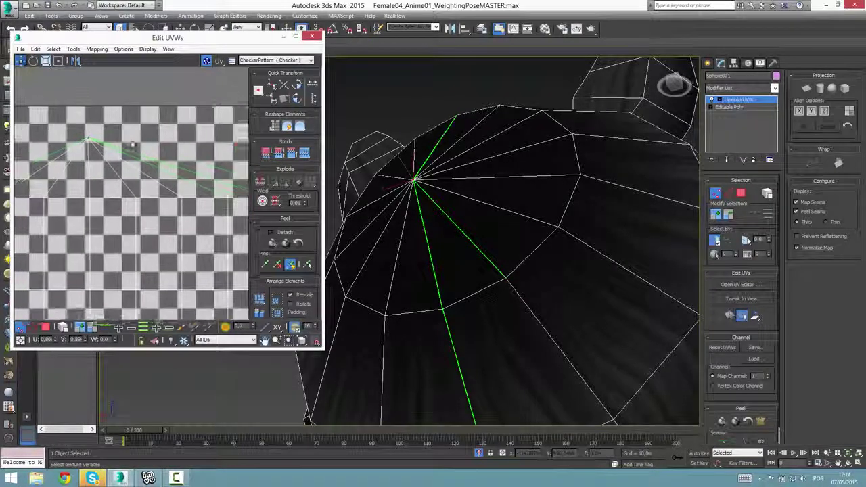
right_click(225, 144)
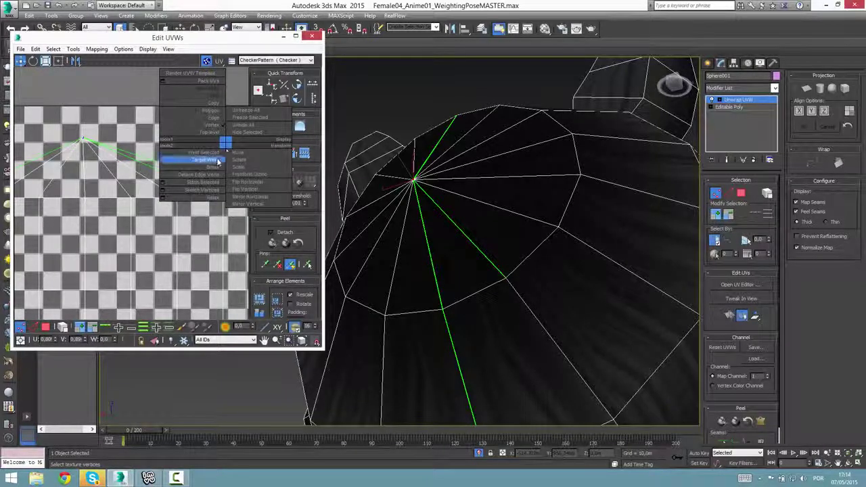
left_click(218, 161)
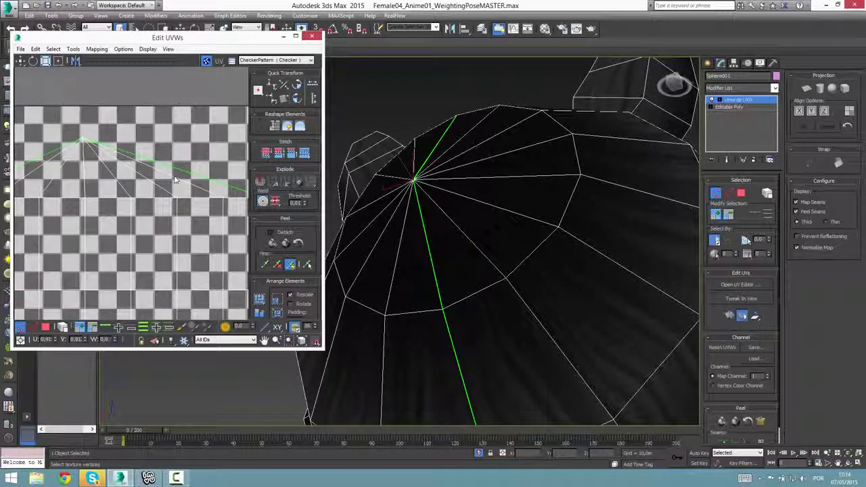
Inspect the remaining seams around the hood's back centre, rim and ears, moving the UV editor aside
middle_click_drag(445, 214, 424, 260, "alt")
scroll(432, 133, "down", 4)
scroll(471, 203, "up", 4)
scroll(405, 265, "up", 4)
scroll(405, 266, "down", 5)
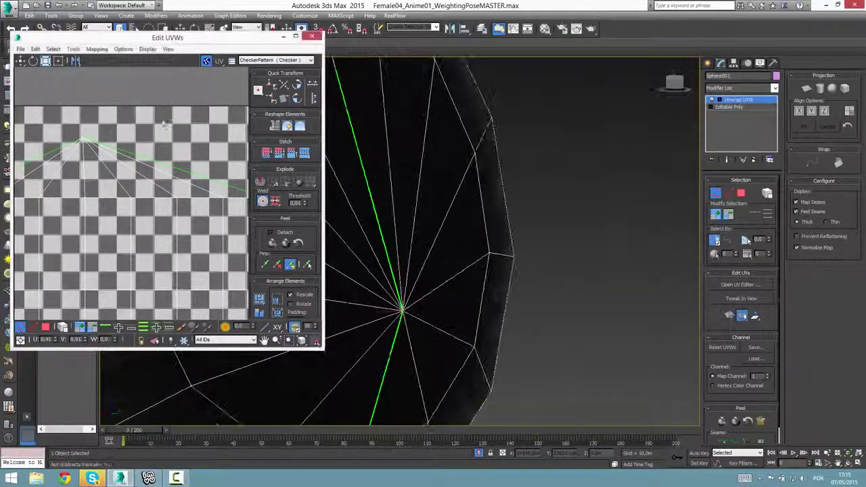
scroll(225, 161, "down", 2)
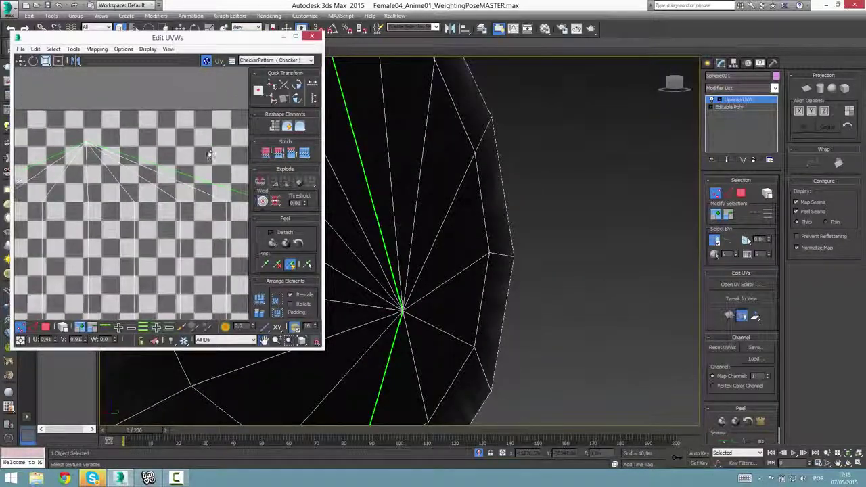
scroll(457, 234, "down", 6)
middle_click_drag(457, 234, 630, 200, "alt")
middle_click_drag(503, 193, 511, 215, "alt")
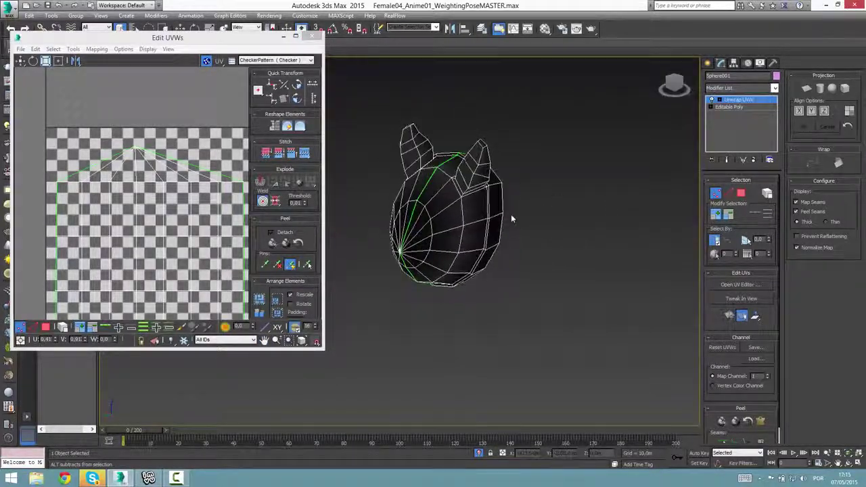
scroll(417, 176, "down", 8)
scroll(472, 214, "up", 8)
scroll(457, 182, "up", 1)
middle_click_drag(500, 244, 405, 206)
scroll(392, 228, "up", 2)
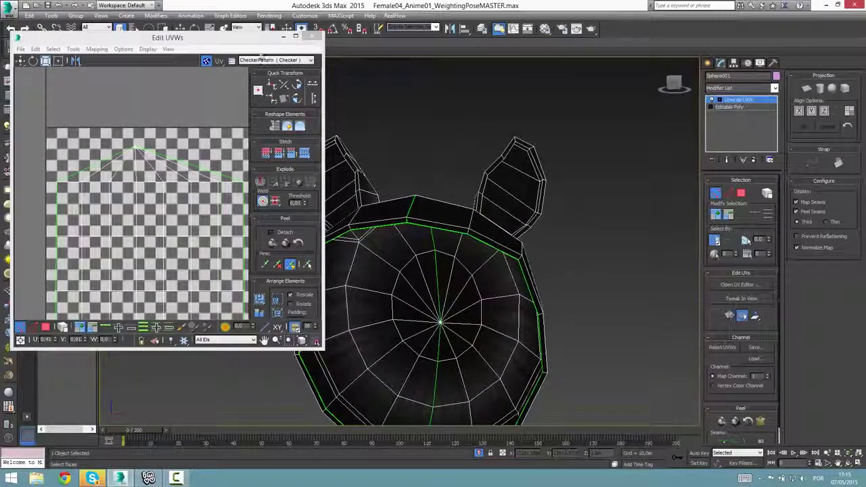
left_click_drag(238, 37, 159, 41)
middle_click_drag(417, 199, 568, 270)
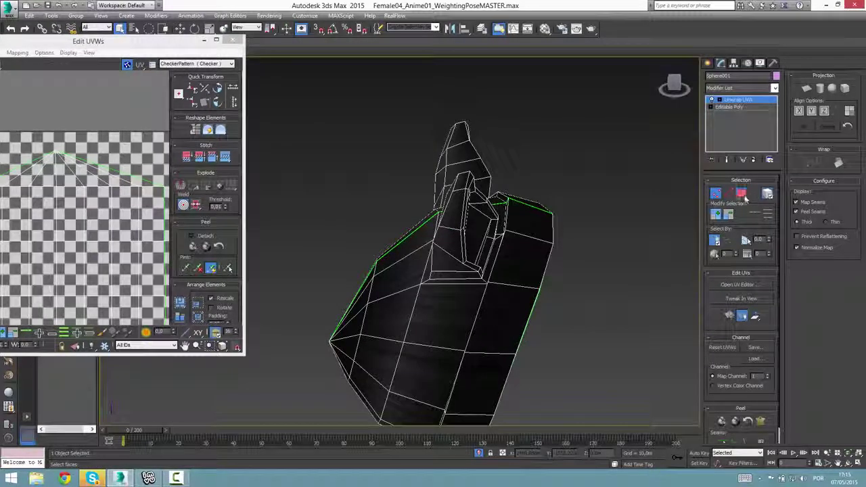
Select all faces of one ear in polygon mode, with backfacing faces included
left_click(745, 197)
left_click(766, 194)
left_click(525, 148)
middle_click_drag(526, 149, 480, 104, "alt")
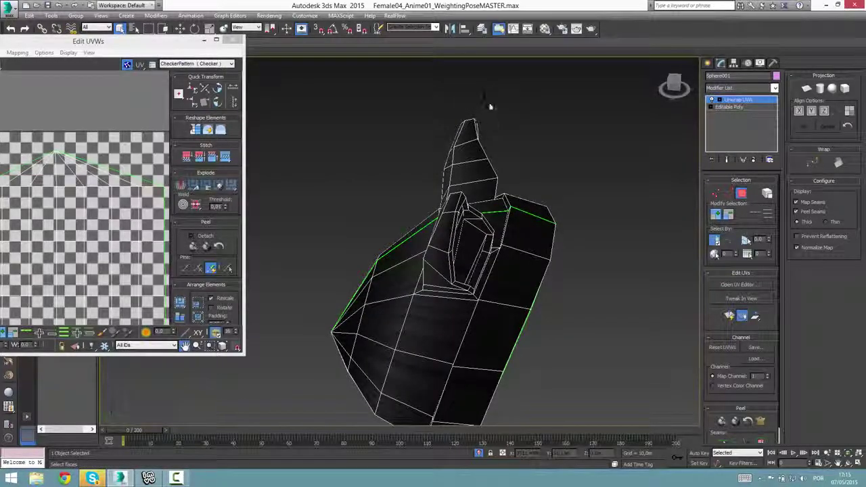
left_click_drag(491, 106, 434, 165)
middle_click_drag(485, 164, 617, 152, "alt")
left_click(469, 187, "ctrl")
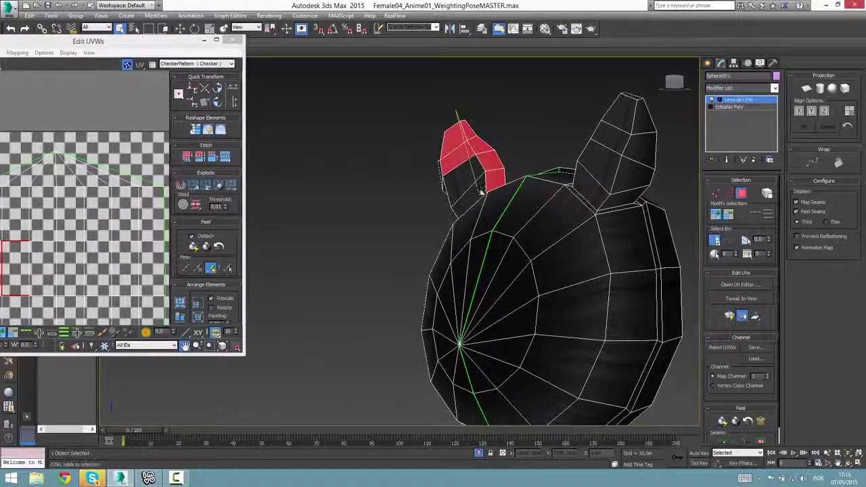
middle_click_drag(480, 192, 700, 218, "alt")
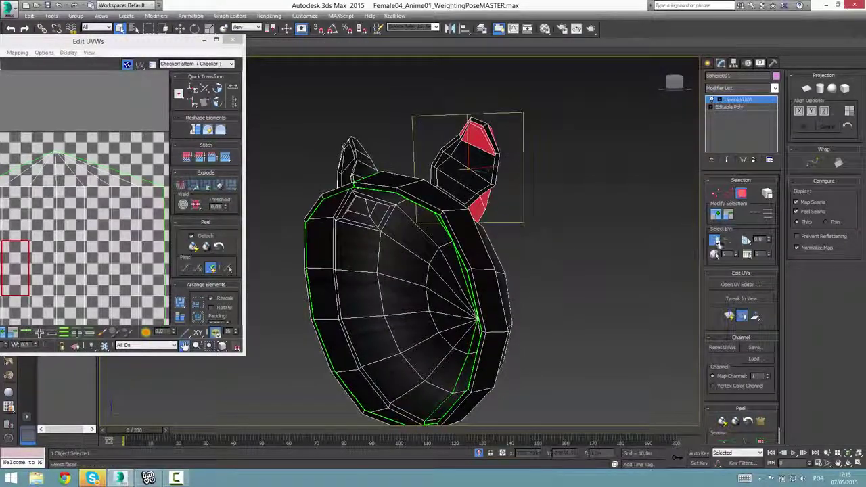
middle_click_drag(557, 184, 523, 118, "alt")
middle_click_drag(444, 172, 483, 200, "alt")
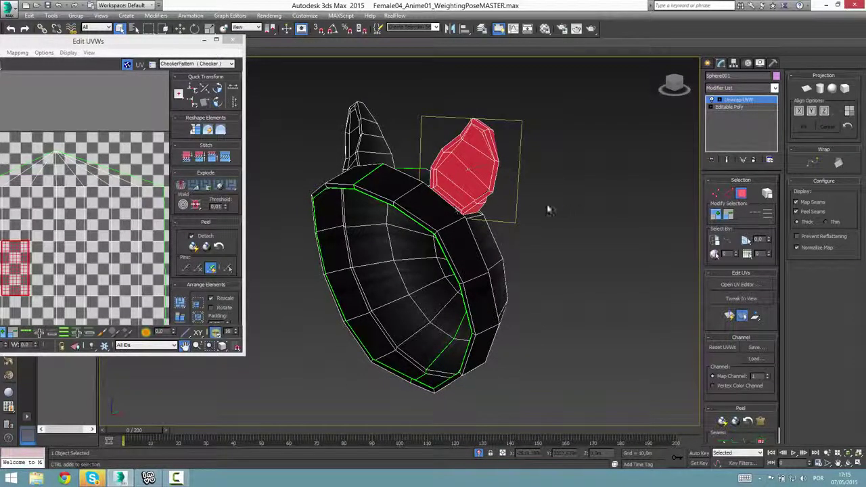
Add the second ear's faces to the selection and check both ear bases for missed faces
middle_click_drag(551, 211, 391, 126, "alt")
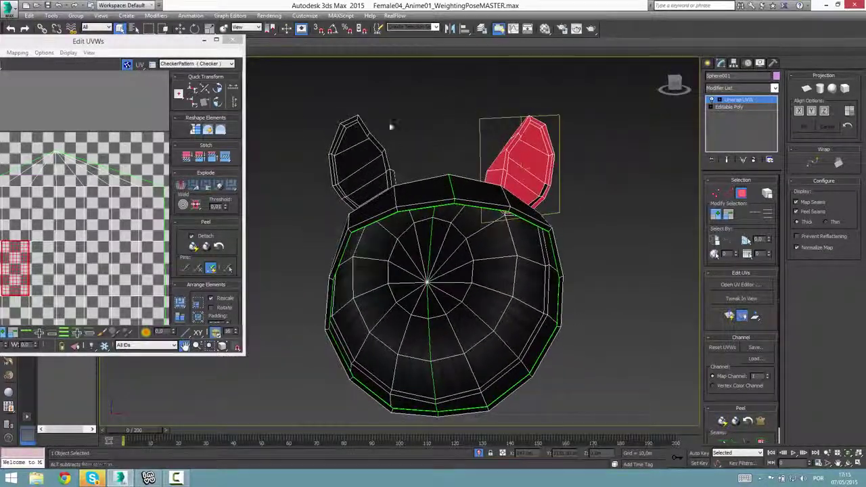
left_click_drag(312, 165, 313, 165, "ctrl")
middle_click_drag(313, 165, 391, 180, "alt")
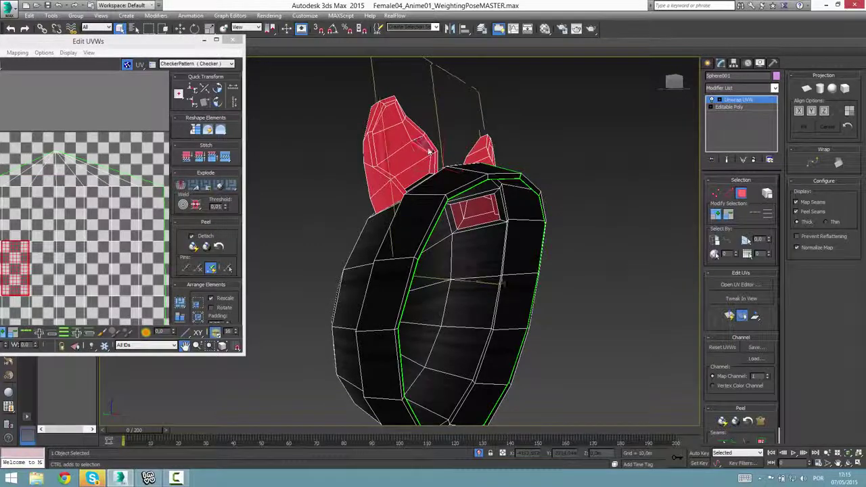
middle_click_drag(428, 152, 418, 217, "alt")
scroll(460, 238, "up", 4)
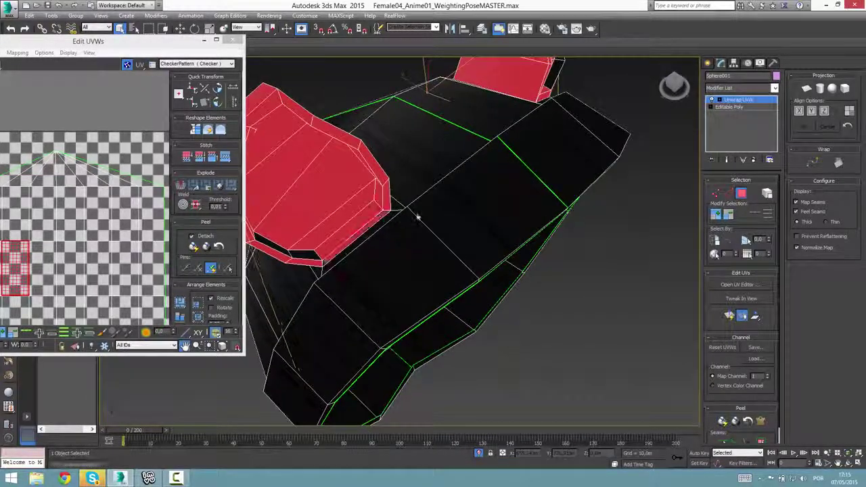
middle_click_drag(350, 169, 392, 214, "alt")
middle_click_drag(277, 241, 426, 174, "alt")
middle_click_drag(494, 220, 470, 220, "alt")
middle_click_drag(496, 252, 460, 249, "alt")
middle_click_drag(538, 222, 592, 241, "alt")
Locate the selected ear faces in the UV shell and apply box mapping to both ears
scroll(61, 233, "down", 2)
middle_click_drag(68, 226, 68, 255)
scroll(62, 233, "down", 3)
scroll(67, 255, "up", 7)
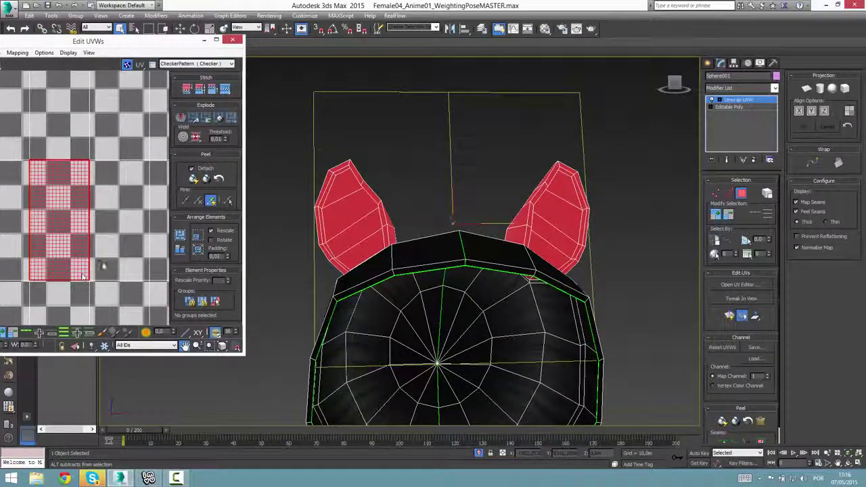
scroll(83, 277, "down", 3)
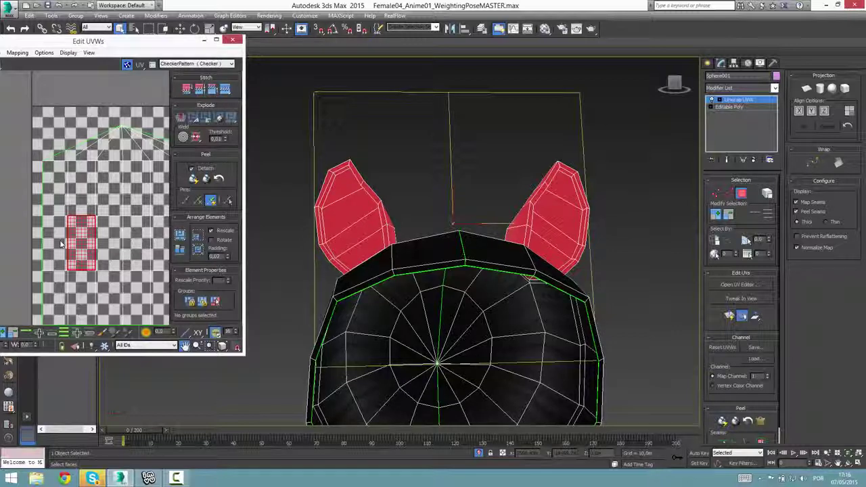
scroll(61, 245, "down", 5)
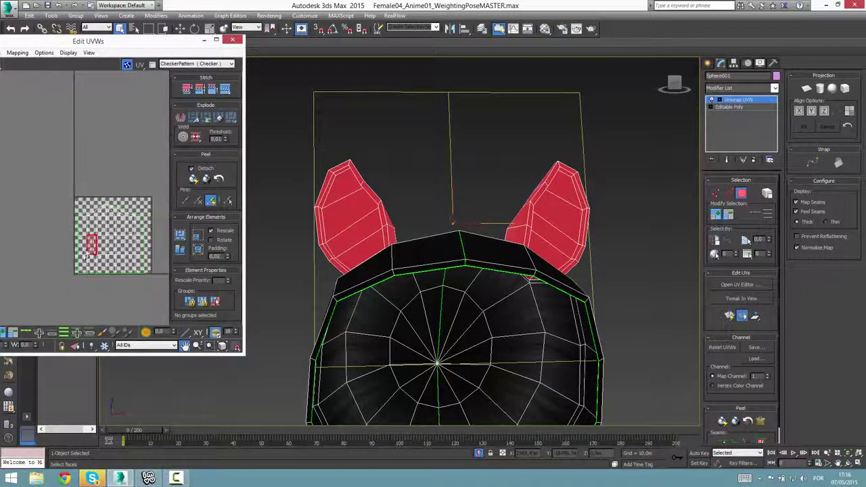
scroll(85, 251, "up", 4)
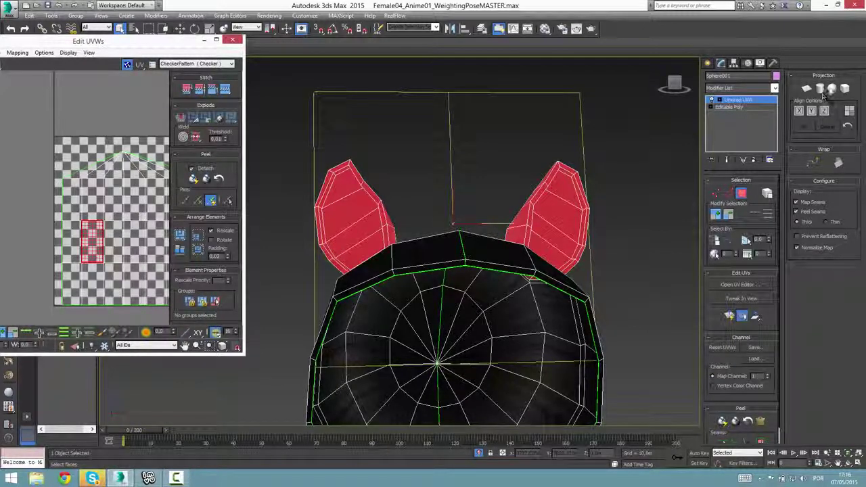
left_click(844, 89)
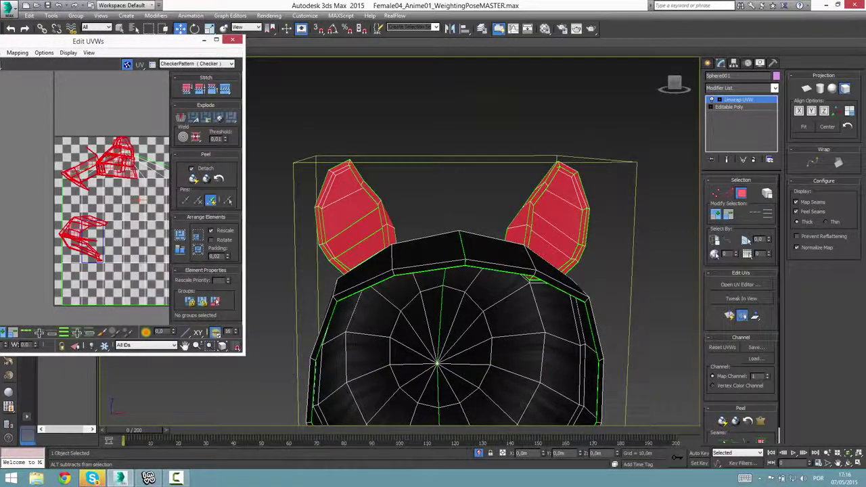
middle_click_drag(498, 269, 505, 278, "alt")
key("shift+z")
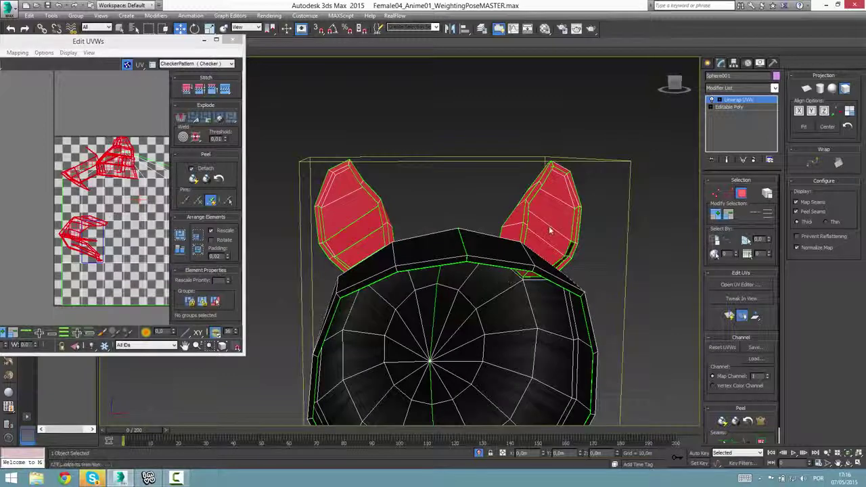
key("shift+z")
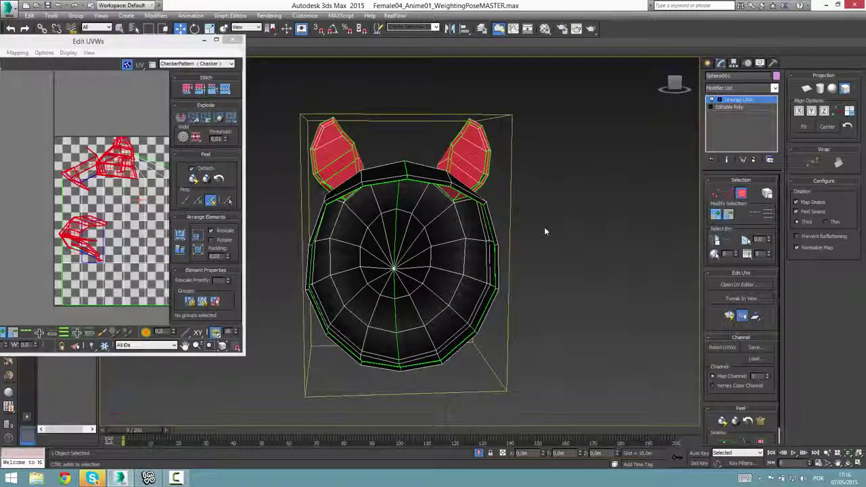
middle_click(65, 106)
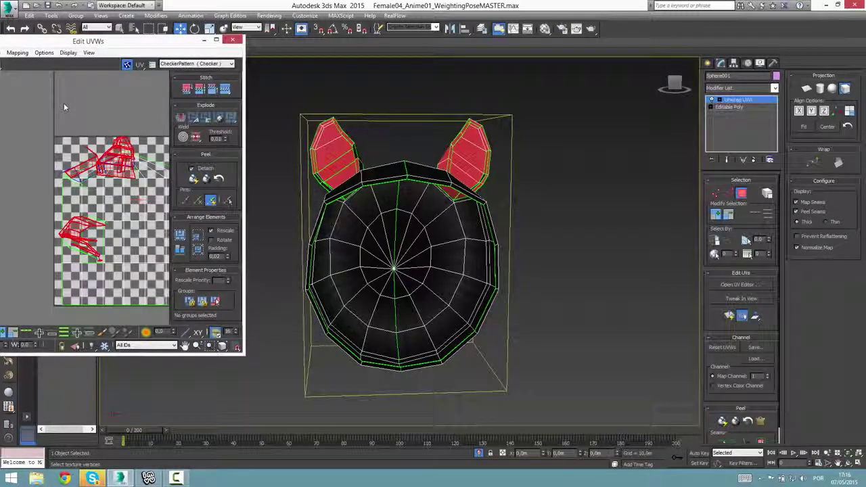
left_click(848, 89)
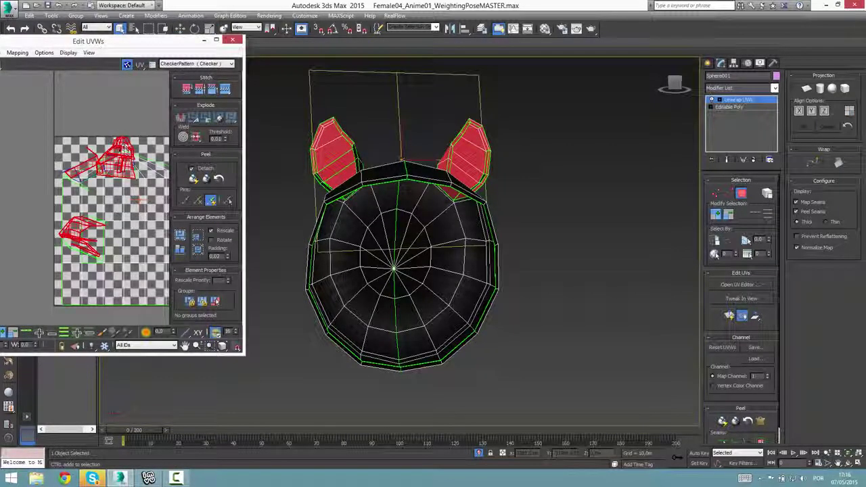
Delete the hood's Unwrap UVW modifier and add a fresh Unwrap UVW modifier
left_click(754, 160)
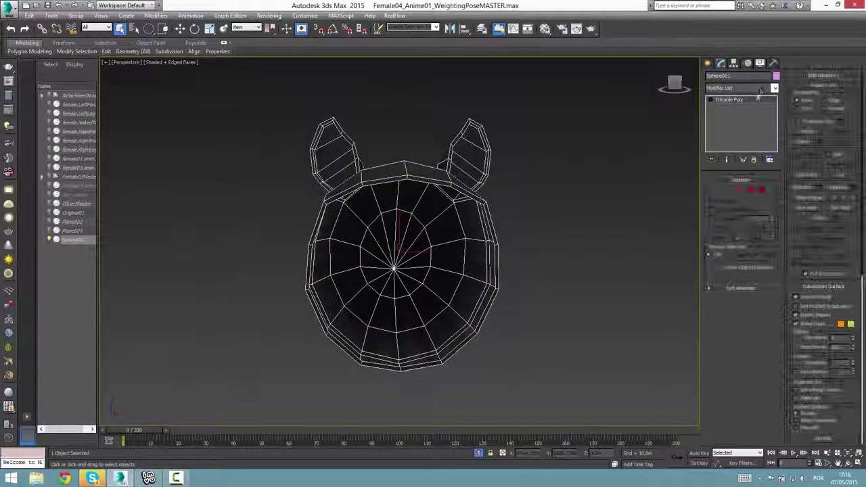
left_click(758, 89)
left_click_drag(775, 177, 772, 373)
left_click(729, 372)
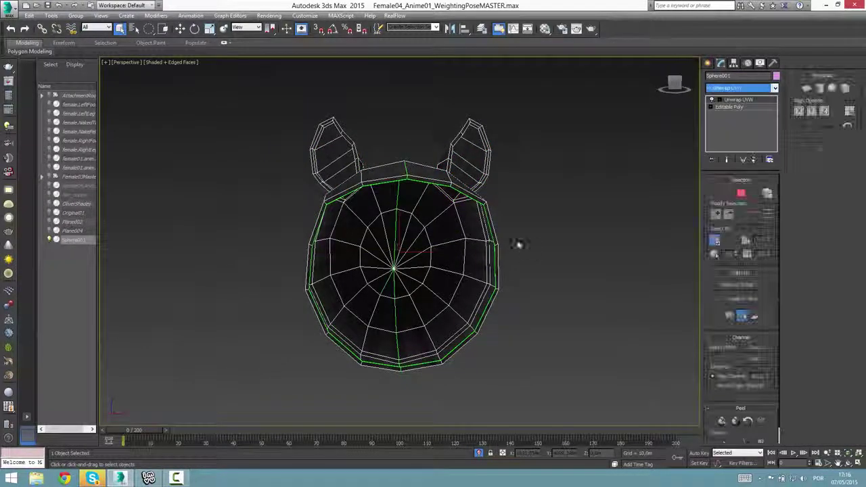
Target-weld the stray UV vertex beside the shell's peak to the peak vertex and check the hood's back seam
middle_click_drag(519, 244, 582, 257, "alt")
left_click(716, 194)
middle_click_drag(501, 215, 594, 186, "alt")
left_click(749, 290)
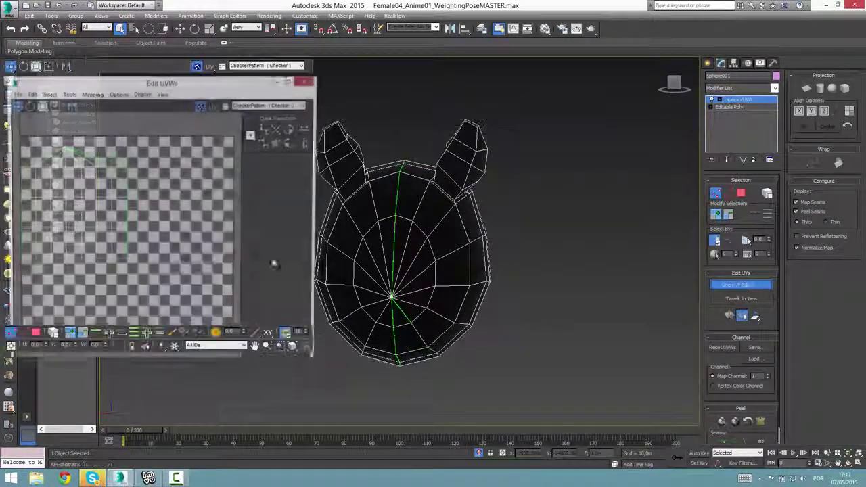
scroll(171, 157, "down", 3)
scroll(170, 156, "up", 3)
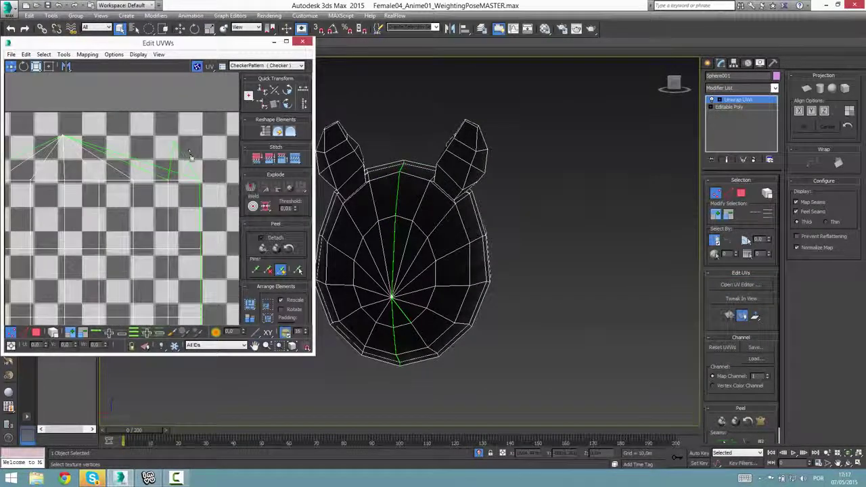
right_click(173, 150)
left_click(157, 158)
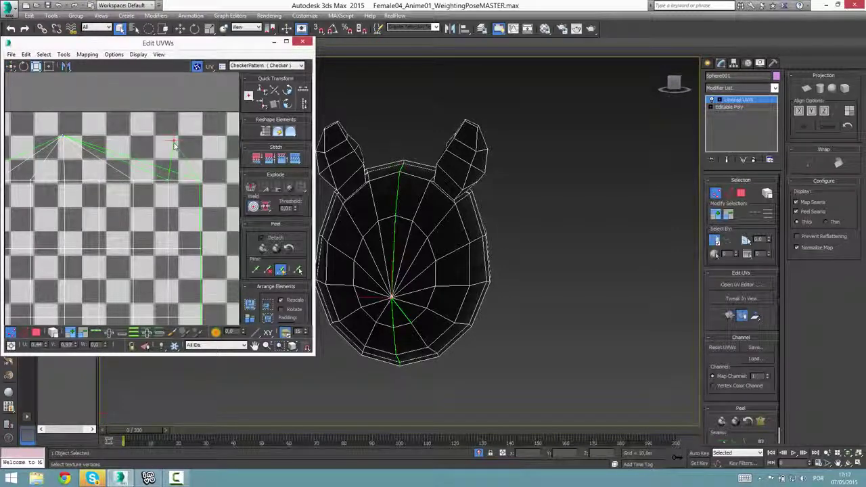
left_click_drag(175, 144, 62, 137)
middle_click_drag(454, 266, 522, 251, "alt")
middle_click_drag(423, 243, 508, 245, "alt")
Select the four inner front faces of one ear at the Editable Poly level in polygon mode
left_click(740, 197)
left_click(526, 222)
scroll(520, 243, "up", 3)
left_click(739, 108)
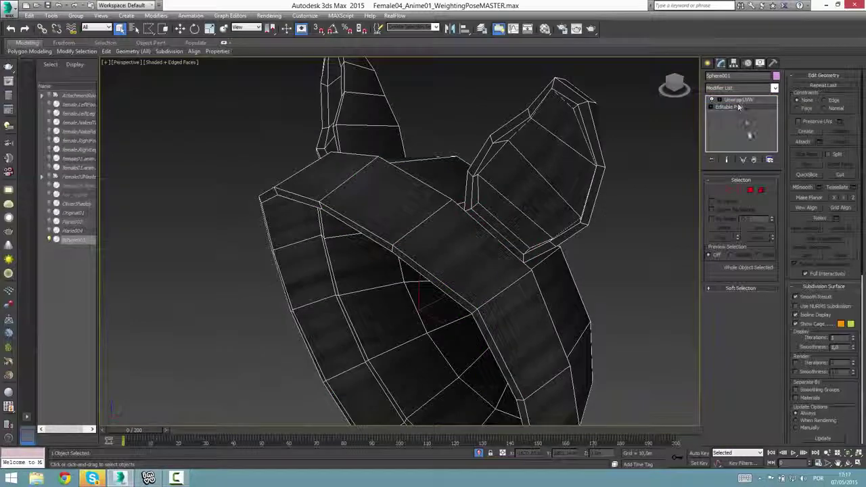
left_click(750, 191)
left_click(506, 223)
middle_click_drag(509, 238, 508, 197, "alt")
left_click(533, 180, "ctrl")
left_click(541, 160, "ctrl")
left_click(551, 131, "ctrl")
middle_click_drag(561, 188, 427, 203, "alt")
Add the other ear's inner front faces to the selection and set their material ID to 15
left_click(243, 193, "ctrl")
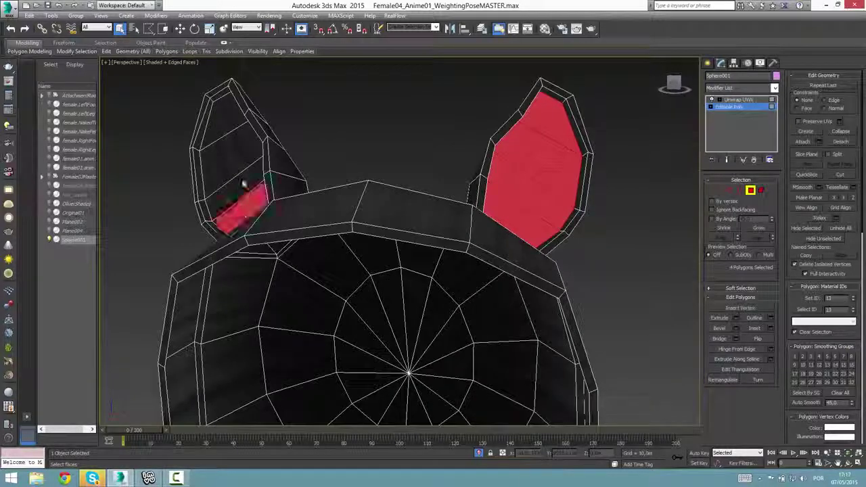
left_click(234, 149, "ctrl")
left_click(225, 113, "ctrl")
middle_click_drag(353, 189, 365, 191, "alt")
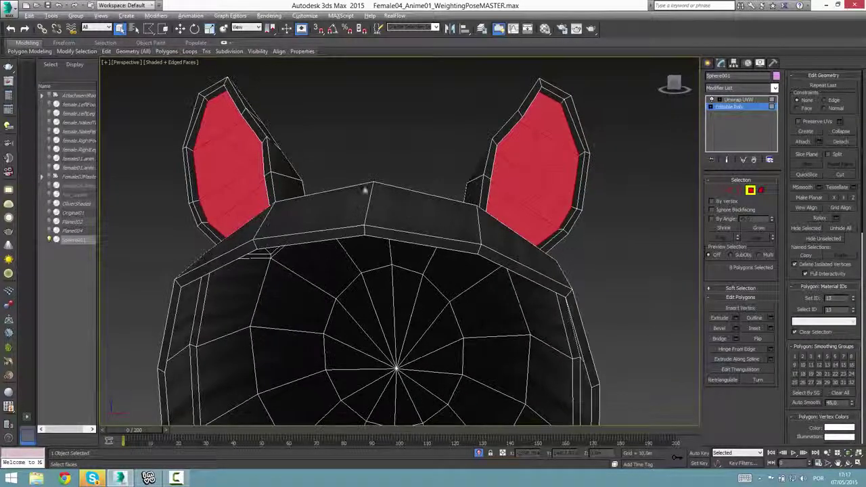
left_click(841, 299)
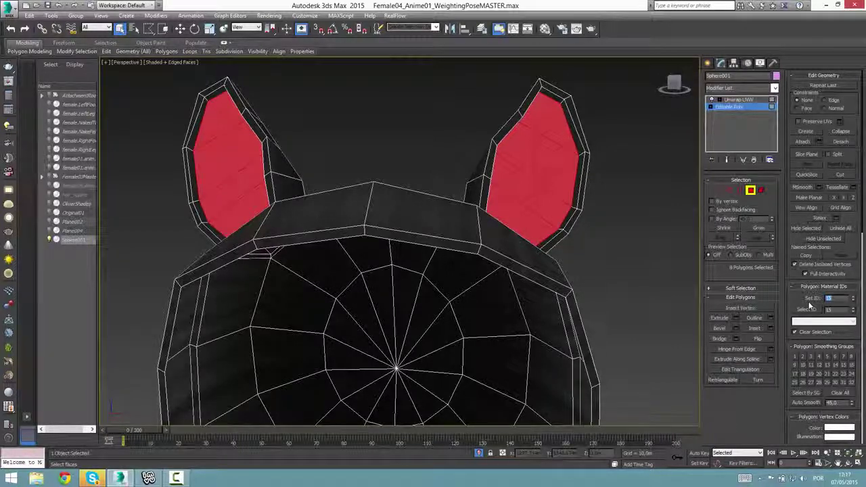
Start a new polygon selection with the column of faces on one ear's outer back side
middle_click_drag(426, 178, 466, 261, "alt")
left_click(470, 259)
left_click(483, 239, "ctrl")
left_click(509, 174, "ctrl")
left_click(517, 121, "ctrl")
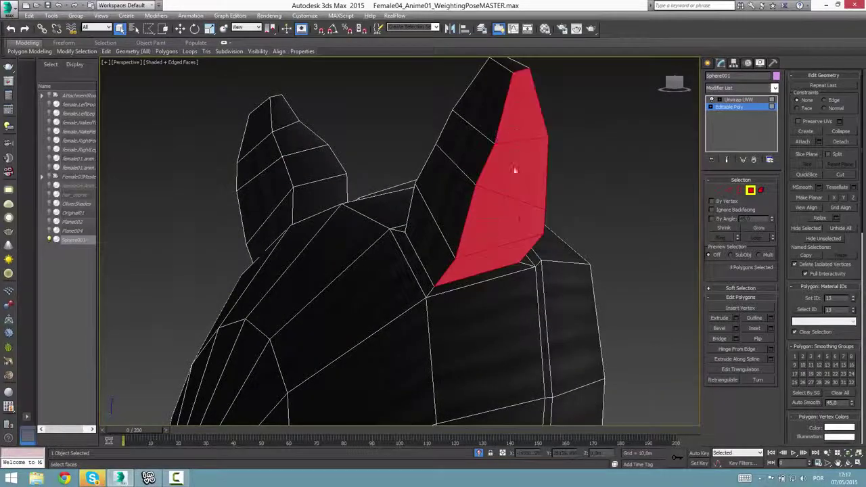
Add the same ear's remaining back and side faces, down to its base, to the polygon selection
middle_click_drag(515, 169, 455, 220, "alt")
left_click(452, 218, "ctrl")
left_click(455, 157, "ctrl")
left_click(466, 121, "ctrl")
left_click(479, 90, "ctrl")
left_click(508, 112, "ctrl")
left_click(505, 157, "ctrl")
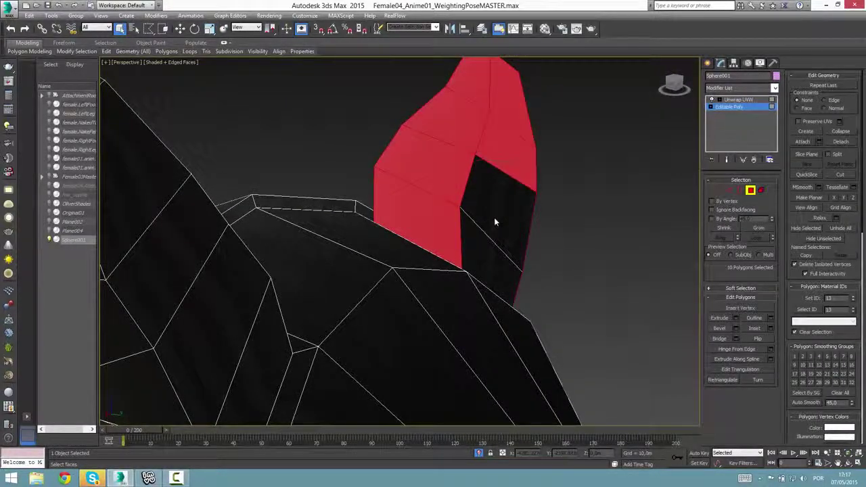
left_click(494, 219, "ctrl")
left_click(494, 260, "ctrl")
Add the rim faces along this ear's inner edge and tip to the selection
middle_click_drag(494, 257, 579, 219, "alt")
left_click(573, 179, "ctrl")
left_click(573, 165, "ctrl")
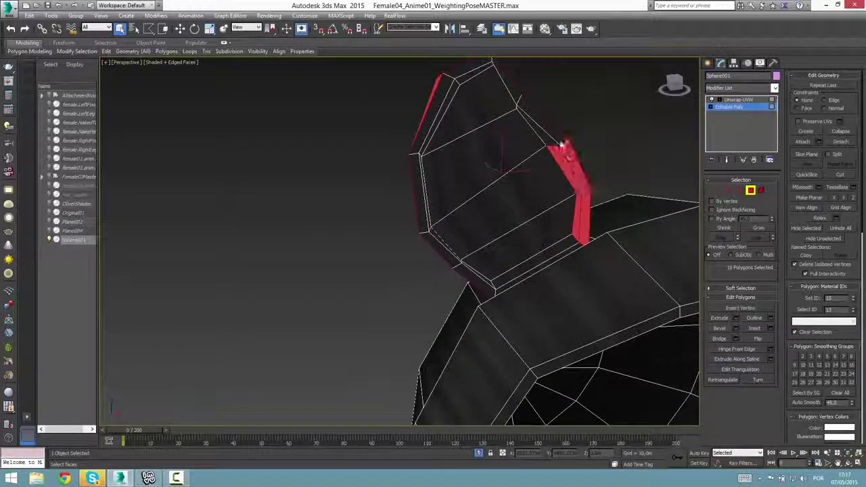
left_click(559, 138, "ctrl")
left_click(543, 135, "ctrl")
mouse_move(512, 101)
middle_mouse_down("alt")
mouse_move(555, 90)
mouse_move(519, 87)
mouse_move(498, 101)
middle_mouse_up("alt")
left_click(512, 90, "ctrl")
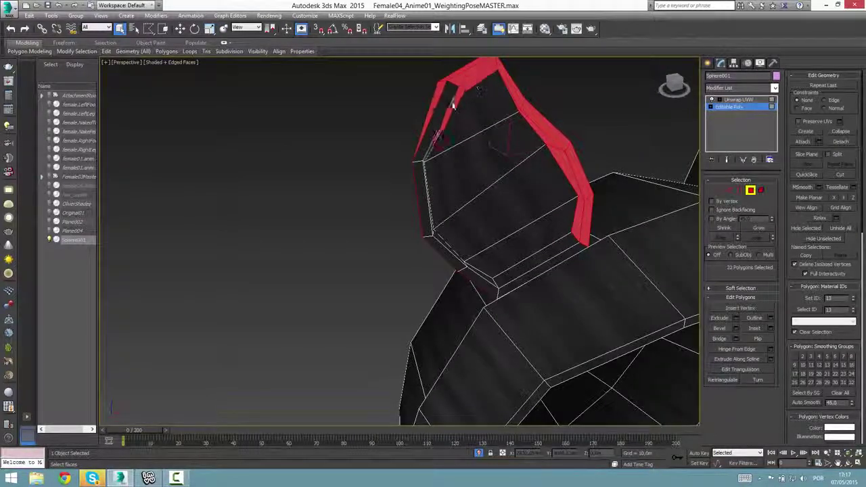
Add the rim faces along the ear's outer edge and base to complete the selected rim loop
left_click(429, 152, "ctrl")
left_click(421, 187, "ctrl")
middle_click_drag(424, 188, 421, 188, "alt")
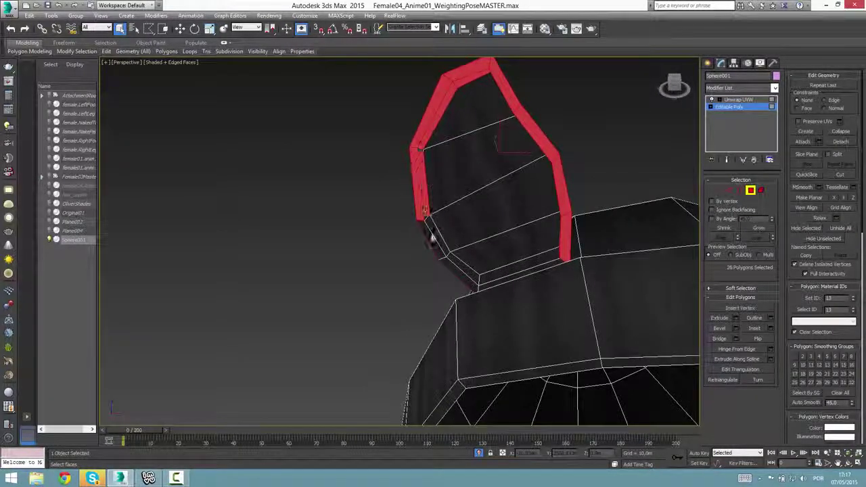
left_click(434, 245, "ctrl")
left_click(464, 268, "ctrl")
left_click(491, 285, "ctrl")
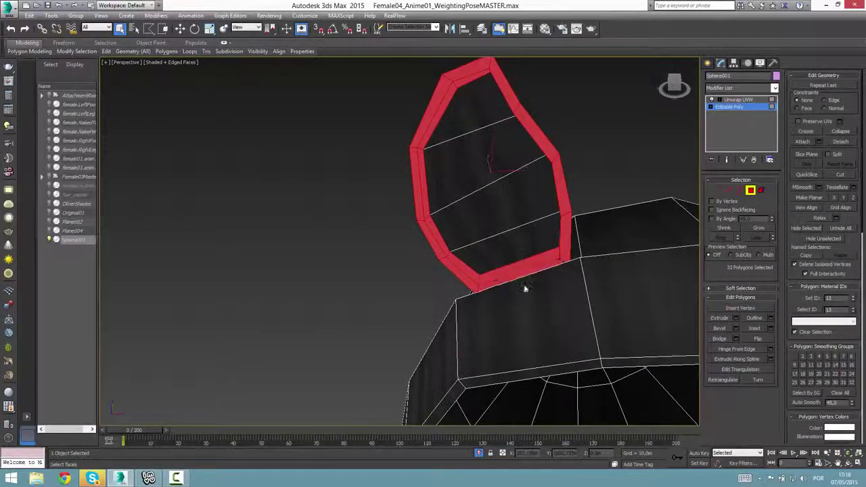
Add the side faces of the second ear to the polygon selection
middle_click_drag(523, 284, 690, 250, "alt")
middle_click_drag(312, 267, 338, 235, "alt")
scroll(344, 223, "down", 4)
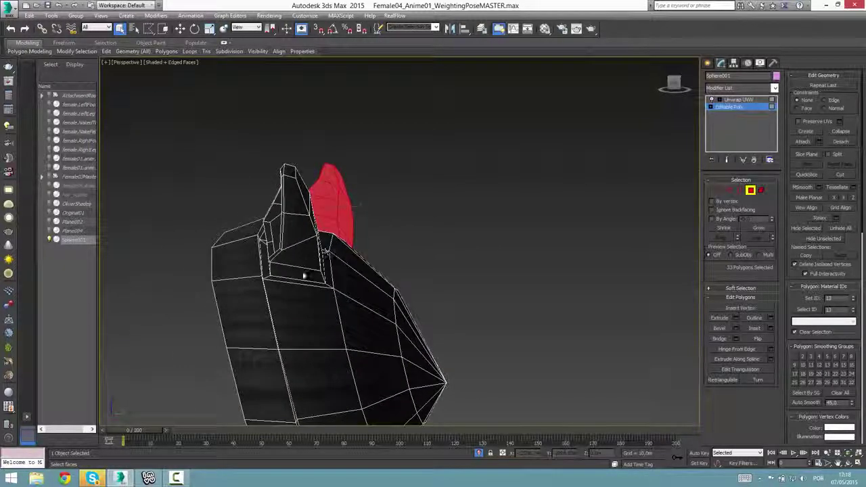
left_click(295, 222, "ctrl")
middle_click_drag(291, 175, 455, 240, "alt")
middle_click_drag(374, 263, 447, 200, "alt")
left_click(300, 289, "ctrl")
left_click(281, 269, "ctrl")
left_click(277, 246, "ctrl")
Add the second ear's remaining back faces, from base to tip, to the selection
middle_click_drag(311, 216, 383, 231, "alt")
left_click(380, 230, "ctrl")
left_click(369, 206, "ctrl")
left_click(360, 185, "ctrl")
left_click(349, 159, "ctrl")
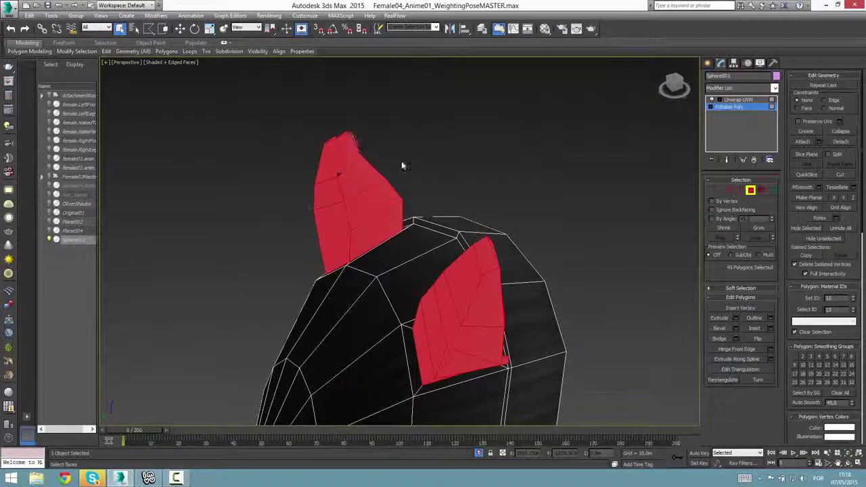
Add the second ear's rim faces around its inner edge, tip, outer edge and lower corner to the selection
middle_click_drag(402, 164, 402, 242, "alt")
scroll(419, 250, "up", 3)
middle_click_drag(528, 296, 447, 276)
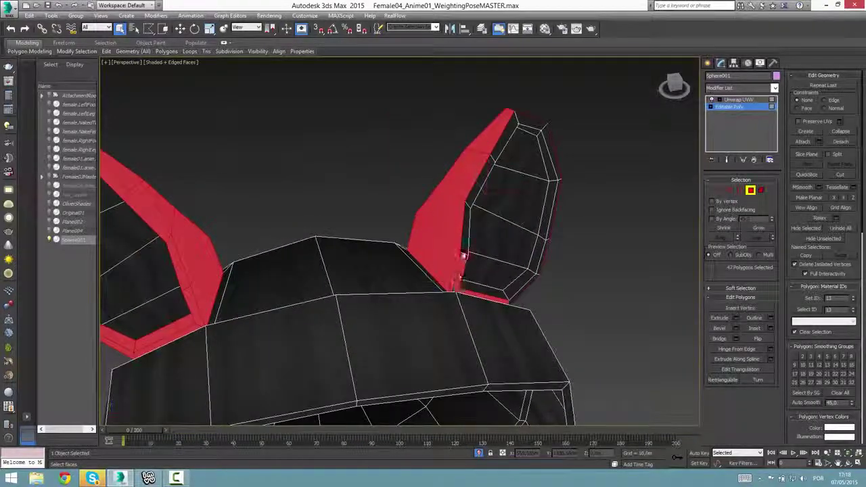
left_click(468, 218, "ctrl")
left_click(491, 159, "ctrl")
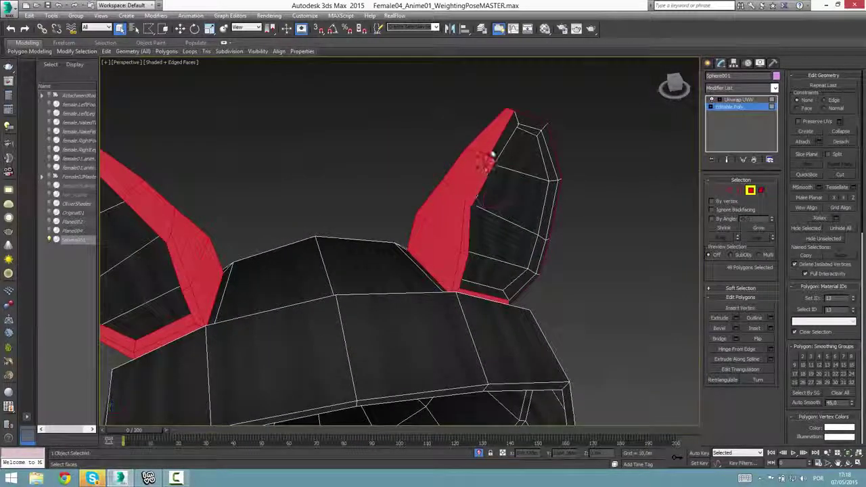
left_click(543, 146, "ctrl")
left_click(556, 197, "ctrl")
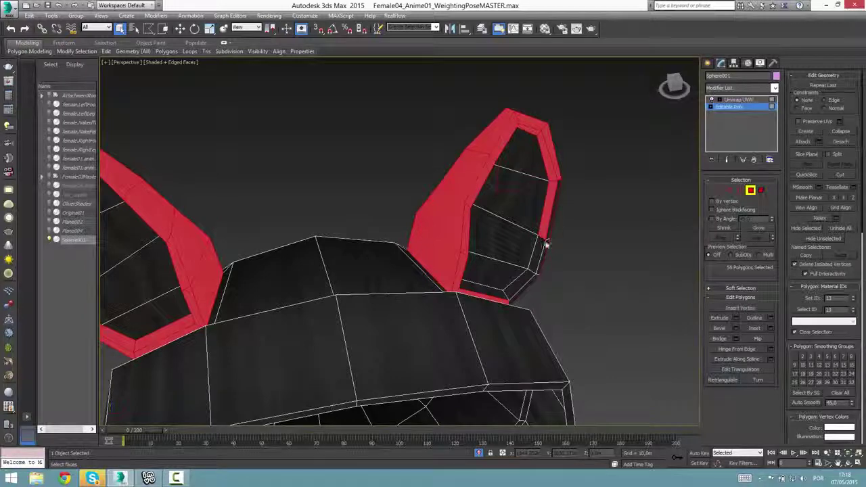
left_click(544, 248, "ctrl")
left_click(524, 287, "ctrl")
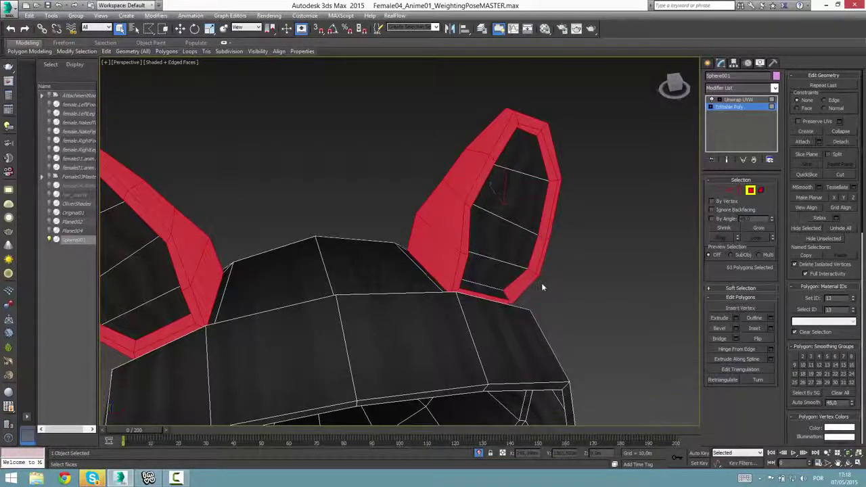
Add the missed narrow rim faces along one edge of the ear and check both ears for gaps
middle_click_drag(542, 283, 379, 309, "alt")
left_click(395, 216, "ctrl")
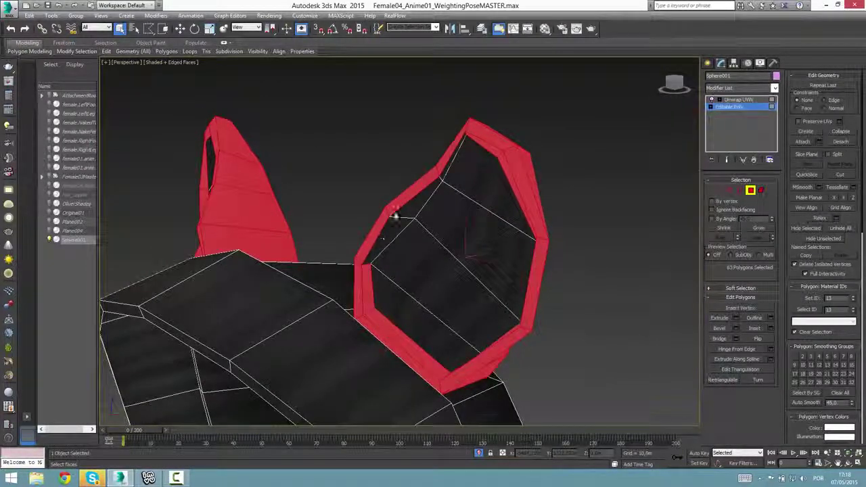
left_click(394, 228, "ctrl")
left_click(417, 205, "ctrl")
left_click(463, 137, "ctrl")
middle_click_drag(464, 137, 207, 209, "alt")
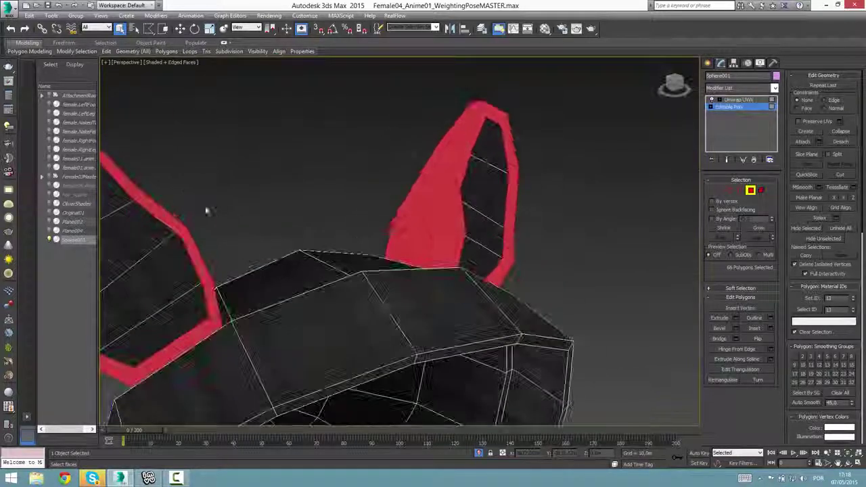
Set the material ID of the selected outer ear and rim faces to 16
scroll(335, 241, "down", 10)
left_click_drag(835, 299, 794, 302)
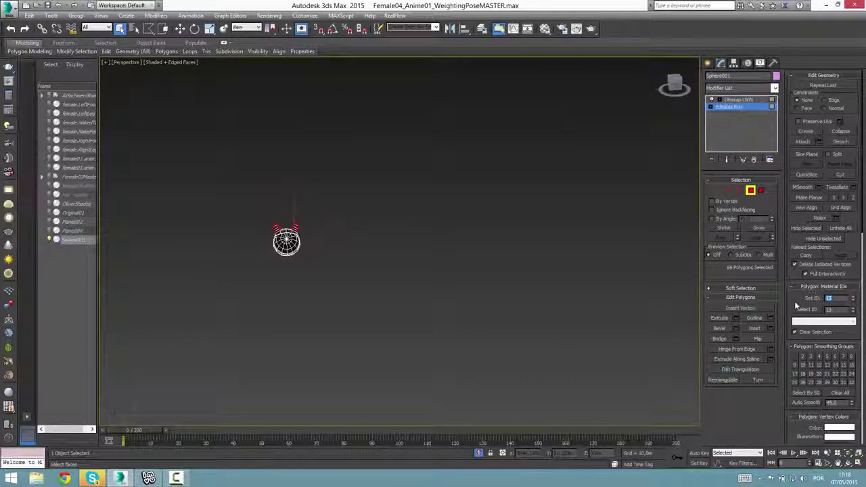
type("16")
key("Return")
middle_click_drag(297, 224, 256, 188)
scroll(255, 188, "up", 4)
key("z")
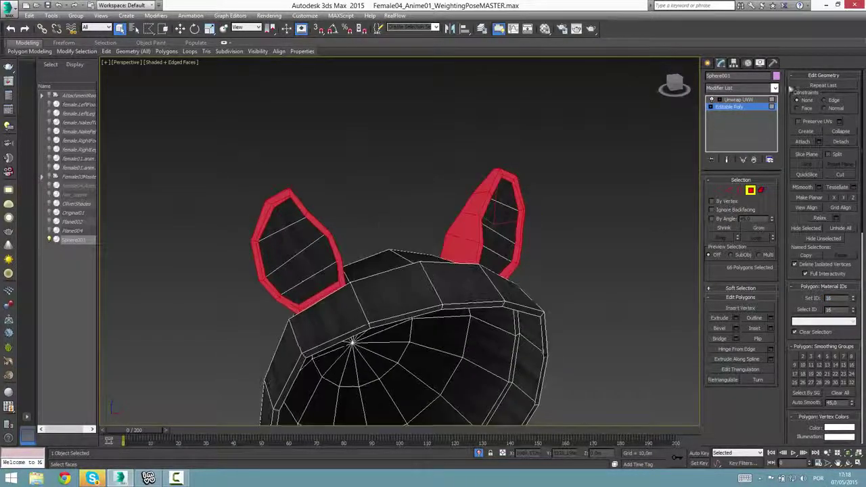
Delete the hood's Unwrap UVW modifier and apply a new Unwrap UVW to the whole object, without an active polygon selection
left_click(743, 101)
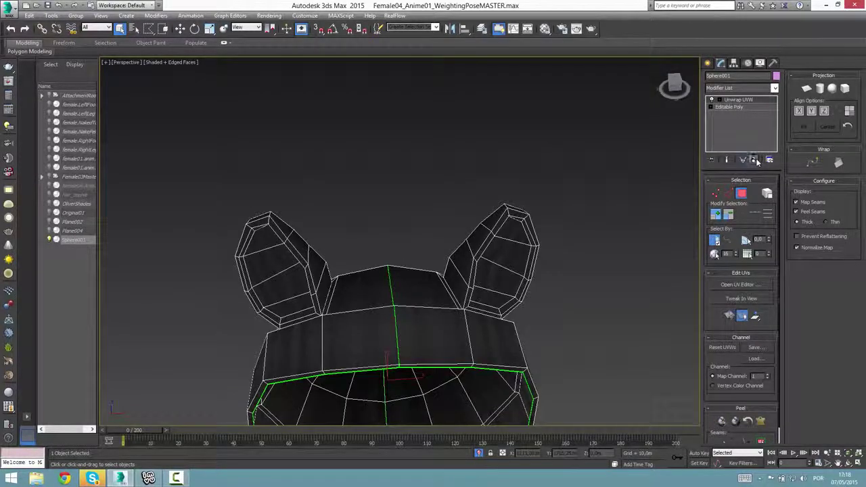
left_click(755, 160)
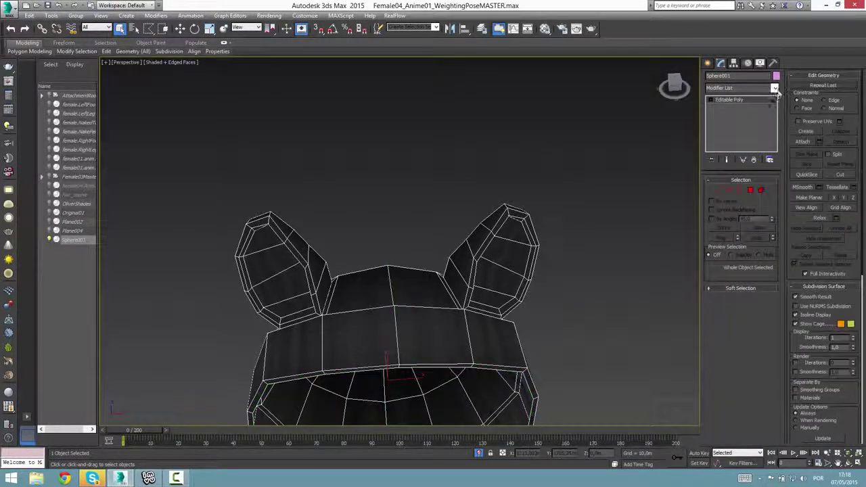
left_click(751, 192)
left_click(740, 101)
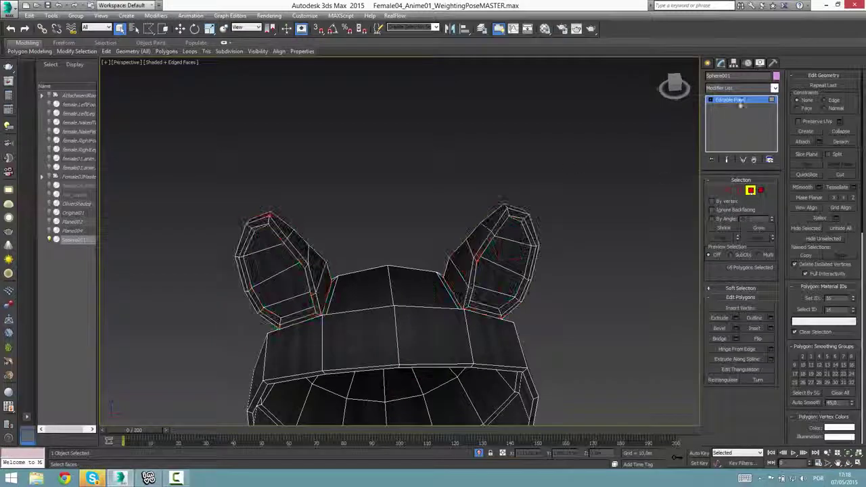
left_click(775, 89)
scroll(741, 397, "down", 10)
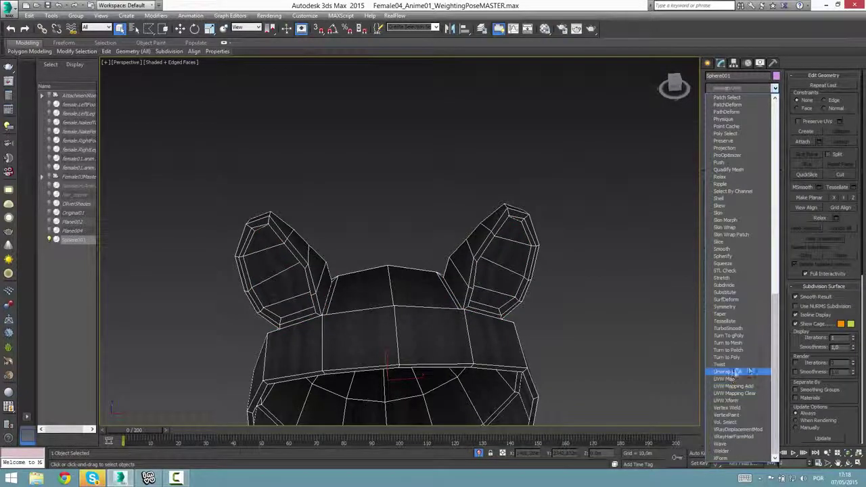
left_click(752, 365)
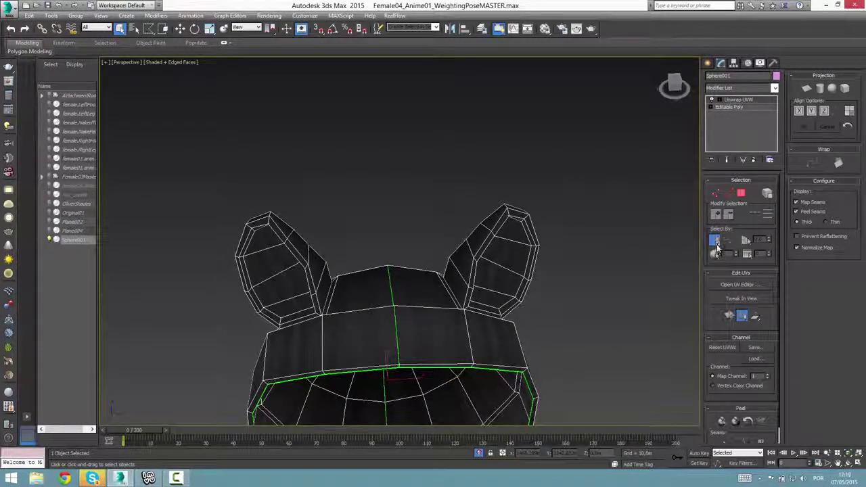
Select the faces with material ID 16 in the unwrap's polygon mode and open them in the UV editor
left_click(742, 193)
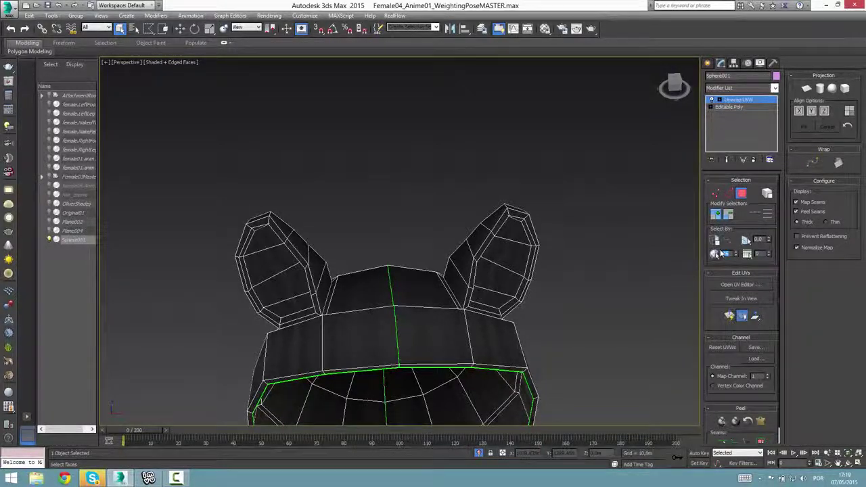
left_click(718, 253)
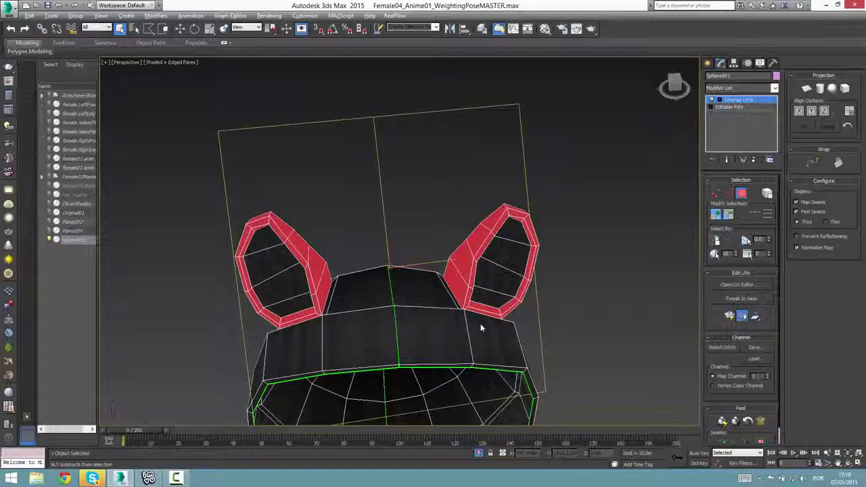
middle_click_drag(481, 328, 718, 332, "alt")
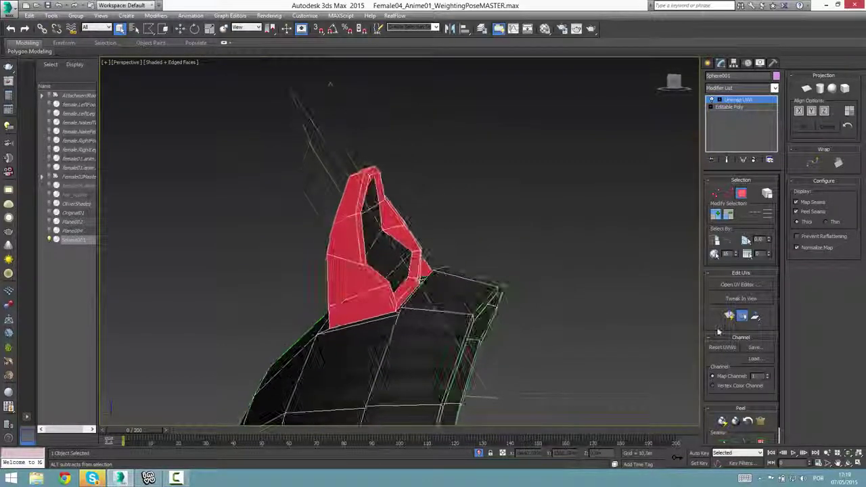
left_click(738, 284)
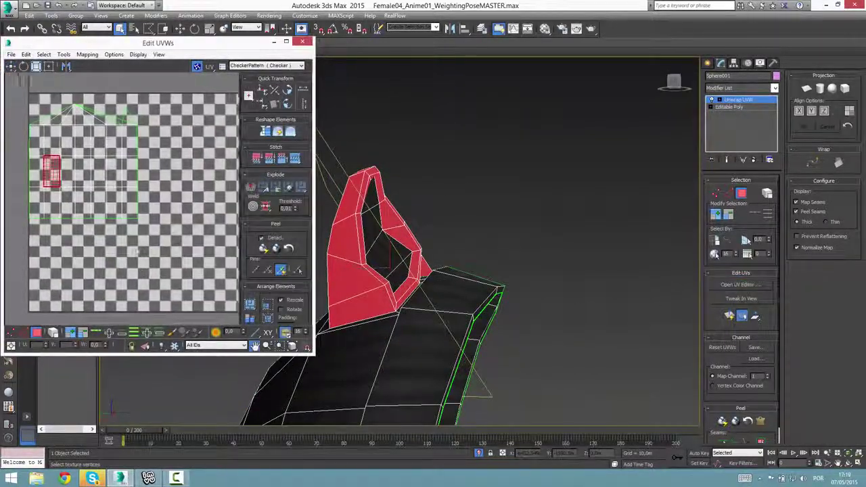
Try moving the selected ear faces out of the hood's UV shell, and undo the move
left_click(11, 66)
left_click_drag(56, 170, 228, 235)
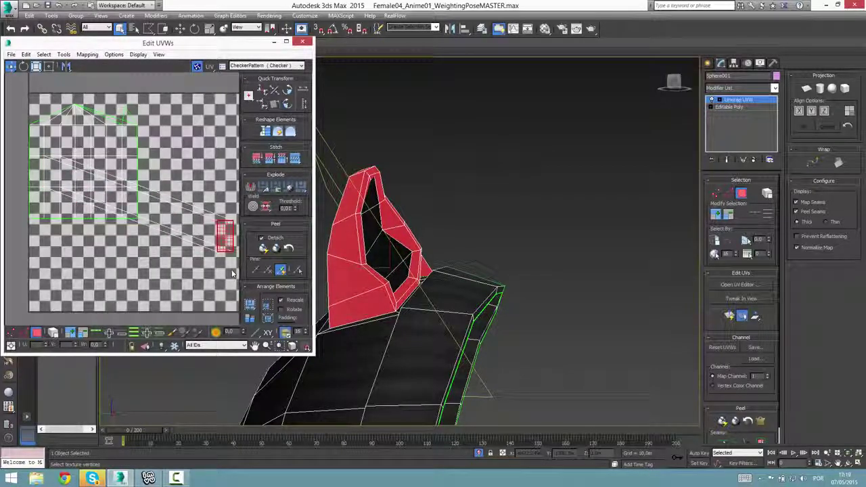
key("ctrl+z")
Break the selected ear faces away from the hood's UV shell
right_click(70, 171)
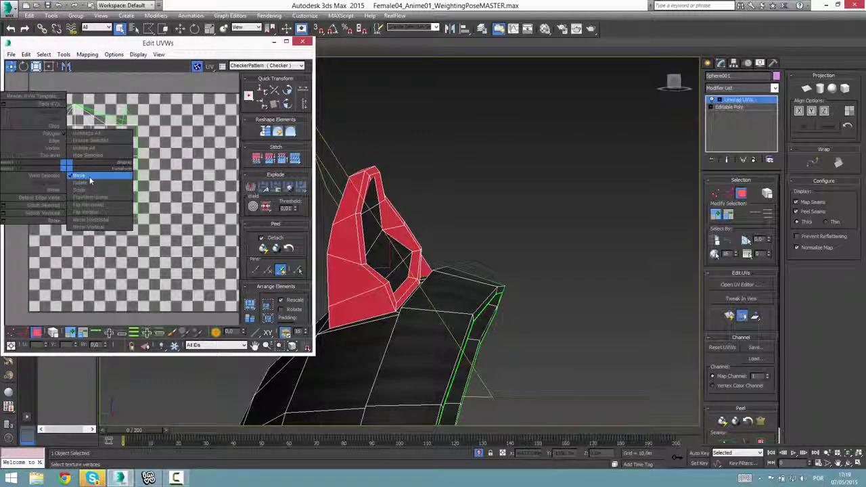
left_click(57, 191)
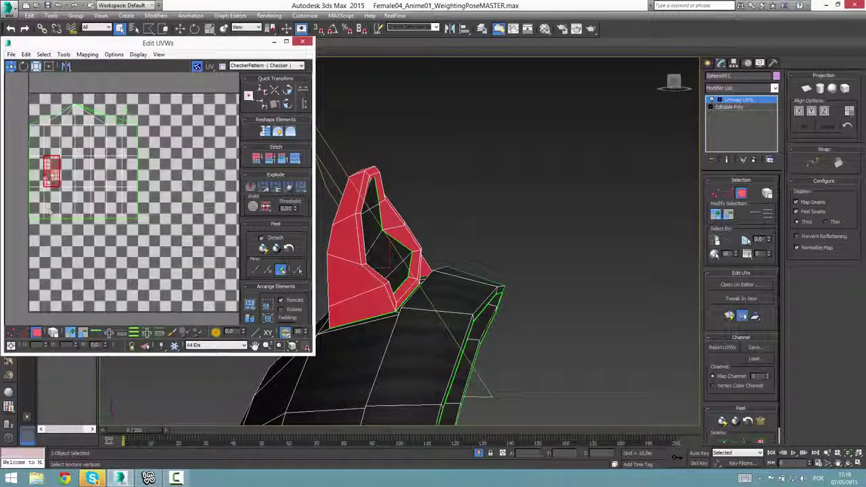
Move the detached ear faces out of the hood's UV shell into the empty lower area of the UV space
left_click_drag(47, 175, 222, 234)
middle_click_drag(212, 266, 195, 264)
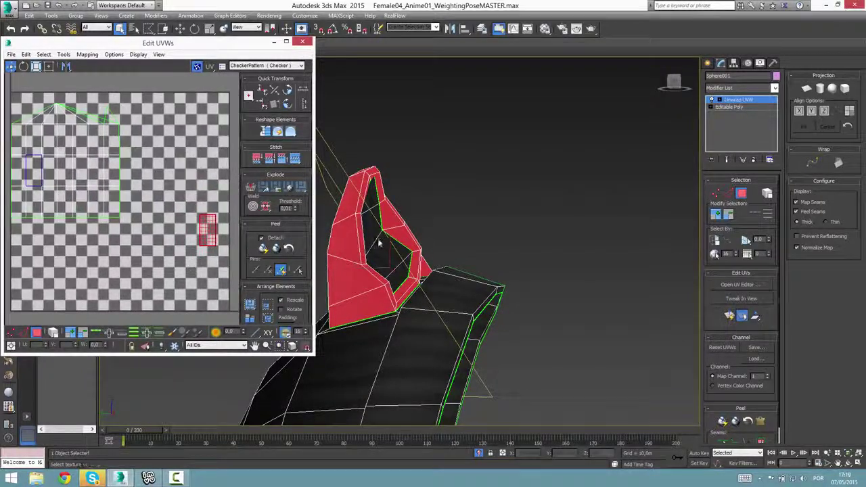
middle_click_drag(378, 244, 619, 258, "alt")
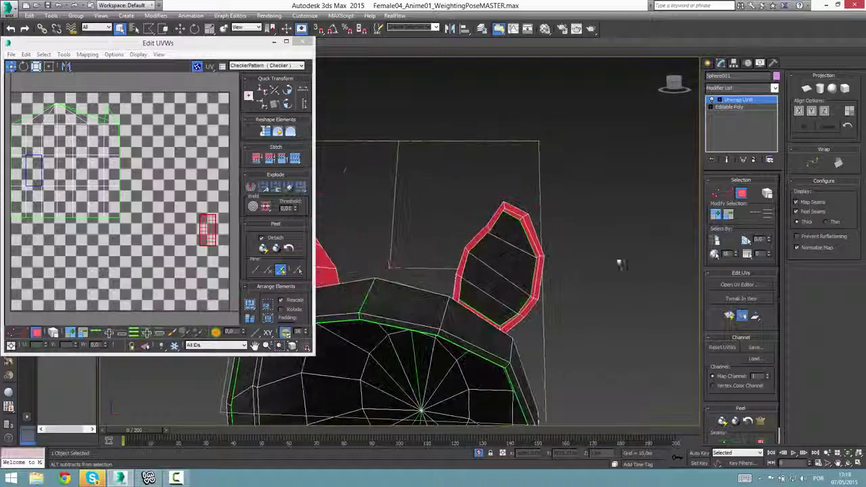
scroll(202, 242, "up", 2)
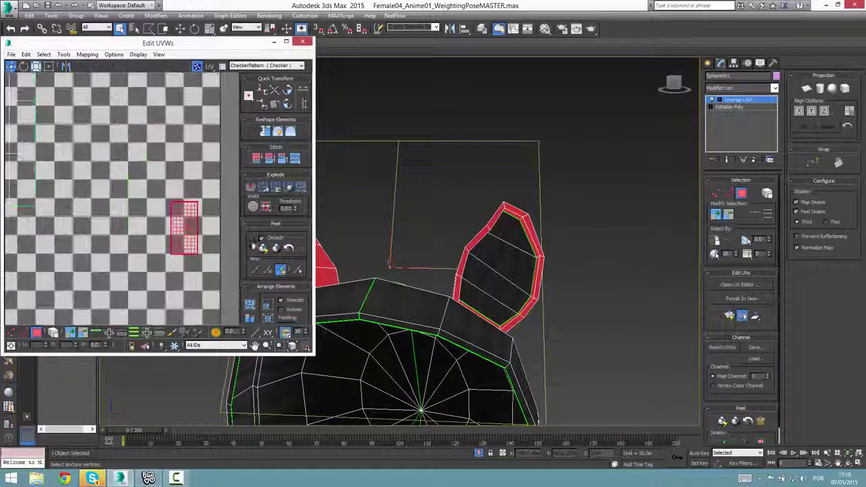
Enlarge the ear UV shell to about twice its size and reposition it within the texture square
scroll(180, 237, "up", 4)
mouse_move(156, 208)
left_mouse_down()
mouse_move(156, 184)
mouse_move(156, 211)
left_mouse_up()
middle_click_drag(155, 212, 140, 217)
key("w")
left_click_drag(166, 223, 139, 205)
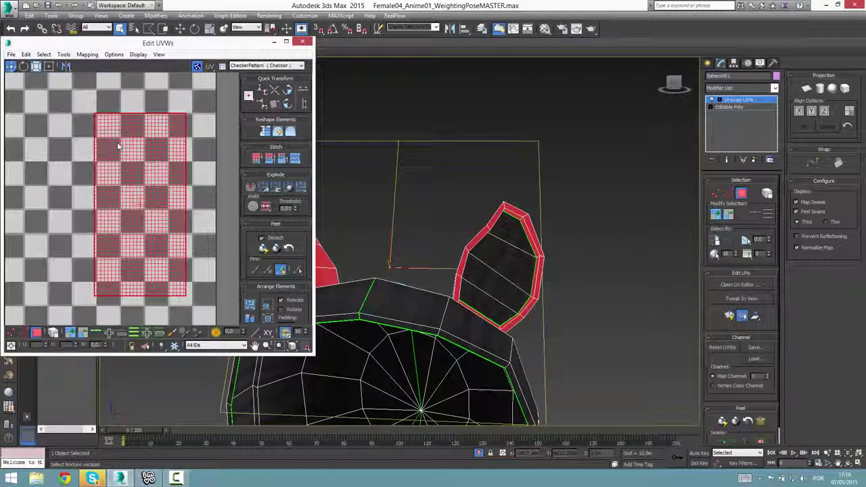
left_click(197, 65)
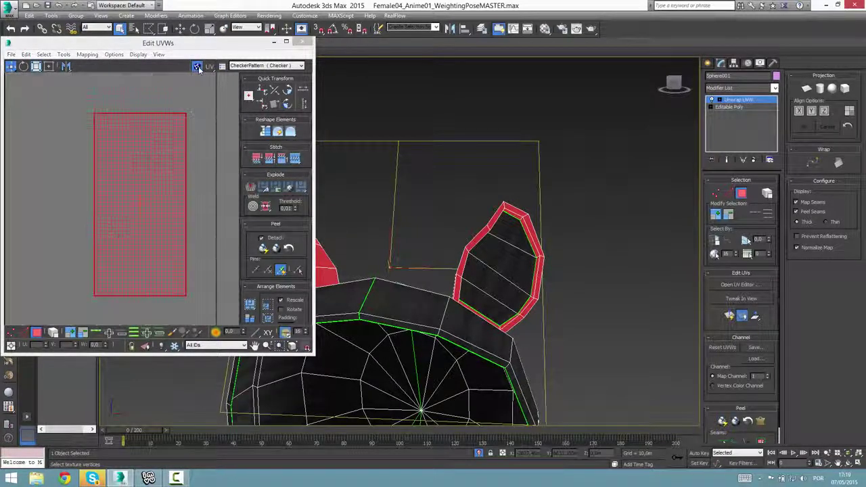
left_click(197, 66)
middle_click_drag(447, 243, 430, 249, "alt")
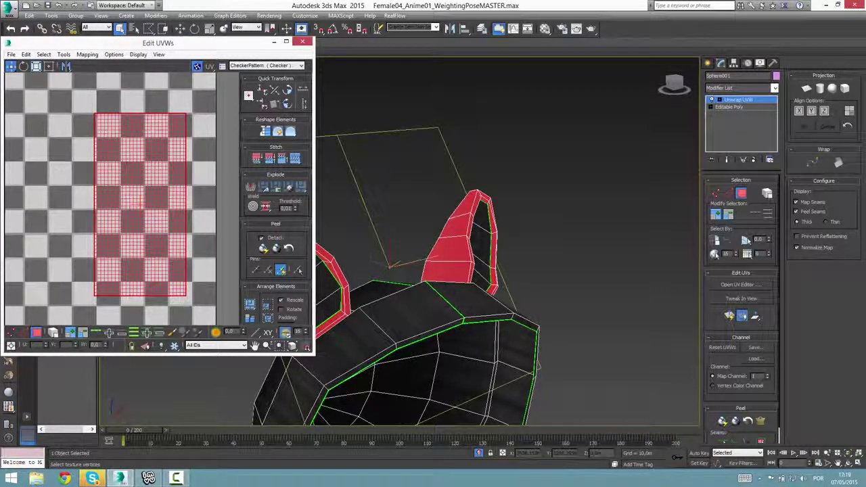
scroll(147, 224, "down", 6)
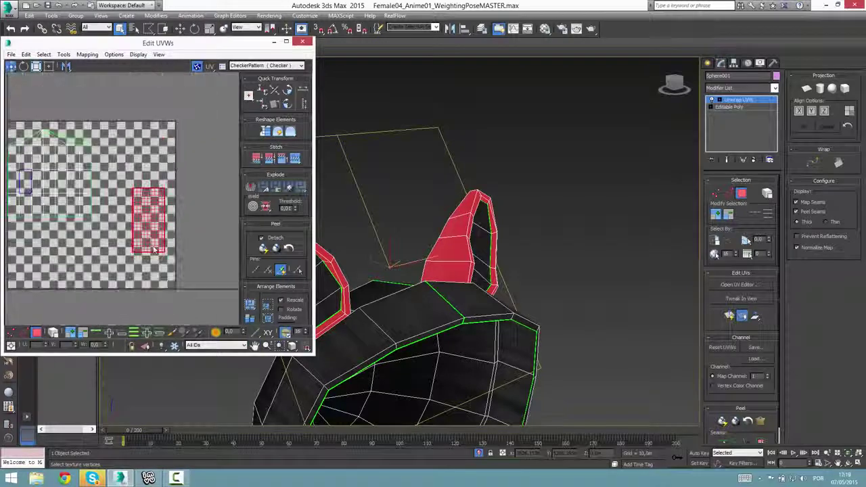
scroll(150, 254, "up", 3)
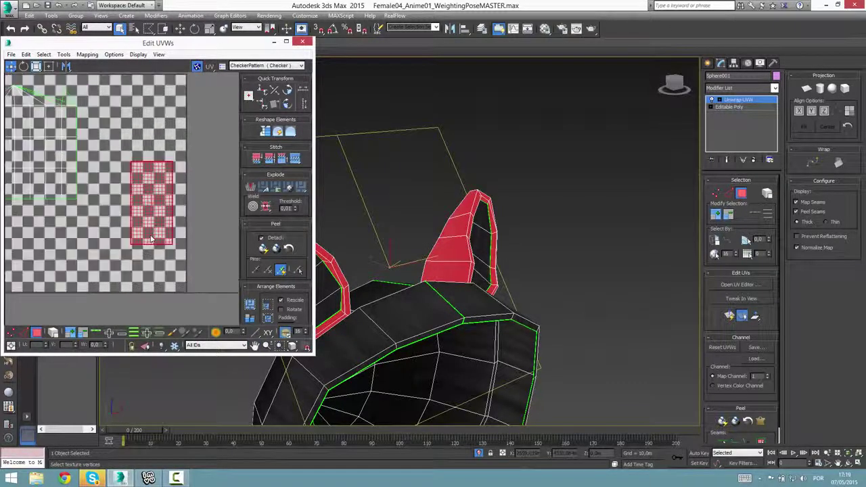
Render the UV layout as a 256 × 256 template
left_click(12, 54)
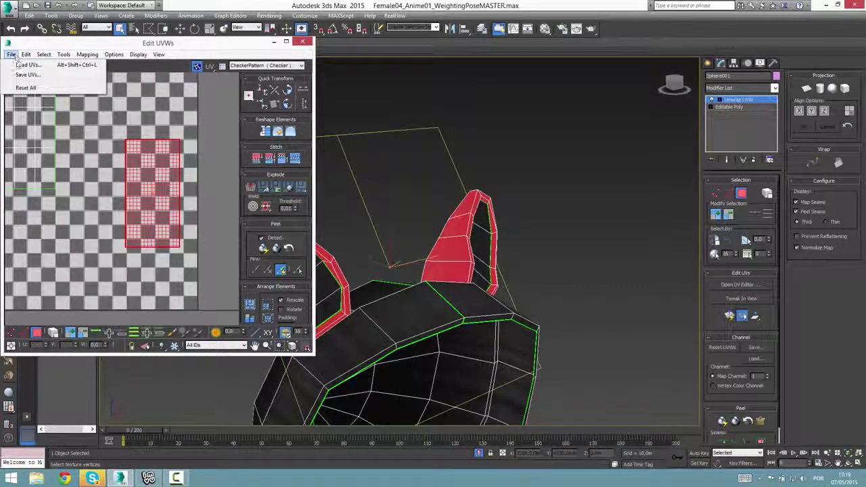
right_click(75, 138)
left_click(50, 69)
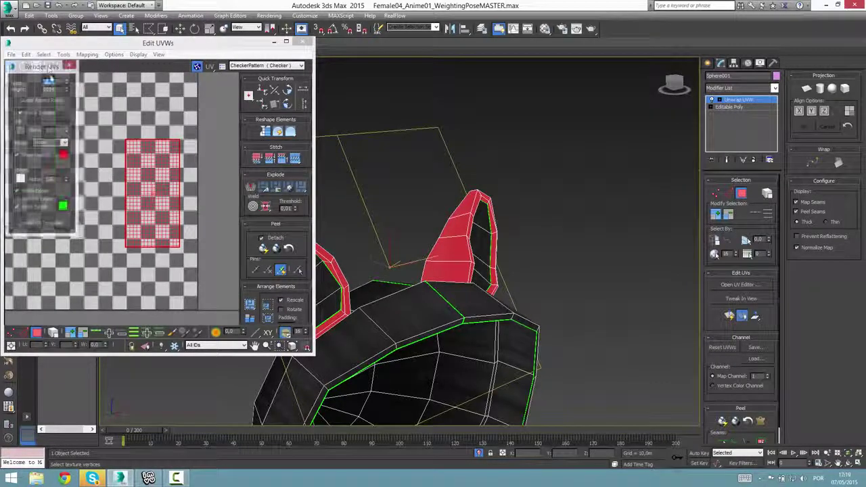
type("20")
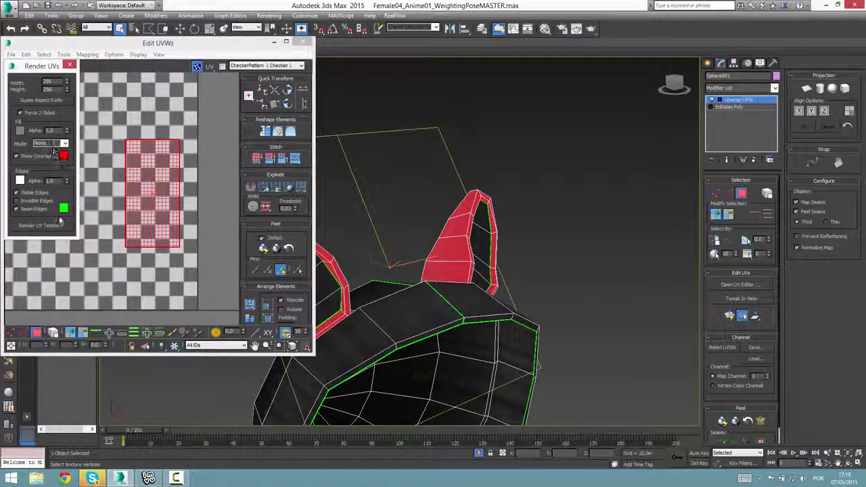
left_click(42, 226)
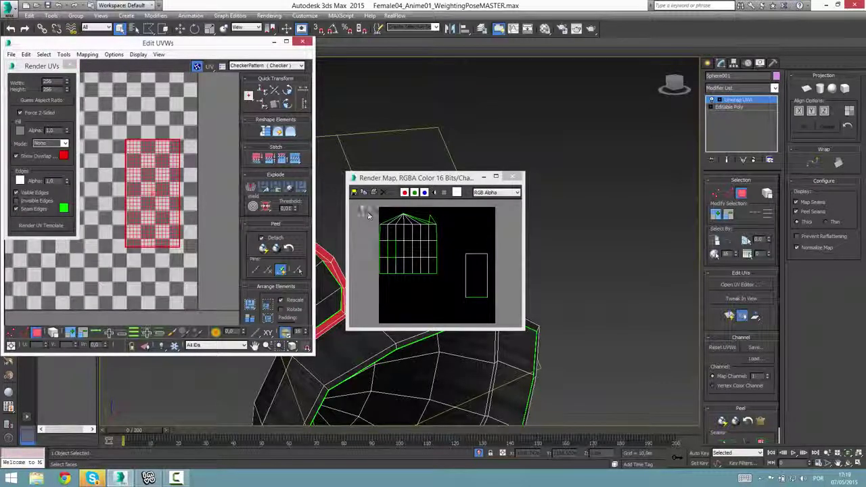
Save the rendered UV template to the desktop as a PNG under the suggested file name, with RGB 48 bit and alpha channel
left_click(353, 192)
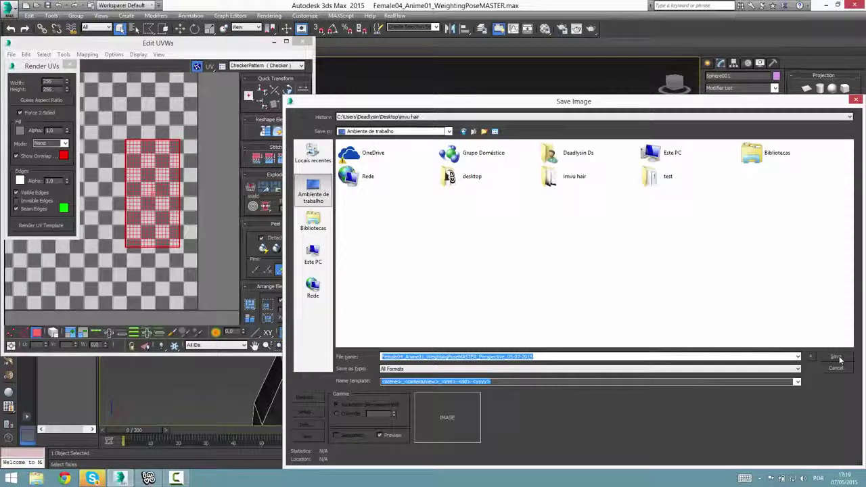
left_click(490, 358)
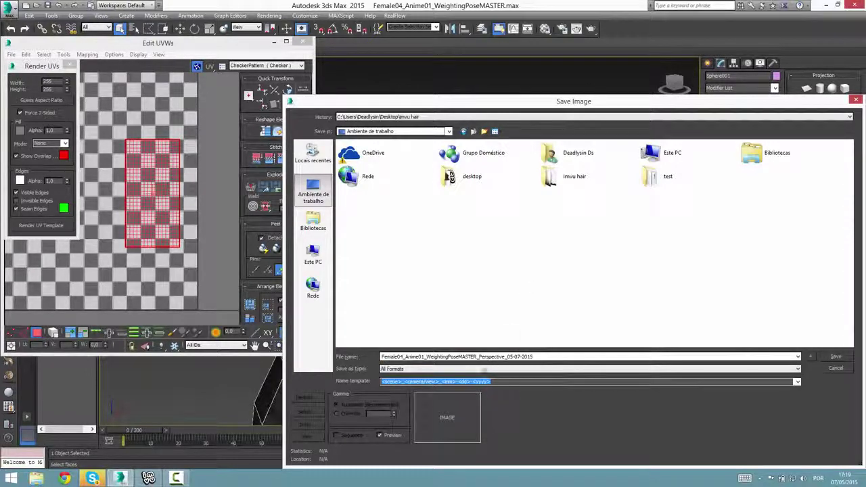
left_click(482, 368)
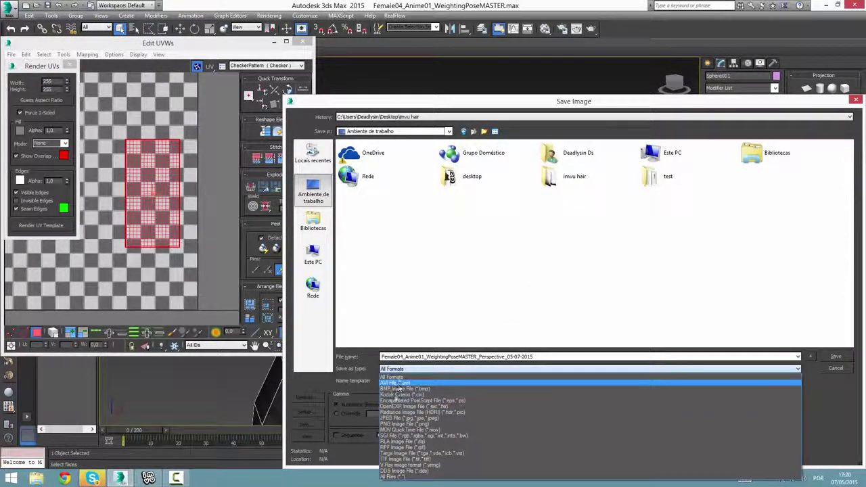
left_click(401, 424)
left_click(836, 356)
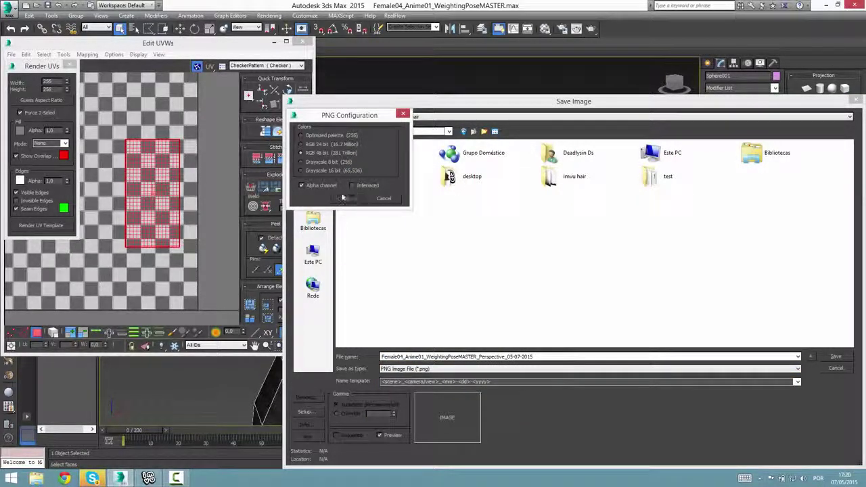
left_click(342, 197)
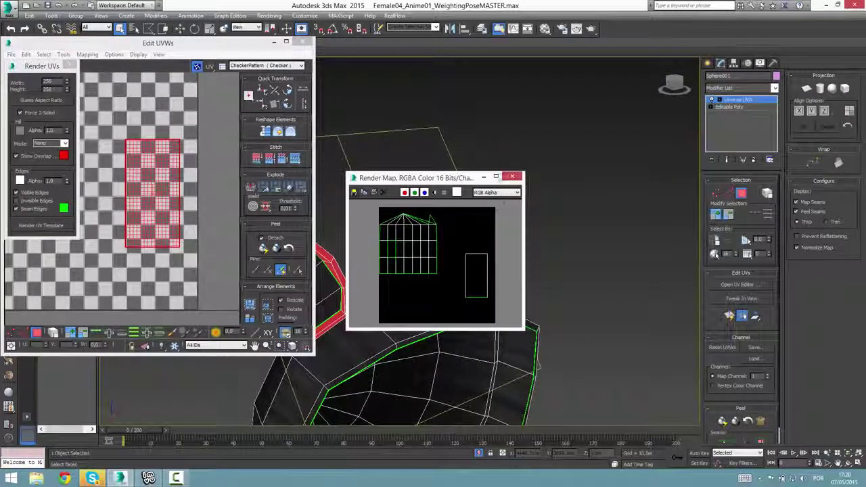
Close the rendered map, the Render UVs dialog and the UV editor, and minimise 3ds Max to reach the desktop
left_click(512, 177)
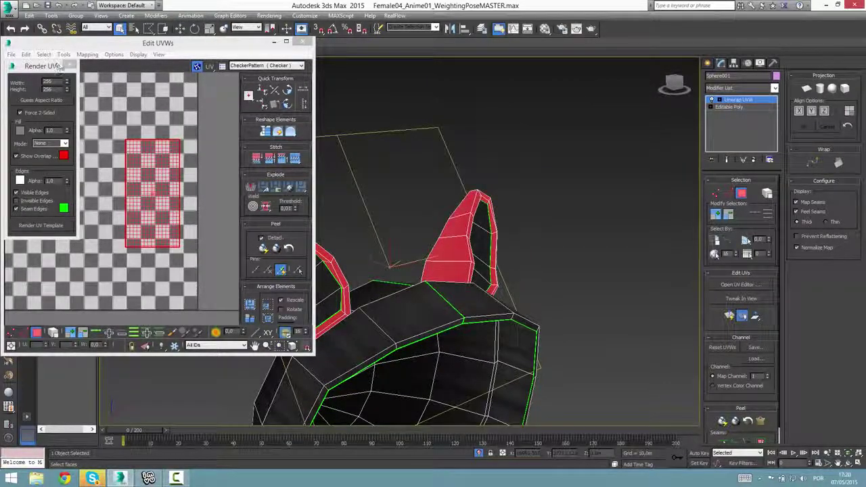
left_click(71, 65)
left_click(304, 42)
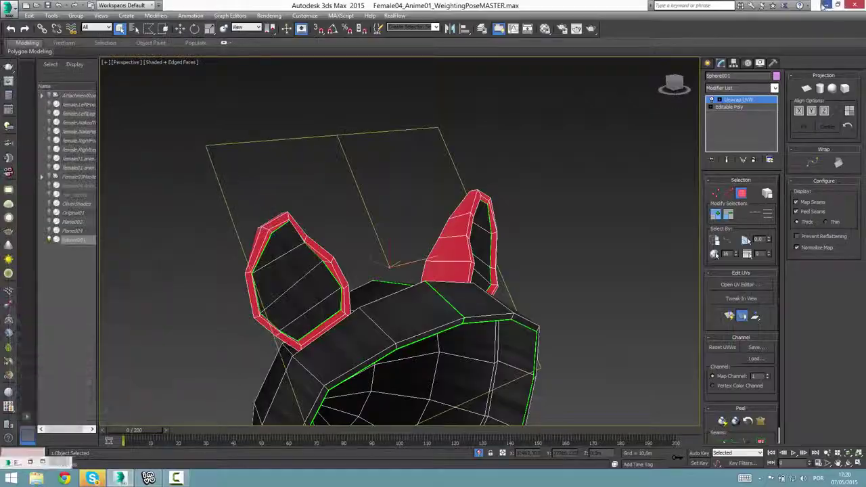
left_click(824, 5)
Open the saved UV template PNG from the desktop in Photoshop
right_click(5, 77)
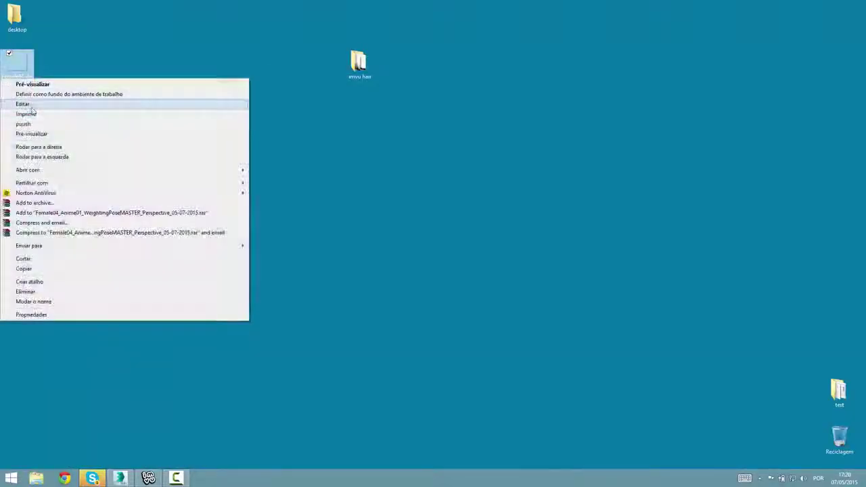
left_click(31, 105)
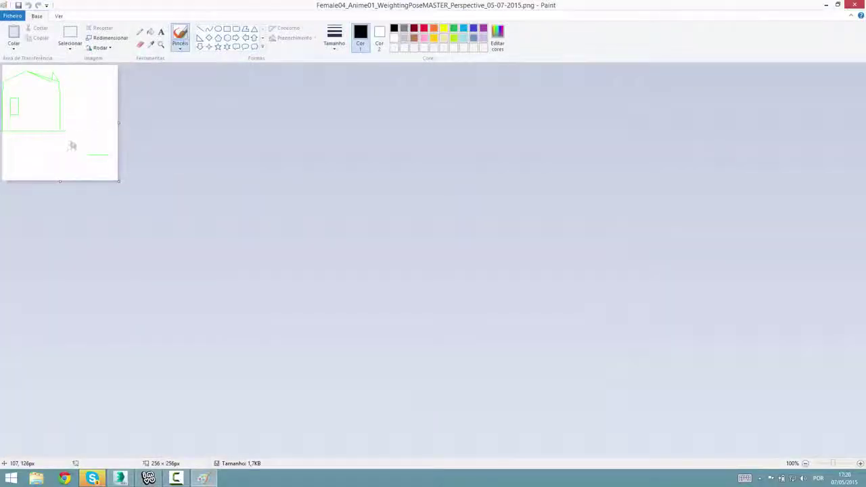
right_click(21, 64)
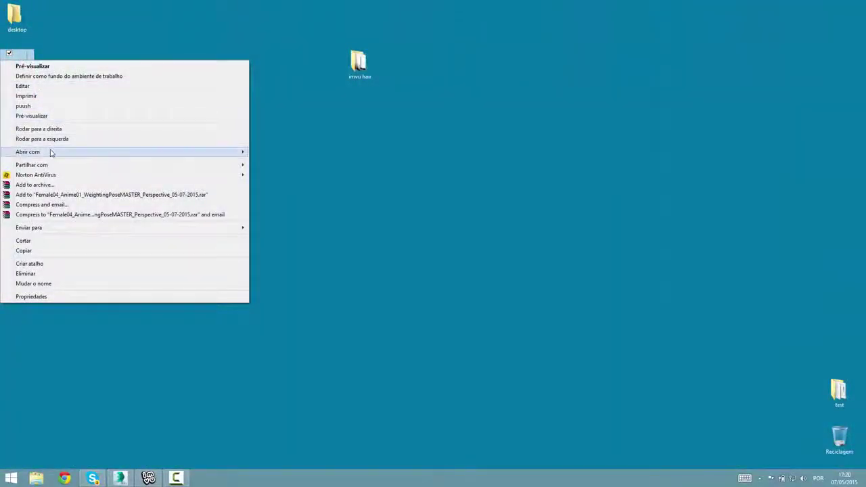
mouse_move(52, 152)
left_click(324, 149)
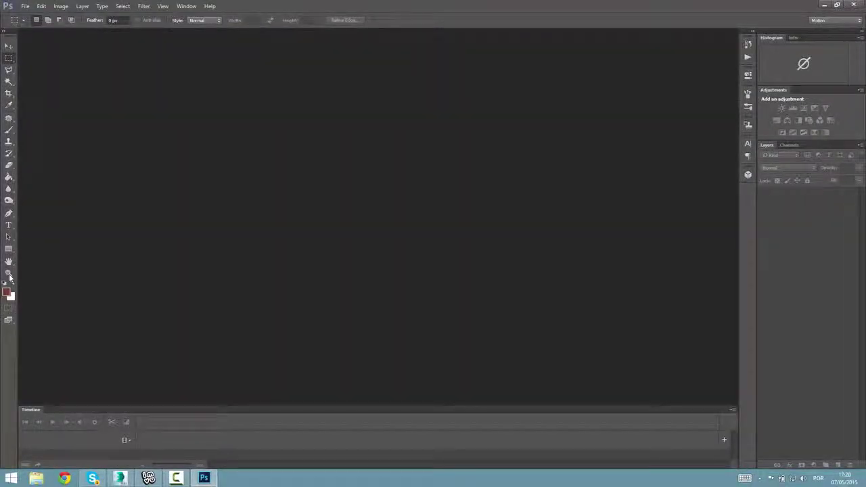
left_click(494, 229)
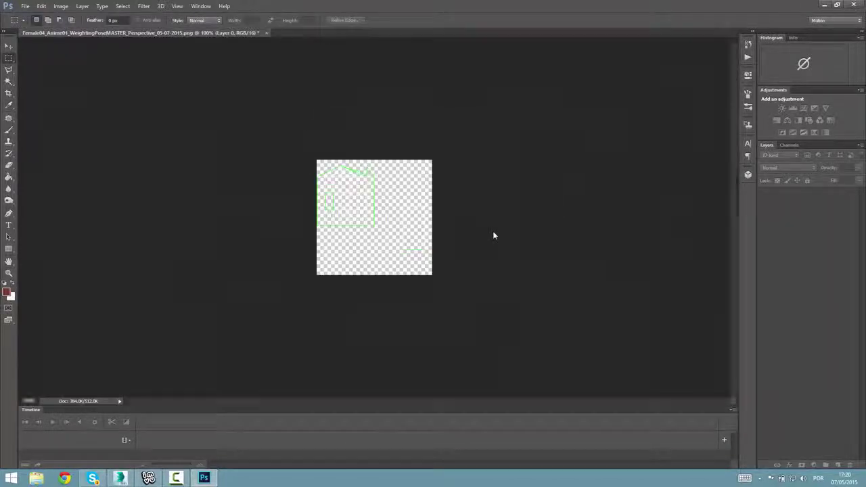
Add the number 7 as a text layer and move it inside the template's separate ear rectangle
left_click(8, 273)
left_click_drag(395, 246, 534, 271)
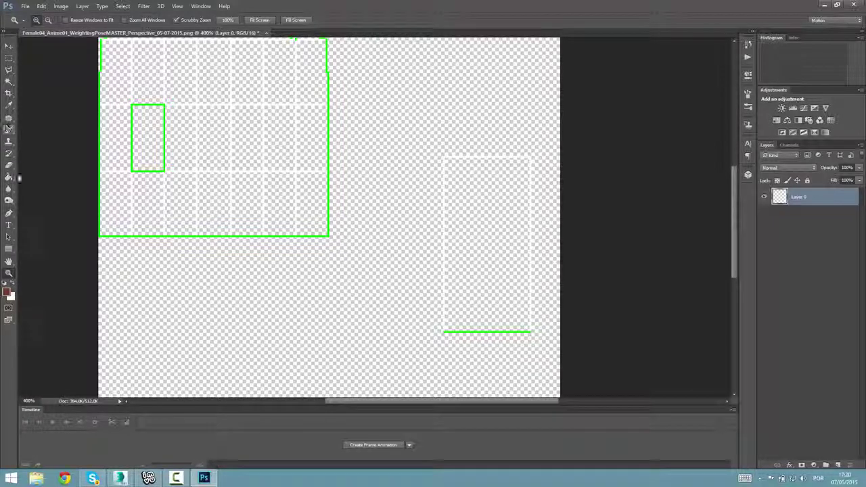
left_click(9, 225)
left_click(455, 237)
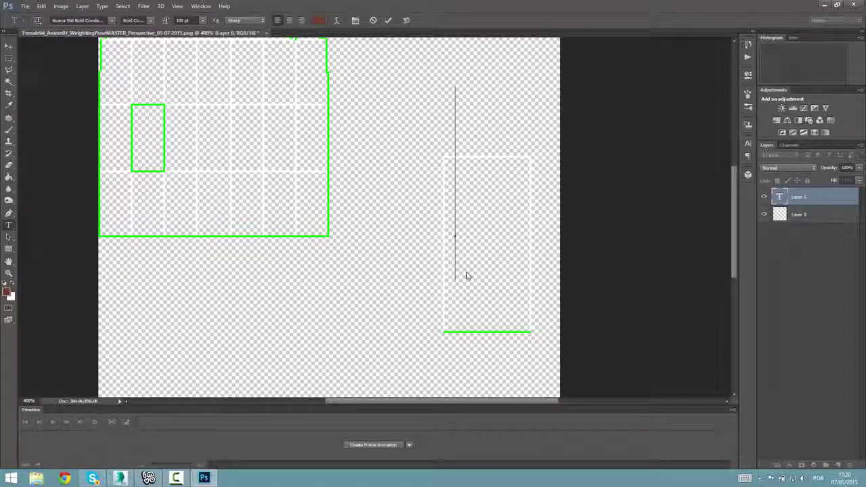
type("1")
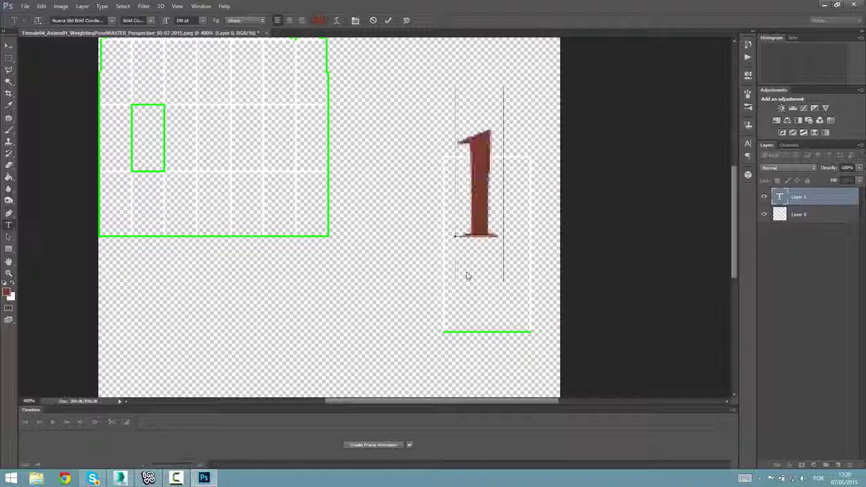
key("BackSpace")
type("7")
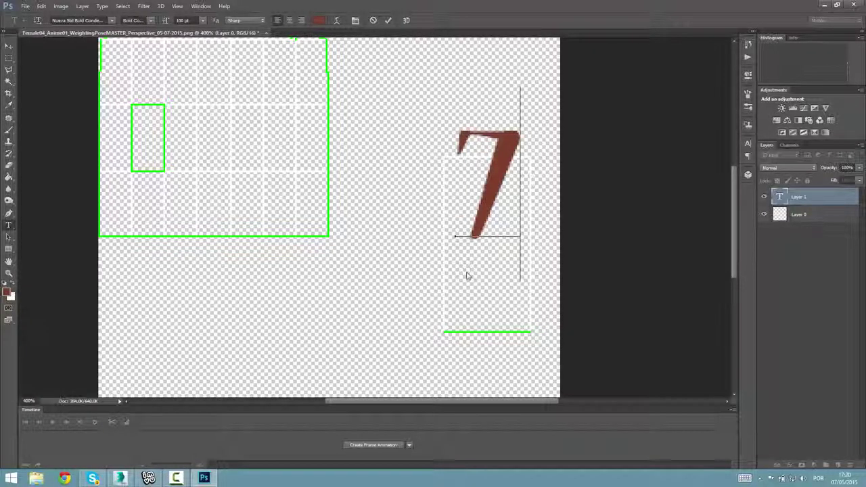
left_click(9, 45)
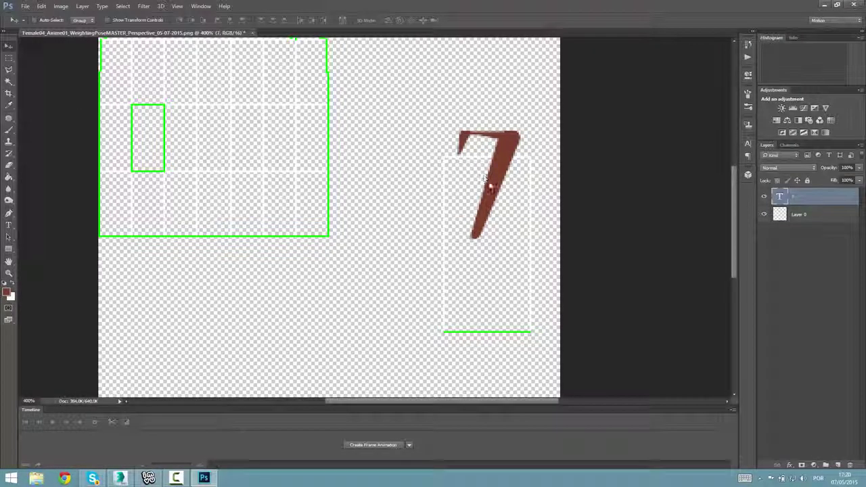
left_click_drag(493, 175, 495, 244)
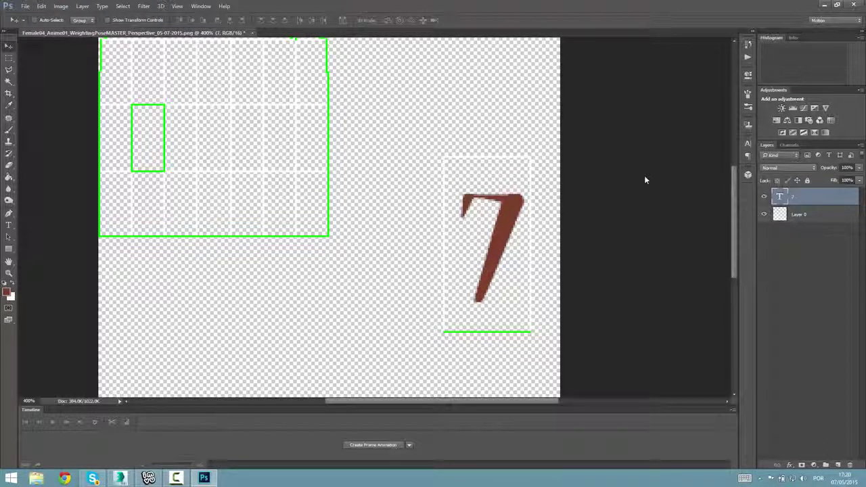
Save the numbered template as a PNG over the existing desktop file, with None / Fast compression and no interlacing
left_click(26, 7)
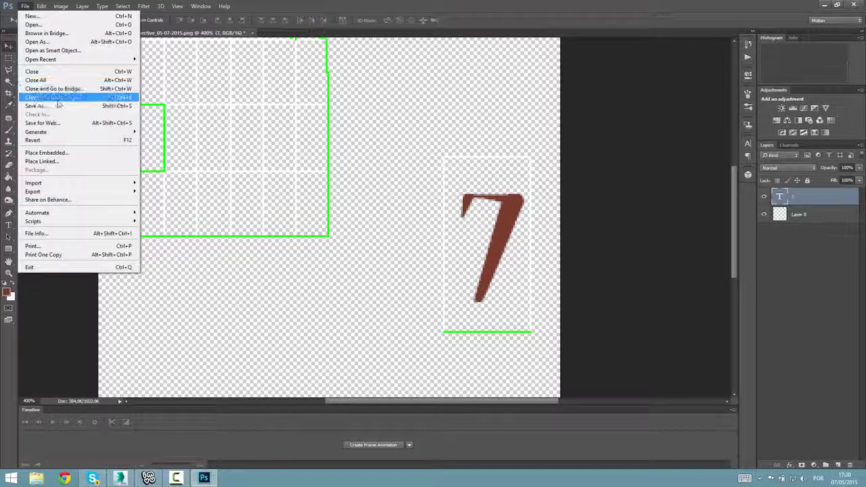
left_click(59, 98)
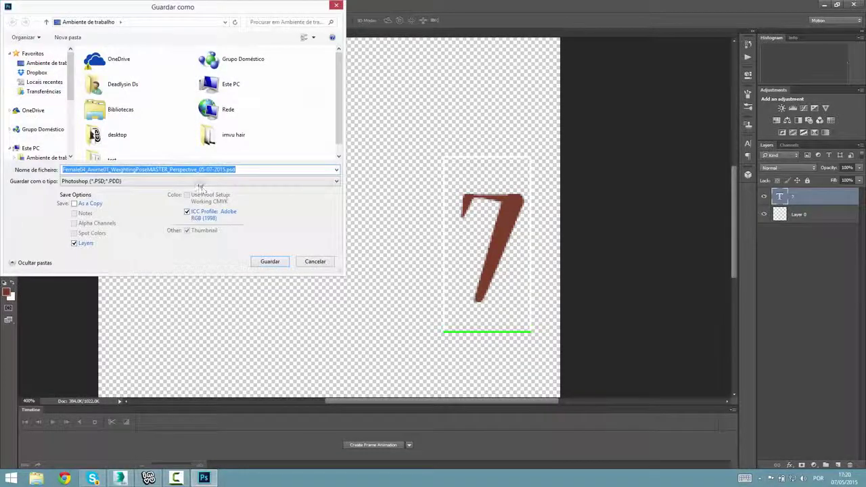
left_click(200, 183)
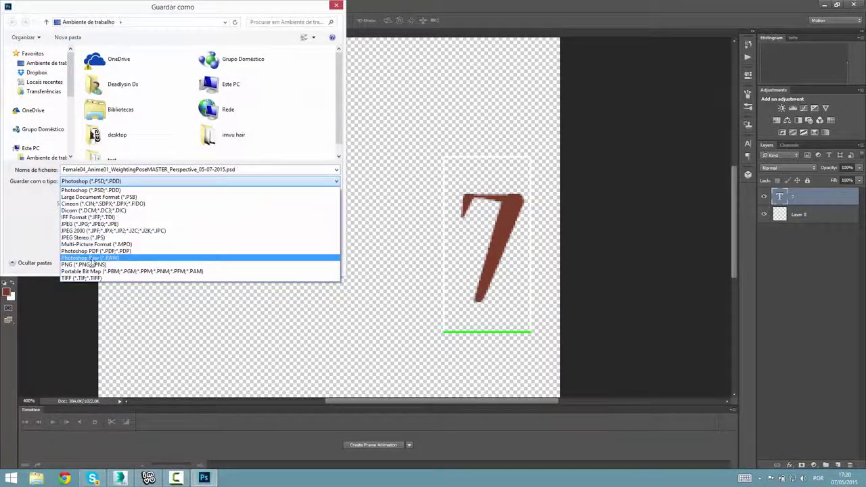
left_click(88, 264)
left_click(269, 261)
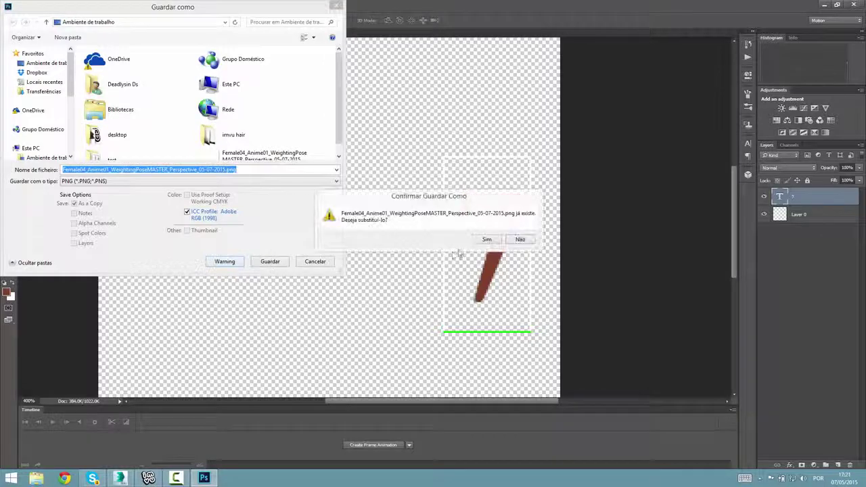
left_click(487, 241)
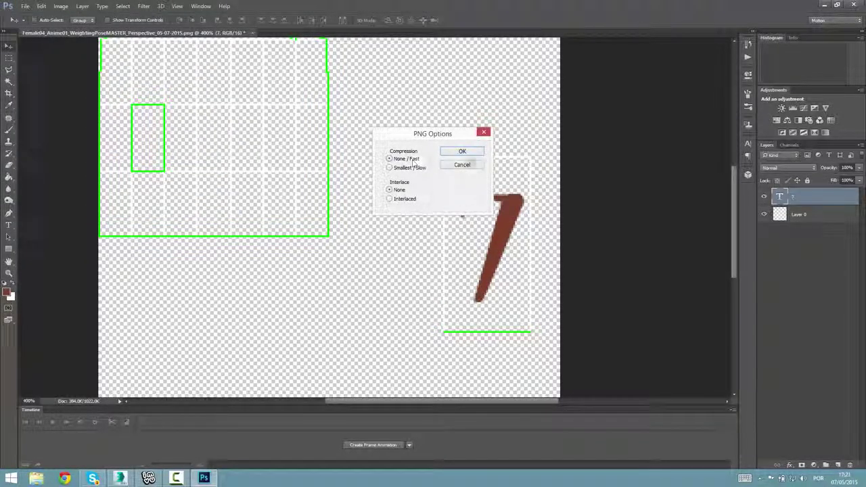
left_click(466, 153)
Quit Photoshop without saving the layered document and switch back to 3ds Max
left_click(862, 6)
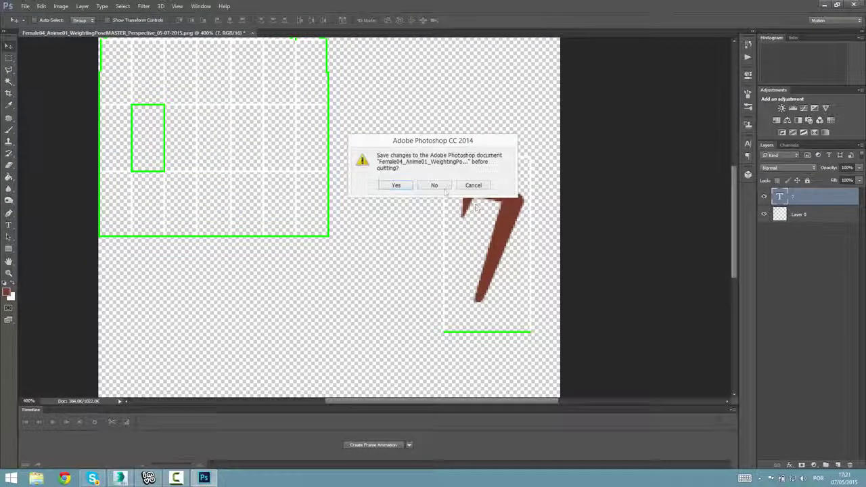
left_click(437, 187)
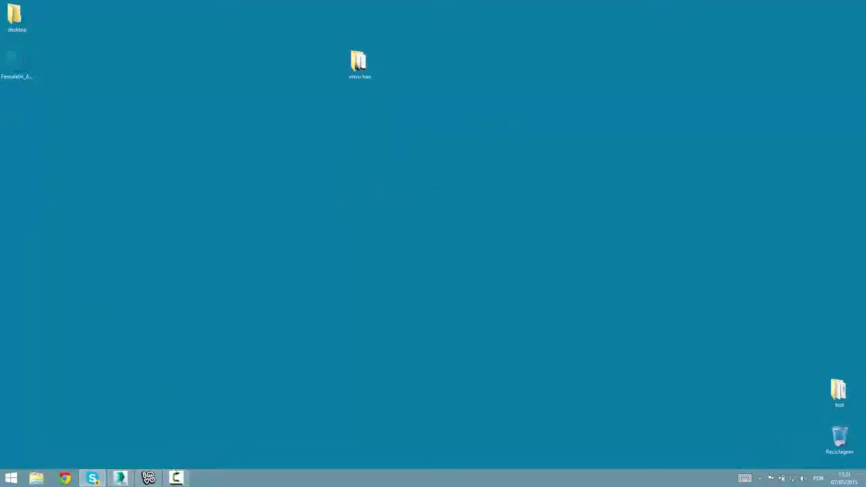
left_click(153, 478)
left_click(150, 480)
left_click(169, 482)
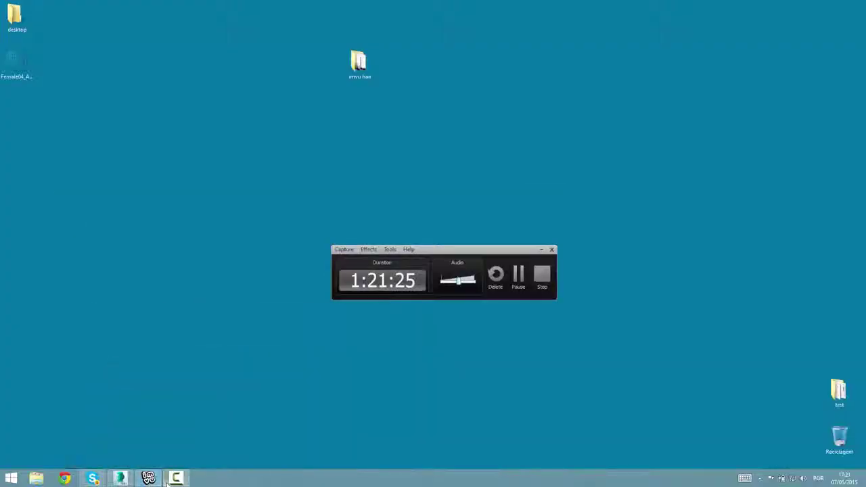
left_click(174, 478)
left_click(120, 479)
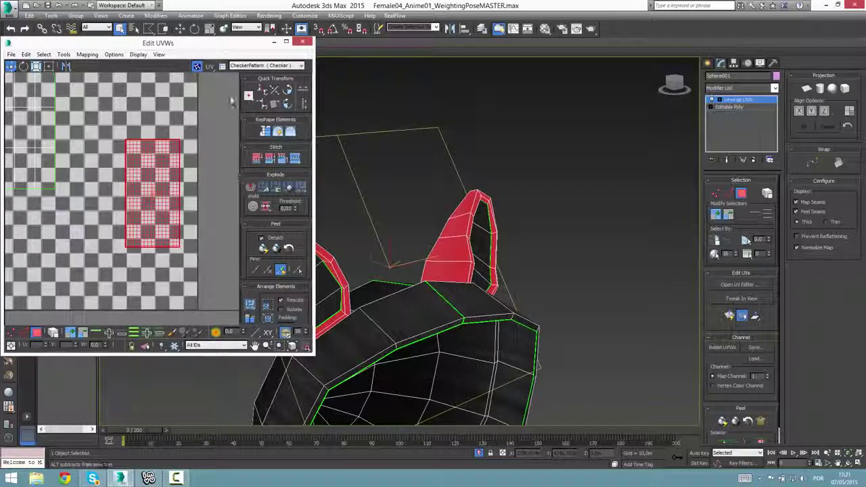
Open the Material Editor and go up to the Multi/Sub-Object level of Material #27
key("m")
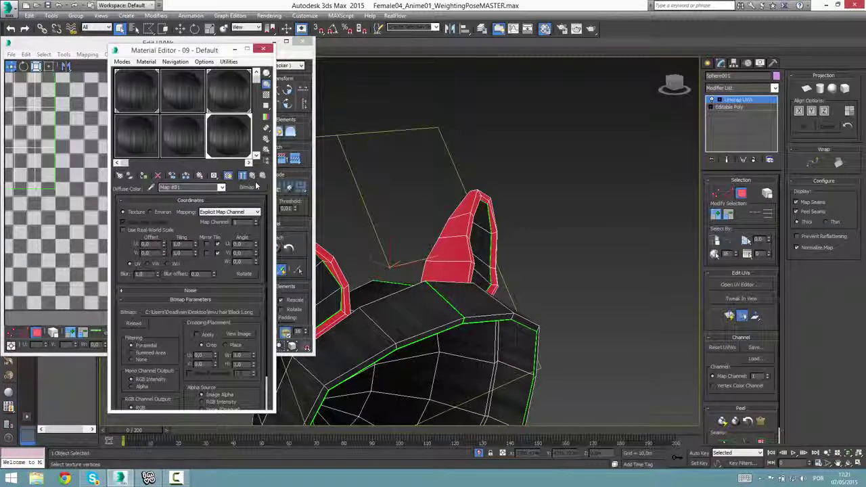
left_click(144, 141)
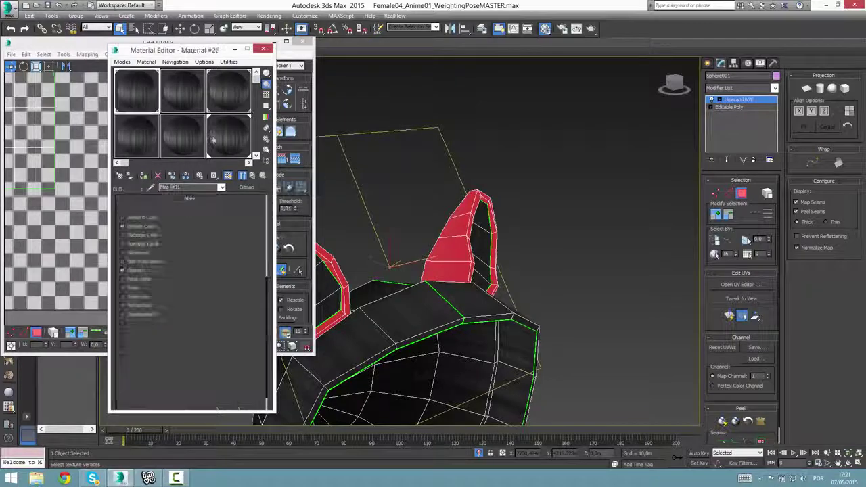
mouse_move(255, 77)
left_mouse_down()
mouse_move(260, 113)
mouse_move(256, 77)
left_mouse_up()
double_click(136, 89)
left_click(142, 51)
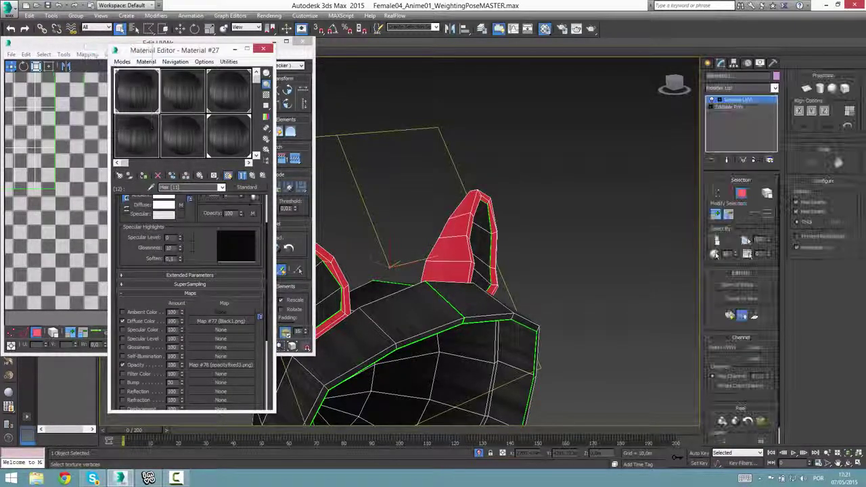
left_click(252, 176)
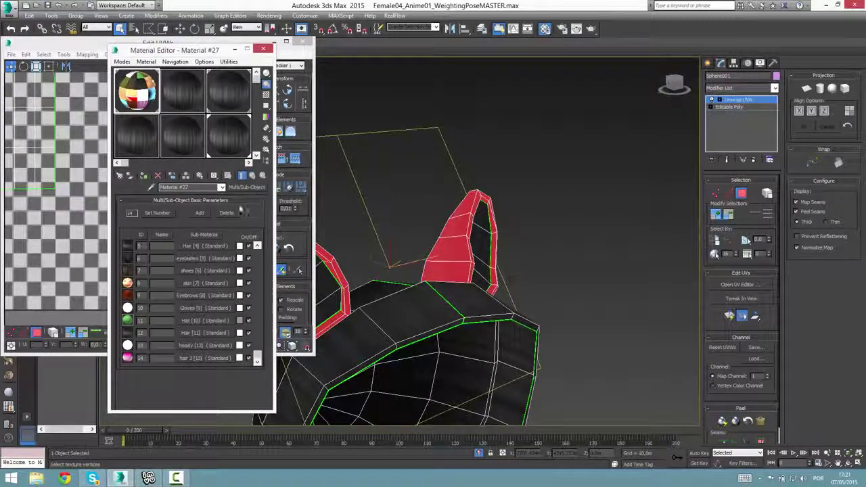
Open the last sub-material of Material #27 and choose a Bitmap for its diffuse colour map
left_click_drag(256, 323, 255, 365)
left_click(214, 358)
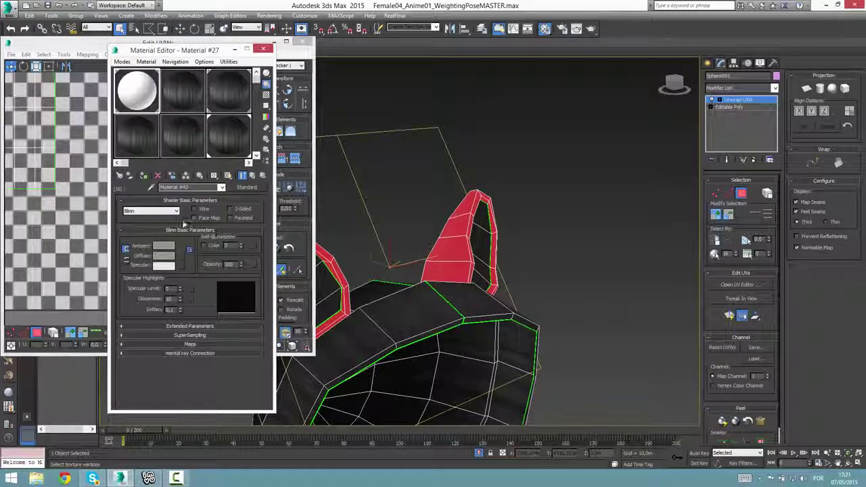
left_click(179, 259)
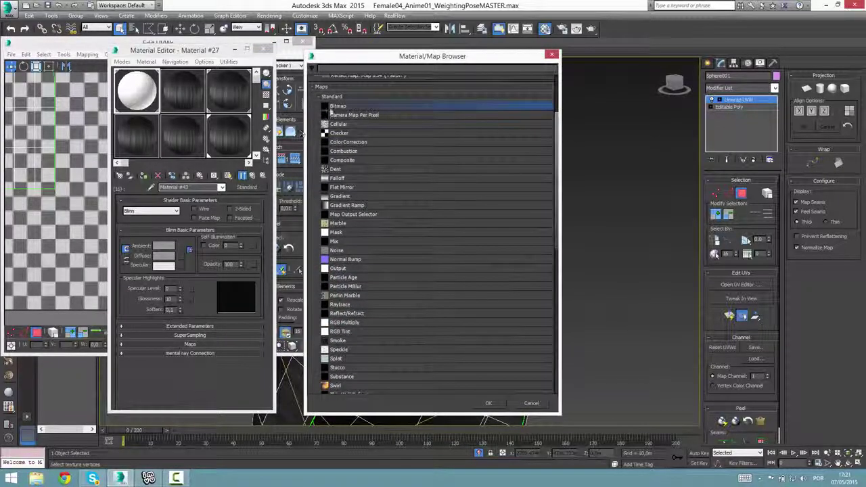
double_click(333, 106)
left_click(574, 6)
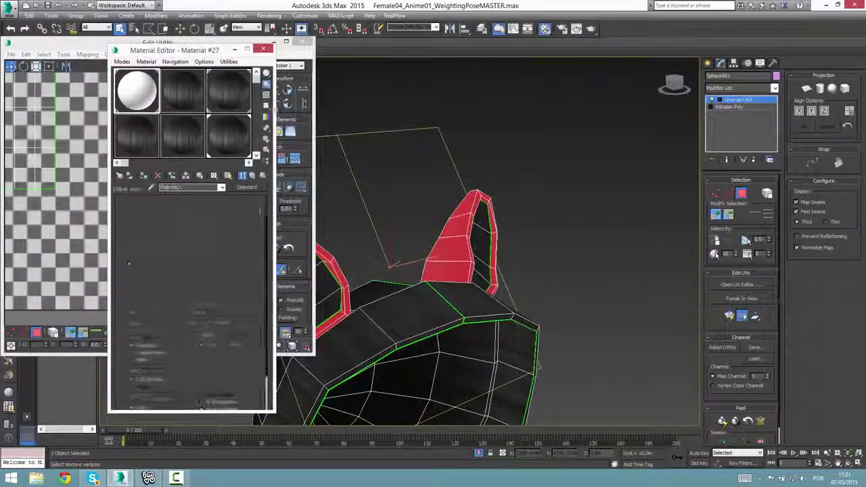
Replace the 09 - Default material's diffuse bitmap with the UV template PNG from the desktop and expand the material's maps list
left_click(236, 144)
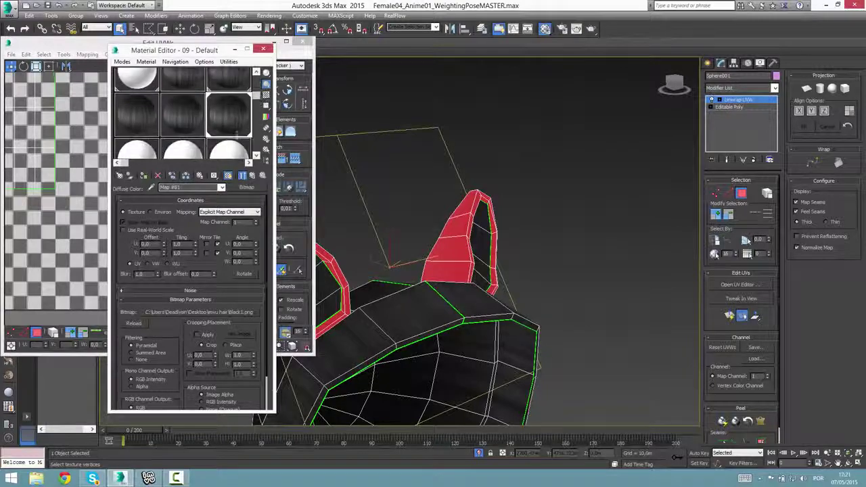
left_click(205, 314)
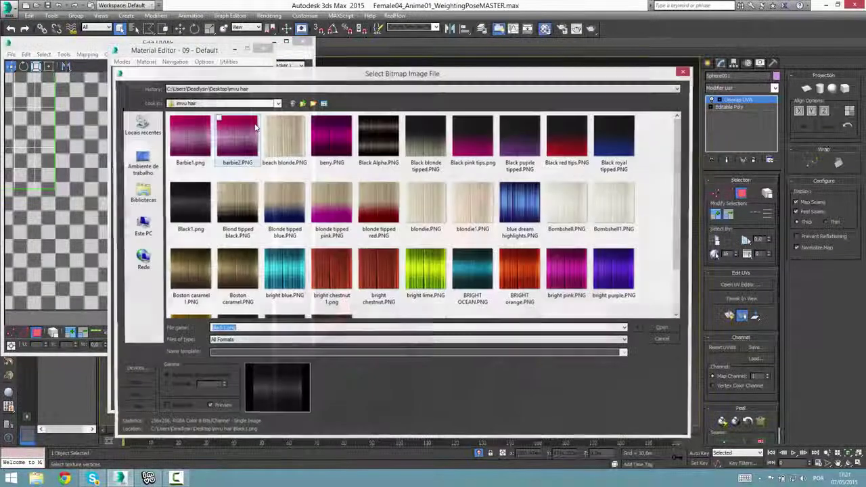
left_click(470, 154)
left_click(142, 166)
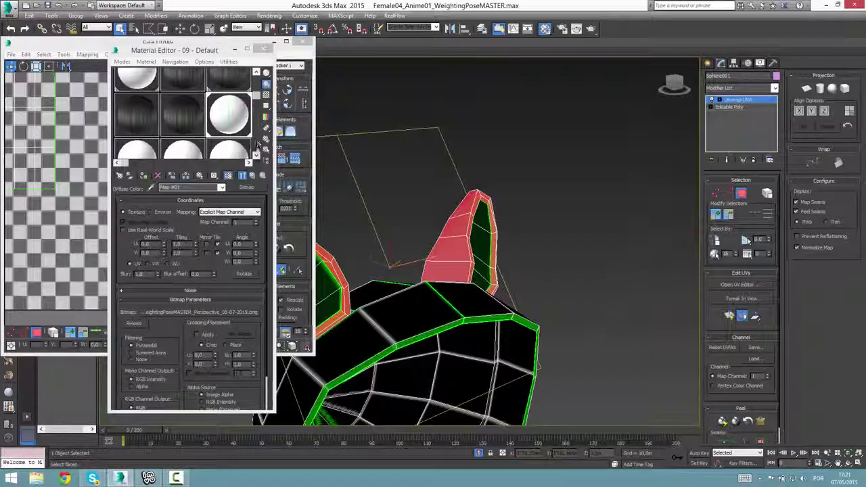
left_click(234, 302)
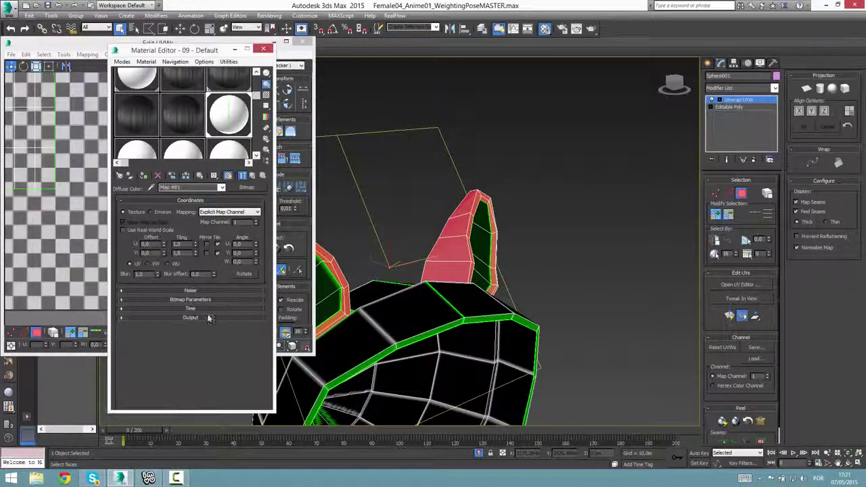
left_click(255, 177)
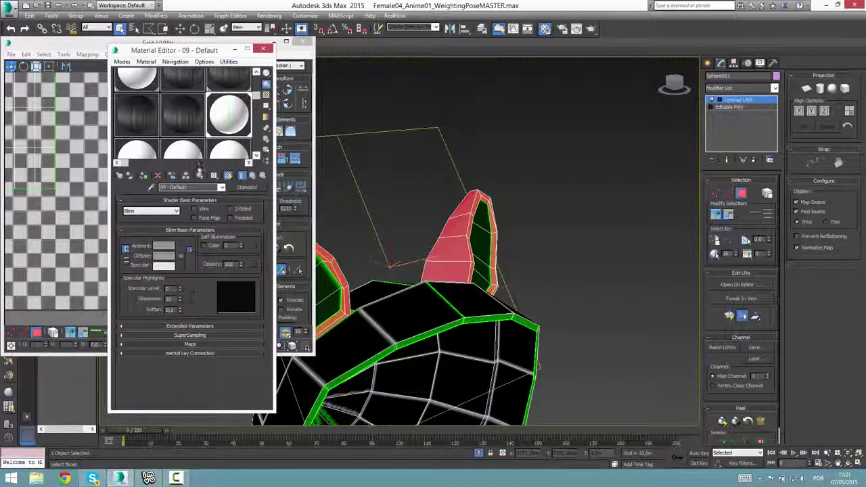
left_click(189, 344)
scroll(187, 348, "down", 5)
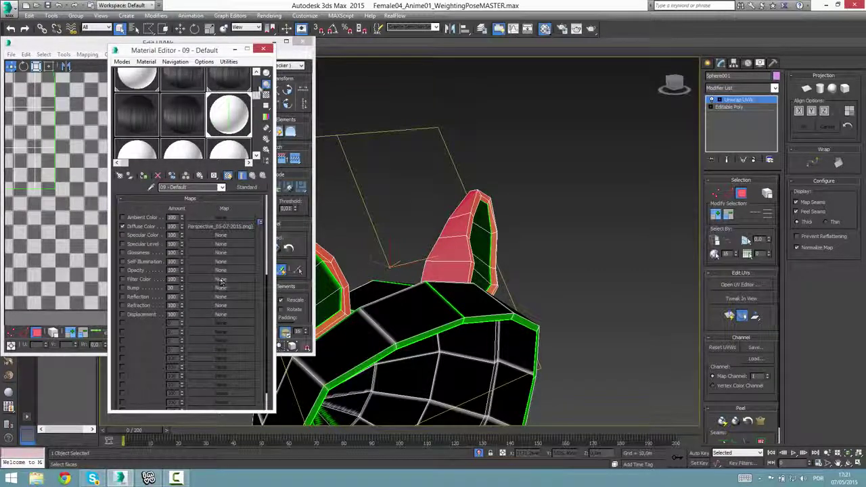
Leave the Unwrap UVW face level, assign the 09 - Default material to the hood, and inspect both ears from several sides
left_click(742, 101)
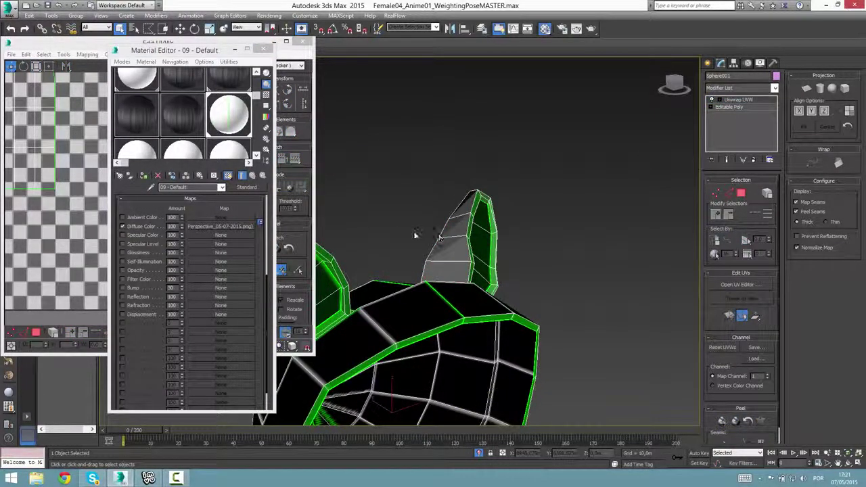
middle_click_drag(416, 235, 451, 284, "alt")
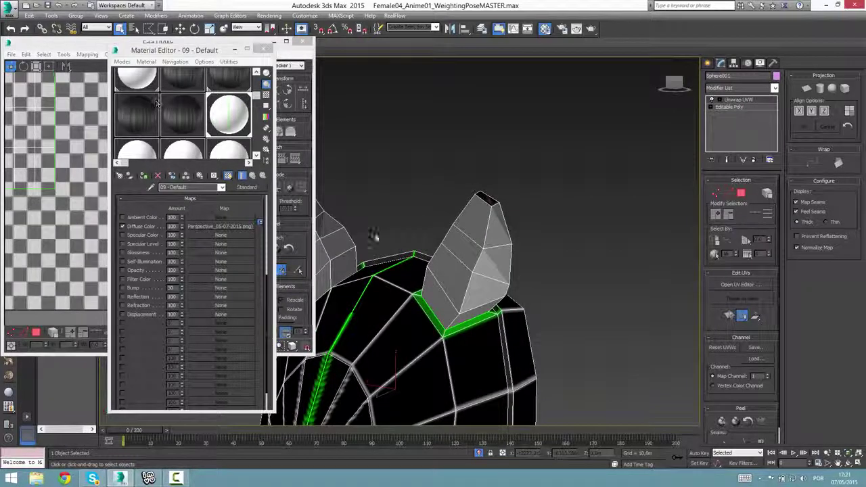
left_click(463, 266)
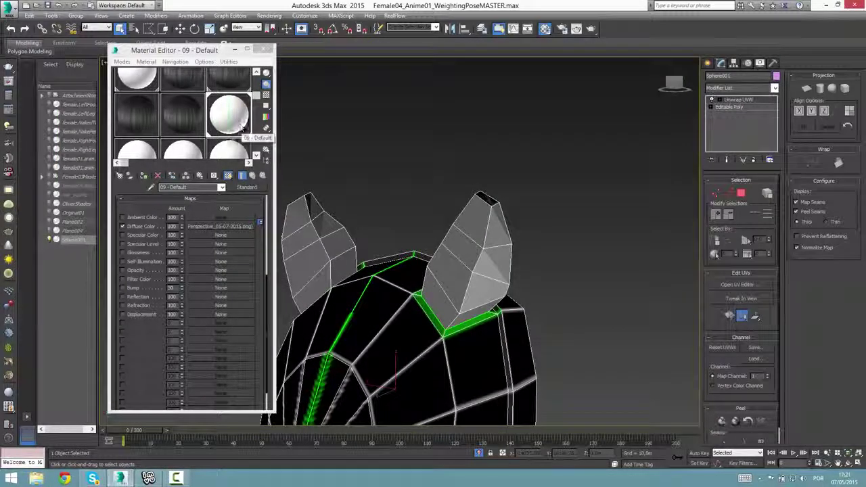
left_click(143, 176)
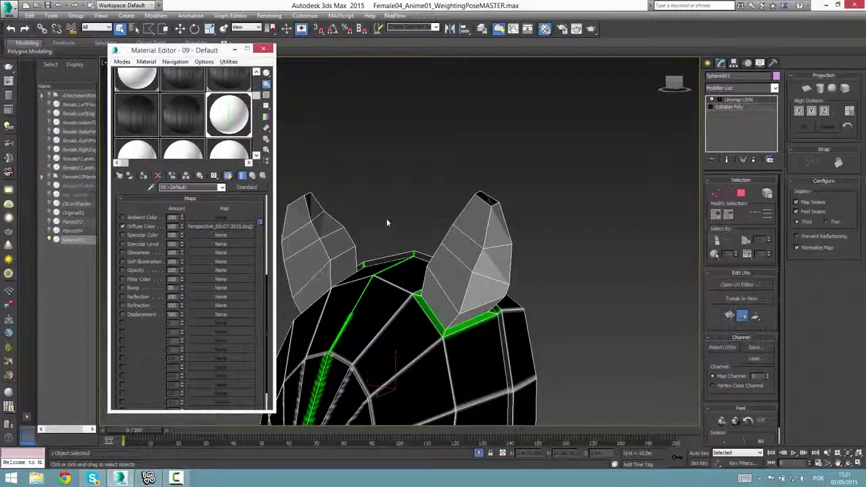
middle_click_drag(387, 223, 534, 219, "alt")
middle_click_drag(459, 289, 398, 289, "alt")
middle_click_drag(343, 336, 494, 339, "alt")
Examine the 09 - Default material in an enlarged sample preview
double_click(227, 119)
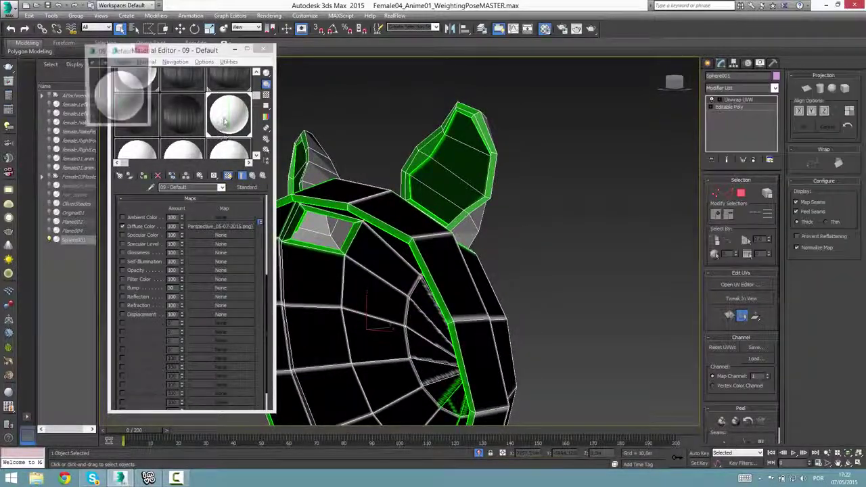
left_click(143, 50)
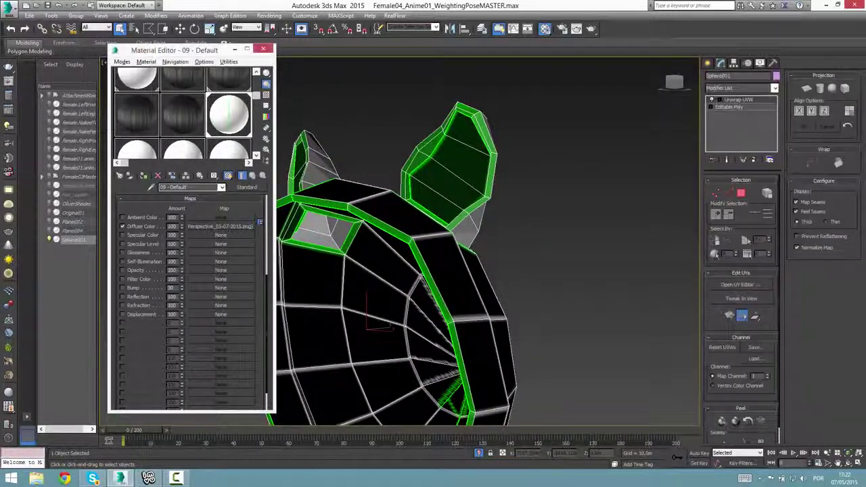
double_click(229, 116)
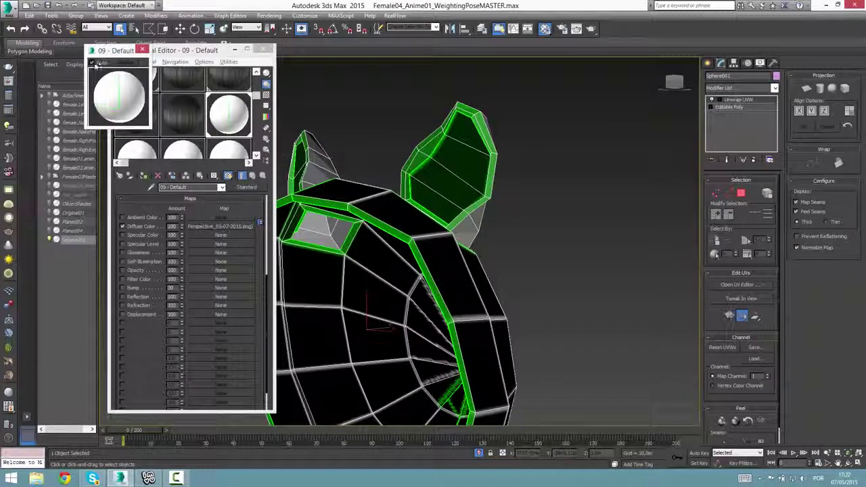
left_click(101, 65)
Reselect the UV template PNG from the desktop as the diffuse map's bitmap and close the enlarged preview
left_click(232, 228)
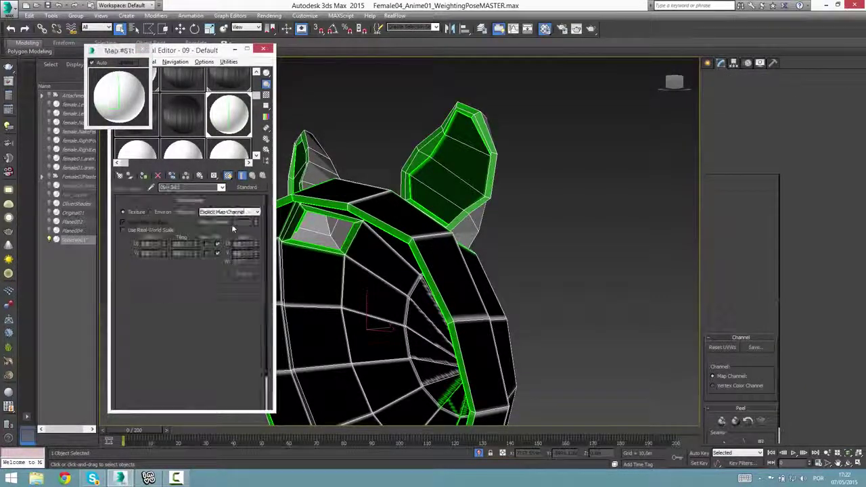
left_click(238, 311)
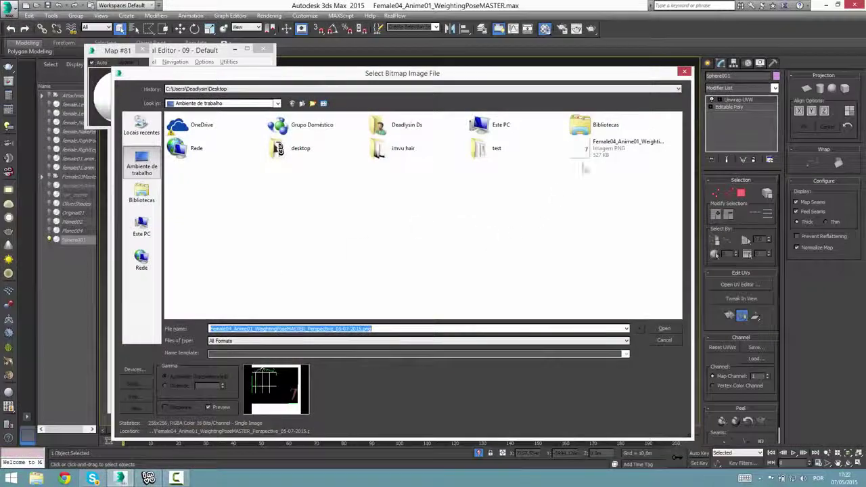
double_click(596, 148)
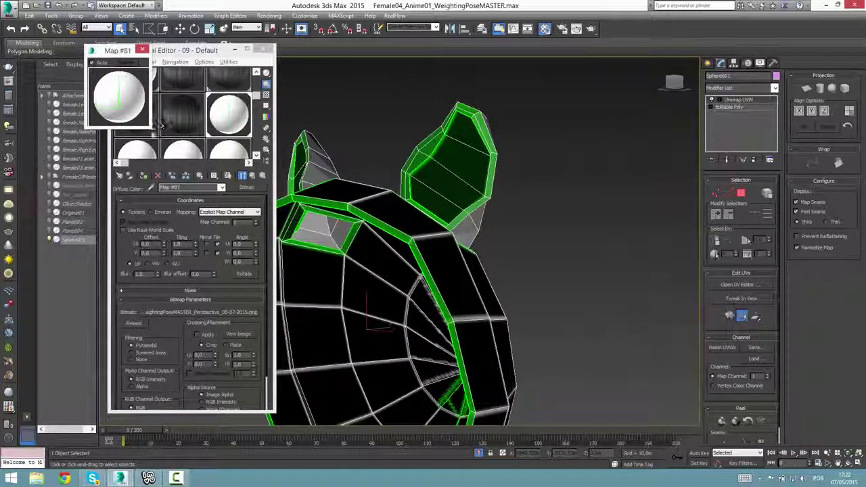
left_click(142, 50)
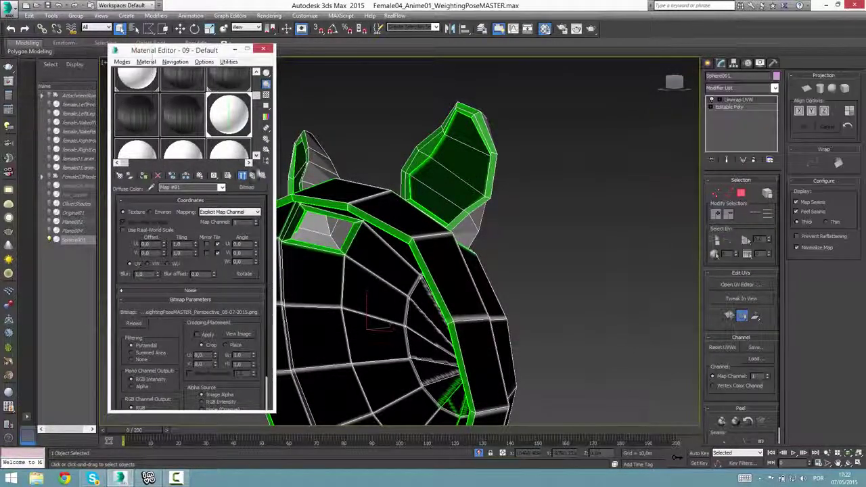
Toggle viewport display of the 09 - Default material's diffuse map and check the map's bitmap settings
left_click(228, 175)
middle_click_drag(305, 230, 265, 192, "alt")
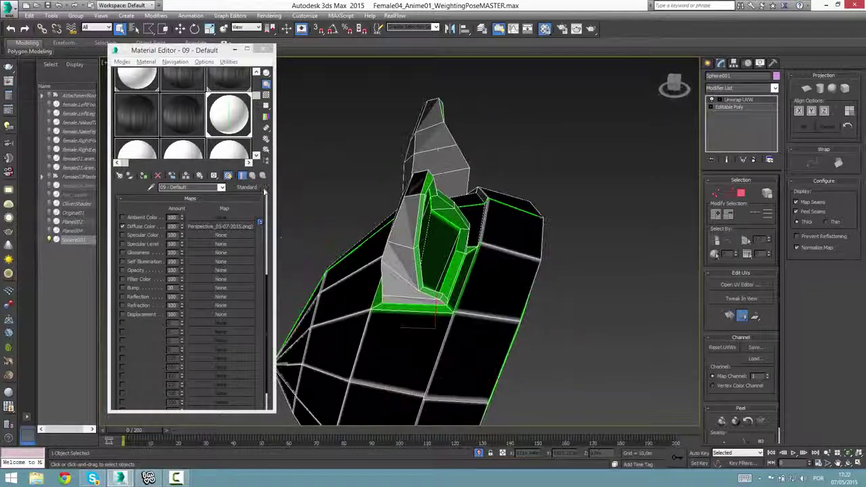
left_click(242, 227)
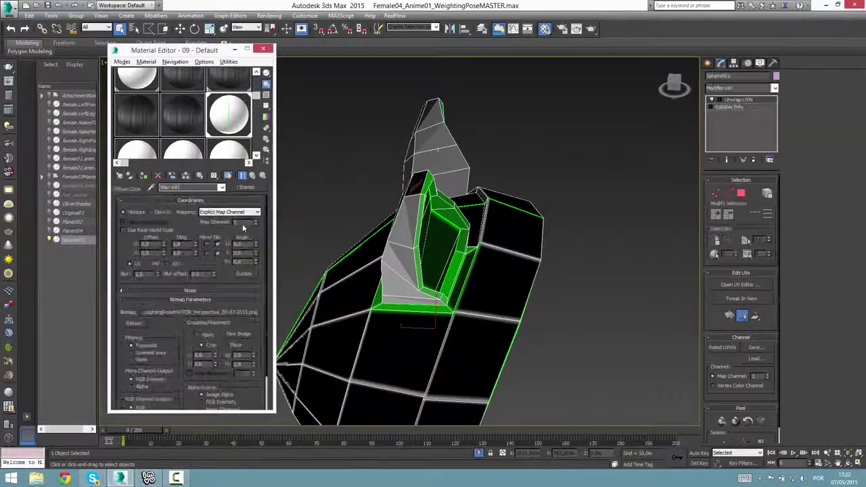
left_click(252, 176)
Load the UV template PNG from the desktop as the diffuse bitmap of the 13 - Default material
double_click(138, 150)
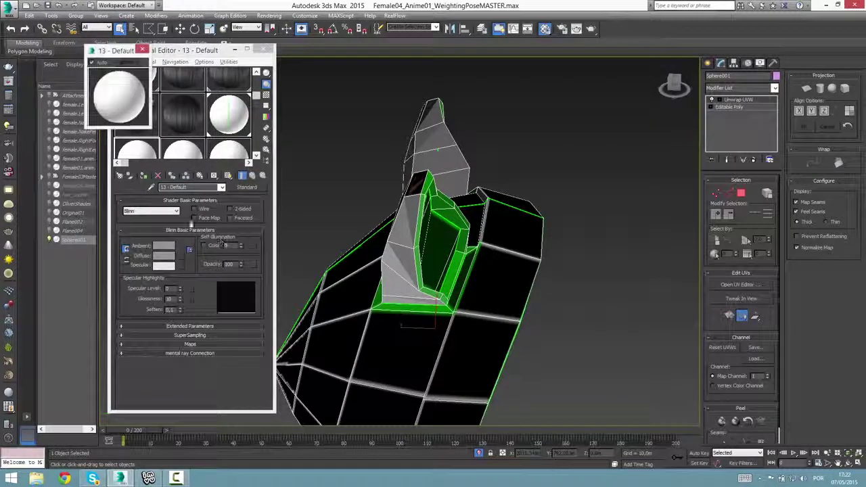
left_click(144, 50)
left_click(182, 256)
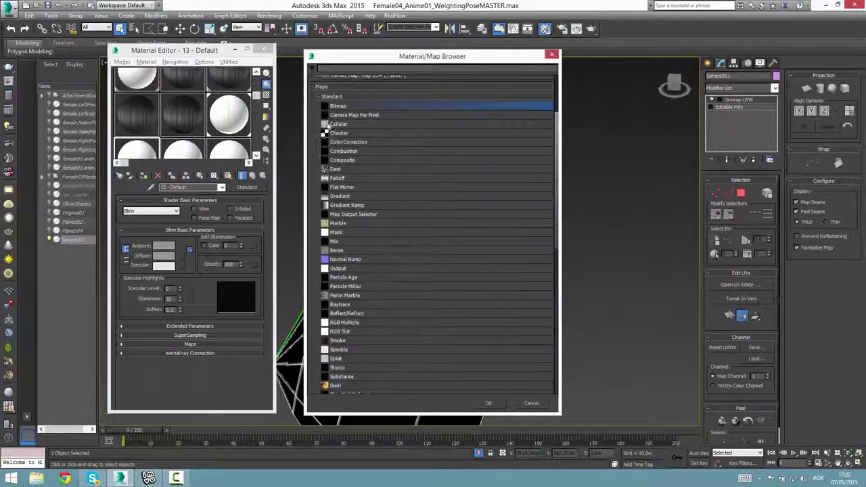
double_click(335, 107)
left_click(172, 73)
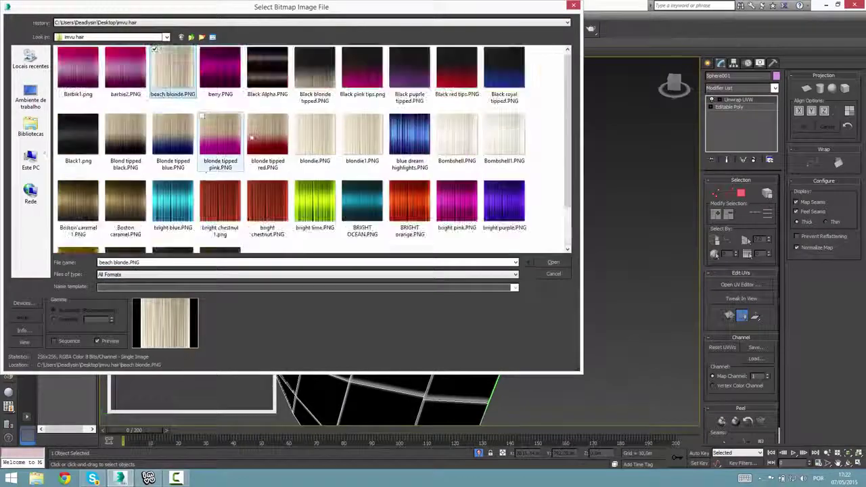
left_click(31, 98)
double_click(487, 90)
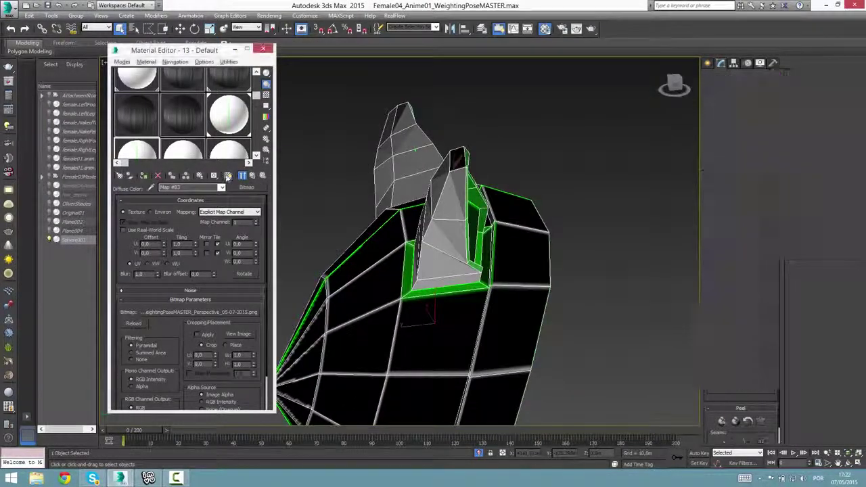
Inspect the ears from the front and back, and open the UV editor for the Unwrap UVW modifier
middle_click_drag(305, 192, 579, 169, "alt")
left_click(738, 107)
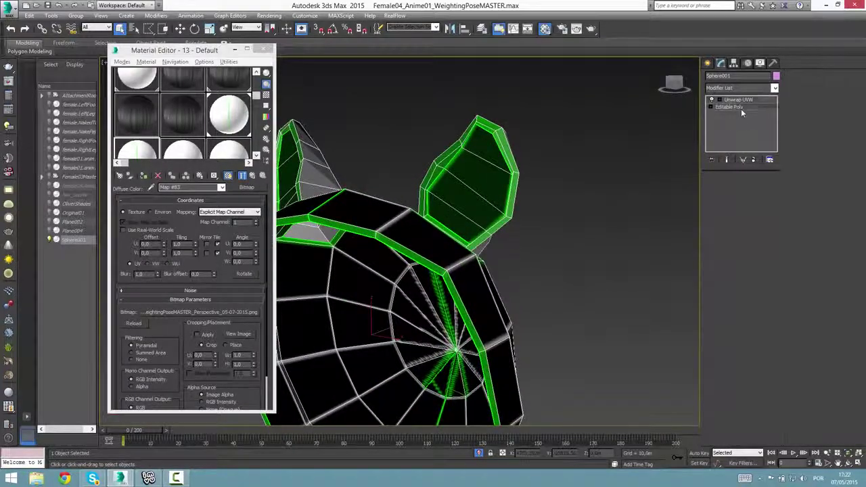
middle_click_drag(674, 168, 481, 180, "alt")
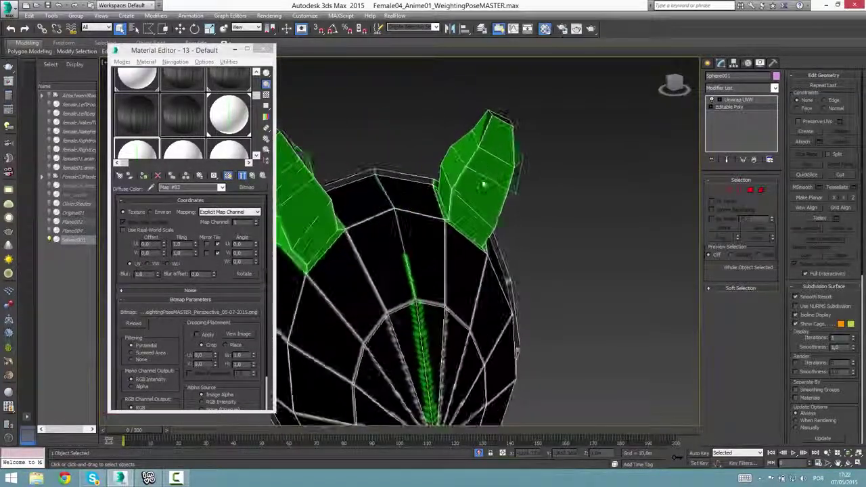
left_click(743, 100)
middle_click_drag(655, 145, 660, 169, "alt")
left_click(753, 289)
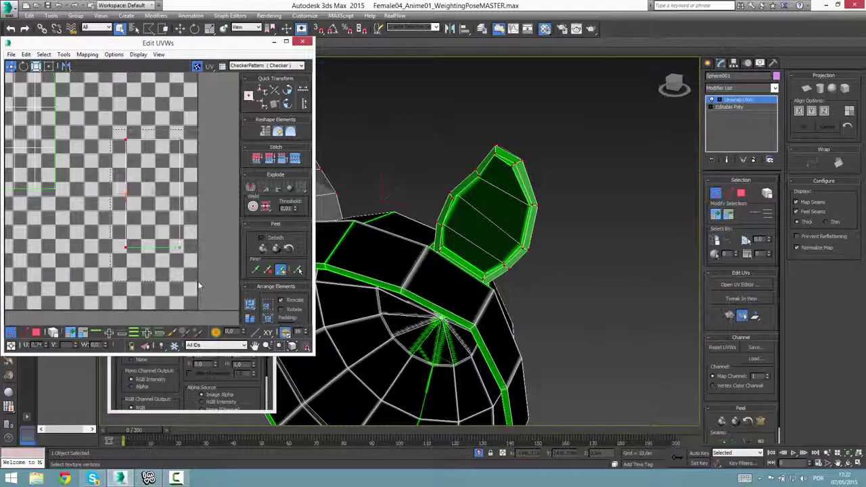
Select the ears' rectangular UV shell at polygon level and shift it to the right edge of the UV tile
left_click(36, 333)
left_click(159, 196)
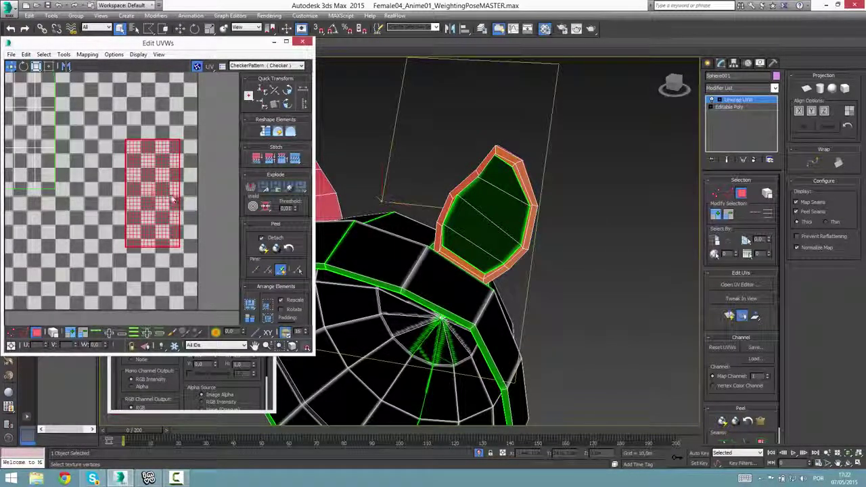
mouse_move(173, 200)
left_mouse_down()
mouse_move(168, 165)
mouse_move(159, 238)
mouse_move(203, 238)
mouse_move(152, 252)
mouse_move(88, 243)
mouse_move(143, 187)
mouse_move(177, 244)
mouse_move(198, 220)
mouse_move(167, 198)
left_mouse_up()
middle_click(421, 254)
scroll(421, 254, "down", 4)
left_click(157, 192)
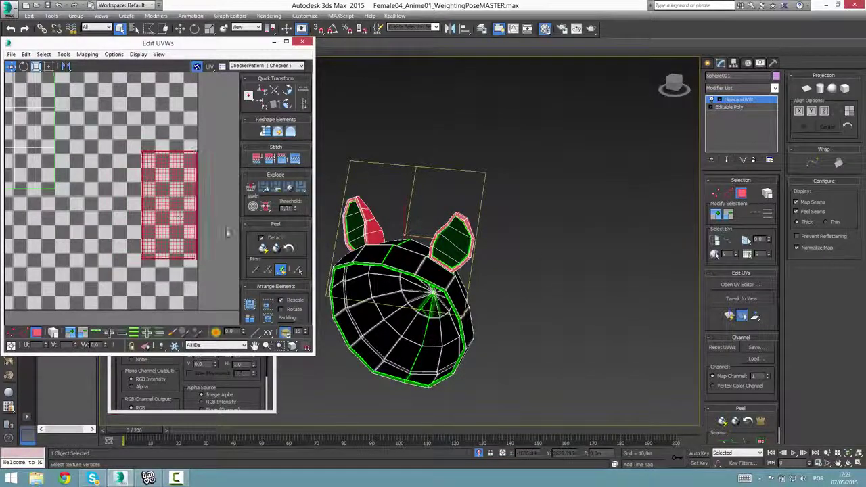
middle_click_drag(511, 269, 479, 234, "alt")
scroll(412, 246, "up", 6)
scroll(388, 253, "down", 4)
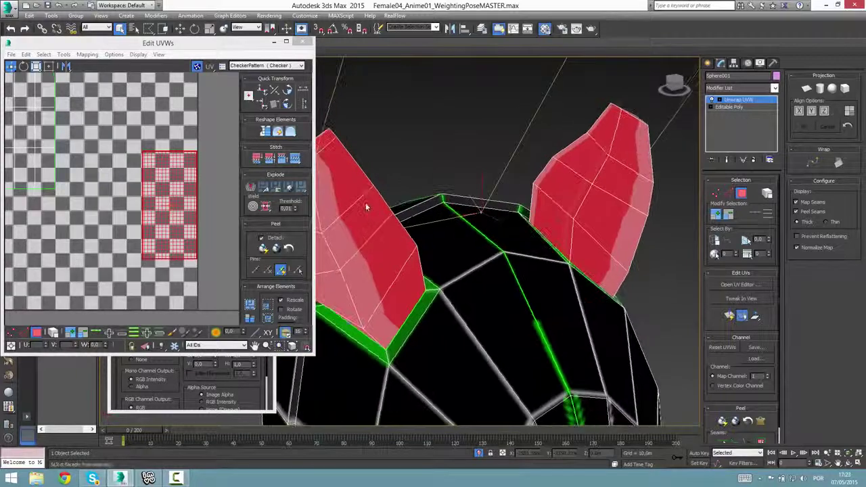
middle_click_drag(366, 207, 425, 198)
mouse_move(161, 201)
left_mouse_down()
mouse_move(106, 192)
mouse_move(161, 225)
mouse_move(160, 125)
mouse_move(152, 196)
left_mouse_up()
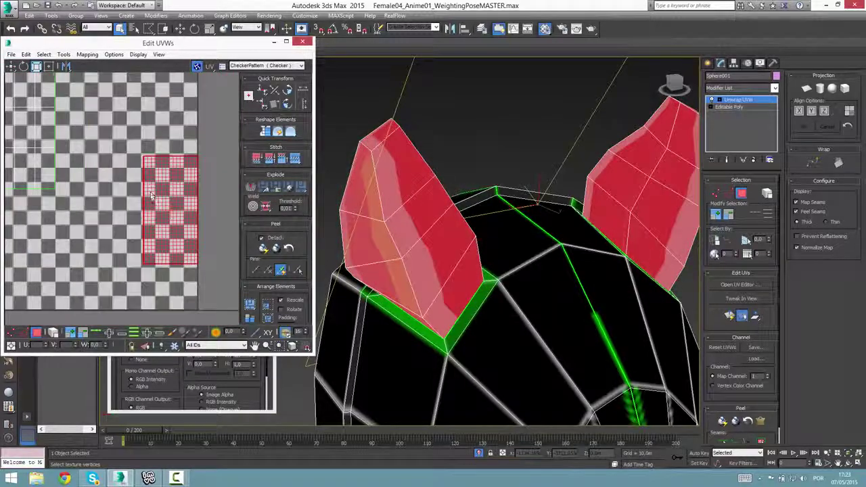
Select the four faces along one half of an ear's back and try a planar projection on them
left_click(402, 184)
left_click(419, 220, "ctrl")
left_click(438, 257, "ctrl")
left_click(451, 292, "ctrl")
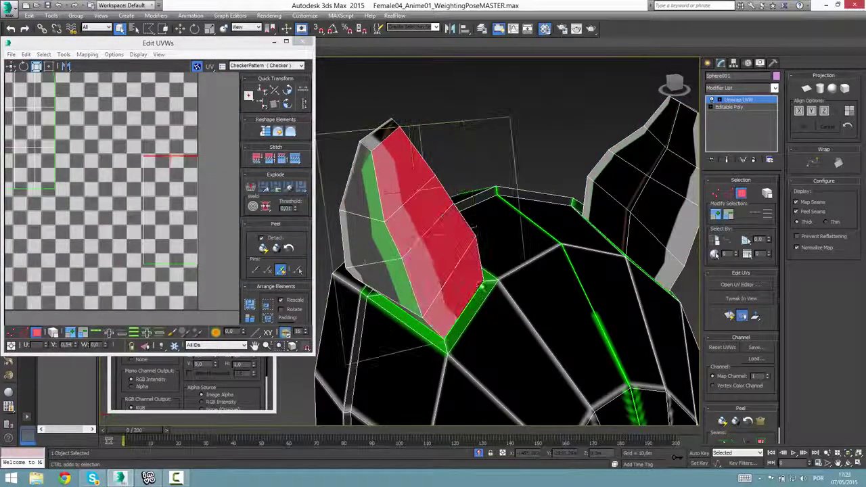
middle_click_drag(452, 293, 427, 282, "alt")
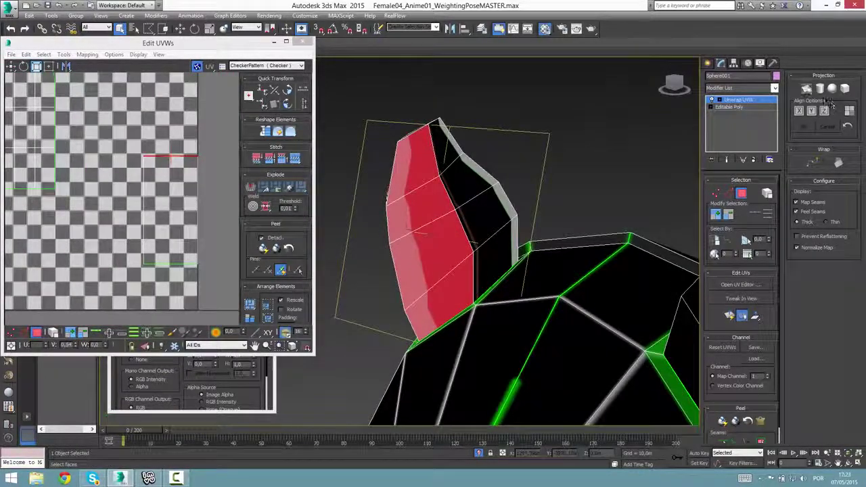
left_click(808, 89)
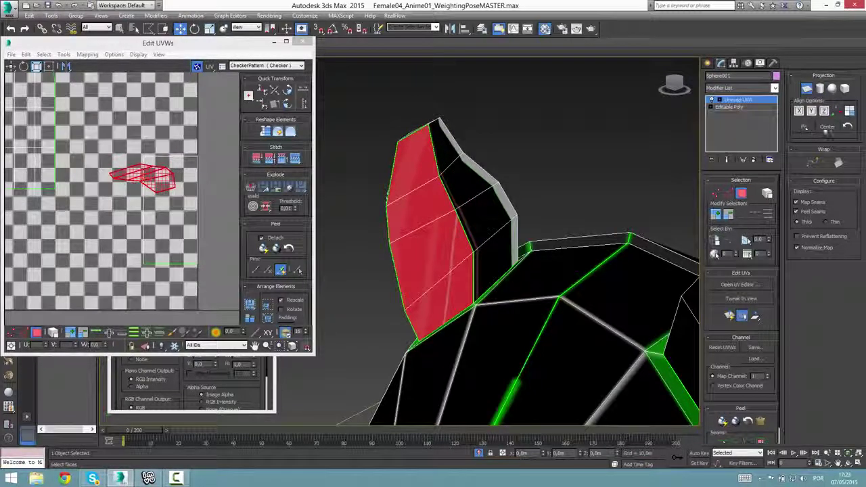
Try different axis alignments for the ear faces' planar projection, settle on Y, and centre the projection
left_click(824, 112)
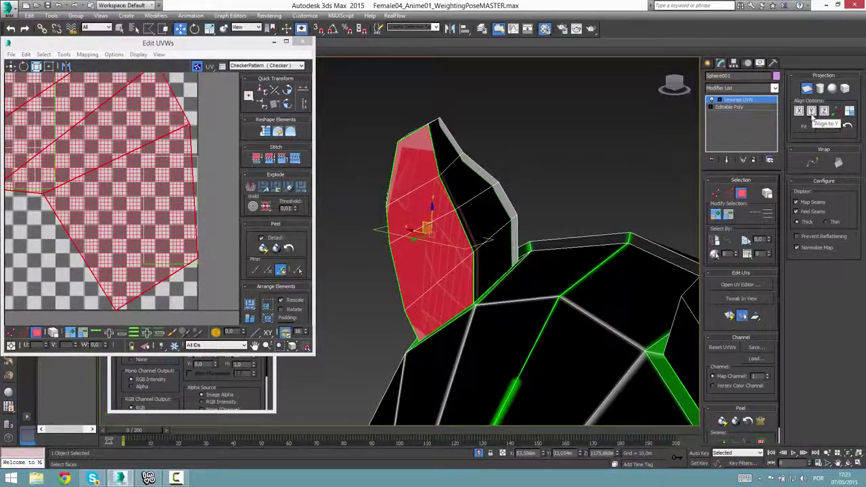
left_click(812, 112)
left_click(804, 127)
middle_click_drag(461, 166, 493, 170, "alt")
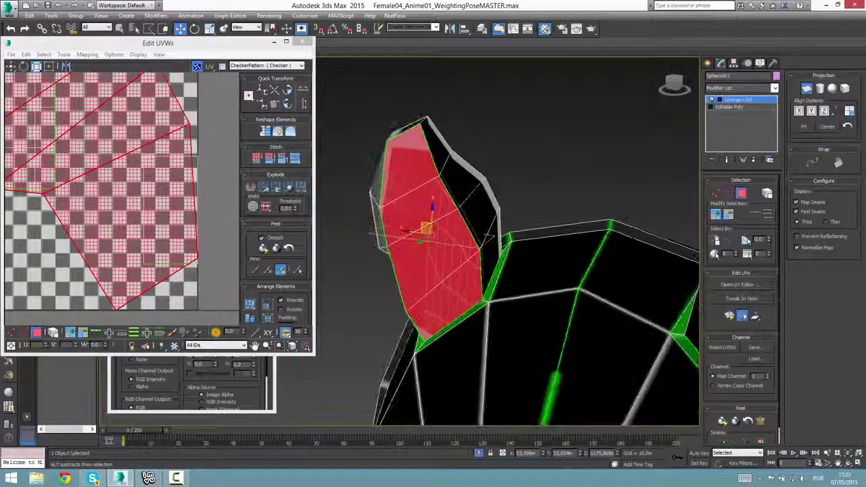
left_click(811, 112)
left_click(799, 111)
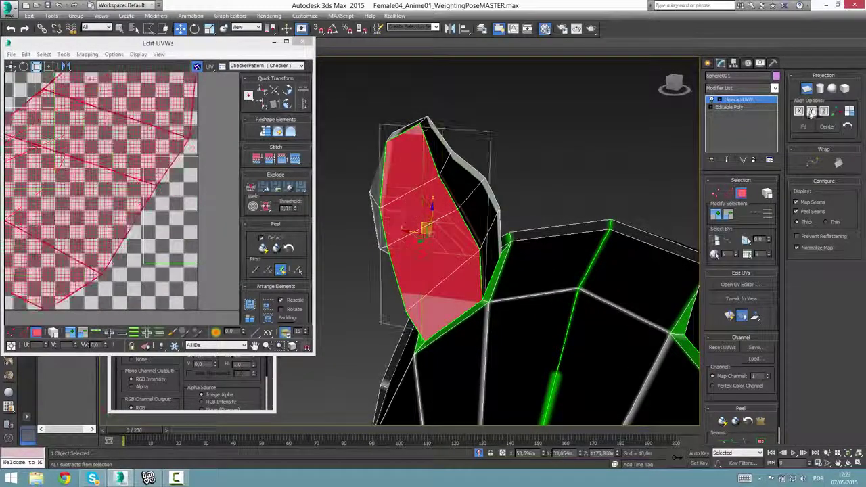
left_click(812, 112)
left_click(813, 113)
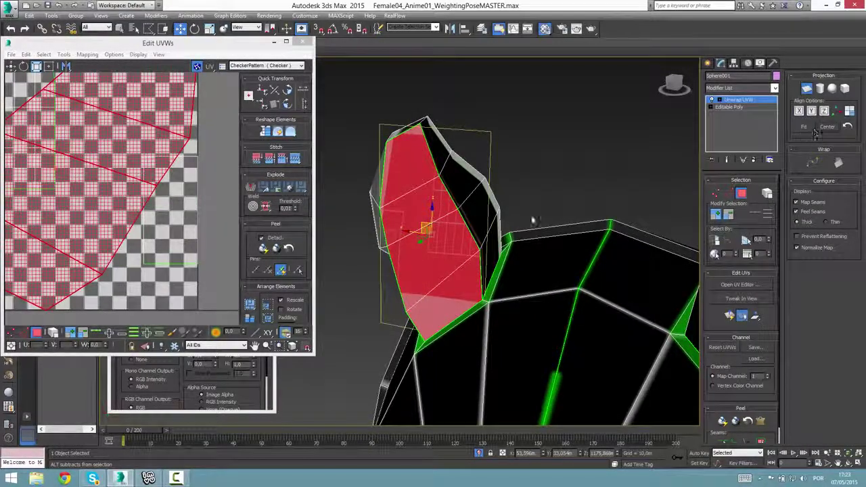
scroll(164, 194, "down", 3)
left_click(829, 127)
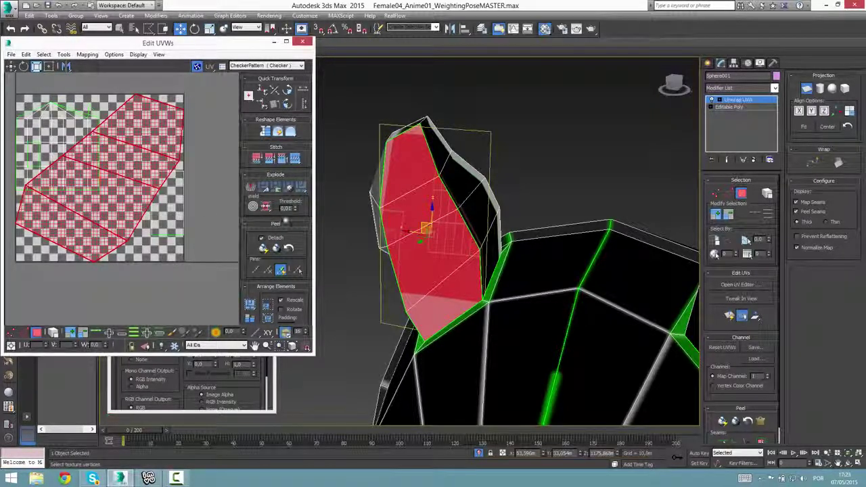
left_click(807, 88)
key("z")
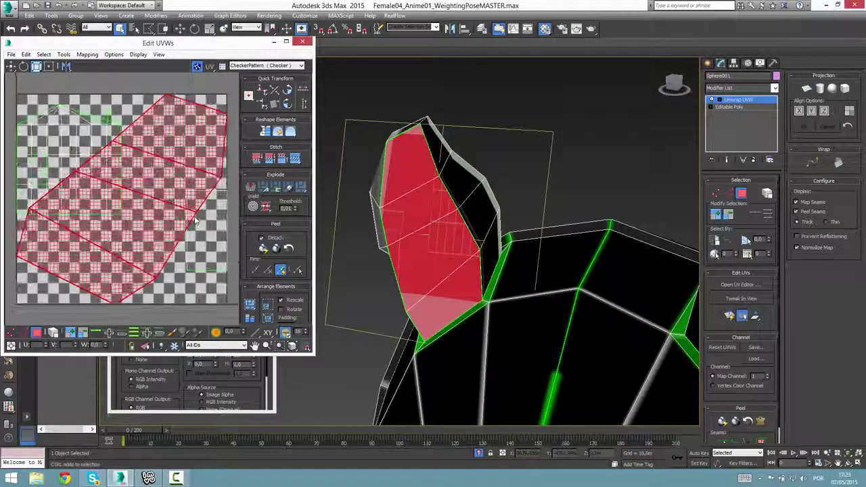
Undo the planar projection and its alignment on the selected ear faces
key("ctrl+z")
key("ctrl+z")
key("ctrl+z")
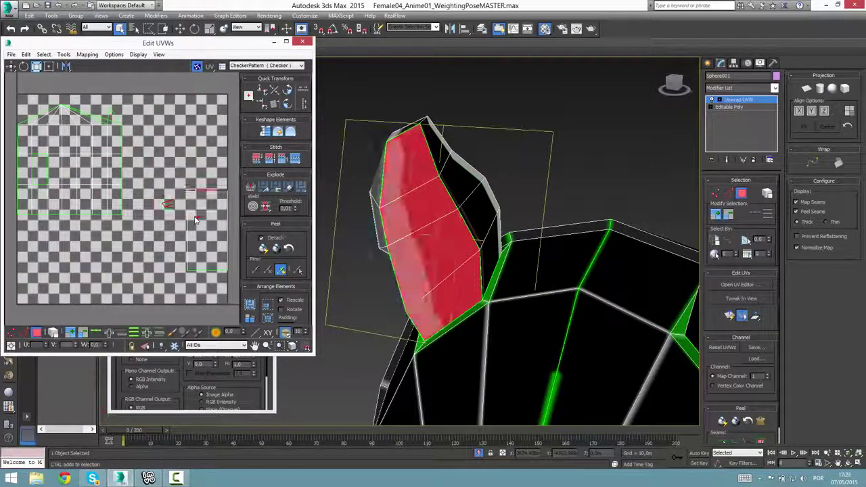
Turn on element selection in the UV editor and reselect the entire ear UV shell
scroll(196, 220, "down", 2)
middle_click_drag(196, 219, 167, 212)
left_click_drag(210, 166, 145, 284)
left_click(53, 334)
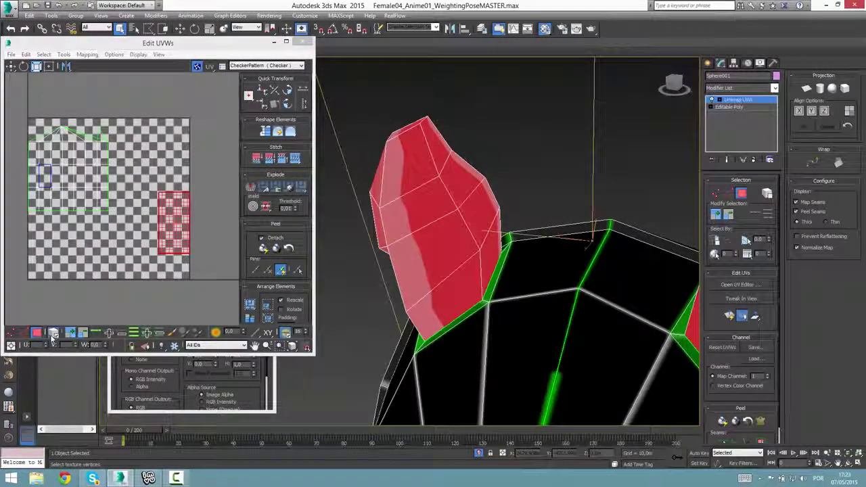
left_click(172, 291)
left_click(163, 265)
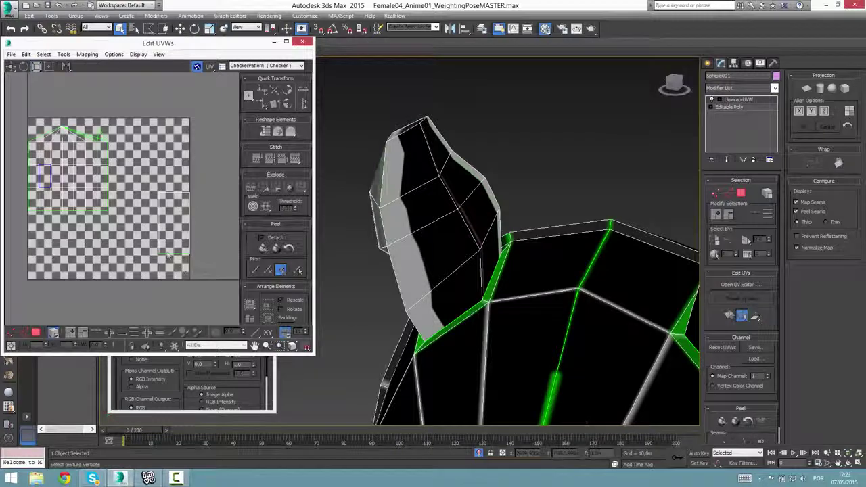
left_click(167, 227)
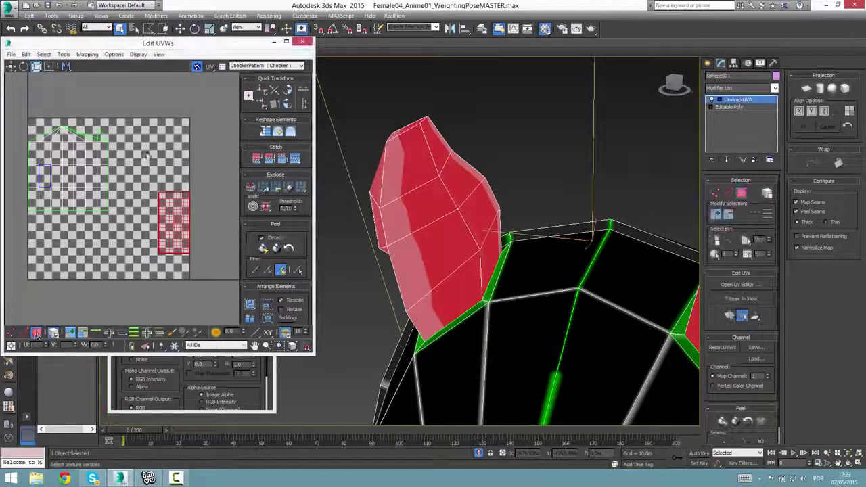
Try Flatten Mapping on the ear shell with a 45 polygon angle and 0,02 spacing, and inspect the resulting pieces
left_click(87, 54)
left_click(92, 61)
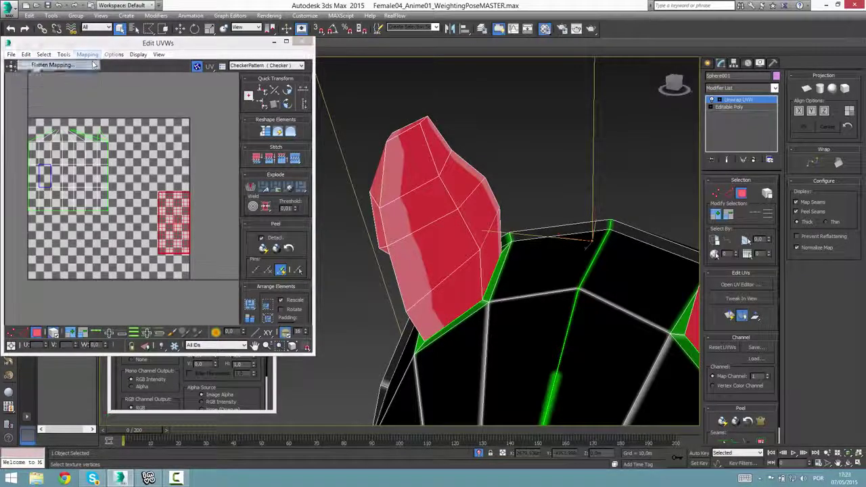
left_click(124, 63)
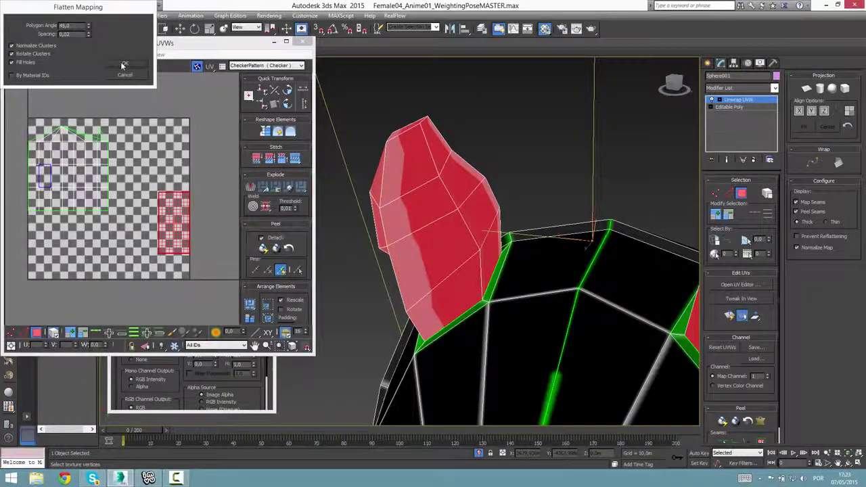
middle_click_drag(160, 211, 158, 153)
scroll(158, 153, "down", 2)
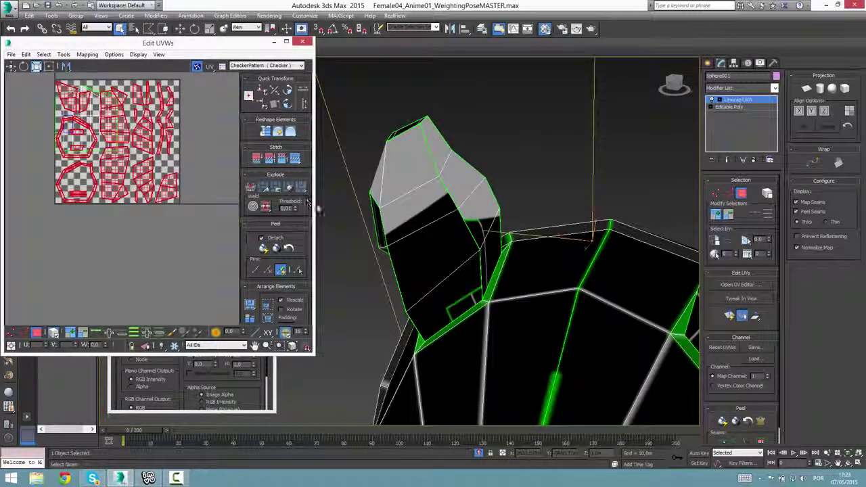
middle_click_drag(433, 205, 516, 198, "alt")
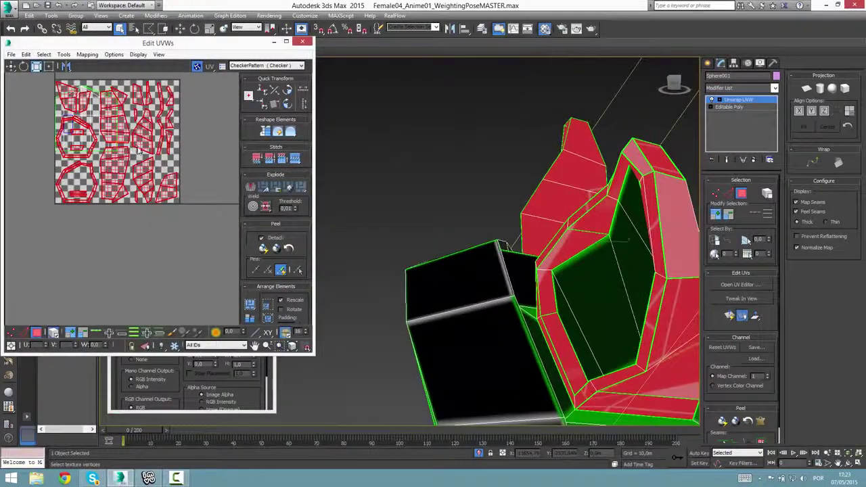
scroll(144, 232, "up", 8)
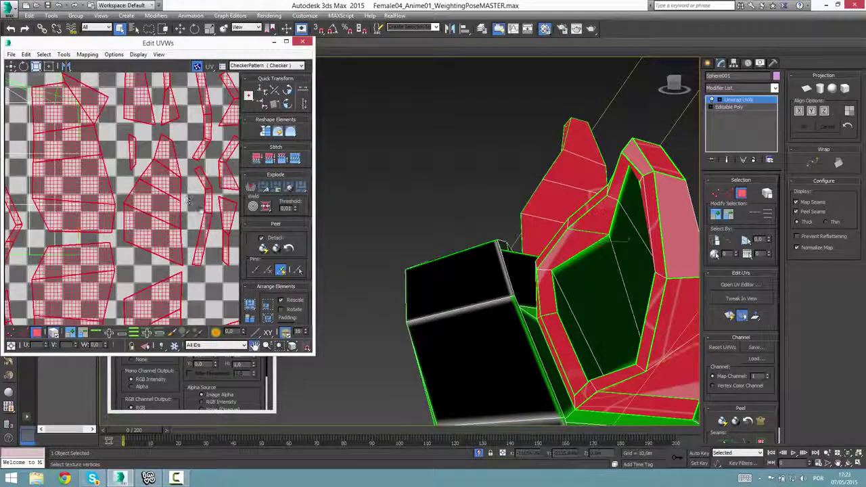
scroll(184, 202, "down", 8)
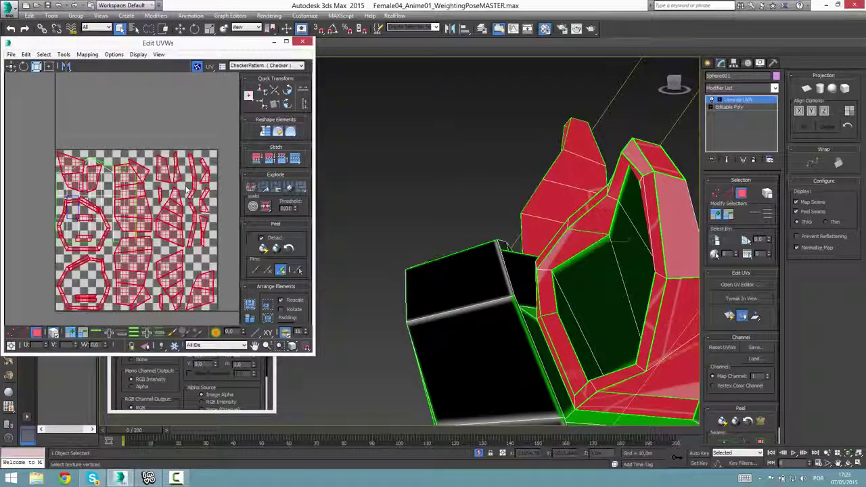
Select the hood's UV shell, invert the selection to the ear pieces, and undo the ears' flatten mapping
left_click(105, 205)
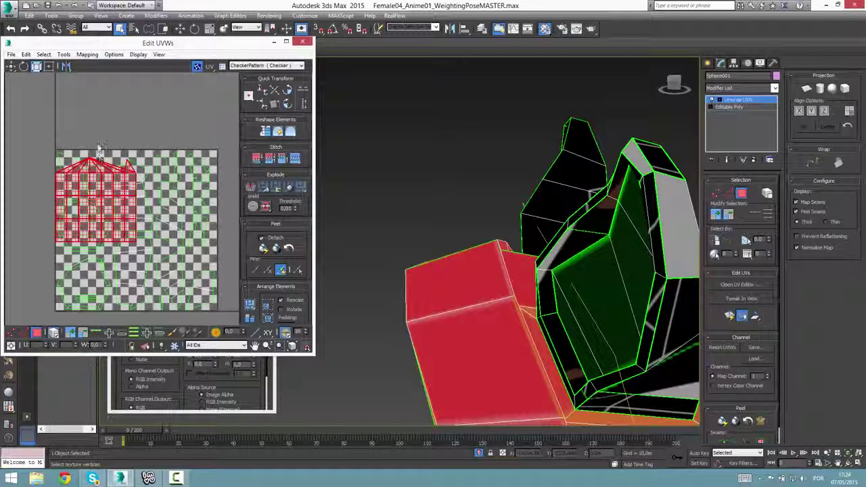
key("ctrl+i")
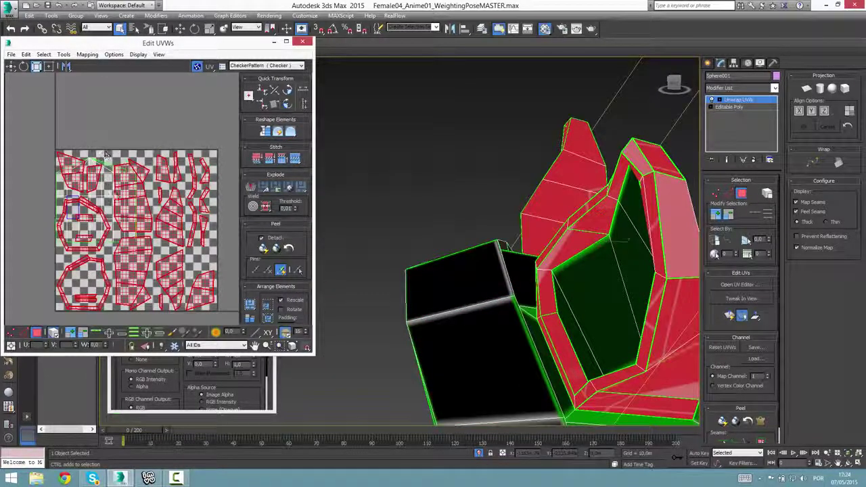
key("ctrl+z")
key("ctrl+z")
key("ctrl+z")
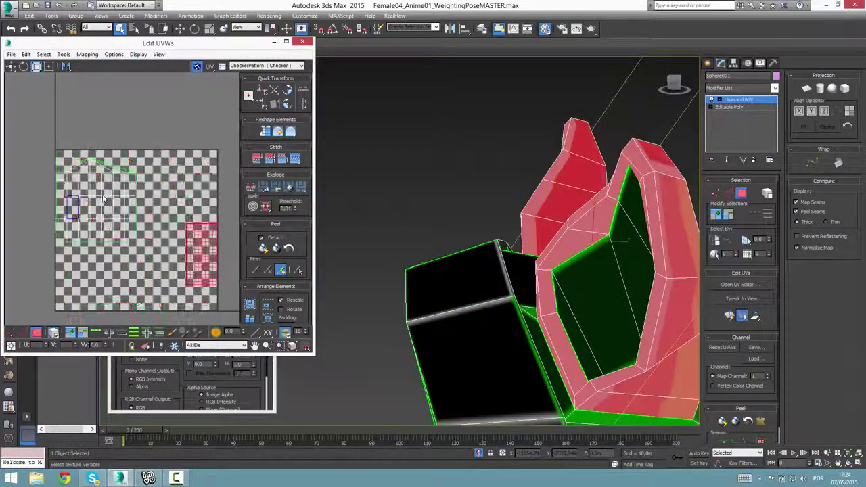
Hide the hood's UV shell in the UV editor and select the flat inner-ear piece underneath it
left_click(105, 183)
right_click(105, 183)
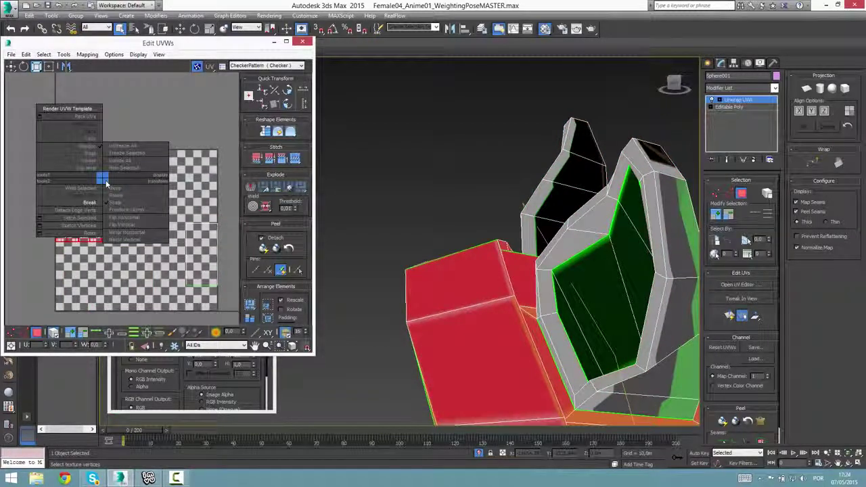
left_click(124, 168)
middle_click_drag(134, 183, 119, 173)
left_click_drag(78, 194, 39, 225)
right_click(66, 205)
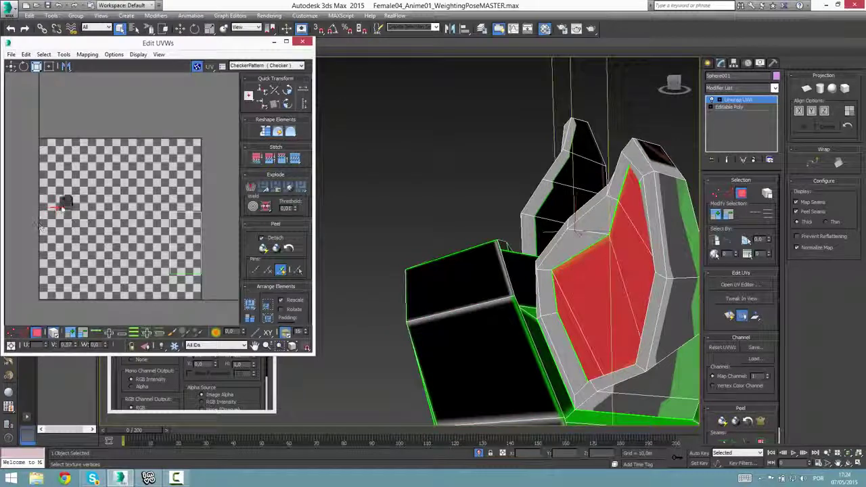
left_click(94, 196)
middle_click_drag(134, 188, 177, 186)
Select the whole inner surface of the ear on the mesh to locate its piece in the UV layout
middle_click_drag(446, 206, 546, 214, "alt")
scroll(557, 170, "down", 10)
scroll(527, 212, "up", 10)
scroll(530, 216, "down", 8)
scroll(547, 232, "up", 2)
scroll(567, 203, "up", 10)
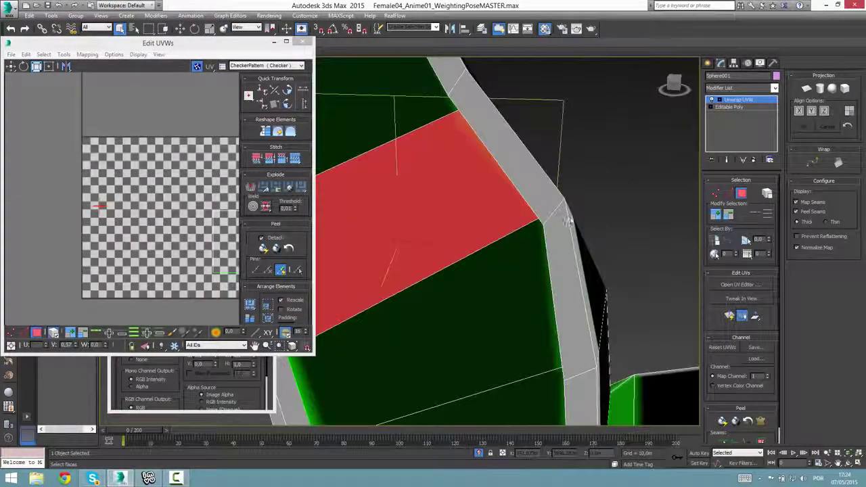
scroll(567, 206, "down", 3)
left_click(759, 100)
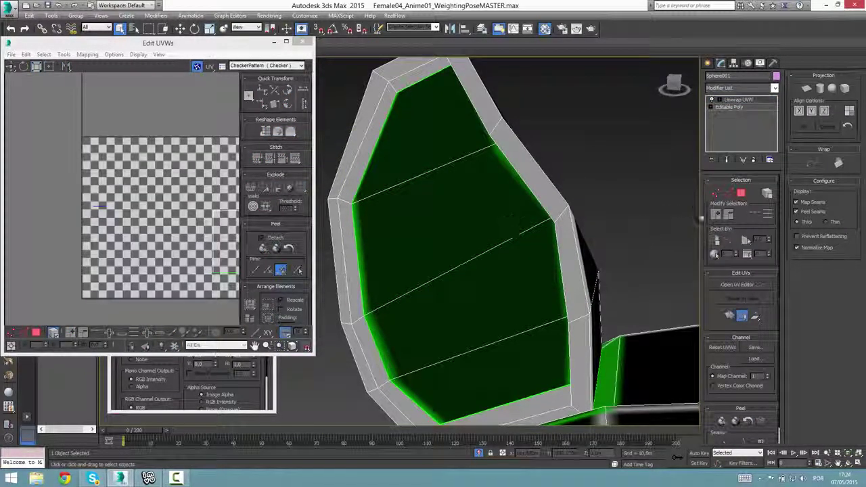
left_click(740, 192)
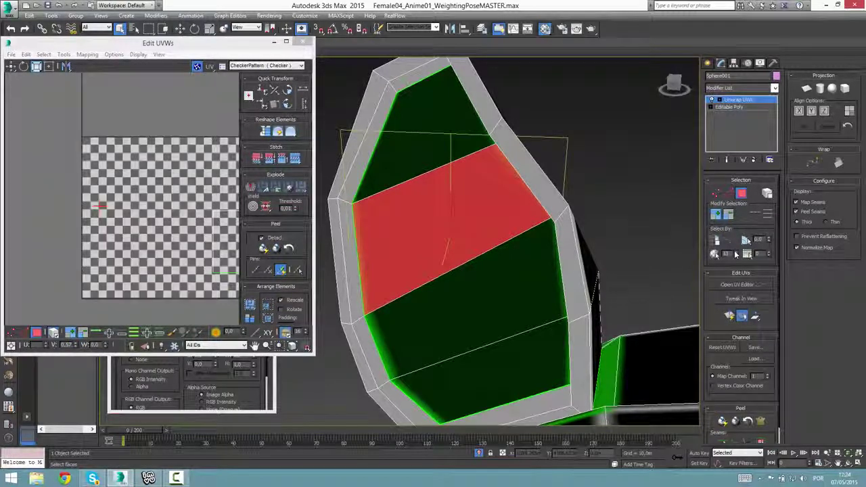
left_click(735, 252)
left_click(736, 253)
left_click(715, 255)
scroll(532, 219, "down", 3)
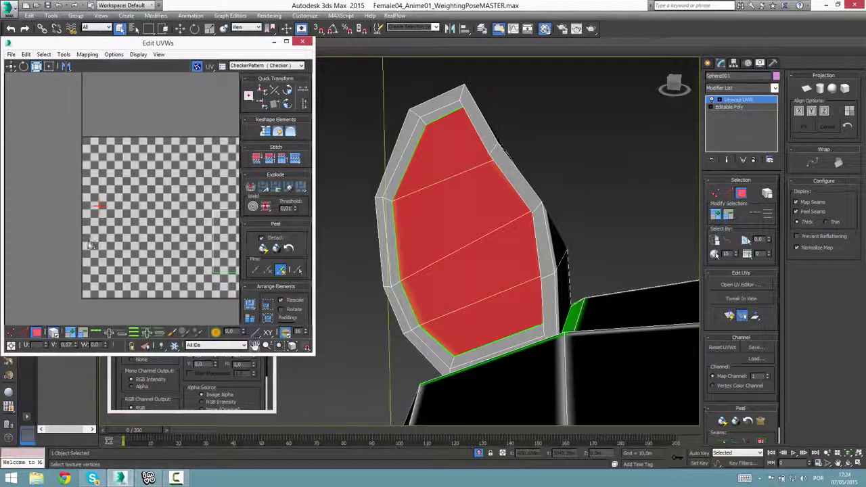
Unhide all UV shells and move the hood shell out of the texture tile, into the empty space above it
middle_click_drag(92, 245, 86, 246)
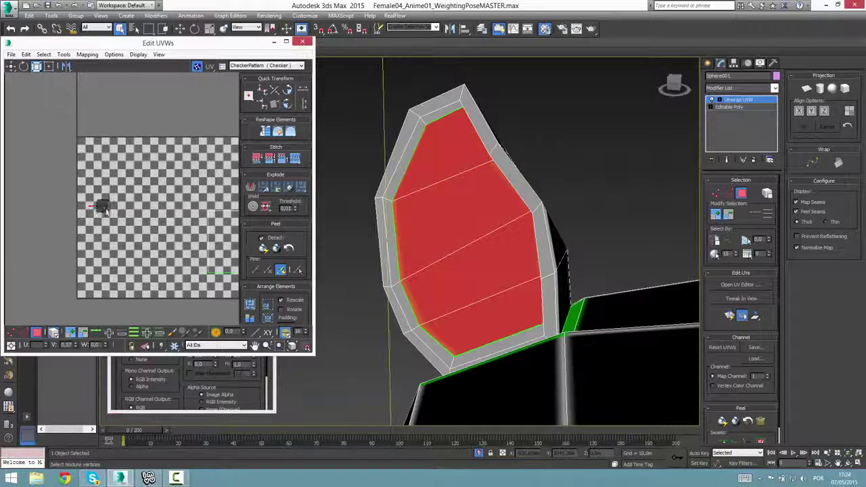
right_click(103, 207)
left_click(127, 189)
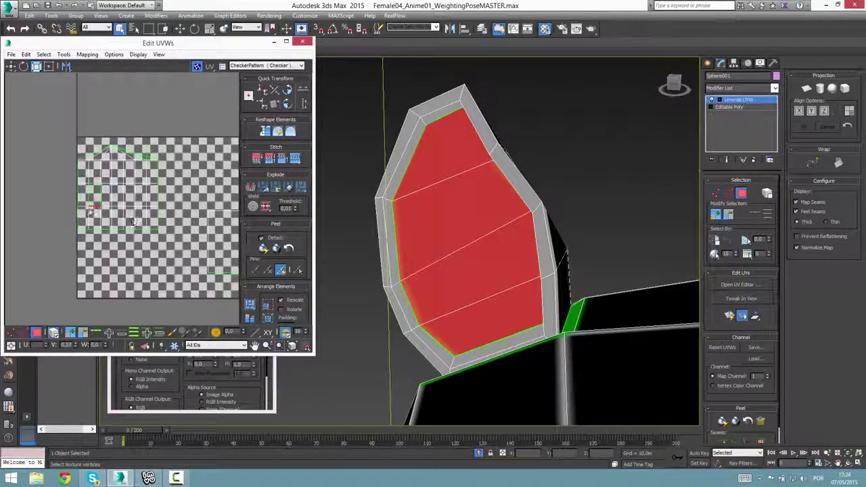
right_click(92, 207)
left_click(81, 230)
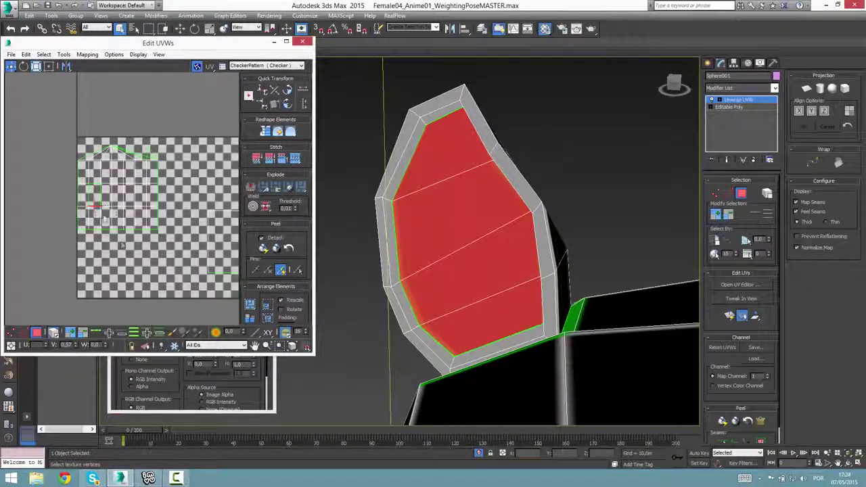
left_click_drag(101, 213, 101, 100)
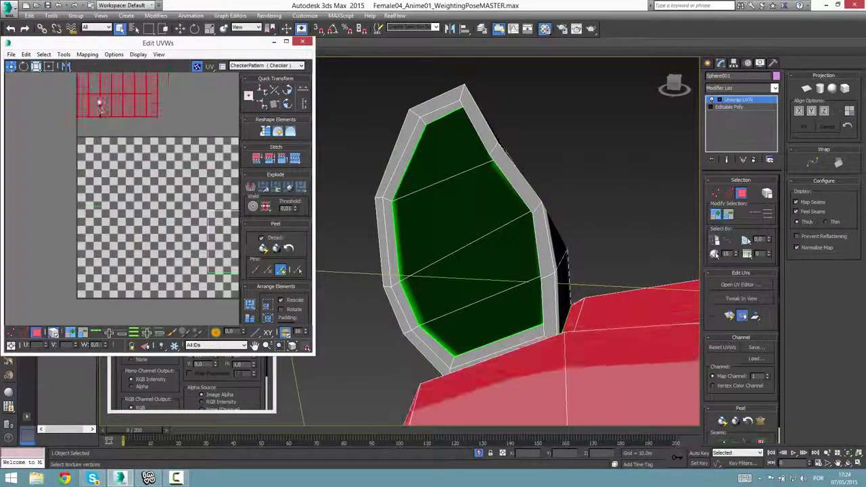
middle_click_drag(125, 111, 116, 118)
scroll(116, 118, "down", 2)
left_click_drag(133, 134, 165, 129)
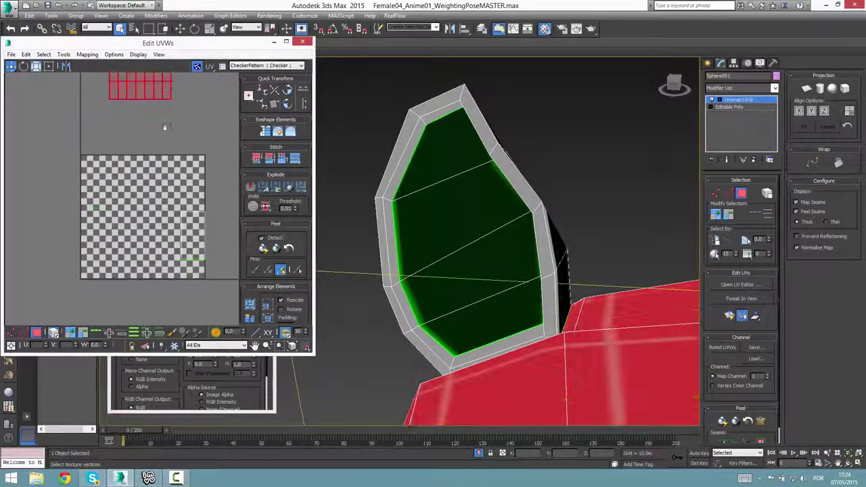
Select the remaining ear UVs inside the tile and apply Flatten Mapping with a 45 polygon angle and 0,02 spacing
left_click(159, 203)
left_click_drag(232, 288, 229, 290)
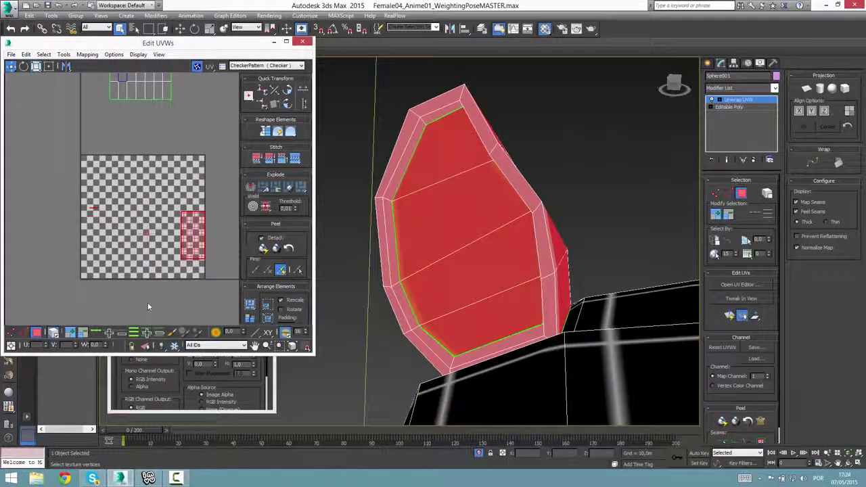
scroll(573, 314, "down", 5)
middle_click_drag(573, 313, 524, 292, "alt")
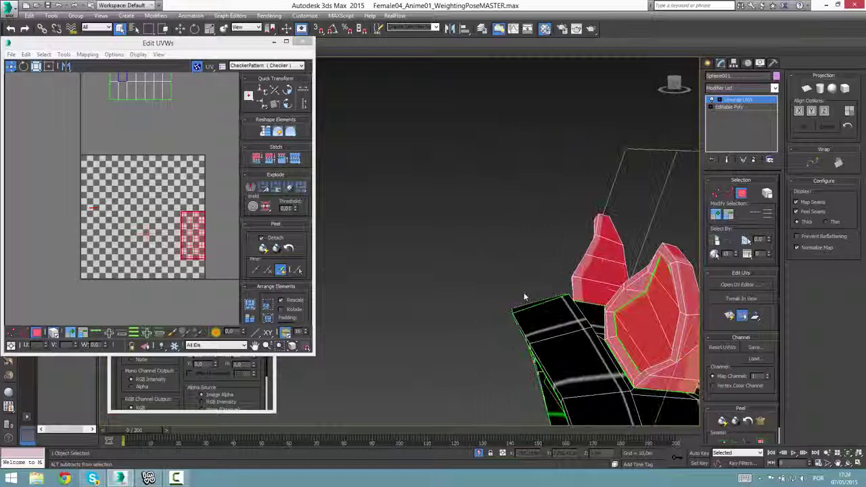
left_click(86, 54)
left_click(75, 62)
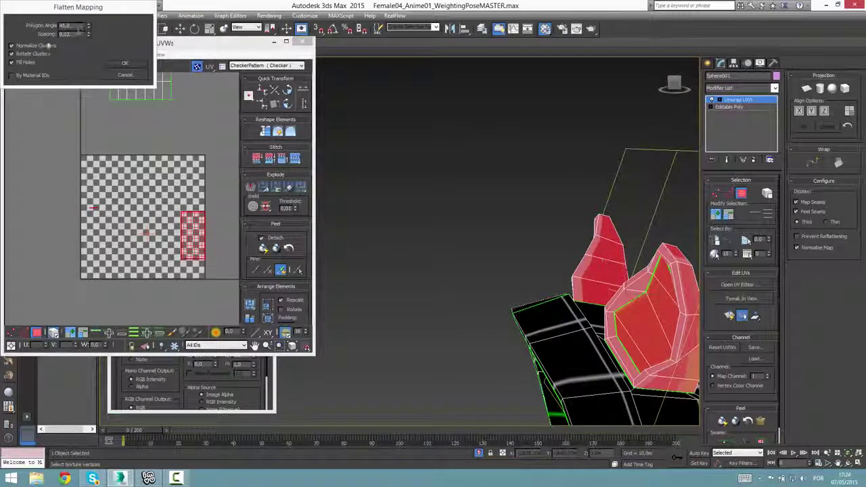
left_click(124, 64)
Examine the flattened ear pieces in the UV layout and compare them with the seams on the ear mesh
scroll(123, 210, "up", 2)
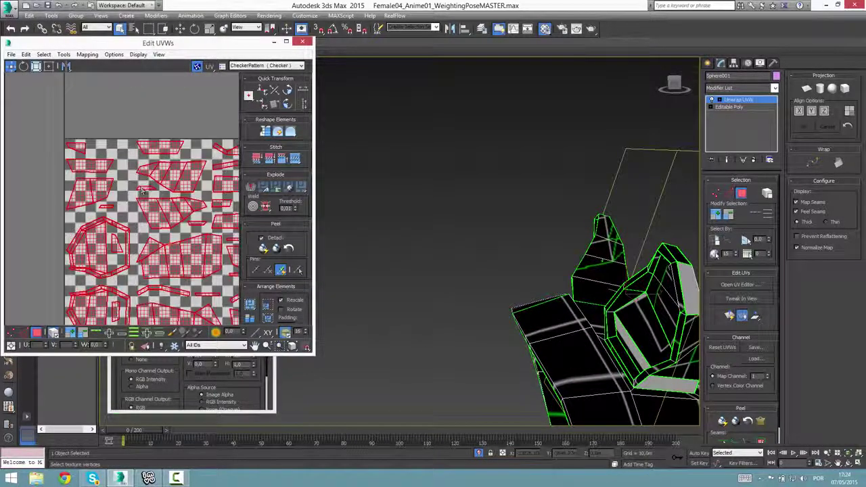
middle_click_drag(124, 211, 98, 240)
scroll(98, 239, "down", 4)
scroll(139, 219, "up", 3)
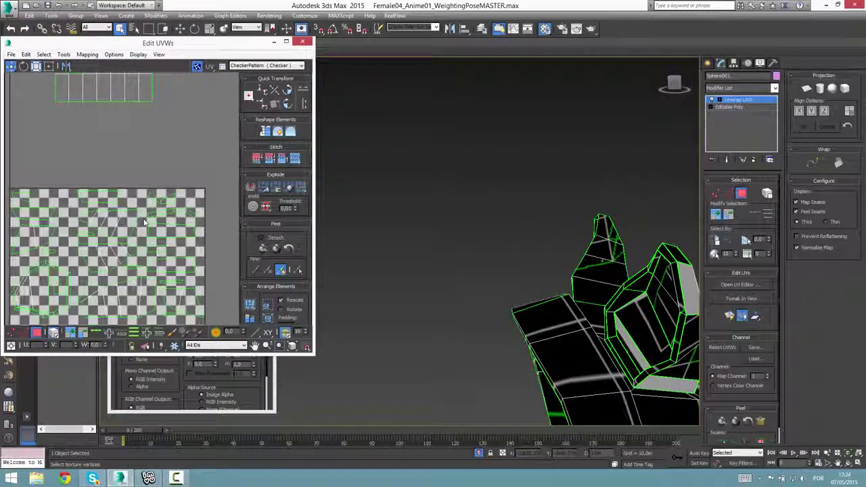
left_click(443, 316)
key("alt+w")
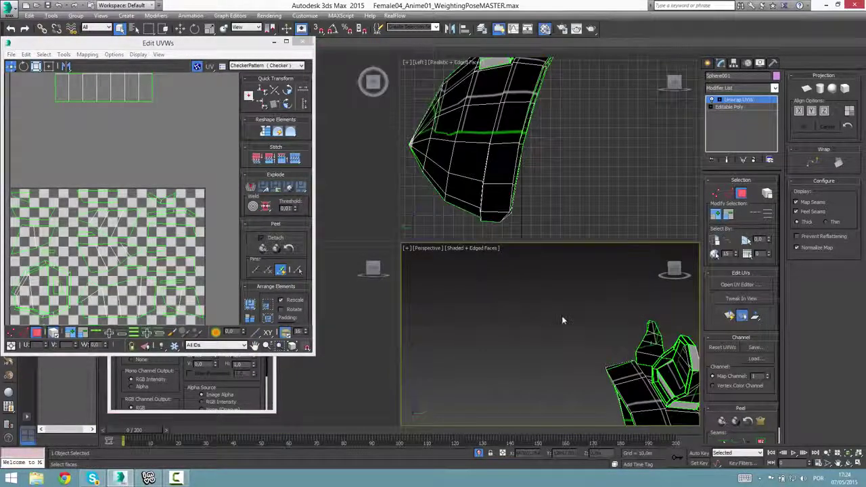
key("alt+w")
middle_click_drag(546, 311, 596, 310, "alt")
middle_click_drag(139, 279, 133, 254)
scroll(133, 253, "down", 3)
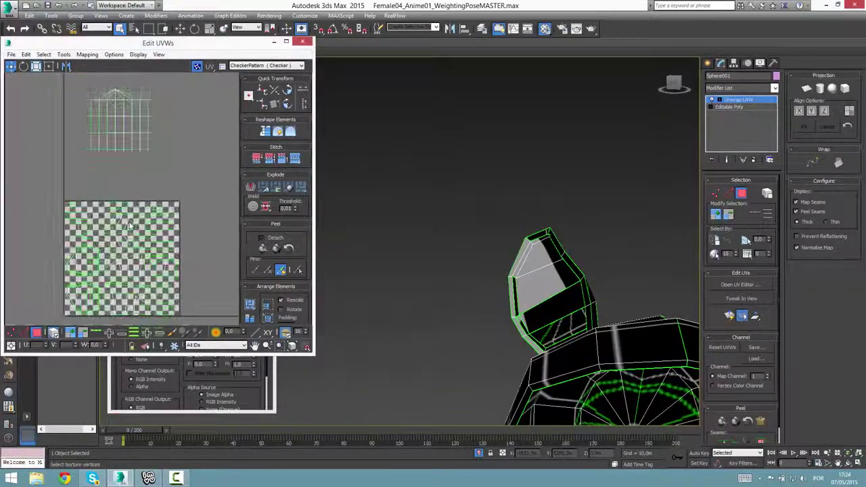
key("alt+w")
key("alt+w")
scroll(143, 265, "up", 4)
Select a flattened UV piece near the middle of the tile to identify the ear faces it covers
left_click(135, 248)
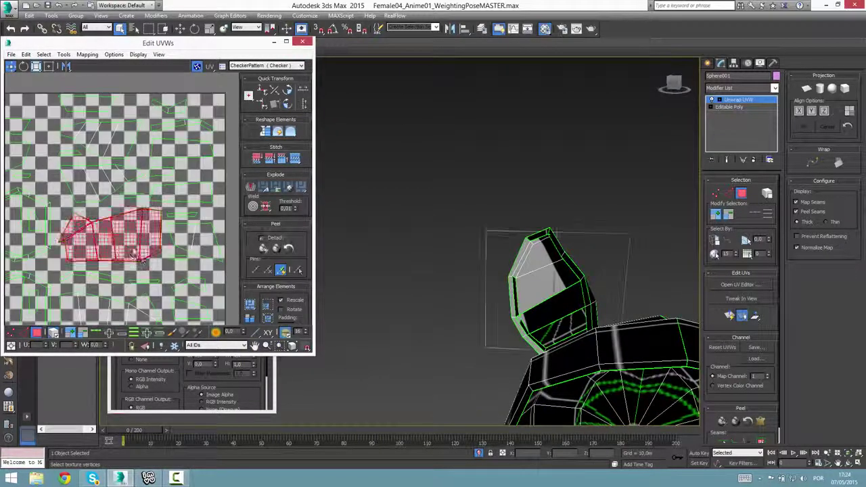
middle_click_drag(134, 248, 171, 241)
left_click(134, 191)
left_click(138, 228)
middle_click_drag(429, 301, 418, 291)
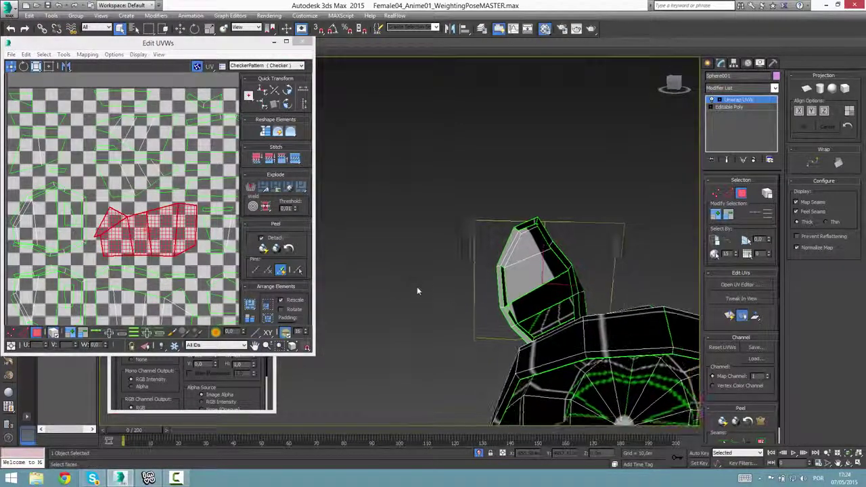
Select the inner faces of one ear on the mesh, try moving their UV pieces, and undo the move
left_click(536, 280)
left_click(539, 303)
left_click(525, 280)
left_click(520, 252)
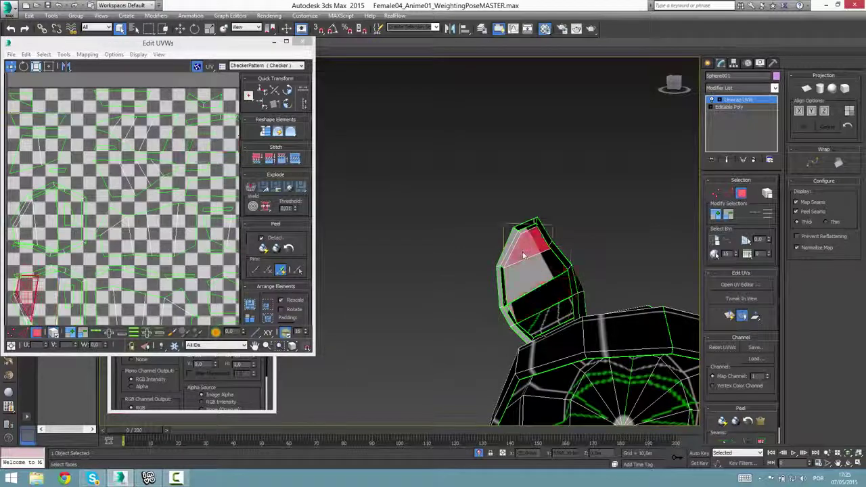
left_click(530, 276, "ctrl")
left_click(540, 303, "ctrl")
left_click(550, 320, "ctrl")
middle_click_drag(64, 314, 106, 274)
left_click_drag(85, 262, 55, 253)
key("ctrl+z")
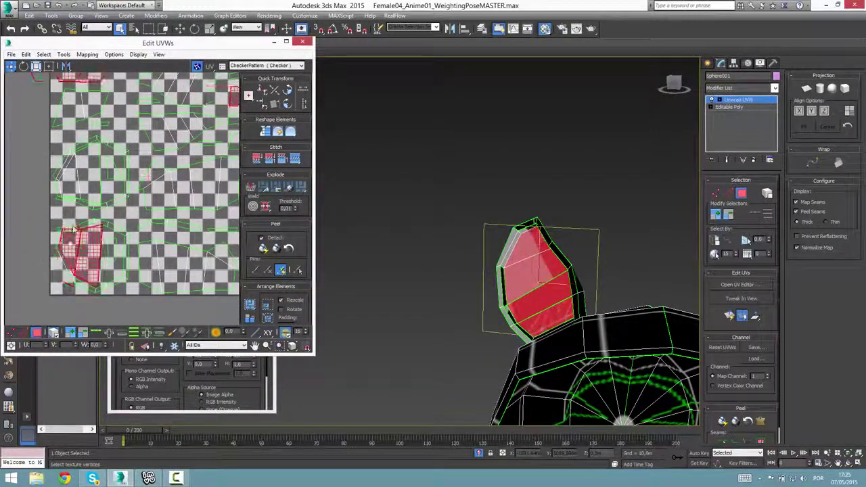
Turn off element selection and select the single narrow strip face inside the lower ear UV island
left_click(68, 230)
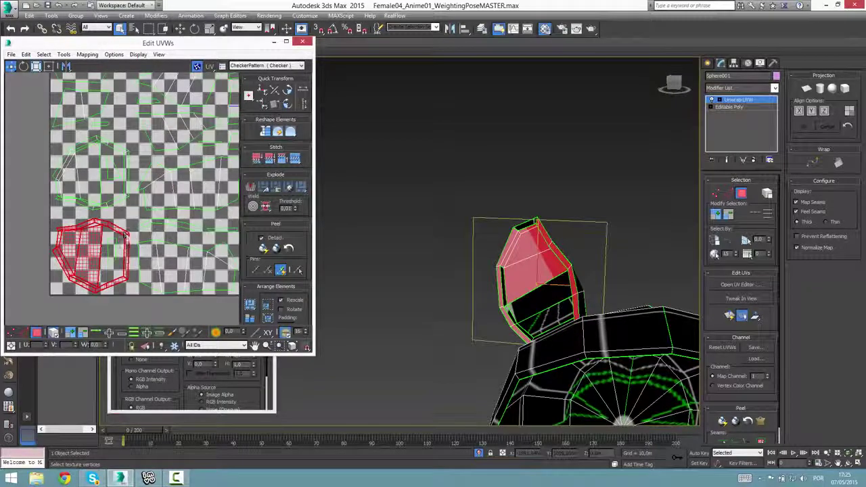
left_click(98, 287)
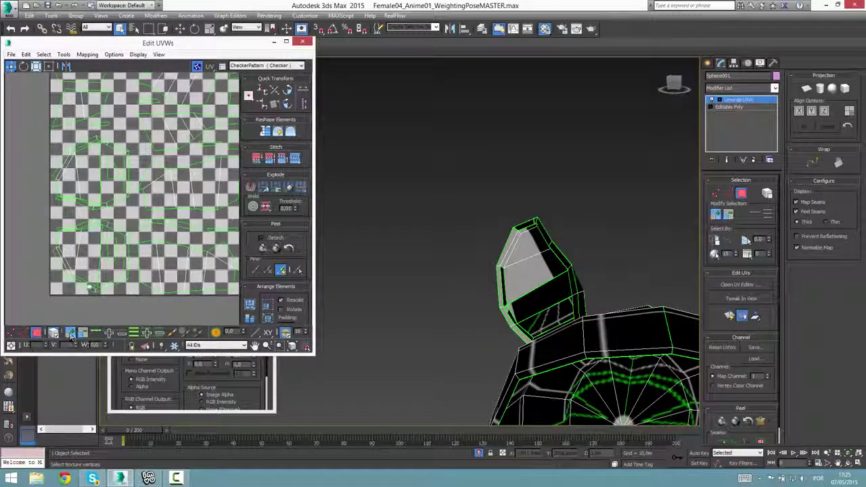
left_click(91, 288)
middle_click_drag(61, 278, 77, 257)
scroll(77, 259, "up", 5)
left_click(56, 266)
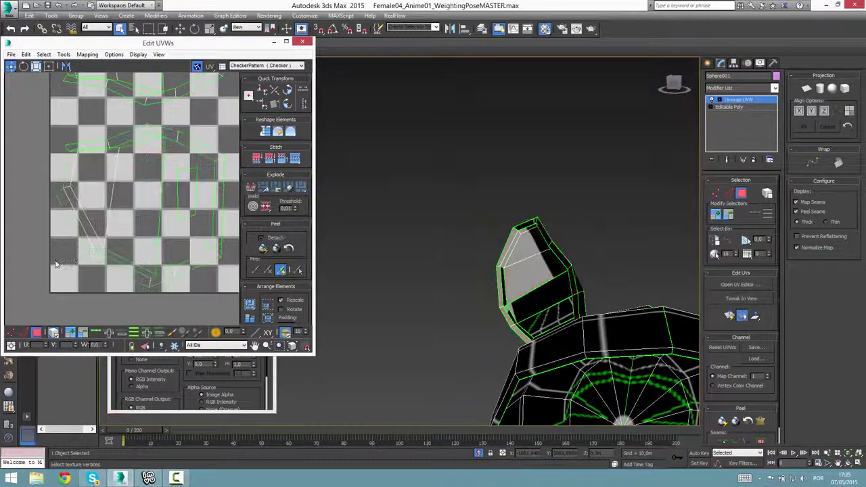
left_click(52, 333)
left_click(84, 222)
scroll(84, 222, "up", 2)
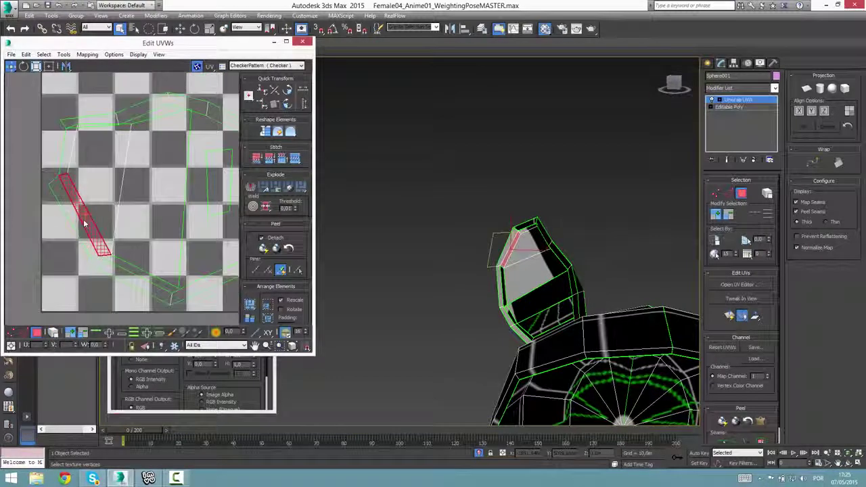
Check the large inner face of the lower ear island, and move the small ear-tip face out past the tile's left edge
middle_click_drag(493, 296, 499, 251, "alt")
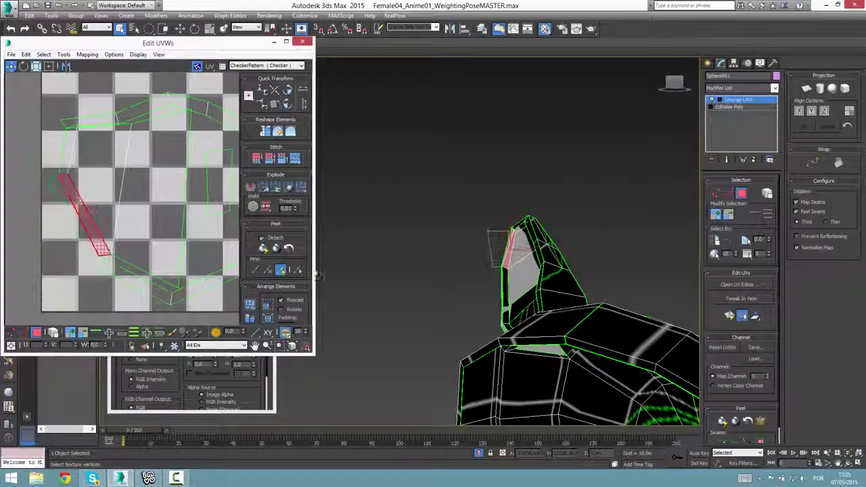
middle_click_drag(508, 277, 546, 303, "alt")
scroll(528, 298, "down", 3)
scroll(559, 298, "up", 3)
left_click(144, 198)
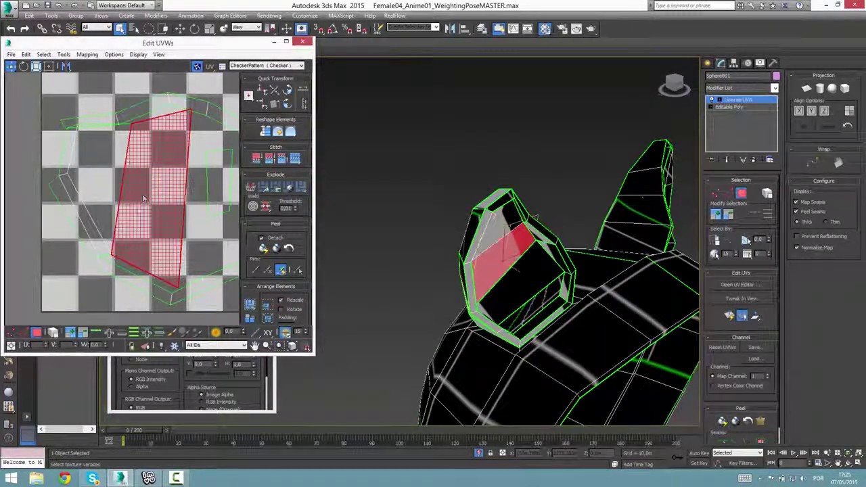
scroll(159, 215, "down", 4)
left_click(171, 212)
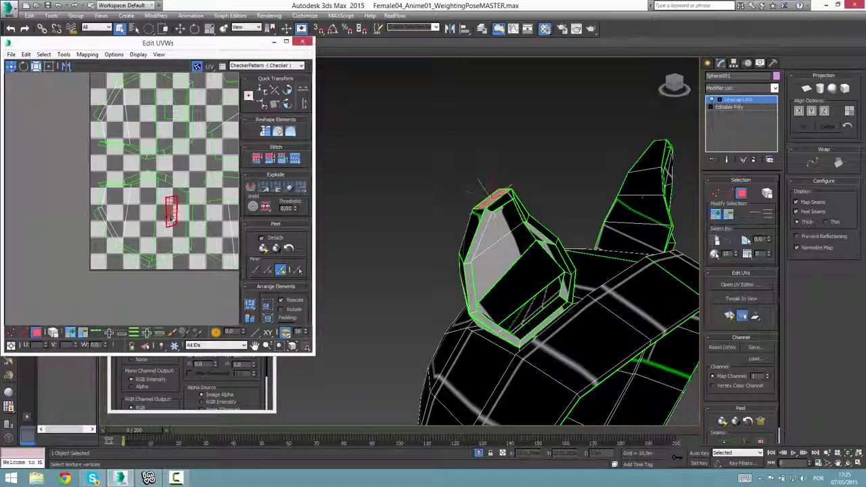
middle_click_drag(449, 244, 435, 203, "alt")
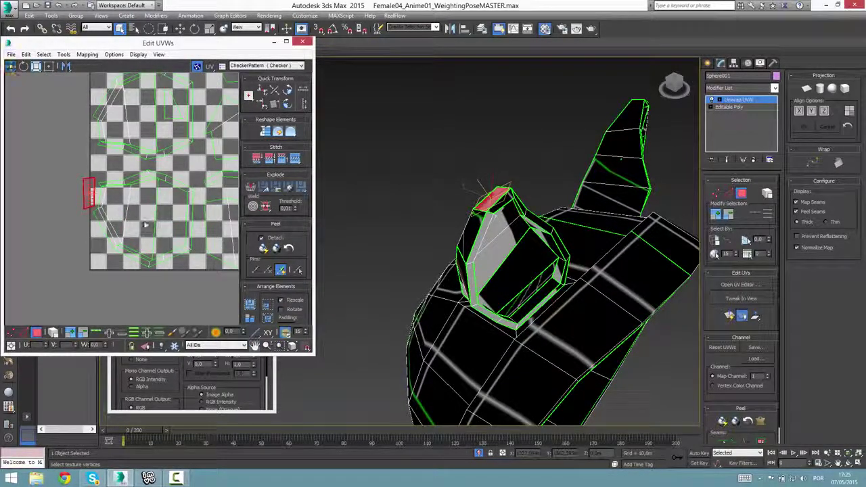
middle_click_drag(144, 224, 107, 226)
Select individual faces in the other flattened UV islands to identify which parts of the ears they cover
left_click(210, 232)
middle_click_drag(541, 191, 406, 232, "alt")
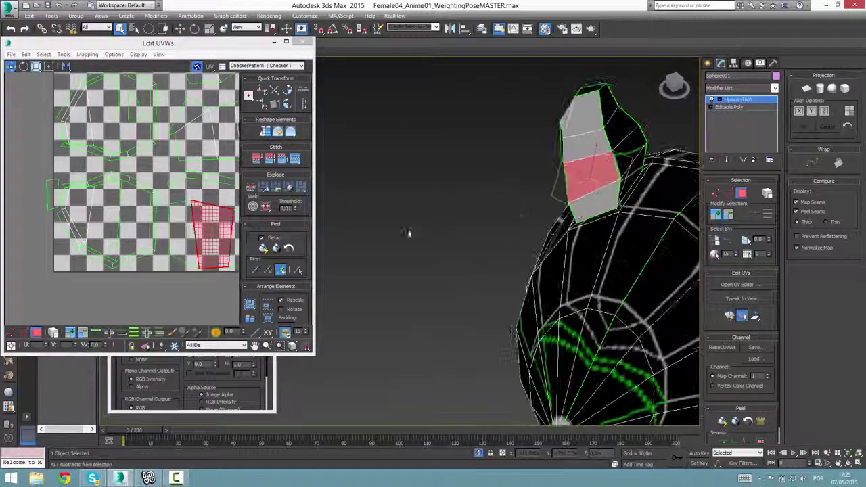
left_click(181, 227)
middle_click_drag(184, 177, 175, 230)
left_click(101, 181)
left_click(122, 169)
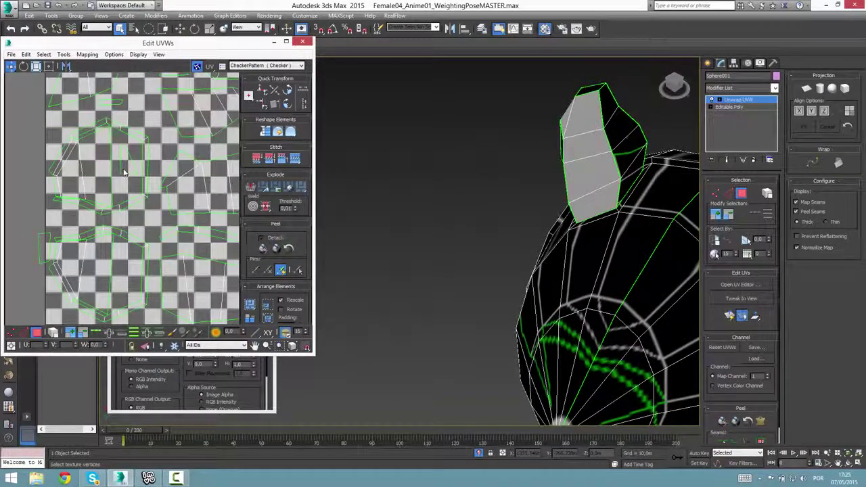
left_click(123, 172)
middle_click_drag(608, 180, 390, 172, "alt")
Turn off the checker background in the UV editor to view the ear islands' outlines clearly
middle_click_drag(170, 151, 166, 198)
scroll(166, 197, "down", 2)
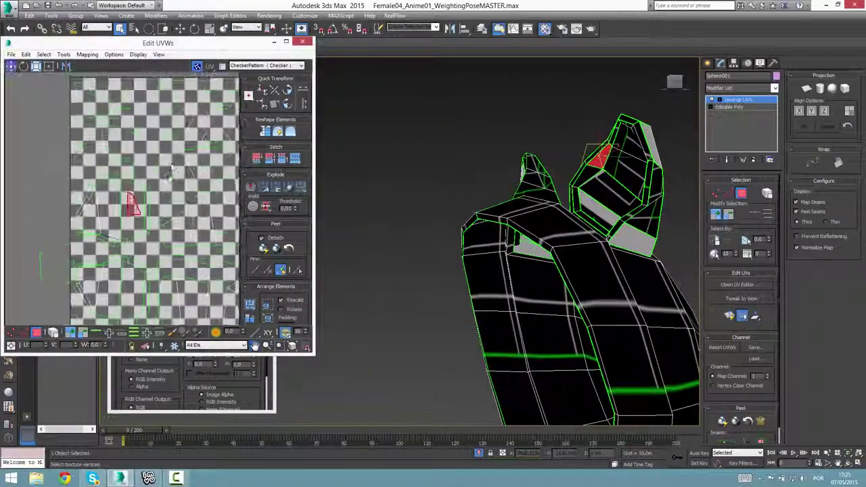
middle_click_drag(198, 169, 178, 189)
left_click(197, 66)
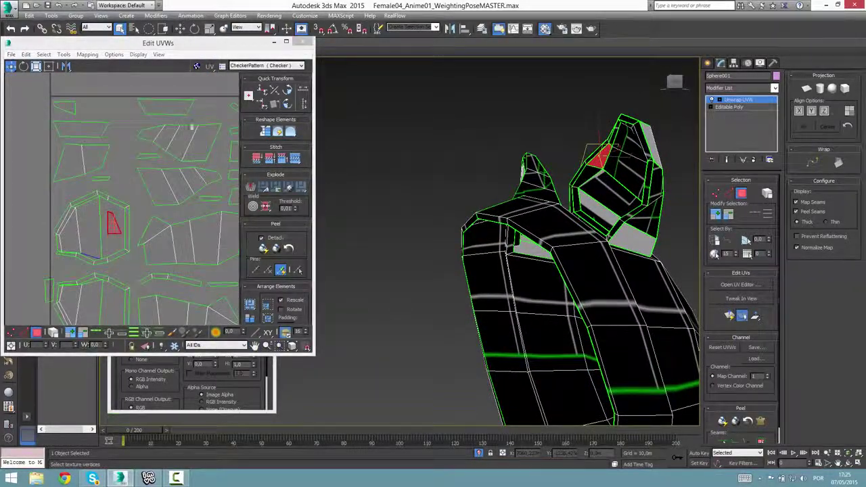
scroll(143, 155, "down", 2)
left_click(197, 69)
left_click(197, 69)
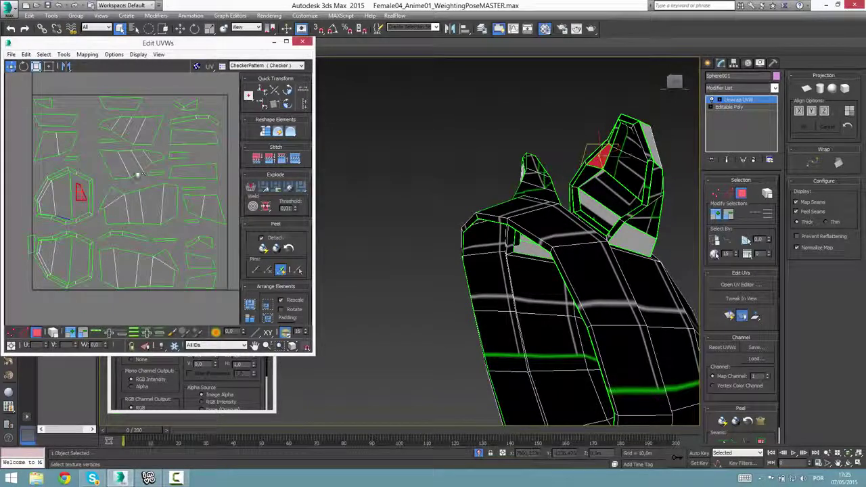
Clear the current face selection and select the four faces lining the inside of the other ear on the model
middle_click_drag(134, 174, 150, 174)
left_click(102, 157)
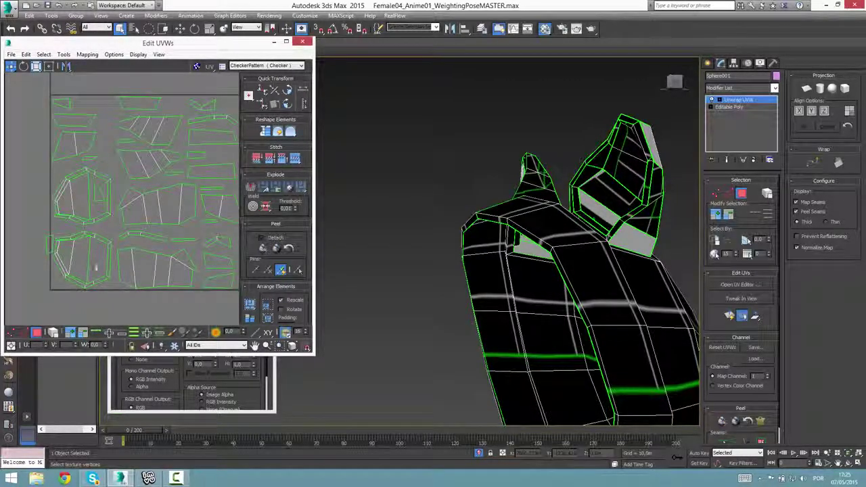
mouse_move(571, 231)
middle_mouse_down("alt")
mouse_move(518, 218)
mouse_move(603, 251)
mouse_move(563, 237)
middle_mouse_up("alt")
left_click(522, 227)
left_click(532, 243)
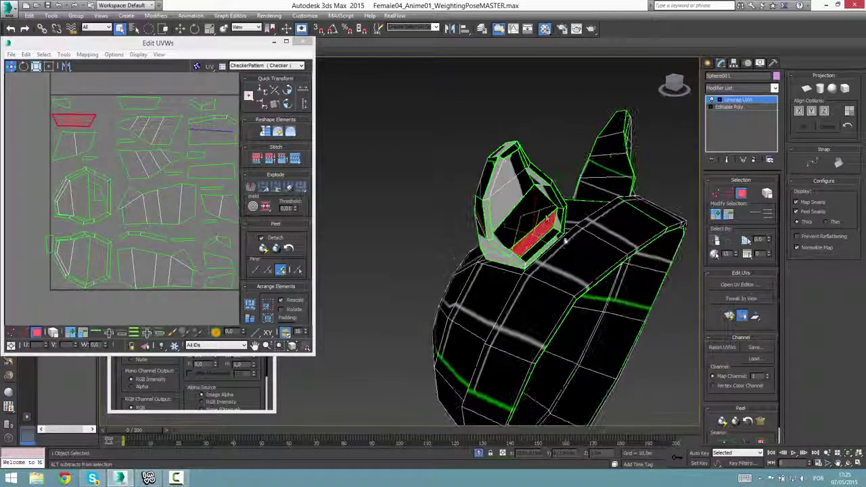
left_click(536, 214, "ctrl")
left_click(517, 197, "ctrl")
left_click(513, 175, "ctrl")
scroll(169, 184, "down", 4)
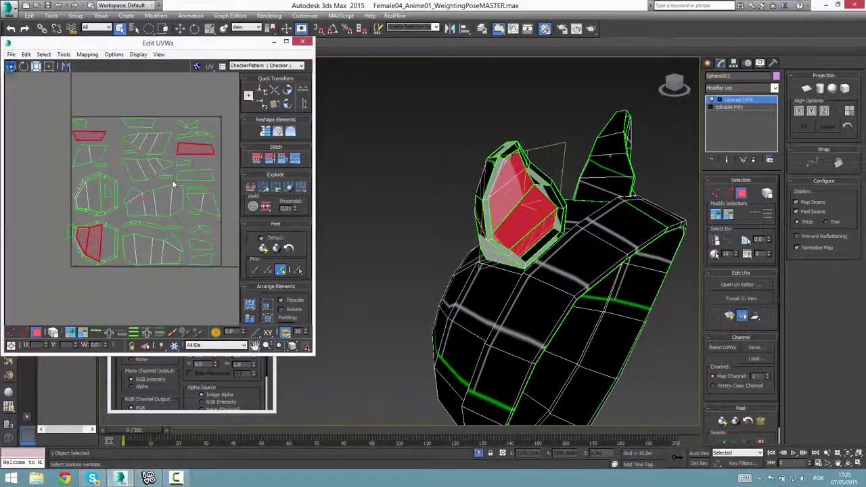
Break the selected inner-ear faces off their UV islands and move them out below and beside the tile
left_click_drag(184, 158, 138, 251)
key("ctrl+z")
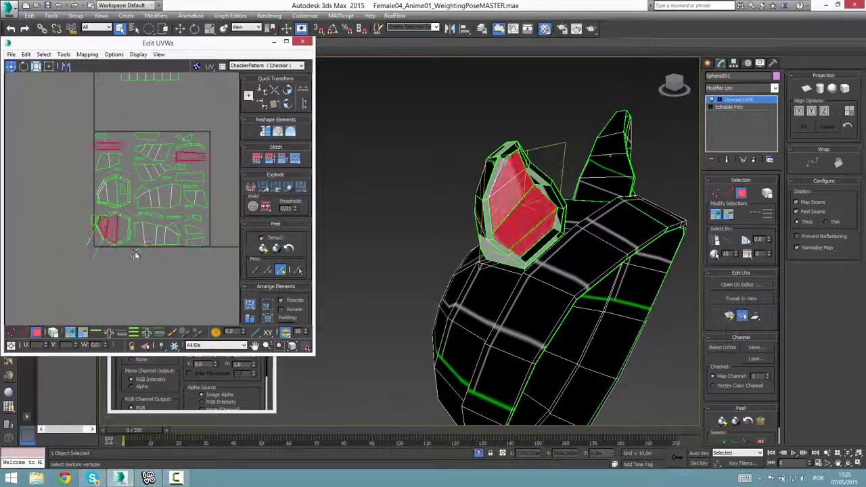
right_click(102, 224)
left_click(99, 247)
middle_click_drag(143, 248, 151, 206)
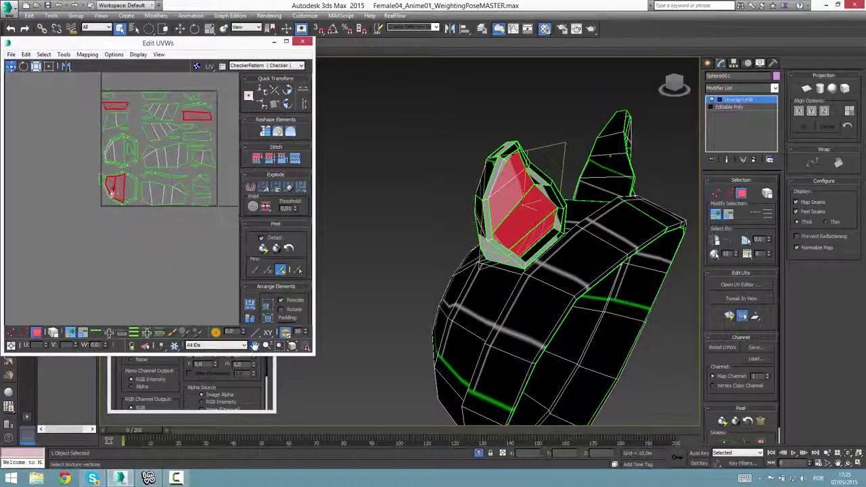
left_click_drag(110, 194, 56, 282)
middle_click_drag(93, 283, 114, 237)
Place the two-face inner-ear piece and its matching narrow strip side by side in the empty area below the tile
left_click(112, 240)
left_click(84, 233)
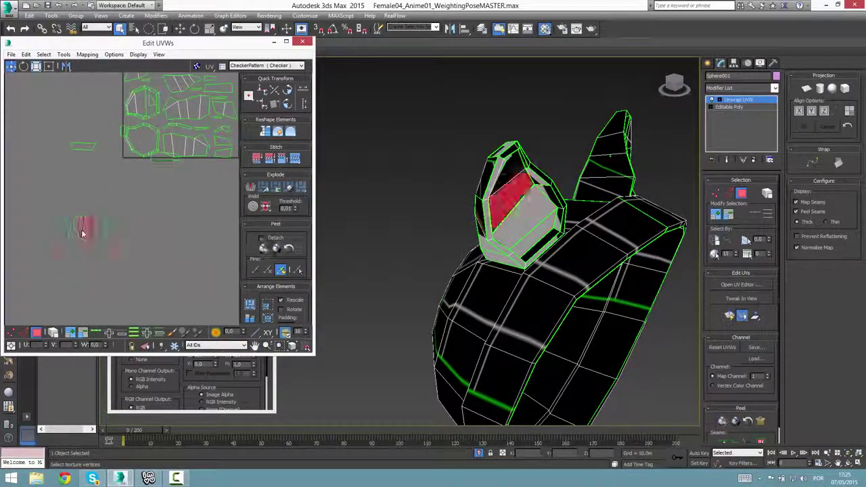
left_click_drag(85, 233, 124, 279)
key("ctrl+z")
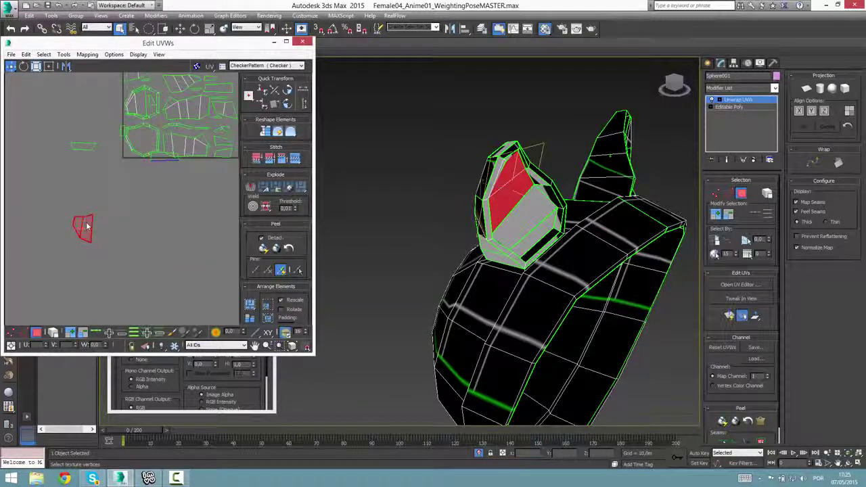
left_click(154, 198)
left_click(167, 158)
left_click_drag(164, 157, 127, 189)
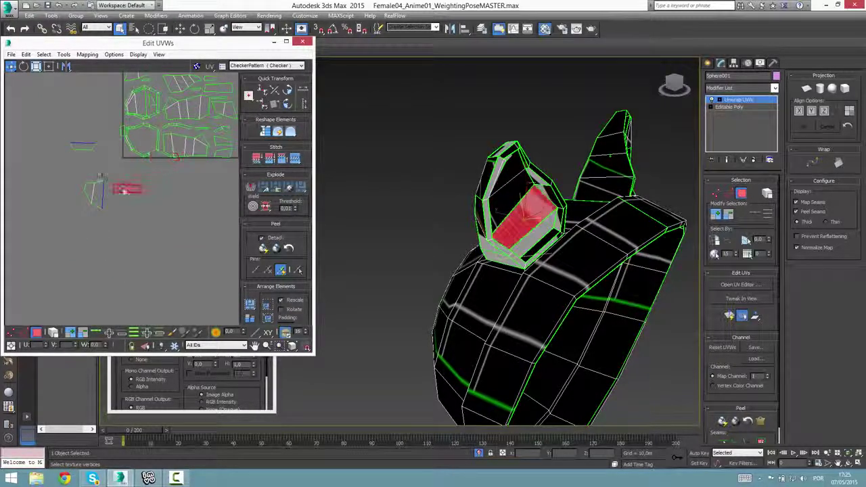
Try stitching the selected narrow strip face to its neighbouring inner-ear piece
left_click(272, 161)
key("ctrl+z")
left_click(262, 161)
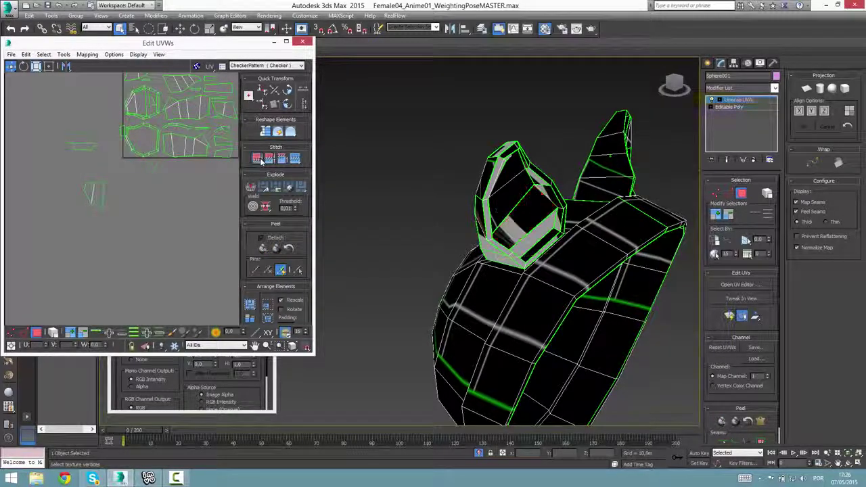
key("ctrl+z")
scroll(138, 211, "up", 1)
Select the straight edge of the two-face inner-ear piece and stitch the matching strip onto it, comparing the different stitch modes
left_click(24, 333)
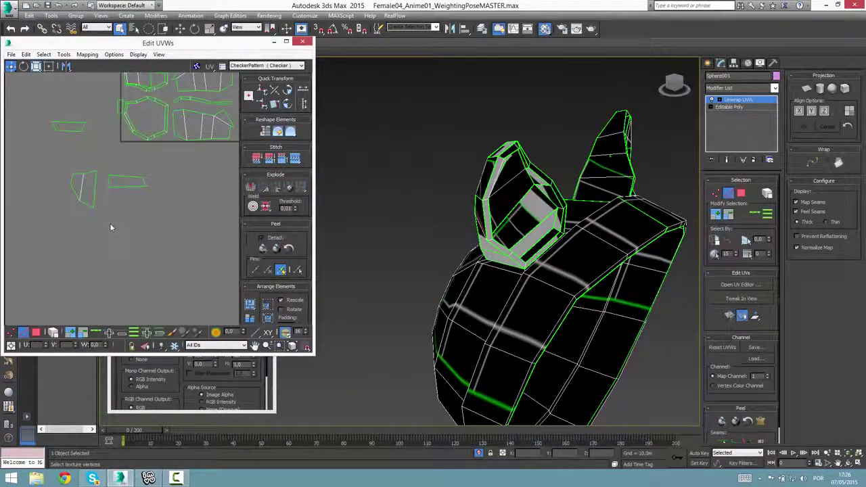
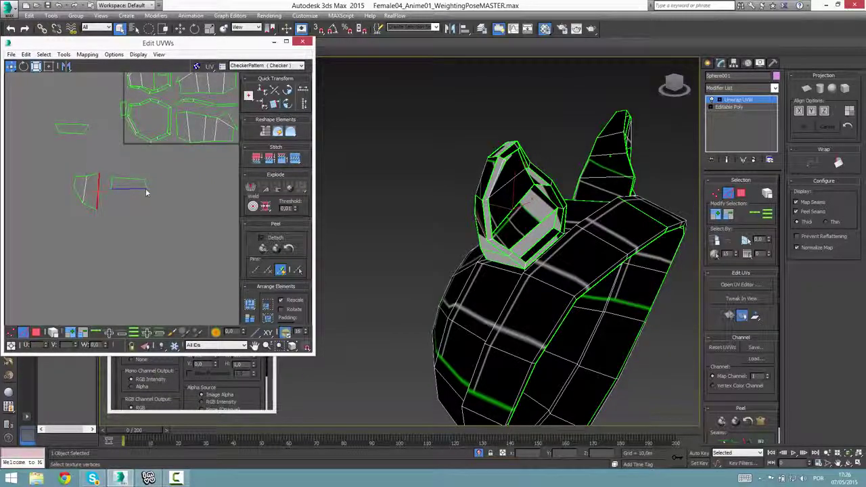
left_click(255, 163)
key("ctrl+z")
left_click(269, 164)
key("ctrl+z")
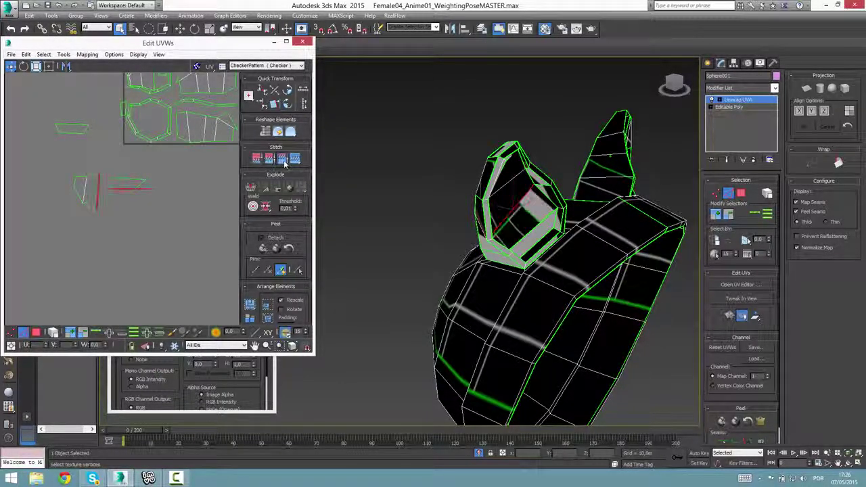
left_click(284, 164)
key("ctrl+z")
left_click(298, 163)
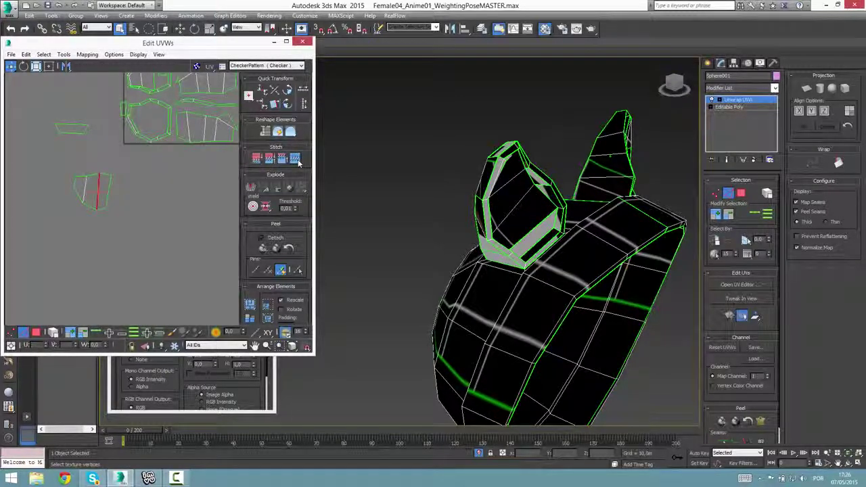
Stitch the remaining strip onto the piece's free edge, and select the whole inner-ear piece to check it on the model
middle_click_drag(158, 218, 178, 230)
left_click(171, 224)
left_click(126, 203)
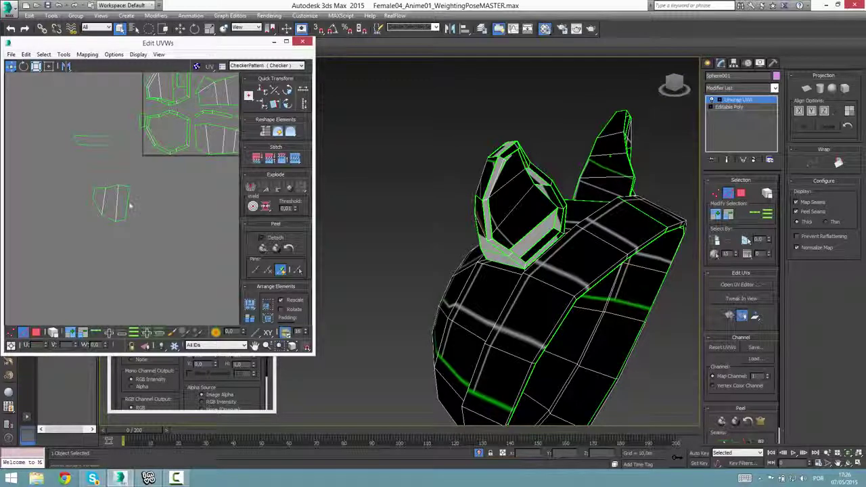
left_click(297, 165)
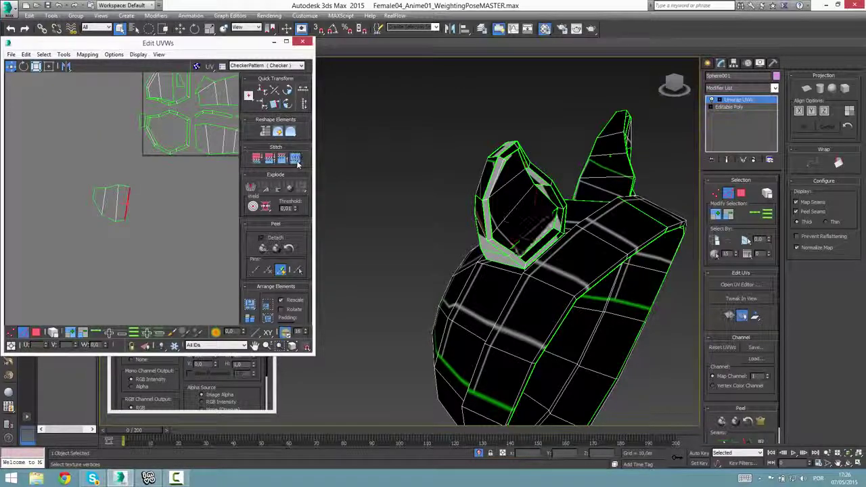
left_click_drag(61, 178, 148, 243)
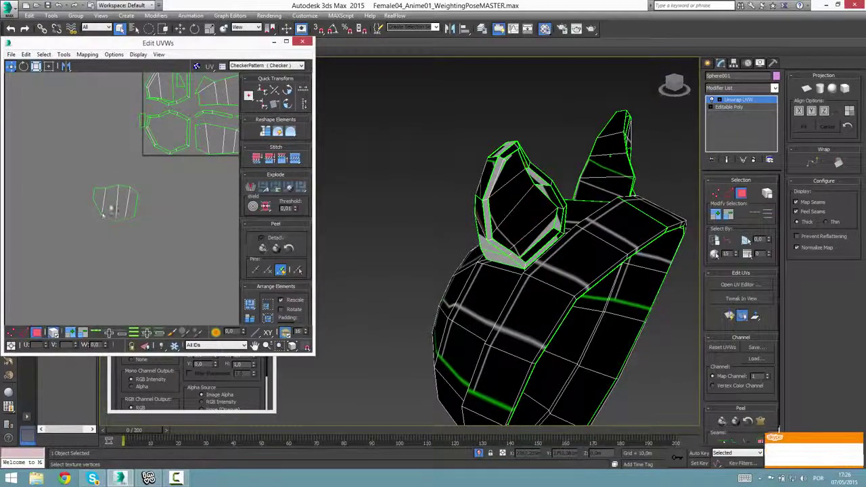
left_click(511, 213)
middle_click_drag(506, 224, 506, 174, "alt")
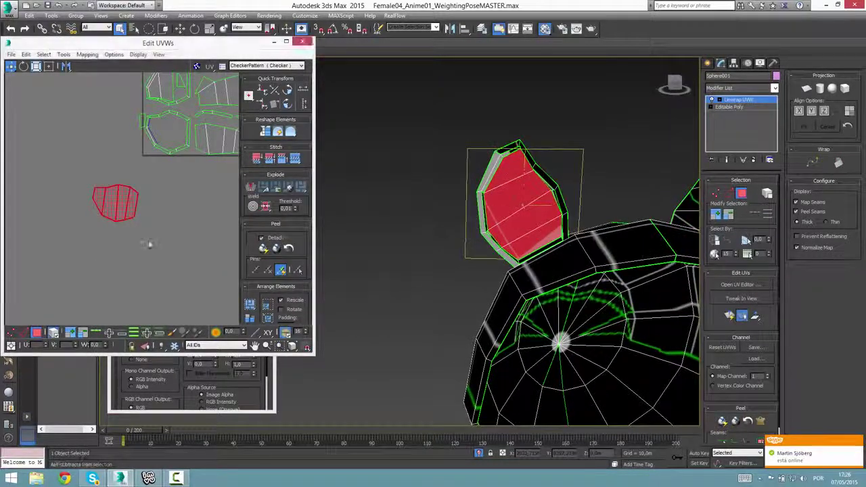
Move all the UV islands lying inside the tile out past its left edge, leaving the tile empty
middle_click_drag(169, 207, 136, 246)
scroll(158, 222, "down", 2)
key("e")
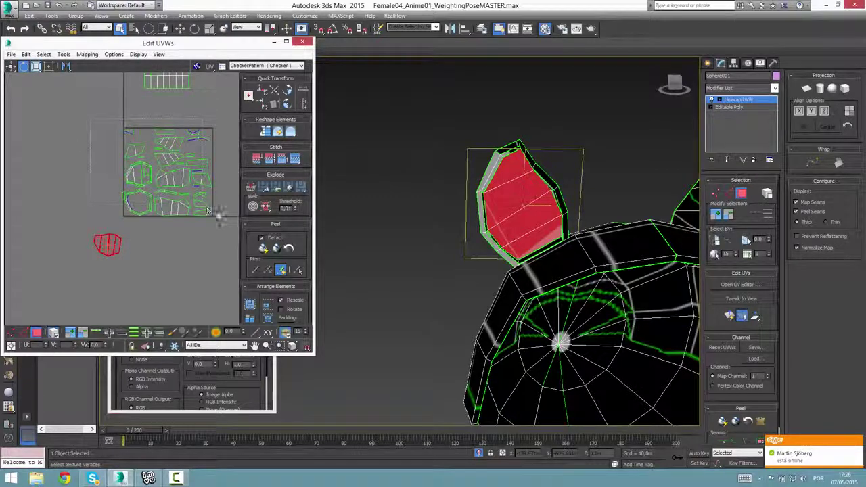
left_click_drag(208, 211, 220, 216)
left_click_drag(166, 164, 49, 171)
key("ctrl+z")
key("w")
Move the stitched inner-ear piece into the tile near its right edge and rotate it upright
left_click(105, 245)
left_click_drag(105, 245, 237, 214)
key("e")
key("w")
mouse_move(211, 184)
left_mouse_down()
mouse_move(195, 180)
mouse_move(203, 180)
mouse_move(198, 189)
mouse_move(207, 189)
mouse_move(169, 137)
mouse_move(219, 198)
mouse_move(225, 187)
left_mouse_up()
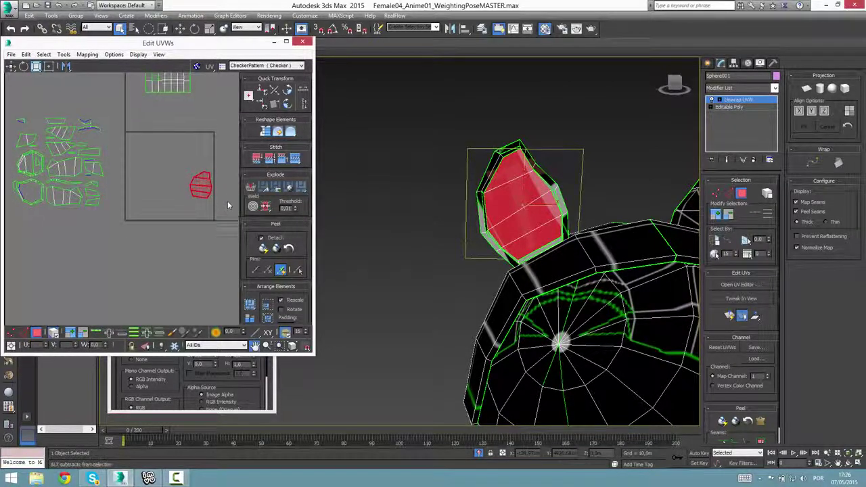
scroll(226, 205, "up", 3)
scroll(178, 164, "up", 8)
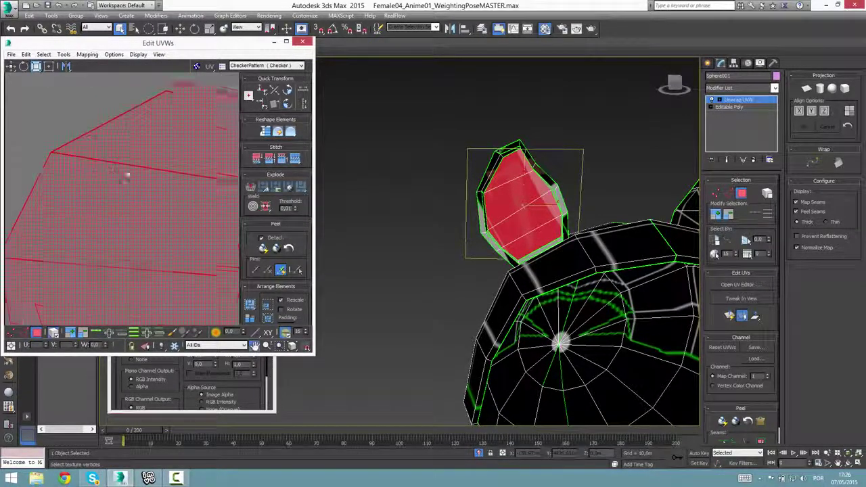
scroll(127, 267, "down", 2)
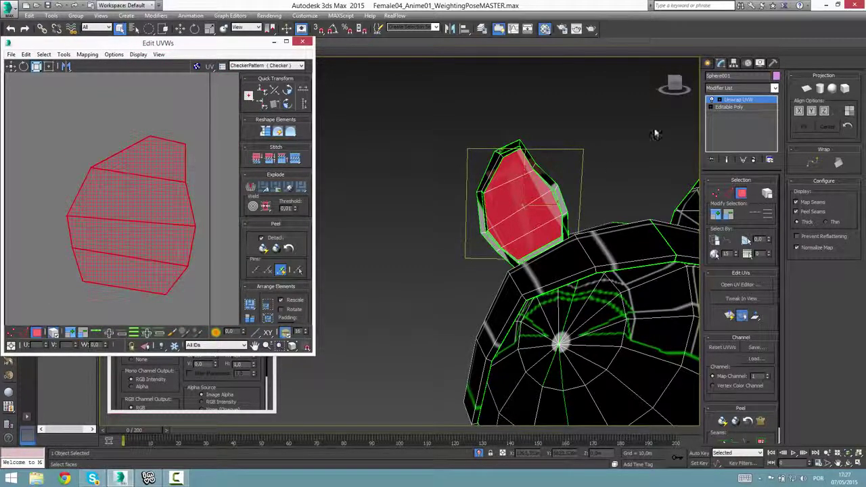
Examine the inside faces of both ears one by one on the model to compare how they correspond
middle_click_drag(655, 135, 568, 145)
key("z")
scroll(590, 169, "down", 5)
middle_click_drag(595, 215, 536, 212)
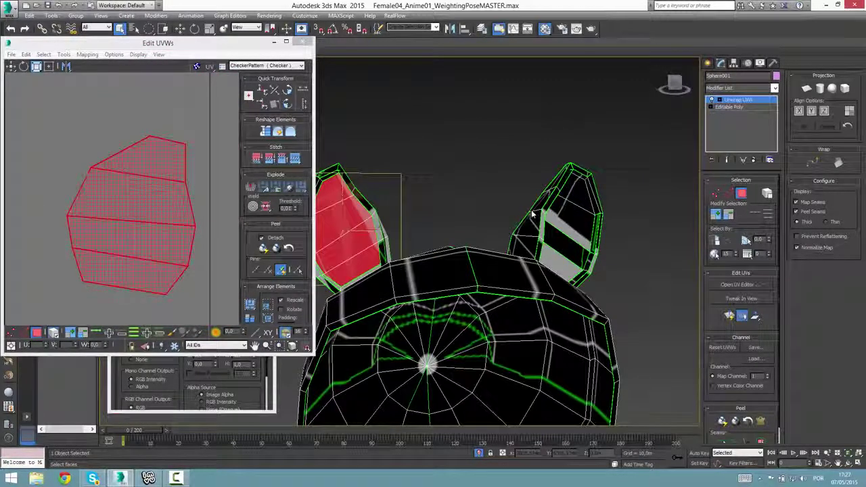
left_click(561, 246)
left_click(556, 267)
left_click(564, 245)
left_click(572, 221)
left_click(576, 196)
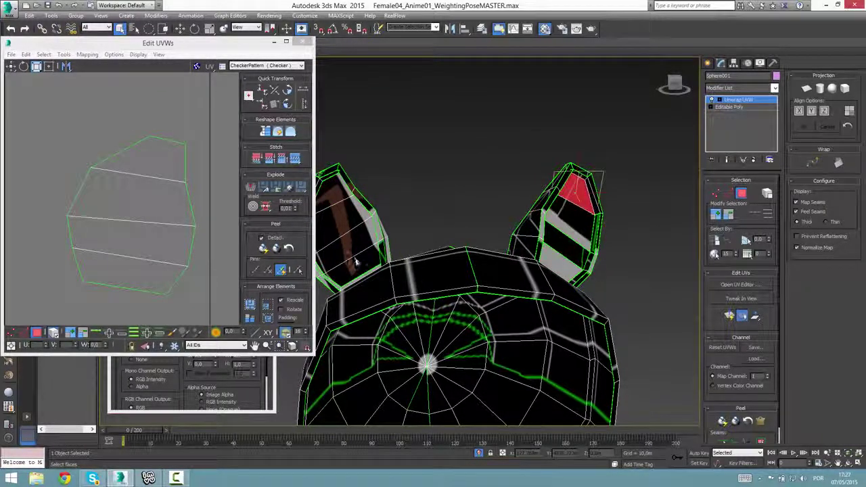
left_click(345, 219)
left_click(334, 206)
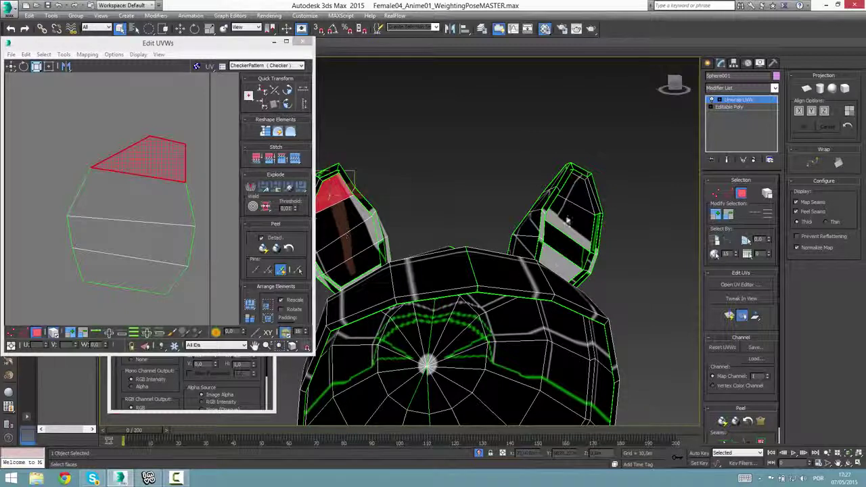
Deselect the ear faces, switch to the four-viewport layout, and enlarge the UV editor window
scroll(88, 217, "down", 5)
scroll(103, 233, "up", 10)
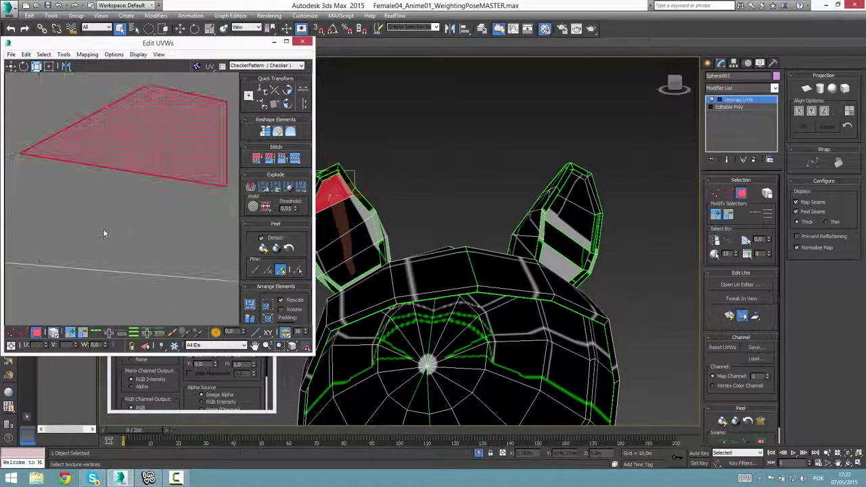
scroll(110, 236, "down", 8)
left_click(179, 242)
scroll(178, 241, "down", 3)
key("alt+w")
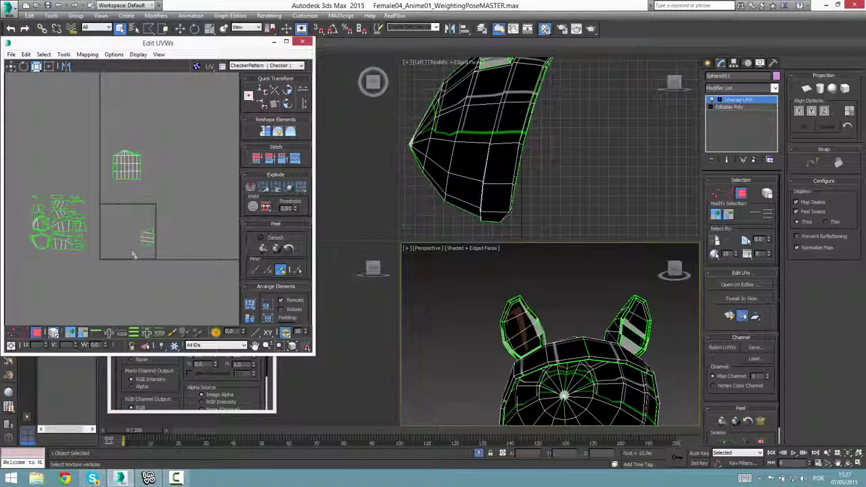
scroll(133, 264, "up", 4)
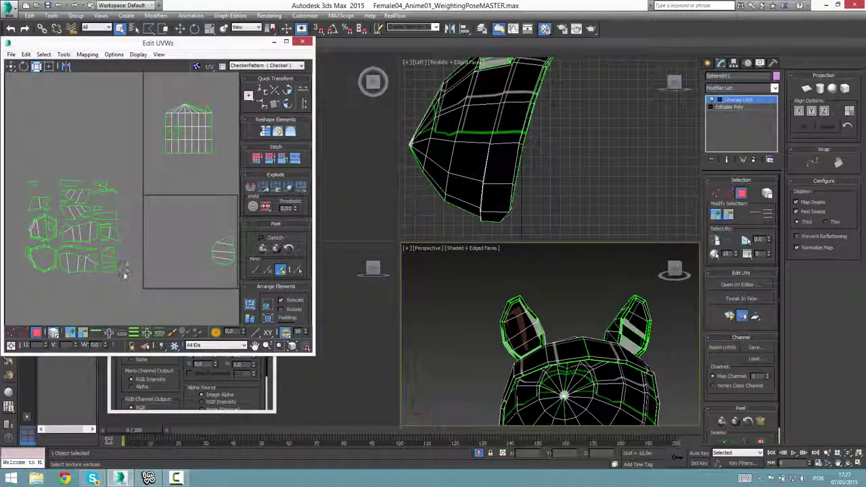
middle_click_drag(135, 265, 123, 265)
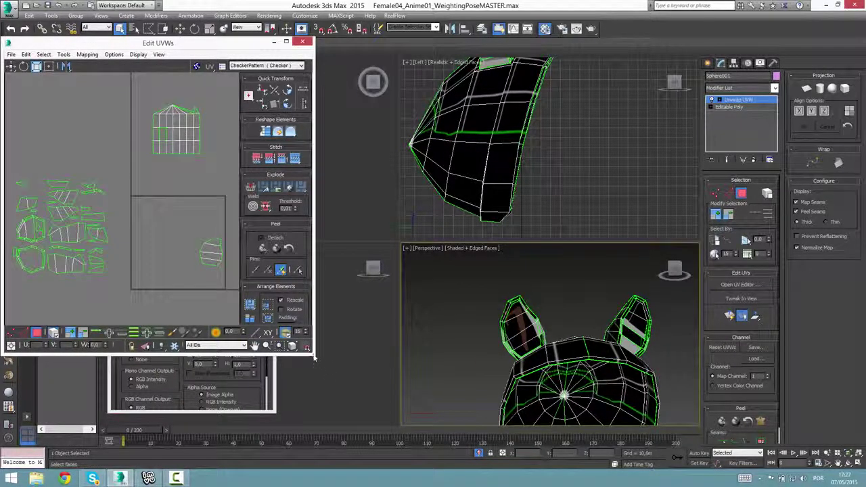
left_click_drag(314, 359, 365, 395)
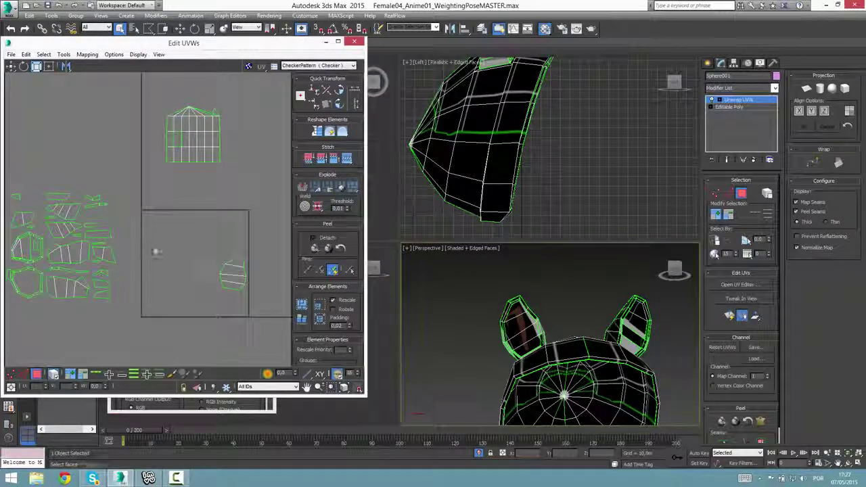
middle_click_drag(154, 251, 172, 234)
Select the upper ear UV island to identify its ear, then turn off element selection and clear the selection
left_click(38, 231)
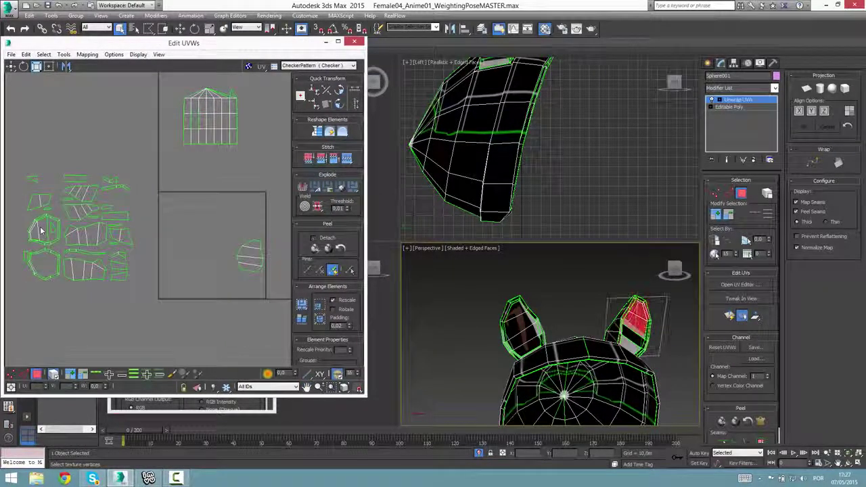
scroll(103, 281, "up", 2)
middle_click_drag(133, 285, 142, 313)
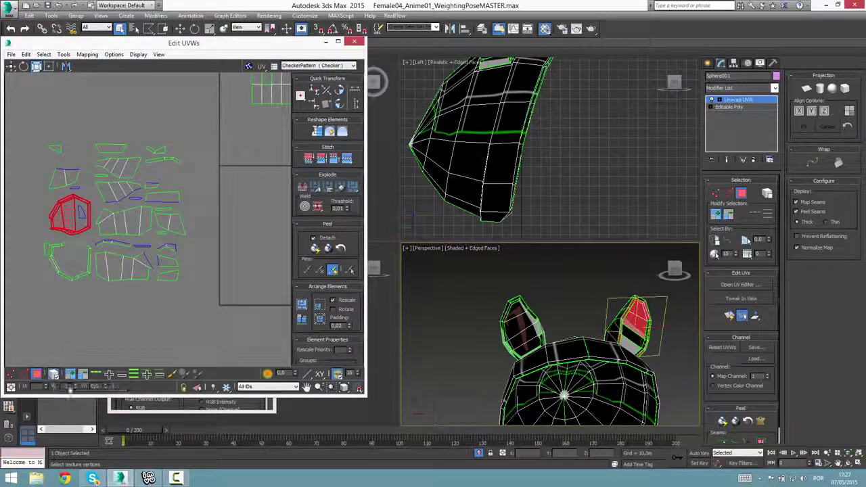
left_click(53, 374)
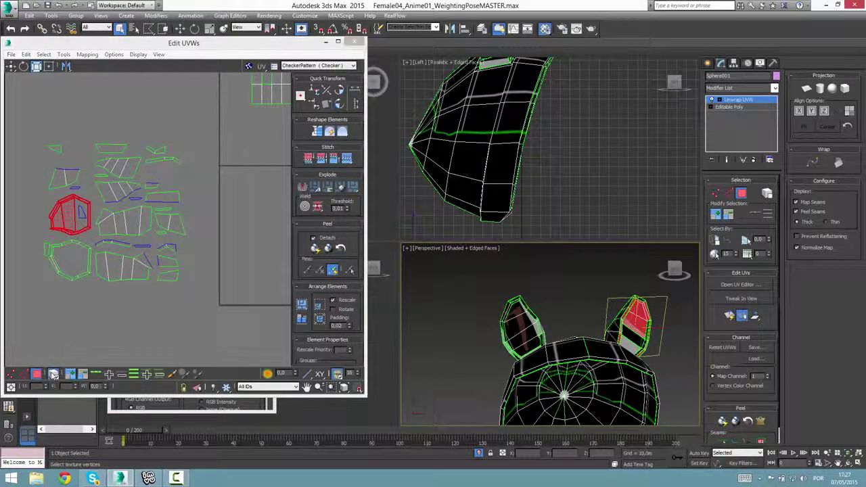
left_click(69, 308)
Select the four inner faces of the second ear on the model and break them off from the surrounding UVs
middle_click_drag(623, 345, 608, 333)
left_click(603, 343)
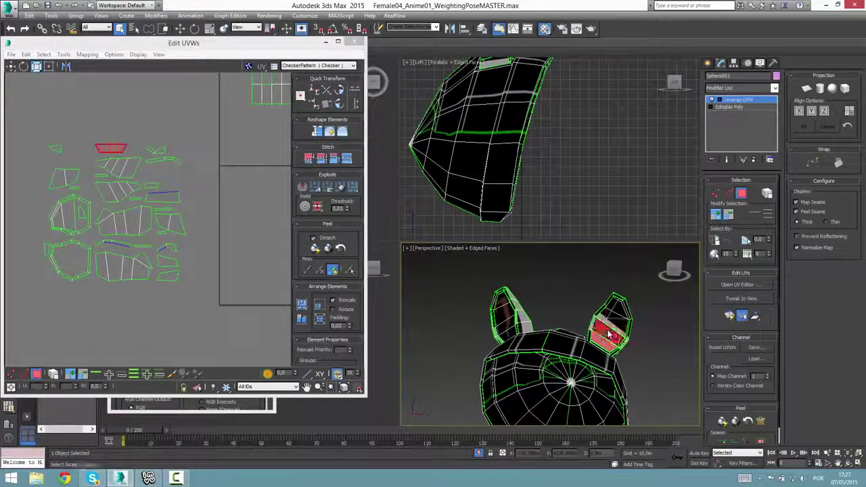
left_click(615, 316, "ctrl")
left_click(617, 308, "ctrl")
right_click(150, 192)
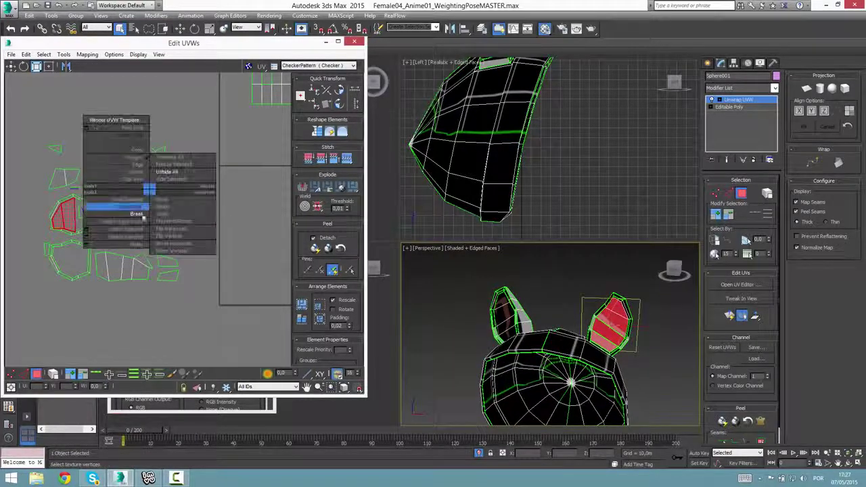
left_click(141, 218)
Move the broken inner-ear pieces out of the UV cluster into the empty tile and clear the selection
scroll(262, 233, "down", 2)
left_click_drag(263, 233, 244, 230)
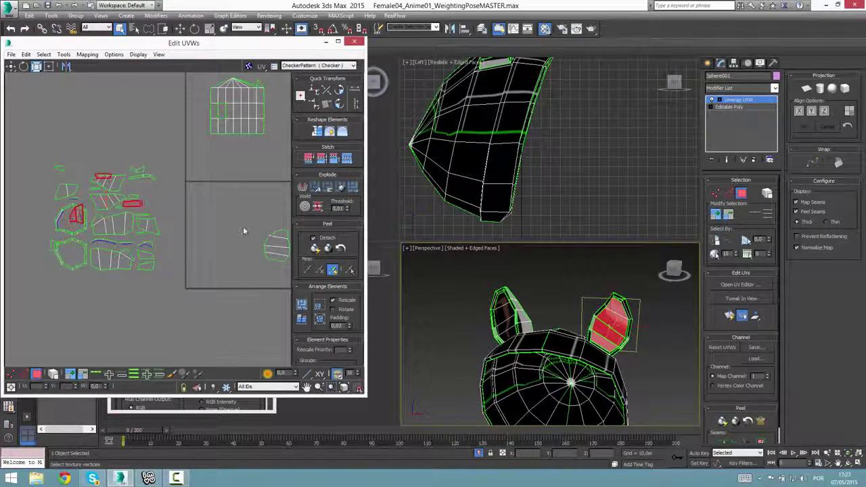
key("ctrl+z")
key("w")
left_click_drag(147, 209, 276, 220)
scroll(262, 255, "up", 2)
middle_click_drag(261, 257, 217, 255)
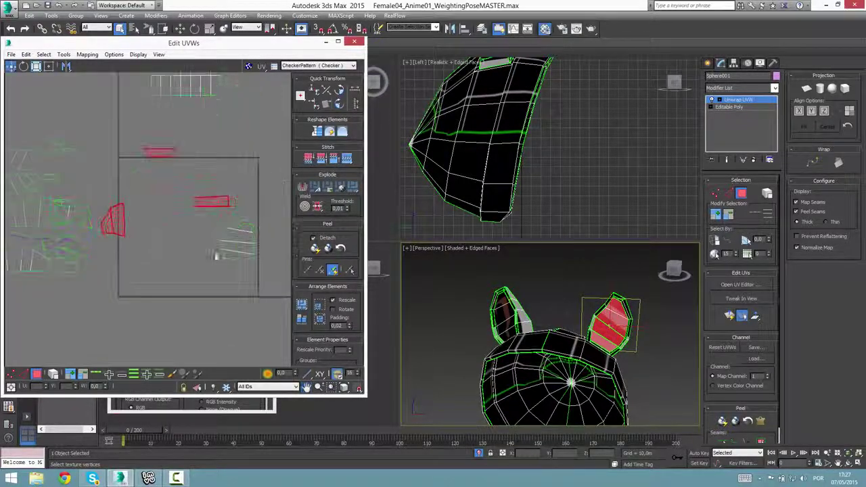
left_click(135, 232)
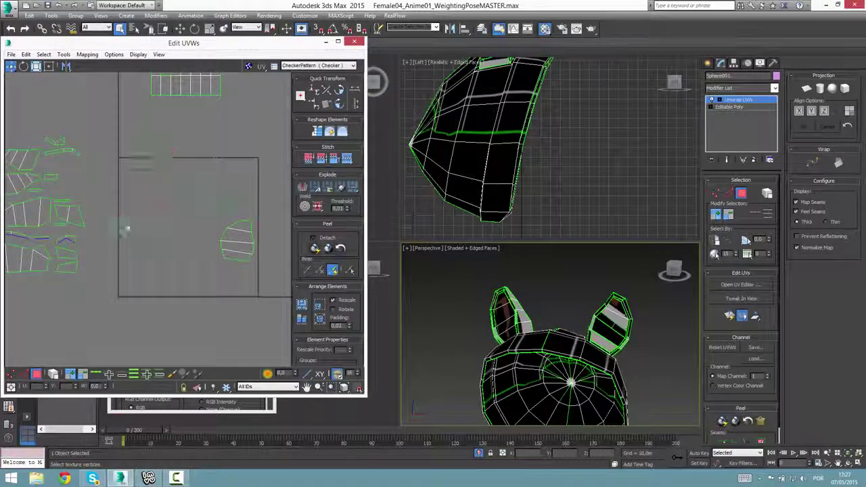
Select the shared edges of the loose inner-ear pieces and stitch them into one UV island
left_click(24, 374)
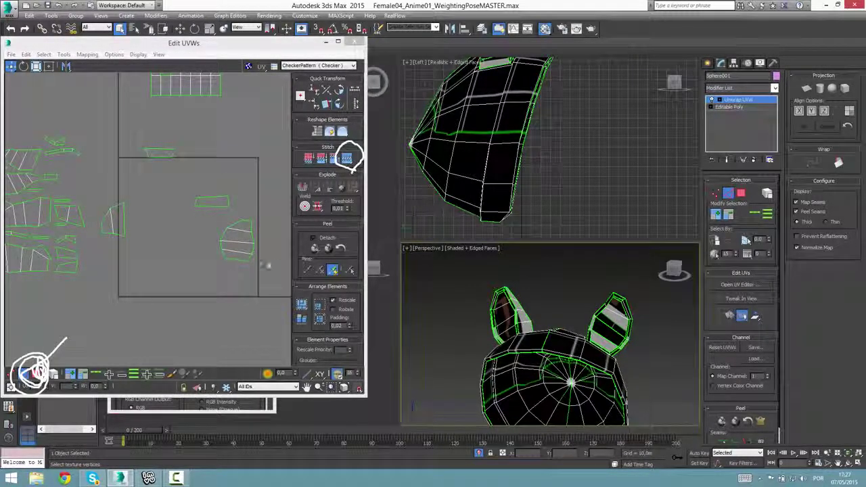
left_click(123, 220)
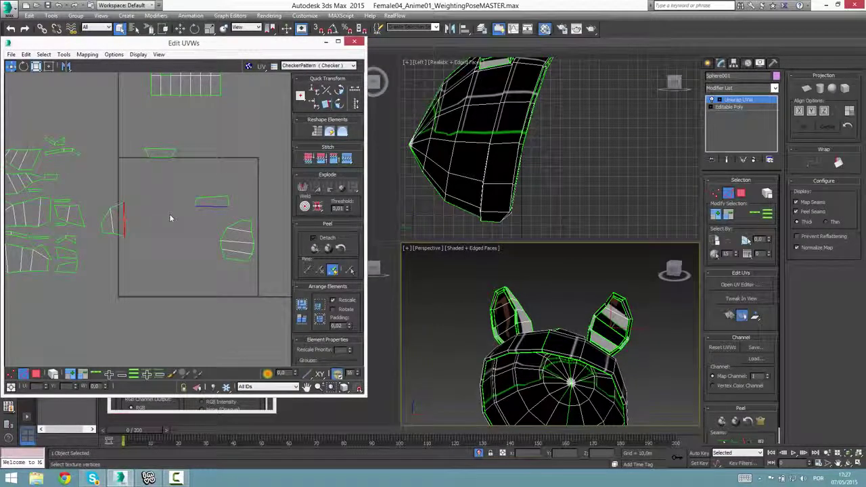
left_click(347, 159)
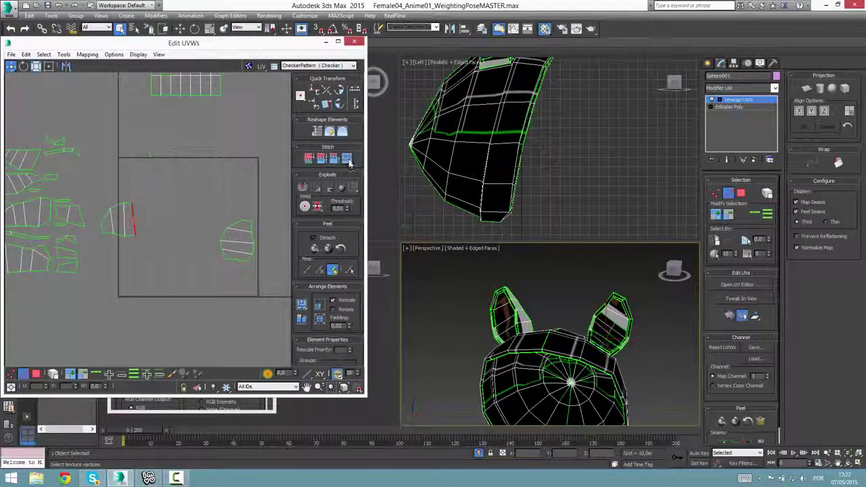
key("w")
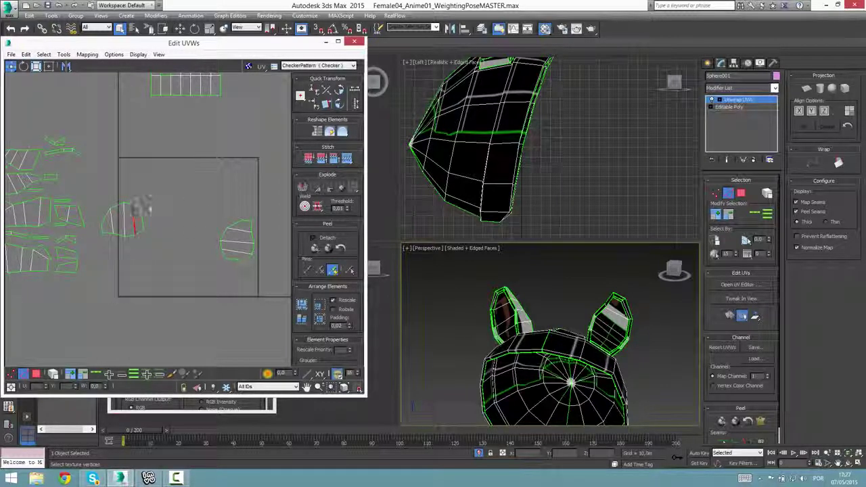
left_click_drag(148, 205, 102, 277)
left_click(102, 276)
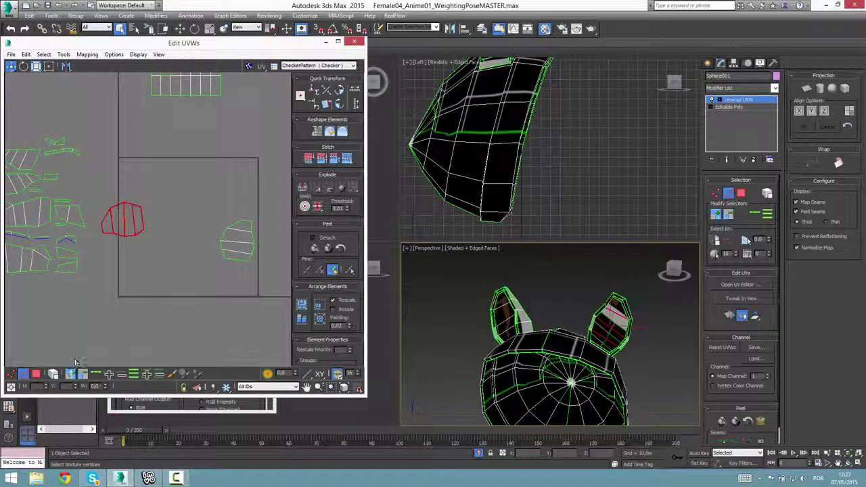
Select the stitched inner-ear island as polygons, enable angle snap, and rotate the island 90 degrees so it stands upright
left_click(52, 374)
left_click(37, 374)
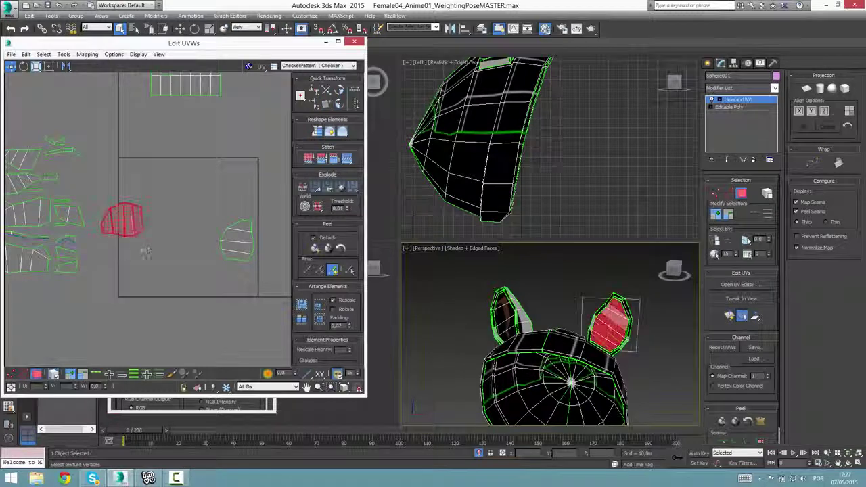
left_click_drag(138, 217, 136, 250)
key("ctrl+z")
left_click(332, 30)
left_click(325, 40)
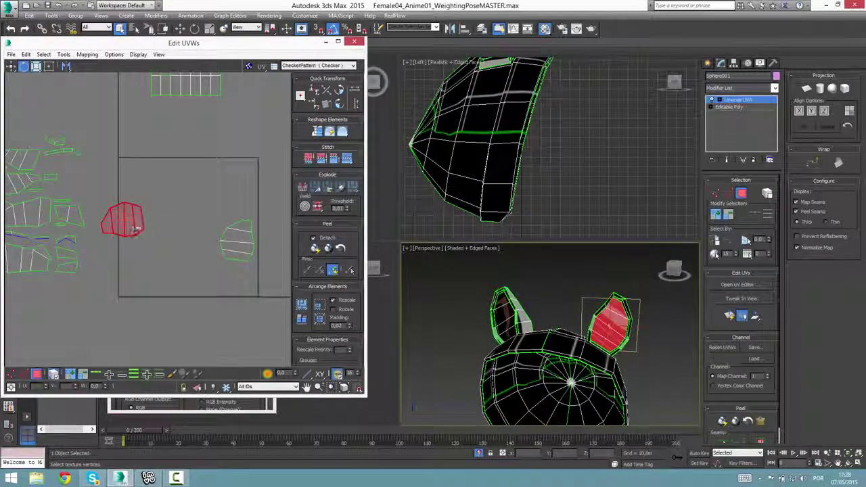
left_click_drag(138, 218, 112, 264)
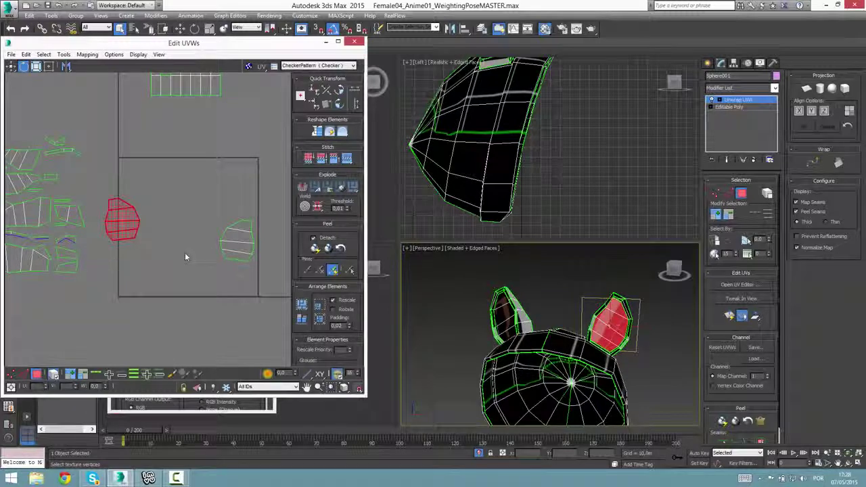
Stack the rotated inner-ear island exactly over the other ear's inner island, compare both ears on the model, and deselect
key("w")
left_click_drag(128, 224, 193, 255)
left_click(247, 248)
left_click_drag(167, 220, 249, 253)
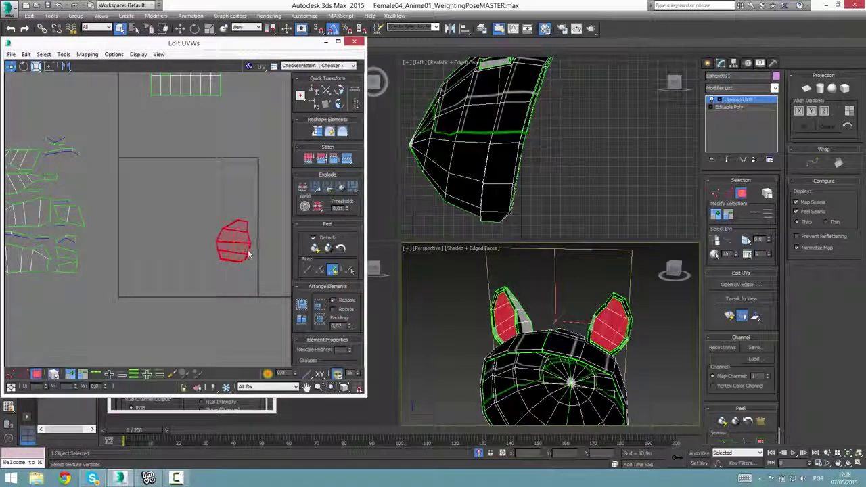
middle_click_drag(523, 318, 551, 336, "alt")
scroll(154, 235, "up", 2)
middle_click_drag(205, 263, 175, 273)
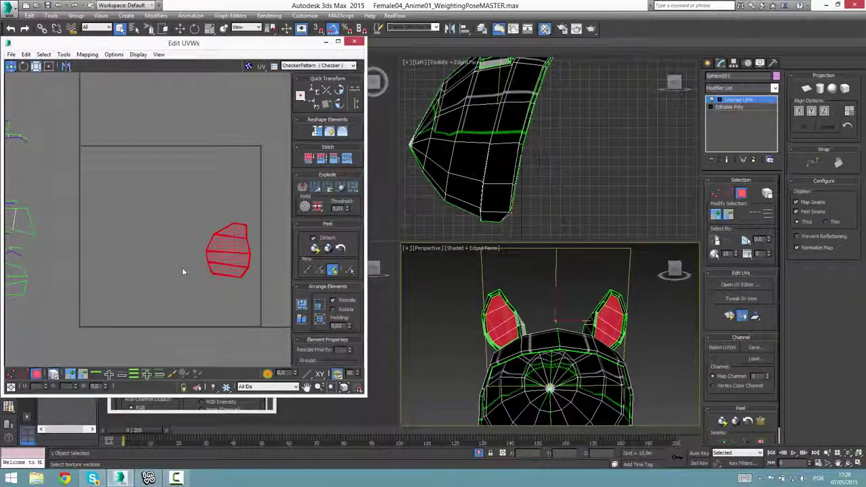
left_click(184, 271)
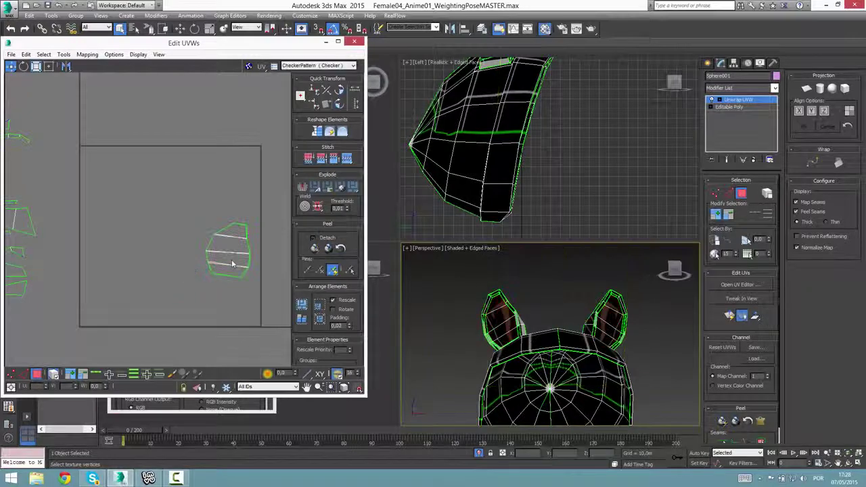
Separate the two stacked inner-ear islands, placing one near each side edge of the tile at about the same height
left_click(233, 265)
left_click_drag(232, 278, 239, 208)
left_click_drag(180, 213, 110, 242)
left_click(230, 264)
left_click_drag(236, 265, 242, 241)
left_click_drag(211, 279, 105, 282)
left_click_drag(101, 231, 235, 246)
left_click_drag(103, 265, 98, 234)
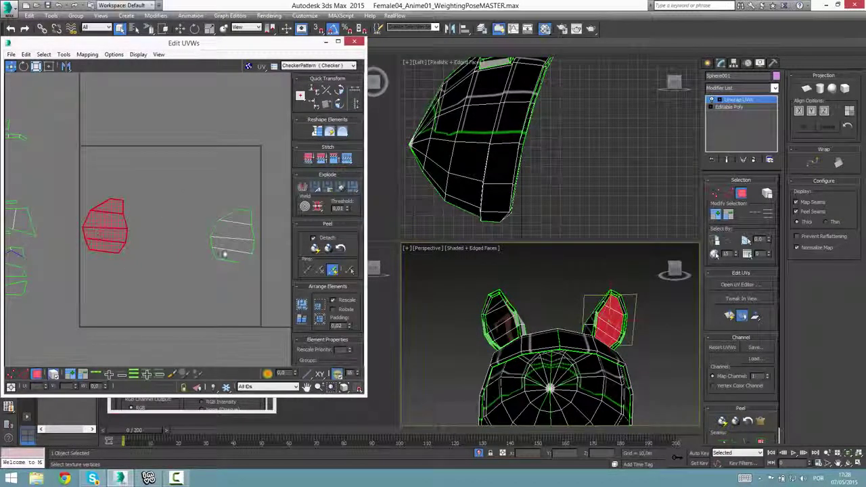
left_click_drag(236, 254, 238, 246)
Select the two inner-ear islands in turn to check which ear each one belongs to
left_click(116, 238)
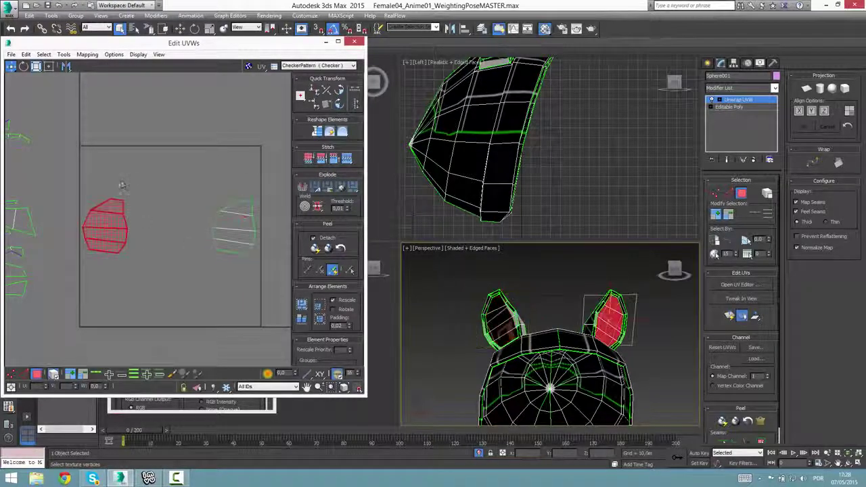
left_click(234, 237)
left_click(116, 240)
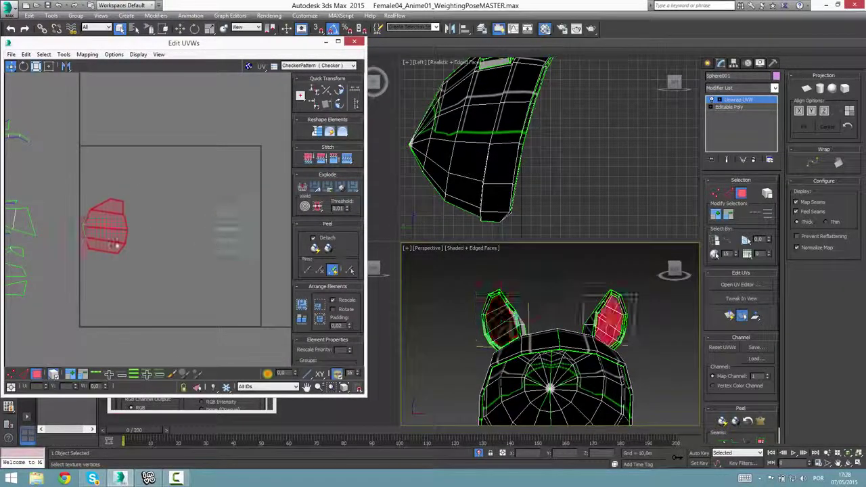
left_click(224, 242)
middle_click_drag(177, 273, 207, 282)
scroll(195, 291, "down", 2)
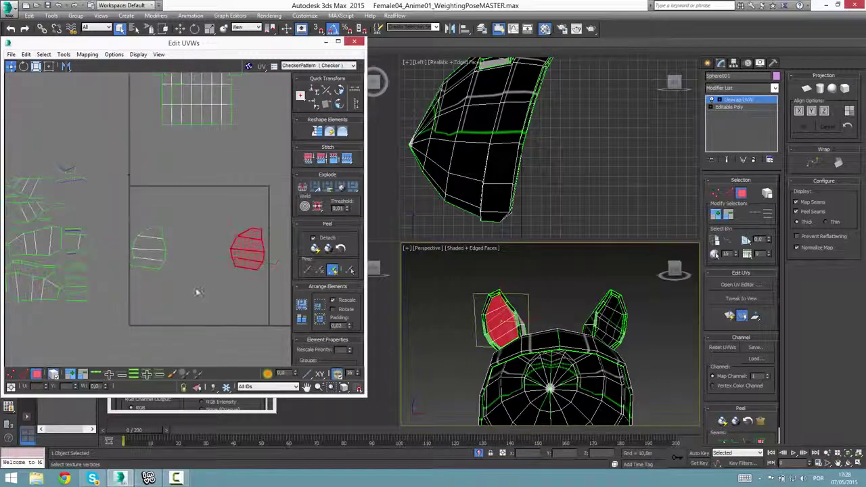
middle_click_drag(157, 242, 187, 247)
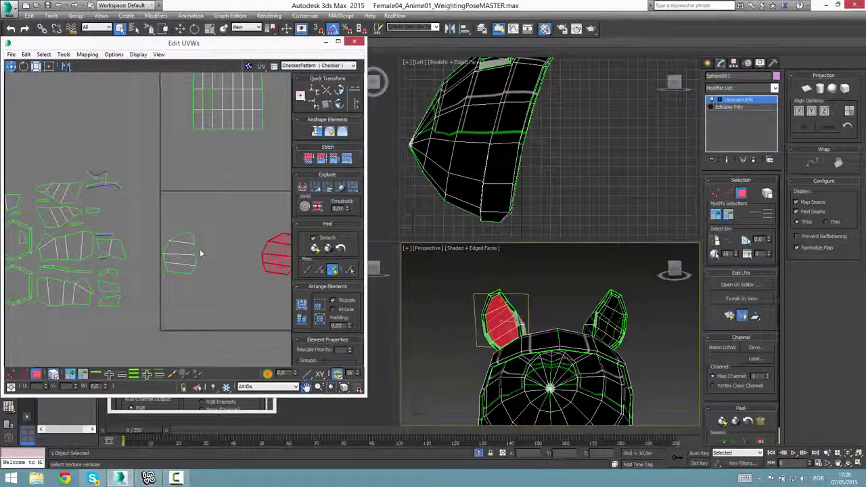
Select the column of four faces on the back of one ear and break it off from the neighbouring UVs
middle_click_drag(535, 354, 679, 350, "alt")
left_click(482, 349)
left_click(491, 333, "ctrl")
left_click(492, 319, "ctrl")
left_click(499, 308, "ctrl")
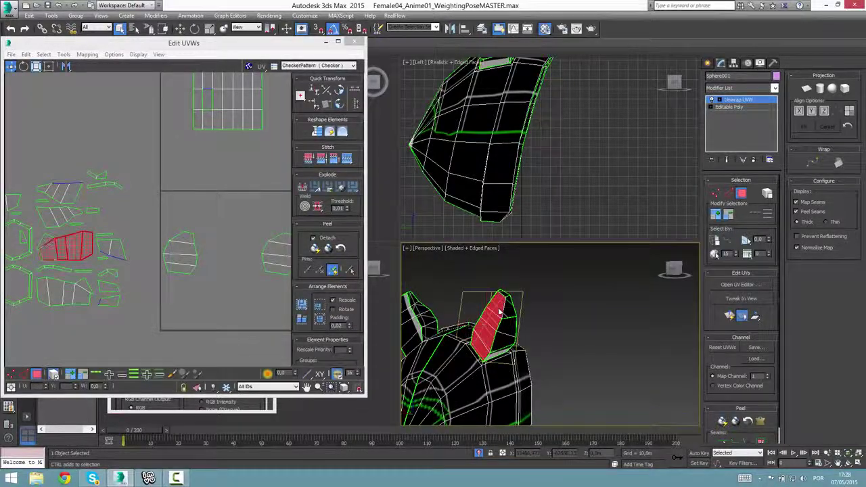
middle_click_drag(219, 291, 257, 294)
left_click_drag(118, 248, 158, 234)
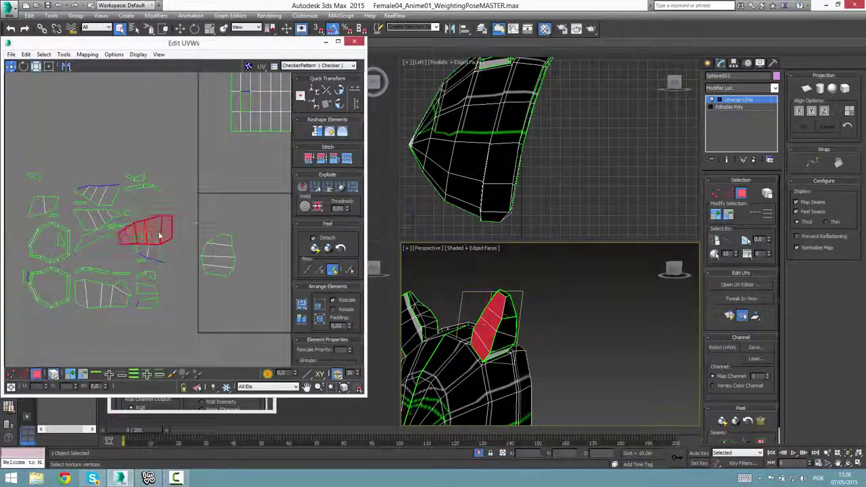
key("ctrl+z")
right_click(113, 245)
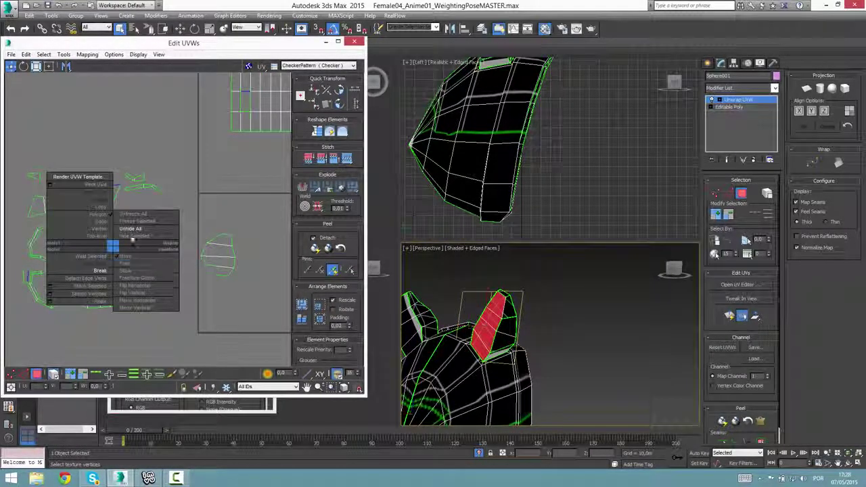
left_click(101, 272)
Move the broken back-of-ear piece into the tile, below the matching ear's inner island
middle_click_drag(176, 304, 157, 288)
left_click_drag(98, 241, 231, 286)
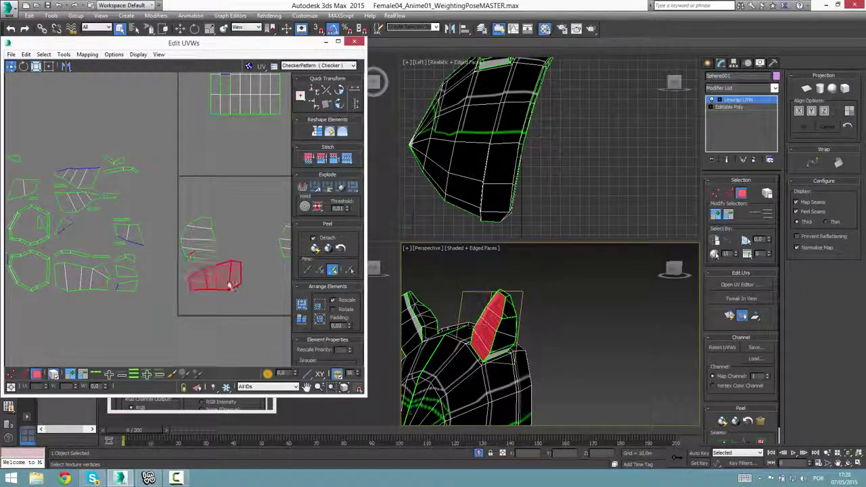
middle_click_drag(271, 300, 217, 292)
left_click_drag(167, 273, 197, 284)
middle_click_drag(490, 296, 396, 306, "alt")
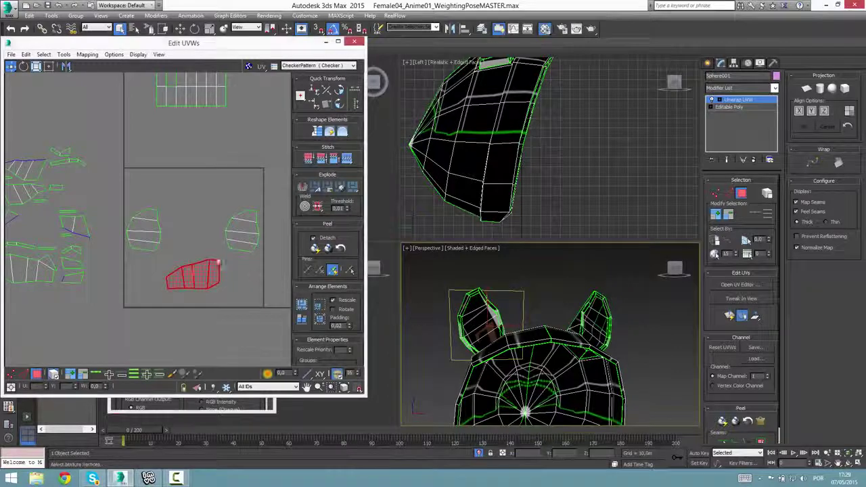
left_click_drag(196, 278, 252, 277)
Rotate the back-of-ear piece upright and move it up beside its inner-ear island, partly overlapping it
key("e")
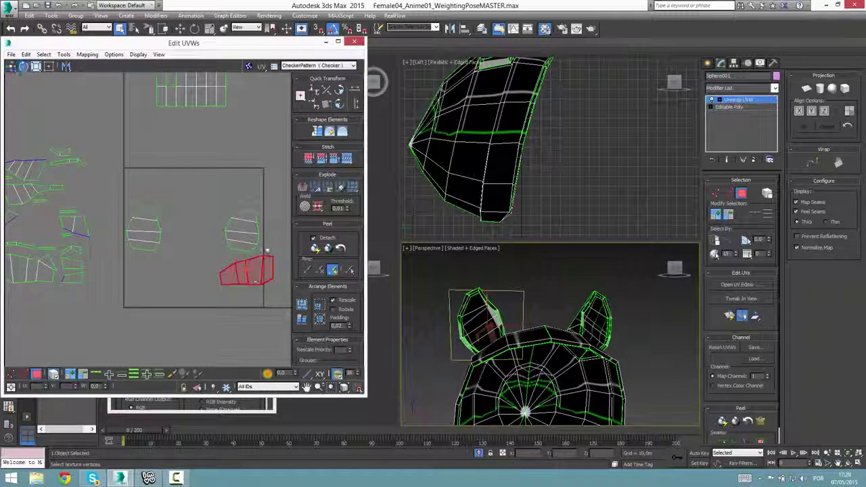
middle_click_drag(258, 250, 228, 254)
scroll(245, 257, "up", 2)
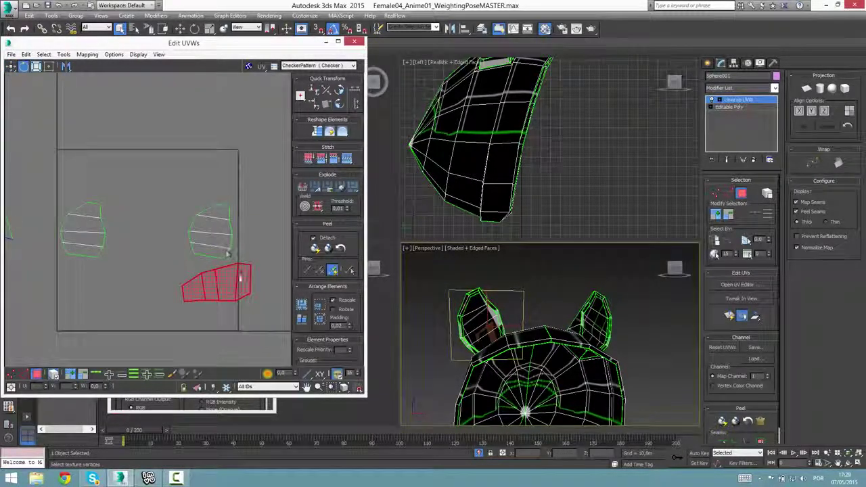
left_click_drag(250, 278, 236, 320)
key("w")
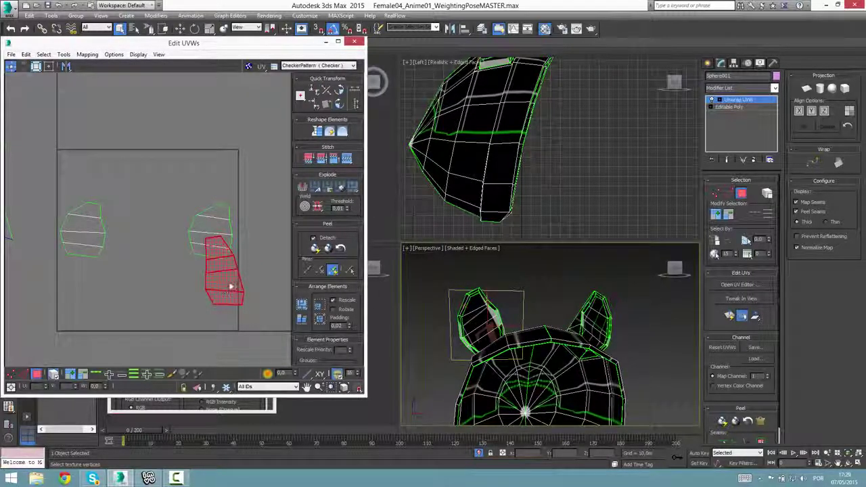
left_click_drag(230, 285, 201, 212)
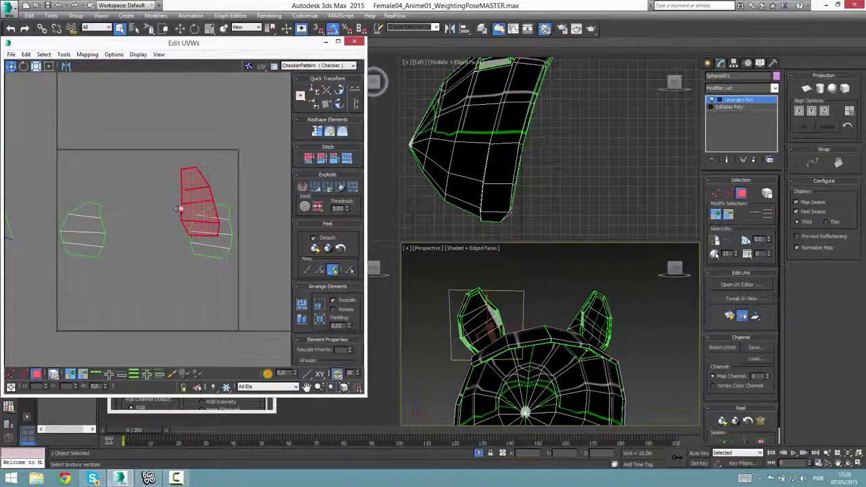
Compare the back-of-ear piece with its faces on the model, straighten it into a rectangular strip, and move it between the inner-ear islands
middle_click_drag(458, 312, 526, 297, "alt")
scroll(473, 354, "up", 4)
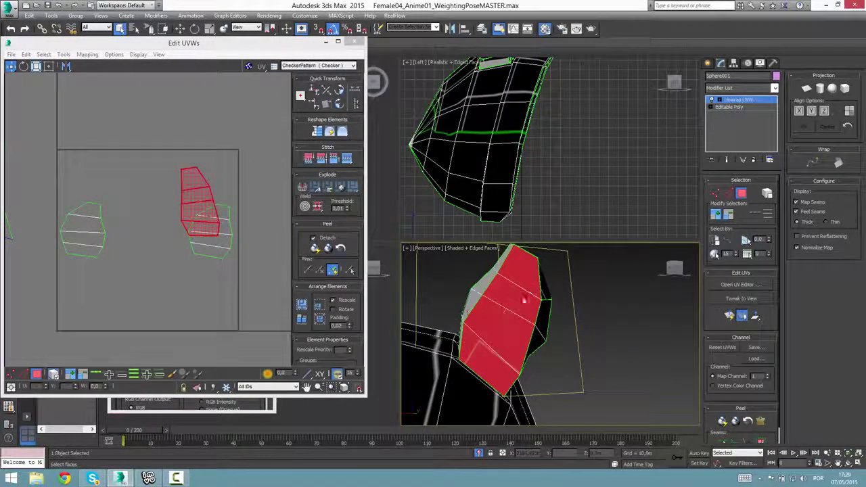
scroll(166, 225, "up", 2)
scroll(195, 230, "up", 3)
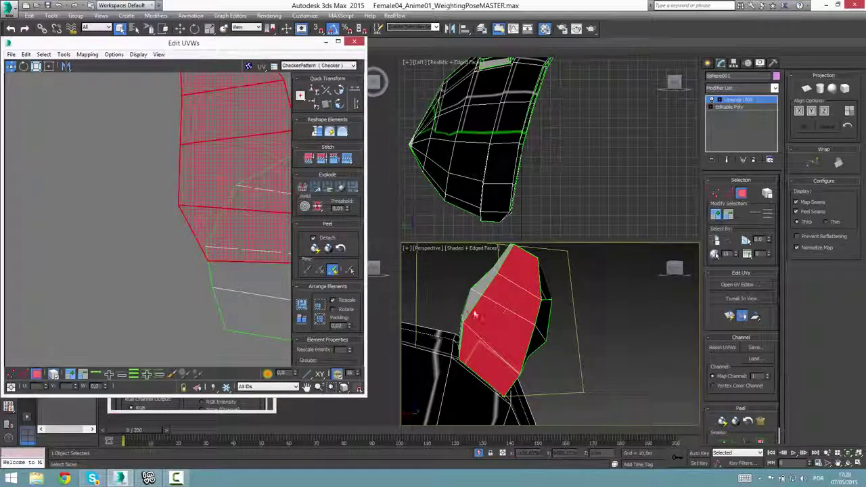
scroll(206, 202, "down", 3)
middle_click_drag(229, 187, 201, 196)
scroll(199, 191, "down", 2)
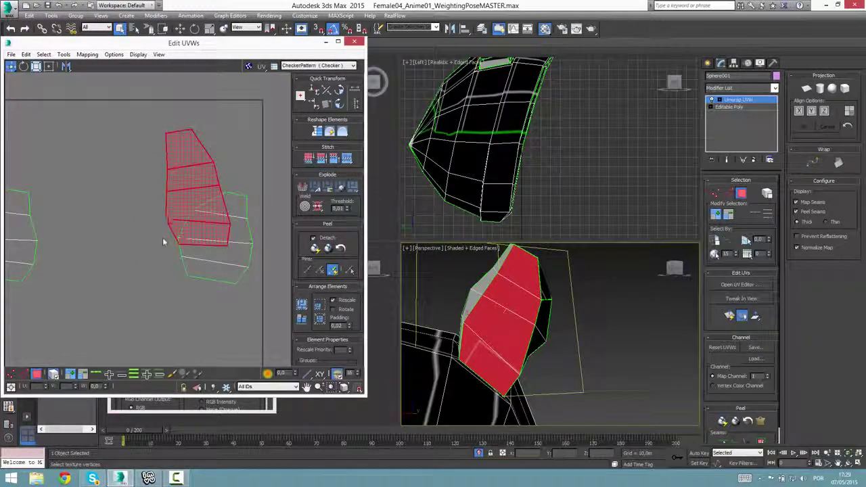
middle_click_drag(239, 184, 243, 200)
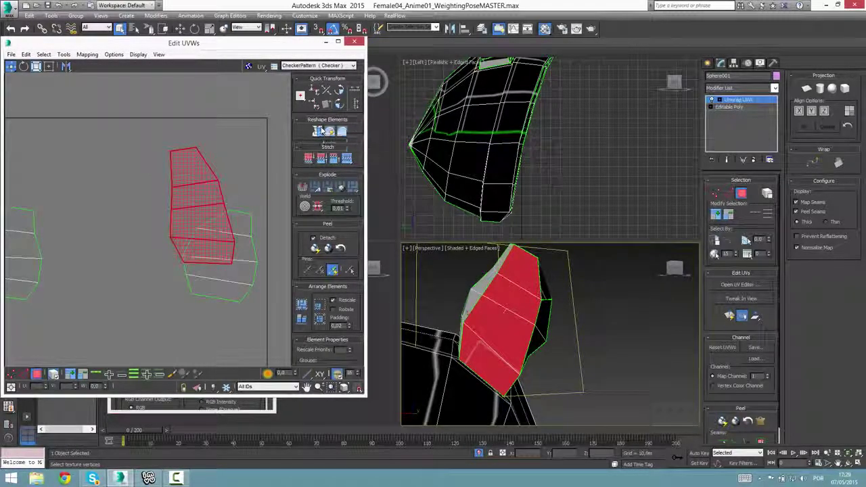
left_click(320, 132)
left_click_drag(198, 190, 129, 239)
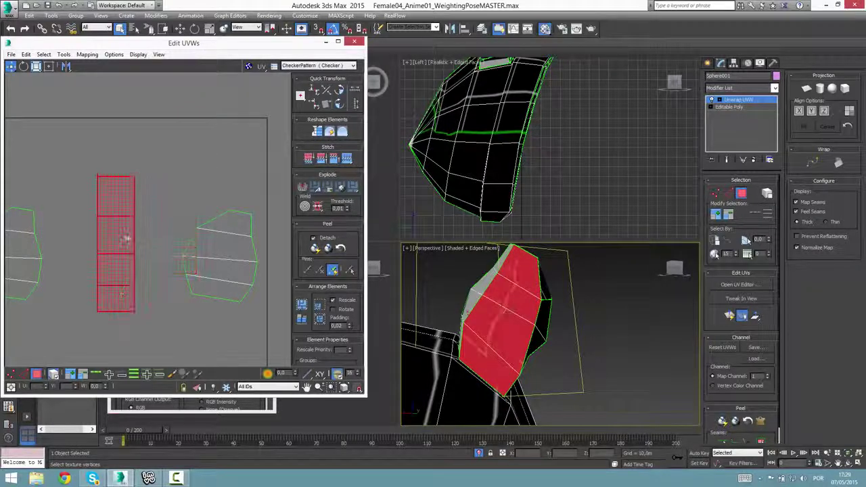
Move the straightened back-of-ear strip directly beside the inner-ear island nearest the tile's right edge
scroll(167, 146, "down", 2)
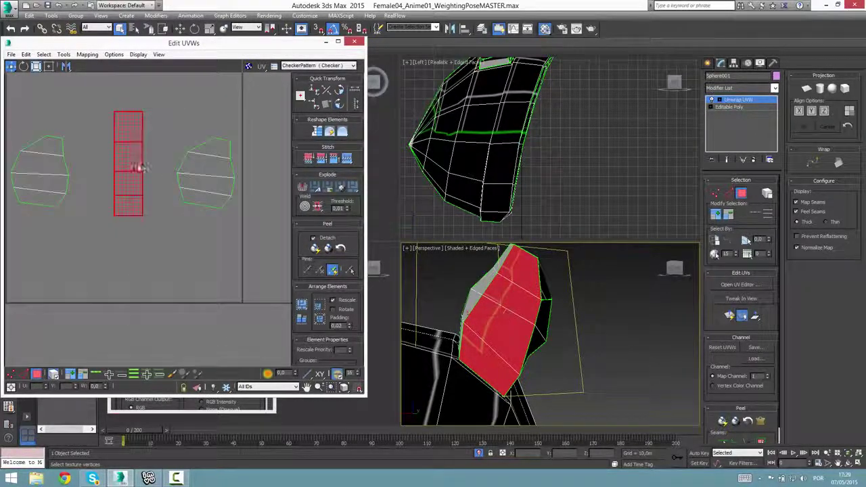
left_click_drag(135, 169, 245, 177)
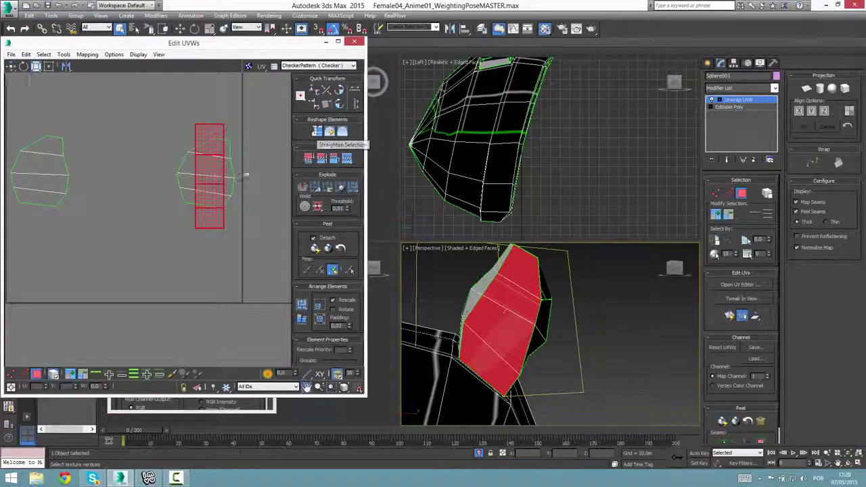
middle_click_drag(244, 177, 244, 187)
left_click_drag(238, 197, 189, 199)
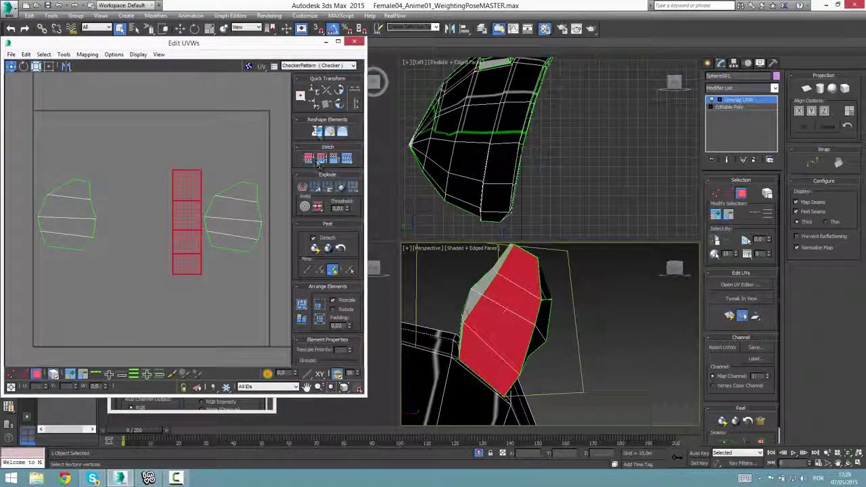
Try straightening the inner-ear island beside the strip into a rectangle and compare it with its faces on the model
left_click_drag(243, 136, 253, 295)
left_click(316, 131)
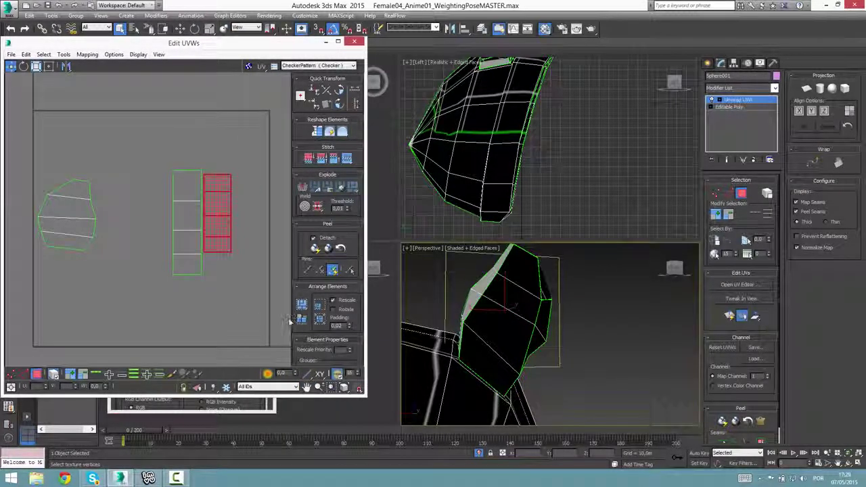
left_click(237, 236)
left_click(217, 211)
middle_click_drag(548, 350, 381, 351, "alt")
left_click_drag(225, 214, 233, 233)
key("ctrl+z")
key("ctrl+z")
key("ctrl+z")
key("ctrl+z")
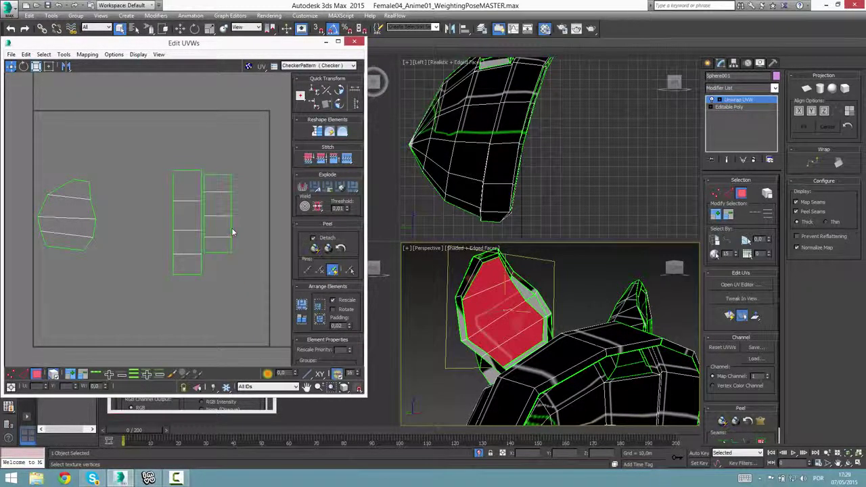
Move the inner-ear island slightly lower, straighten it into a rectangular strip, and shift it clear of the back-of-ear strip
left_click_drag(246, 232, 256, 261)
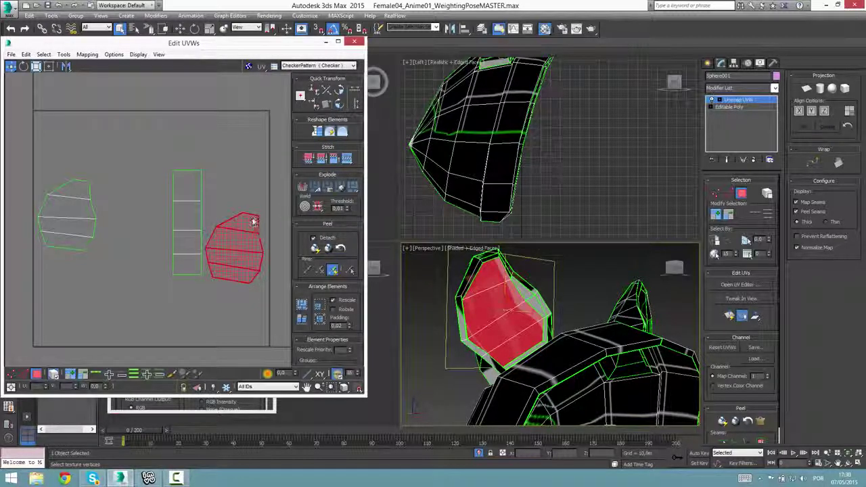
left_click(316, 132)
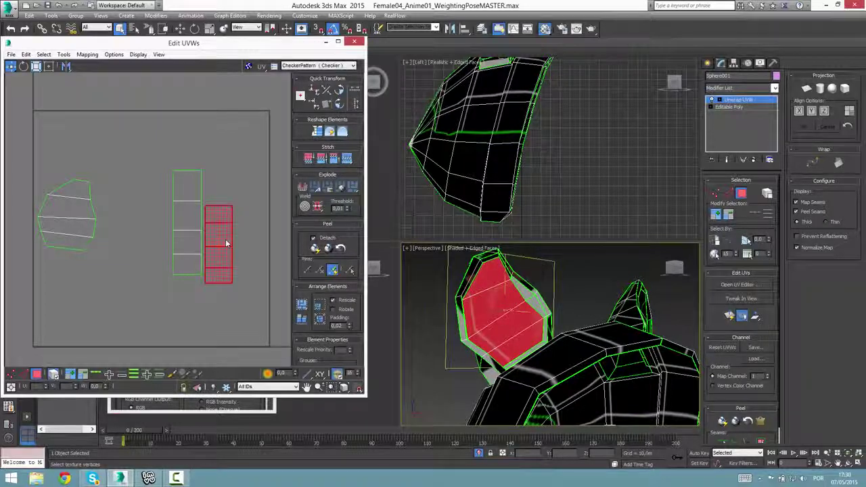
left_click_drag(226, 241, 242, 250)
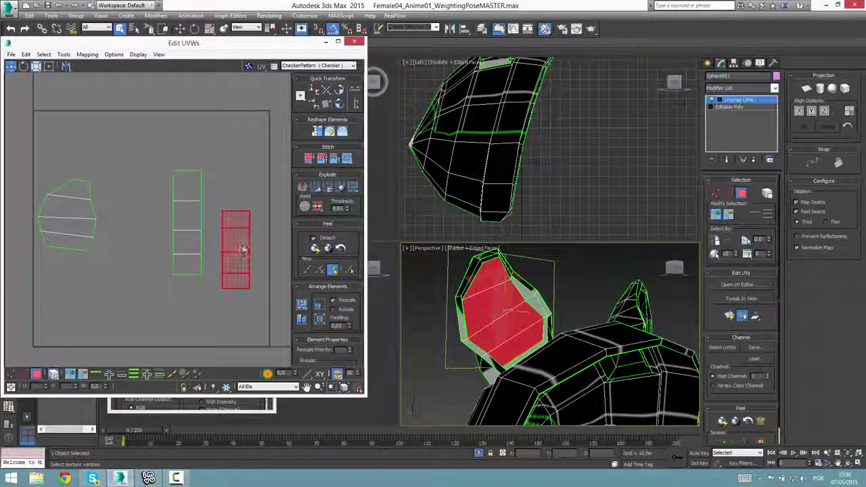
Place the inner-ear strip in the tile's upper-right corner and the longer back-of-ear strip directly beside it
left_click_drag(227, 291, 240, 257)
left_click_drag(192, 249, 210, 187)
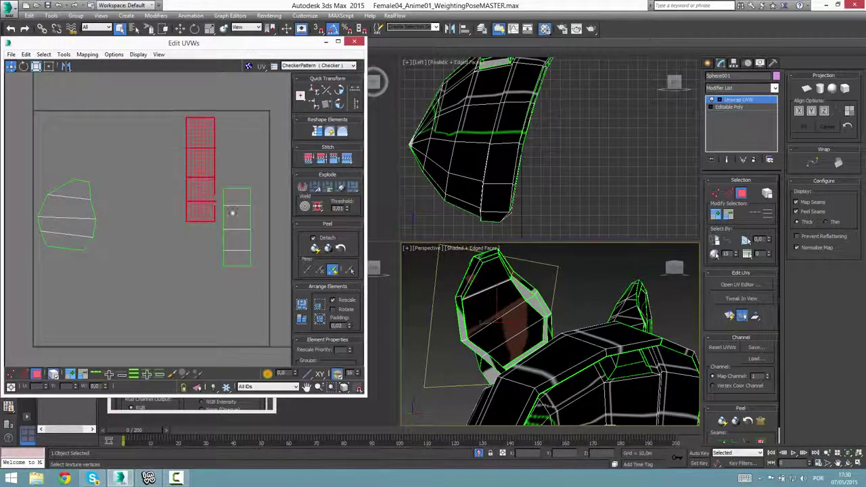
left_click_drag(237, 238, 257, 169)
left_click_drag(257, 167, 256, 166)
left_click(209, 190)
left_click_drag(211, 196, 228, 192)
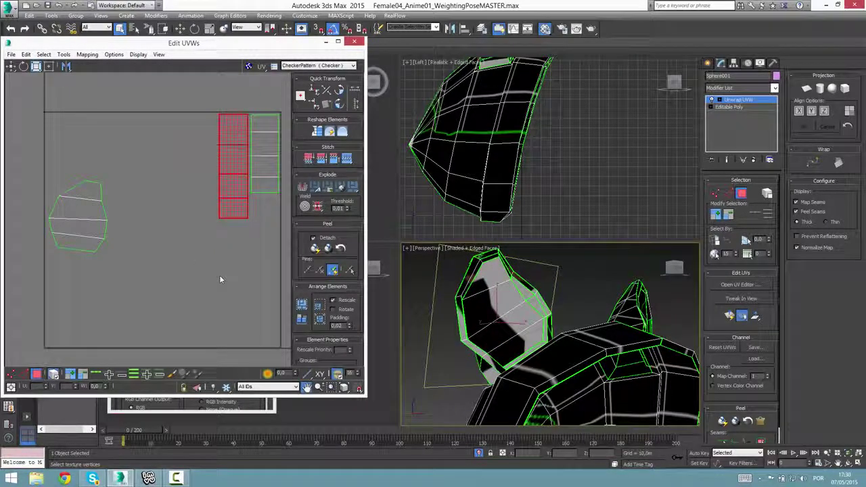
Select the faces running from base to tip along the narrow side of the same ear on the model
middle_click_drag(504, 318, 590, 323, "alt")
left_click(510, 377)
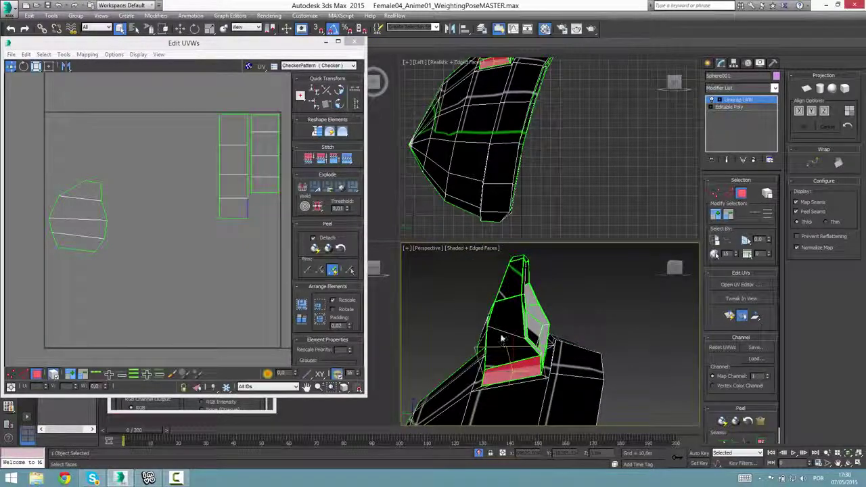
left_click(504, 343, "ctrl")
left_click(513, 284, "ctrl")
left_click(516, 331, "ctrl")
middle_click_drag(516, 334, 638, 348, "alt")
Break the selected ear-side faces off their neighbouring UVs and move the loose pieces to the lower part of the tile
scroll(231, 294, "down", 3)
middle_click_drag(231, 293, 265, 295)
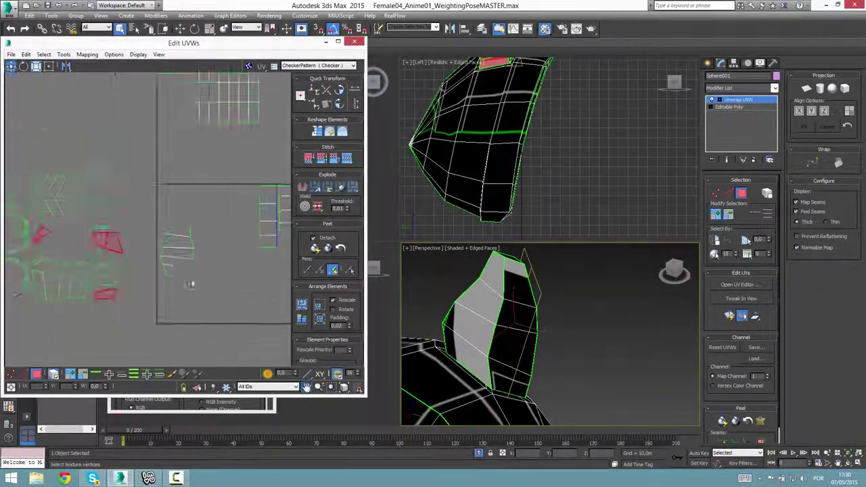
scroll(193, 284, "down", 1)
middle_click_drag(193, 285, 216, 280)
right_click(140, 240)
left_click(136, 262)
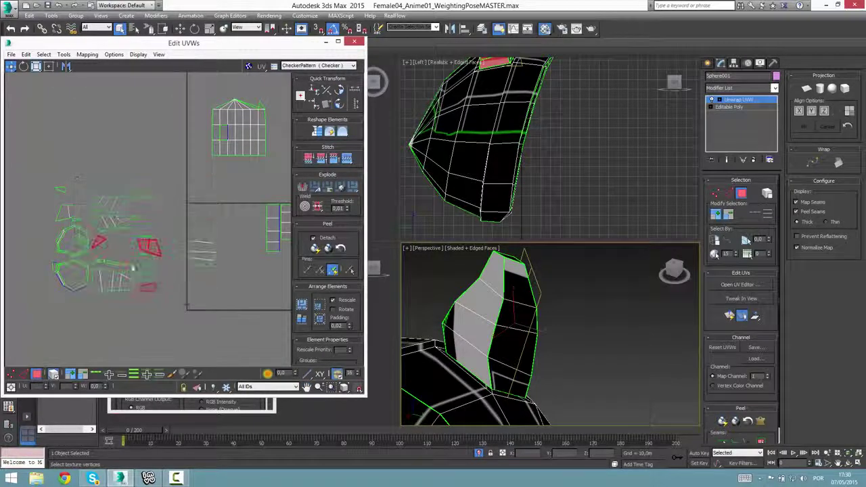
left_click_drag(168, 260, 300, 305)
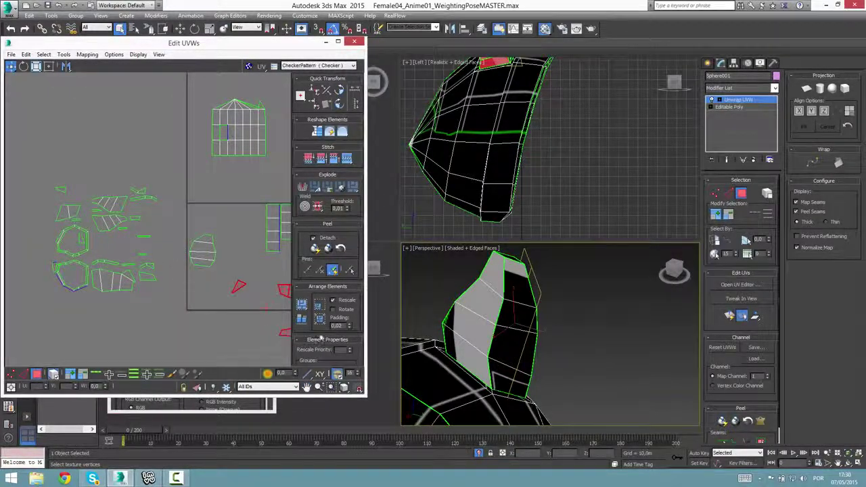
Stitch the loose ear-side pieces along their shared edges into one tapered island
middle_click_drag(467, 329, 409, 314, "alt")
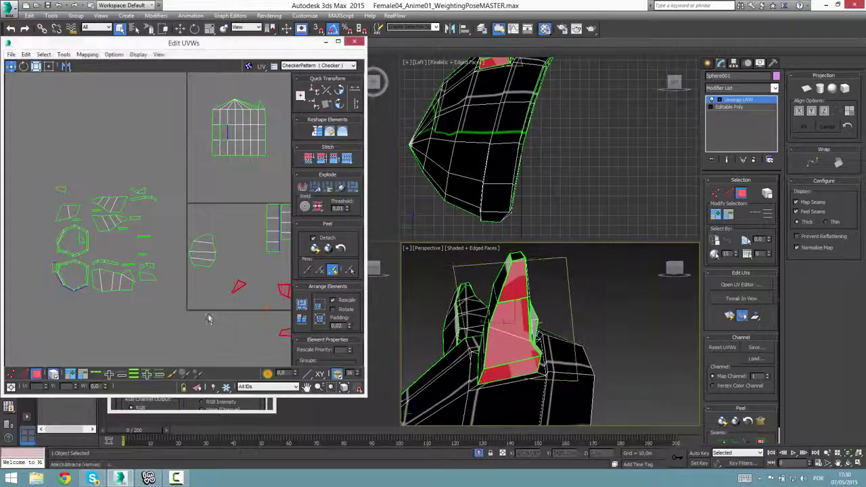
scroll(217, 320, "up", 2)
middle_click_drag(218, 320, 109, 300)
left_click(77, 341)
left_click(26, 375)
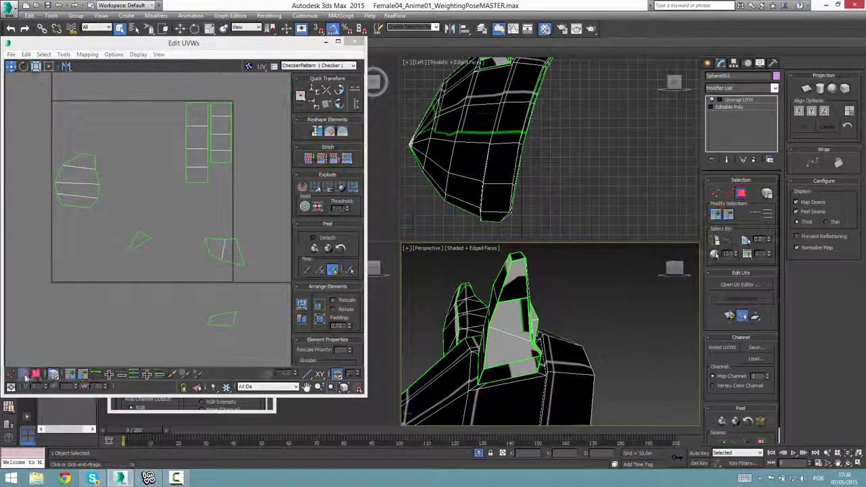
middle_click_drag(220, 264, 192, 273)
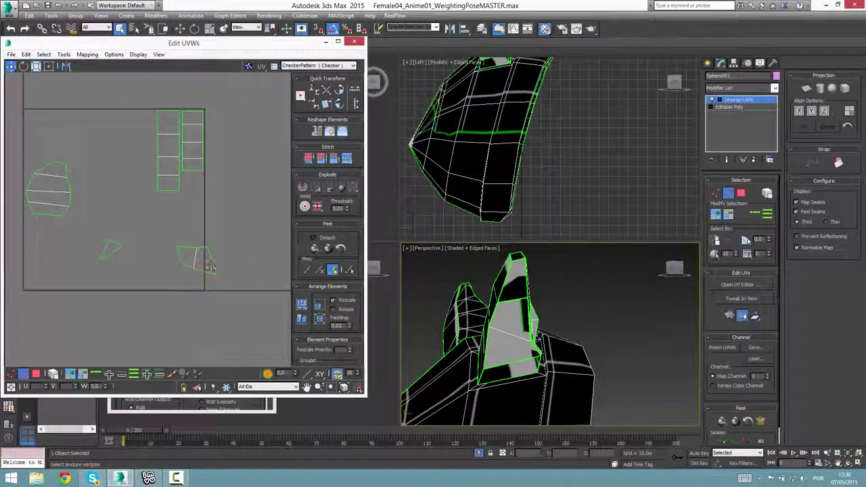
left_click(212, 261)
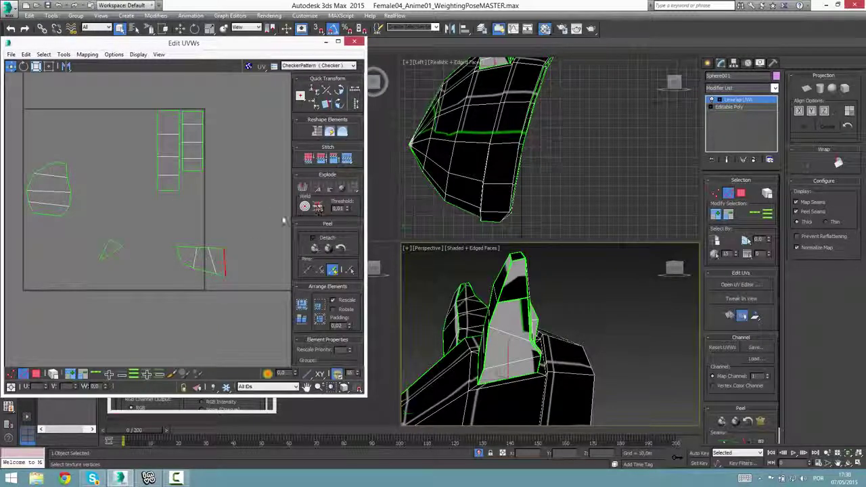
left_click(334, 160)
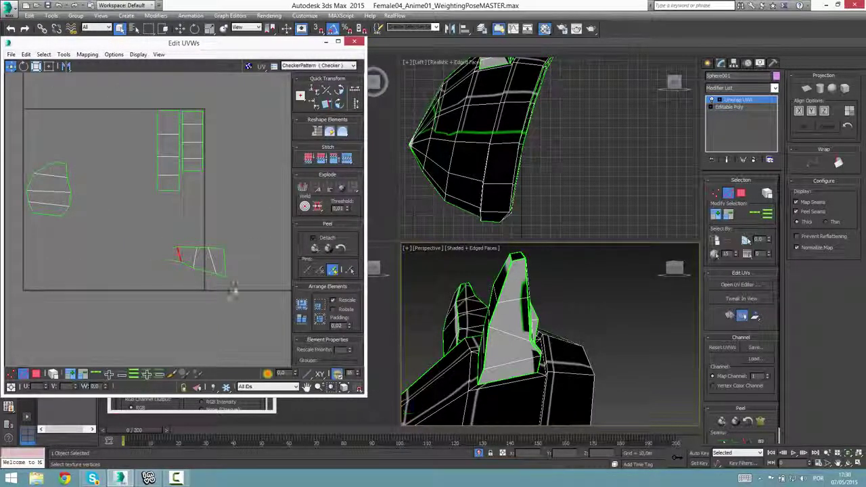
left_click_drag(234, 291, 252, 307)
left_click(123, 212)
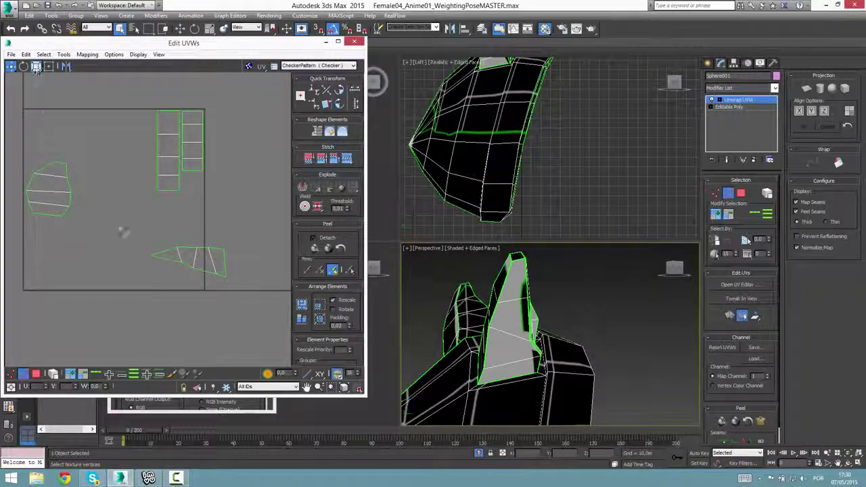
Rotate the tapered ear-side island upright and move it inside the tile, below the two strips
left_click_drag(124, 232, 233, 291)
middle_click_drag(204, 236, 173, 245)
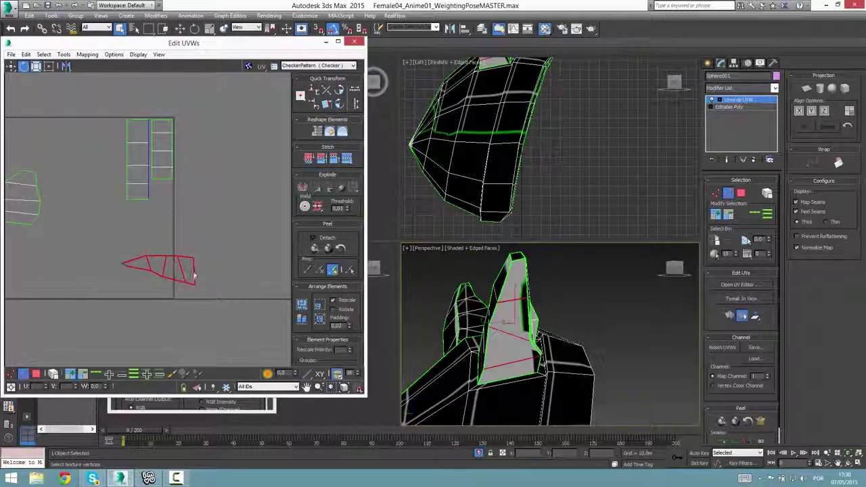
left_click_drag(194, 276, 169, 274)
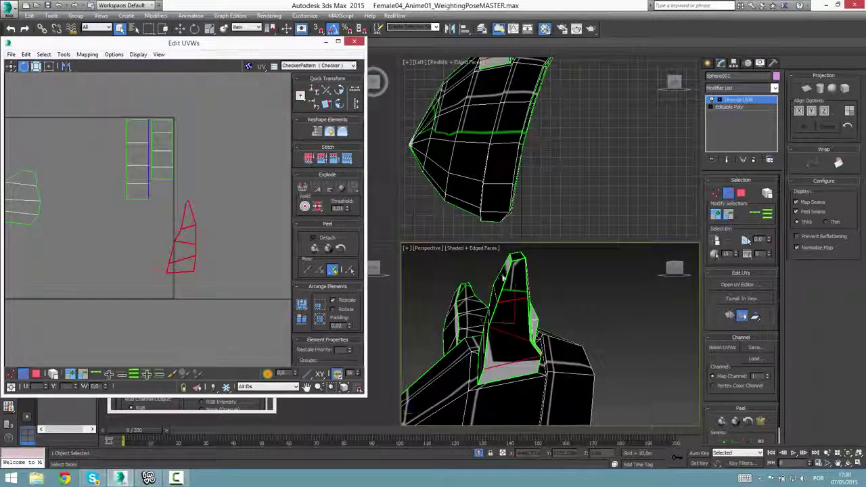
key("w")
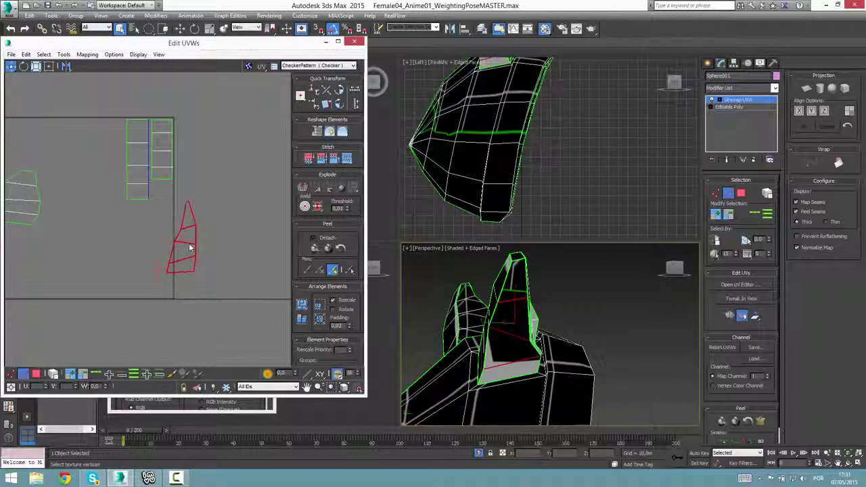
left_click_drag(190, 249, 130, 272)
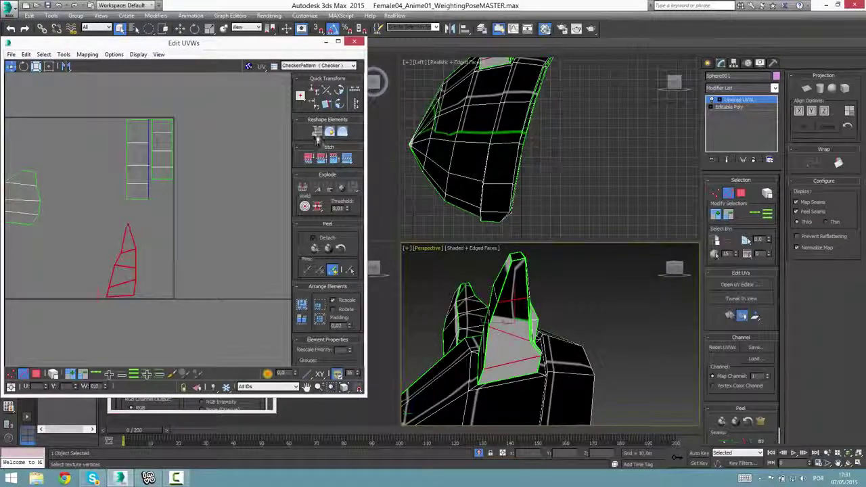
Straighten the ear-side island into a rectangular strip and move it up beside the back-of-ear strip
left_click(197, 263)
left_click(107, 289)
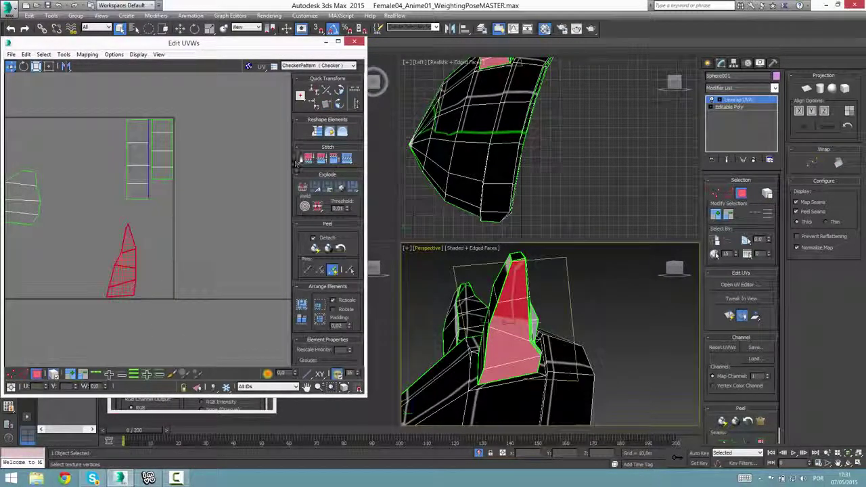
left_click(316, 133)
middle_click_drag(191, 304, 218, 295)
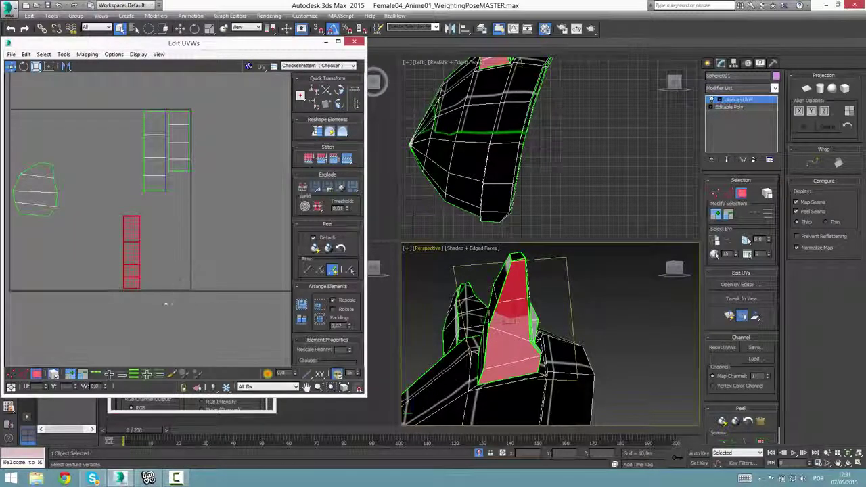
left_click_drag(132, 248, 132, 144)
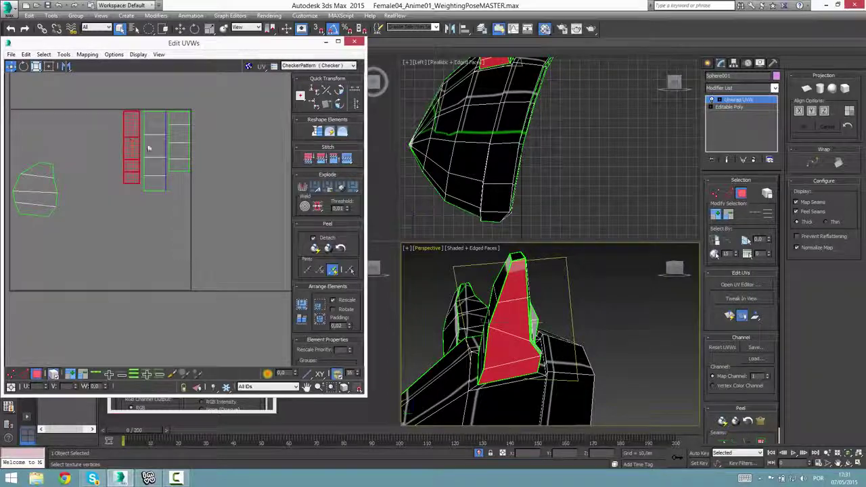
Compare the packed ear strips and the remaining inner-ear island with their matching faces on the model
left_click(179, 143)
left_click(155, 144)
middle_click_drag(501, 352, 447, 372, "alt")
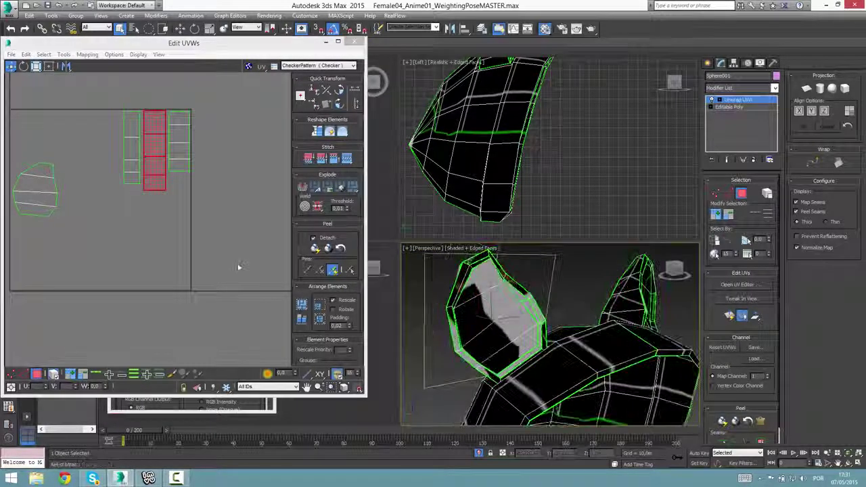
scroll(173, 288, "down", 3)
left_click_drag(90, 208, 111, 293)
middle_click_drag(126, 302, 169, 313)
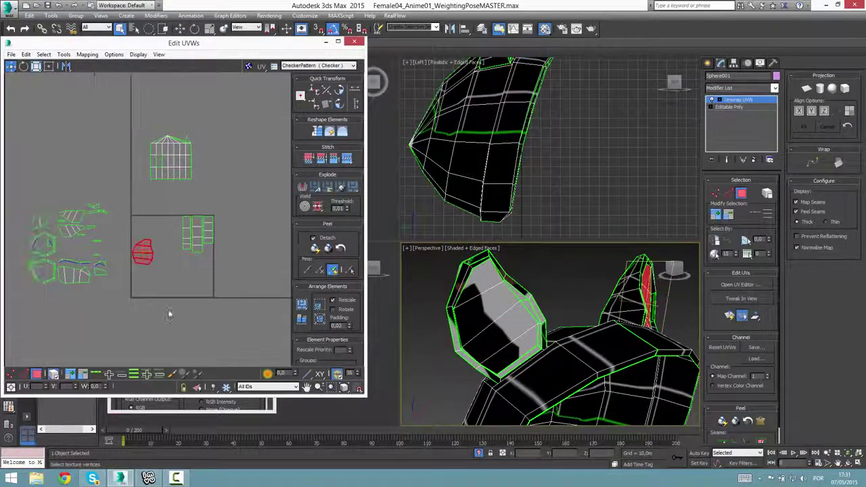
scroll(167, 310, "up", 4)
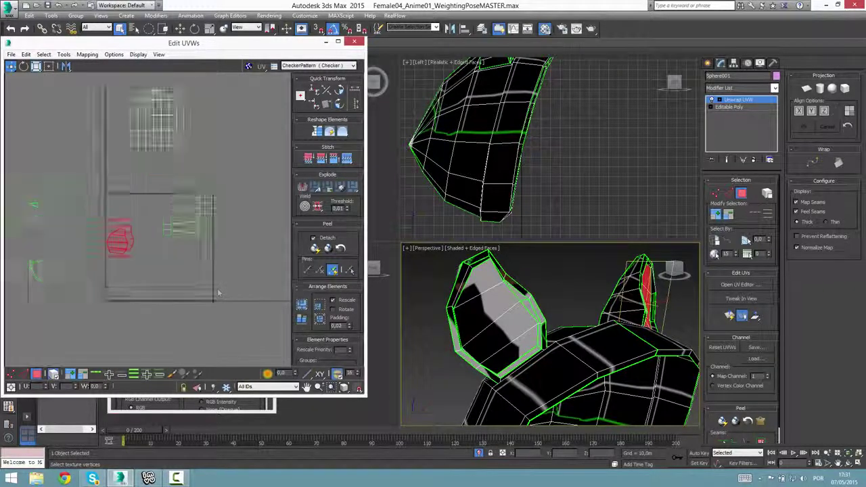
left_click(170, 189)
left_click(179, 243)
middle_click_drag(186, 210, 188, 255)
scroll(189, 250, "up", 3)
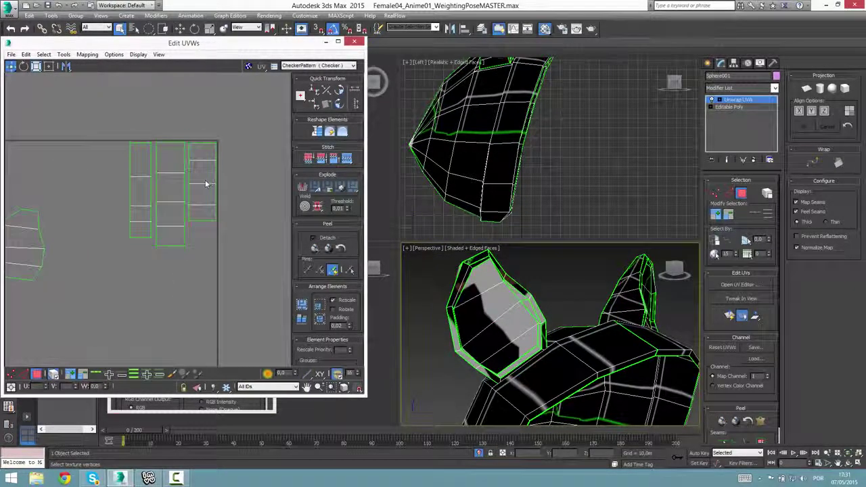
left_click(207, 184)
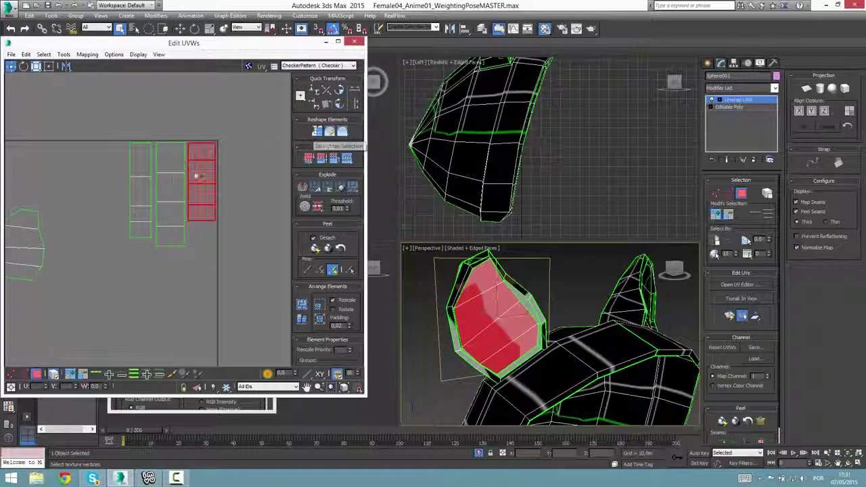
Move the other ear's inner island to the tile's lower-right corner, below the packed strips
middle_click_drag(39, 247, 62, 248)
left_click(62, 248)
middle_click_drag(100, 297, 114, 267)
left_click_drag(75, 222, 238, 302)
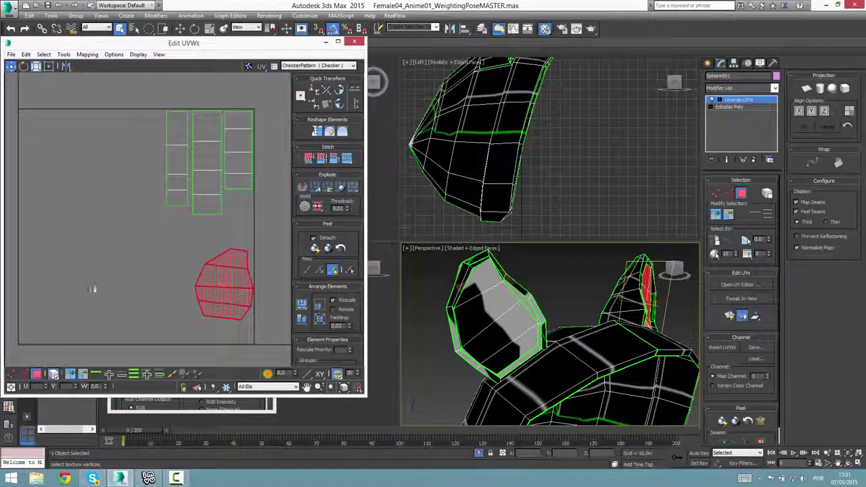
Select the main hood island and examine its gap and the matching area at the ear's base on the model
scroll(105, 229, "down", 3)
middle_click_drag(117, 228, 168, 291)
left_click(153, 145)
middle_click_drag(152, 182, 166, 232)
scroll(165, 232, "up", 3)
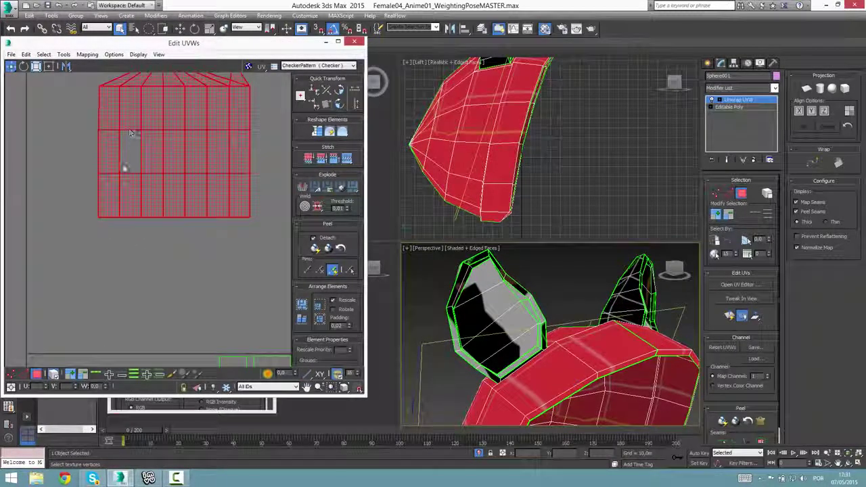
middle_click_drag(500, 325, 533, 337, "alt")
scroll(569, 360, "up", 3)
middle_click_drag(632, 322, 546, 369, "alt")
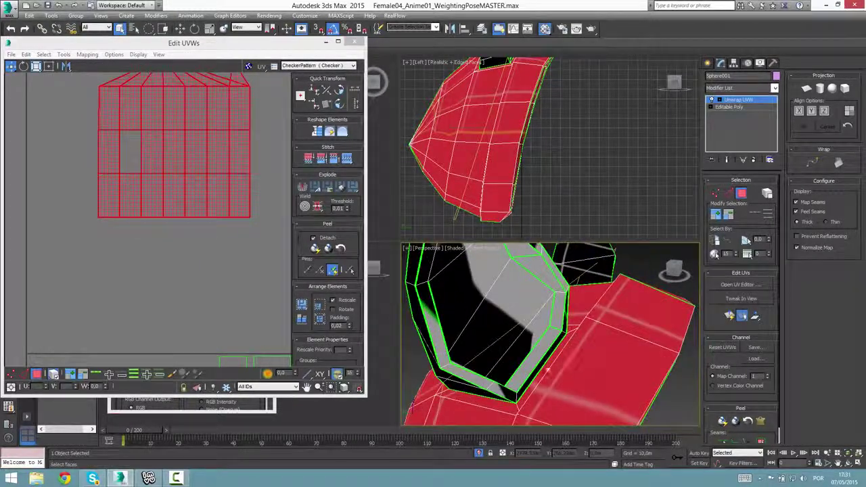
Reselect the main hood island and compare its gap, fan-shaped tip and stray triangle with the matching faces on the model
scroll(564, 325, "up", 2)
middle_click_drag(564, 326, 529, 352)
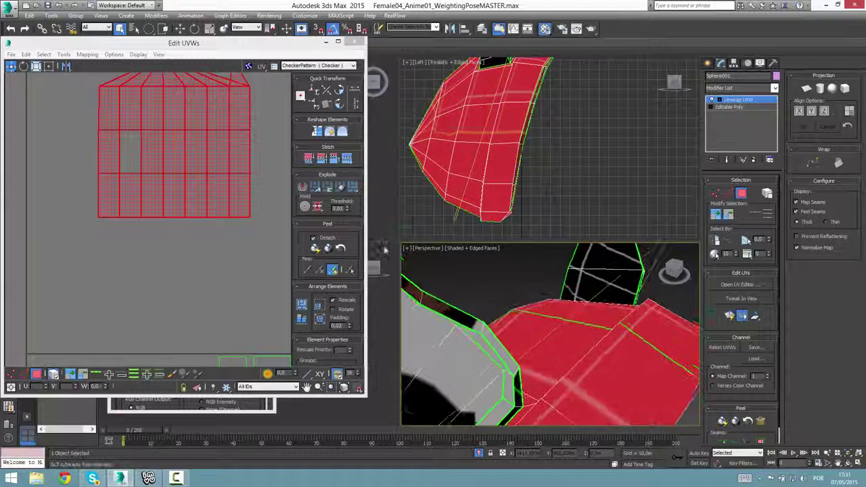
left_click(134, 147)
left_click(166, 155)
scroll(165, 155, "down", 4)
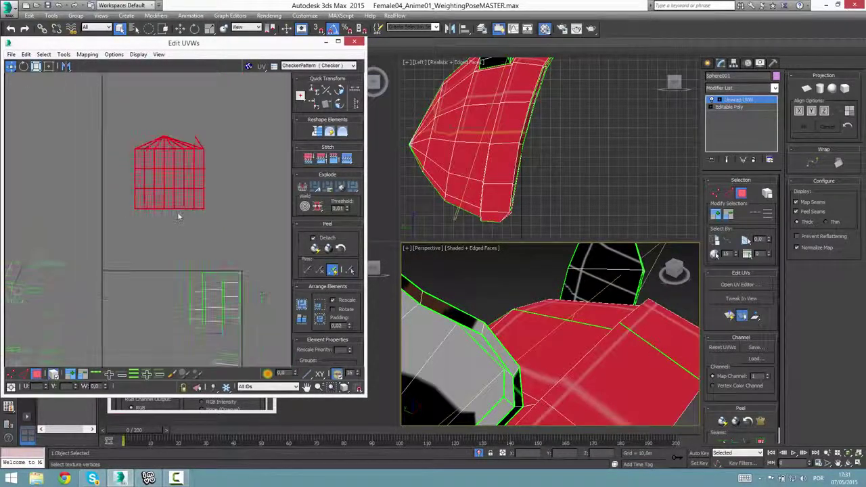
scroll(589, 365, "down", 6)
middle_click_drag(561, 338, 587, 295, "alt")
scroll(557, 293, "up", 5)
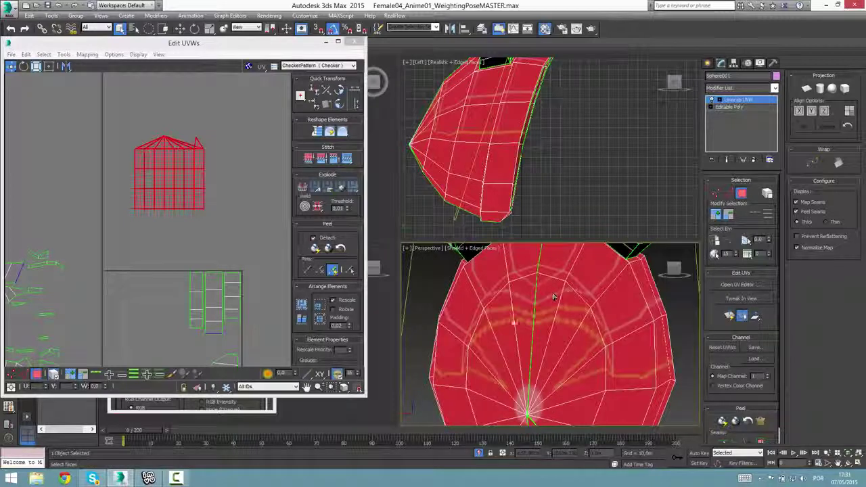
scroll(182, 195, "up", 6)
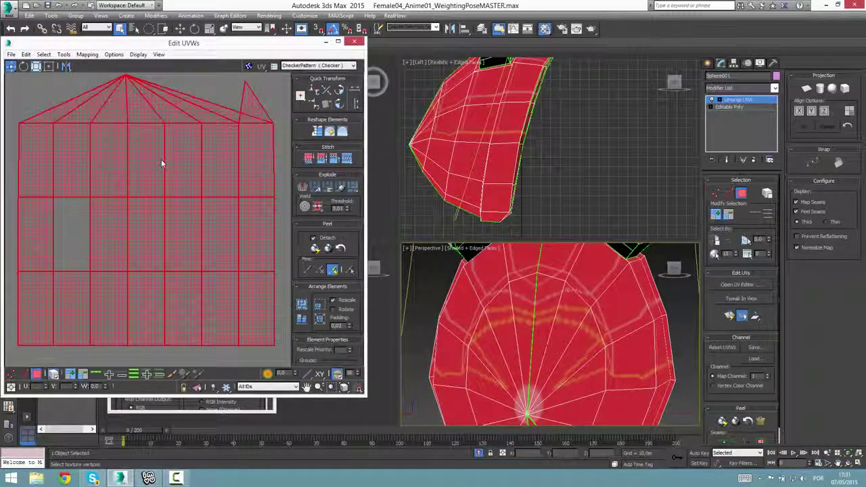
Try to straighten the whole main hood island into a rectangular grid, and undo the result after checking the model
left_click(318, 133)
scroll(195, 243, "down", 5)
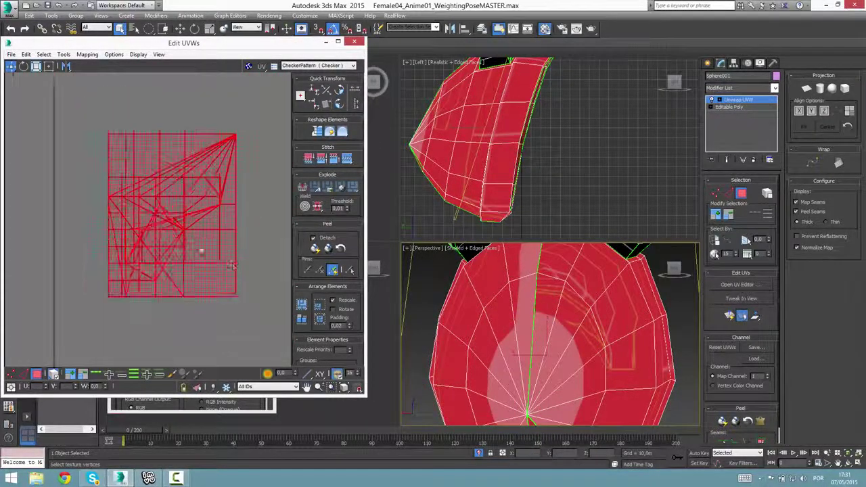
middle_click_drag(559, 337, 613, 343, "alt")
scroll(610, 343, "down", 5)
key("ctrl+z")
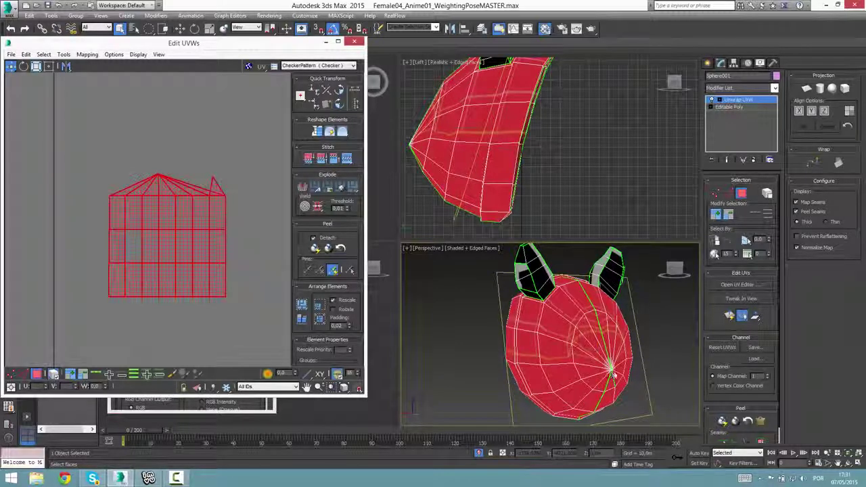
Try to break the selected vertices of the main hood island apart, and rejoin them
left_click(11, 374)
right_click(157, 174)
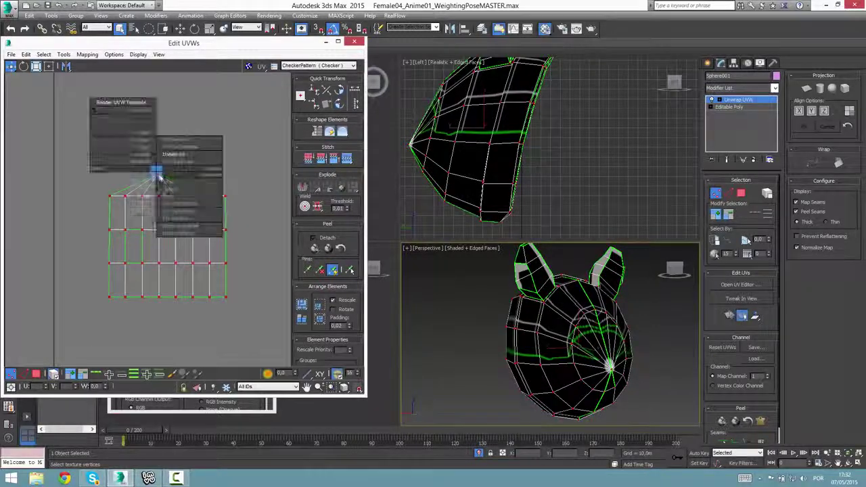
left_click(150, 197)
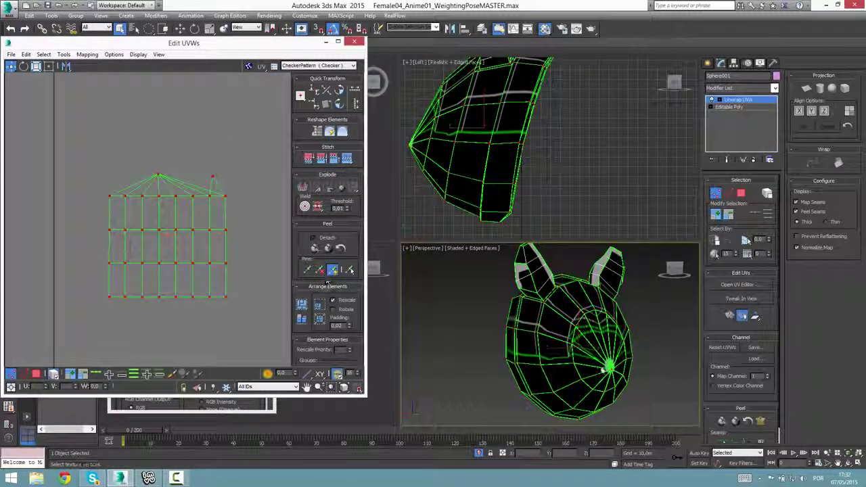
middle_click_drag(599, 343, 580, 368, "alt")
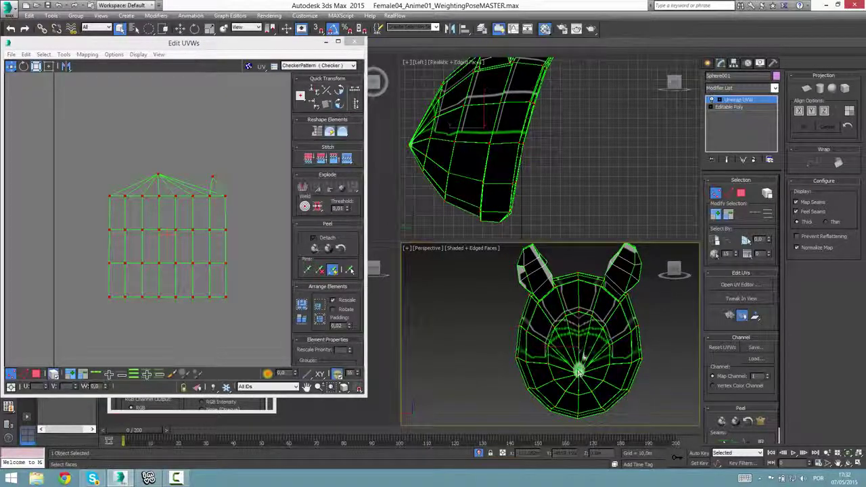
key("ctrl+w")
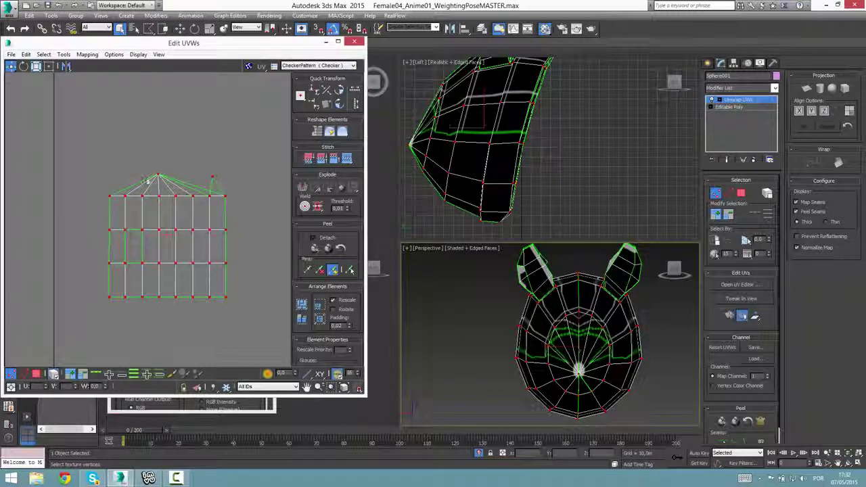
Try moving the peak UV vertex of the shell to see how the texture stretches at the sphere's pole
left_click(145, 190)
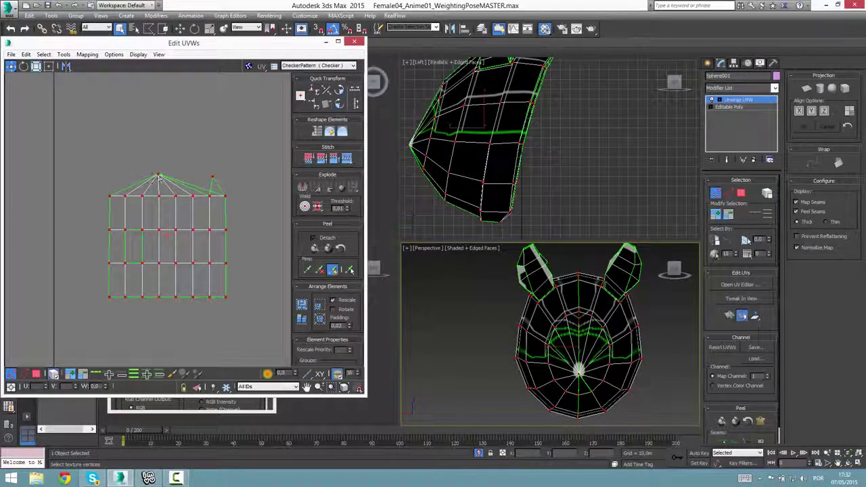
scroll(165, 203, "up", 2)
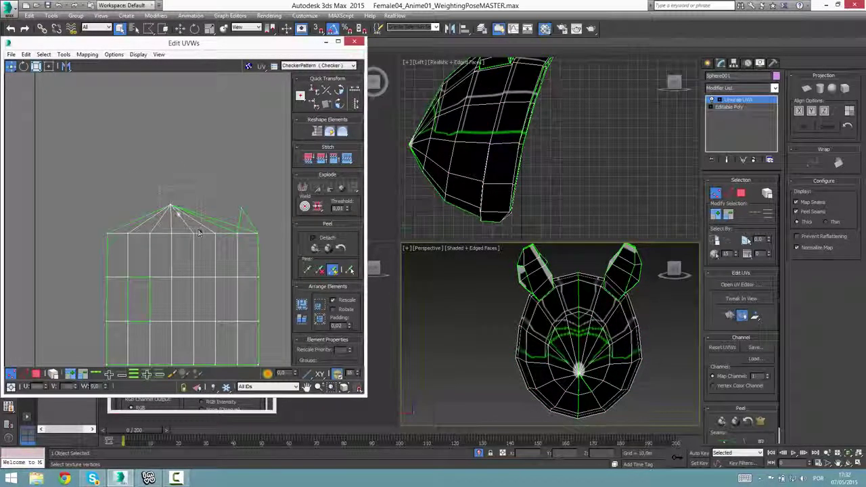
left_click_drag(172, 208, 222, 233)
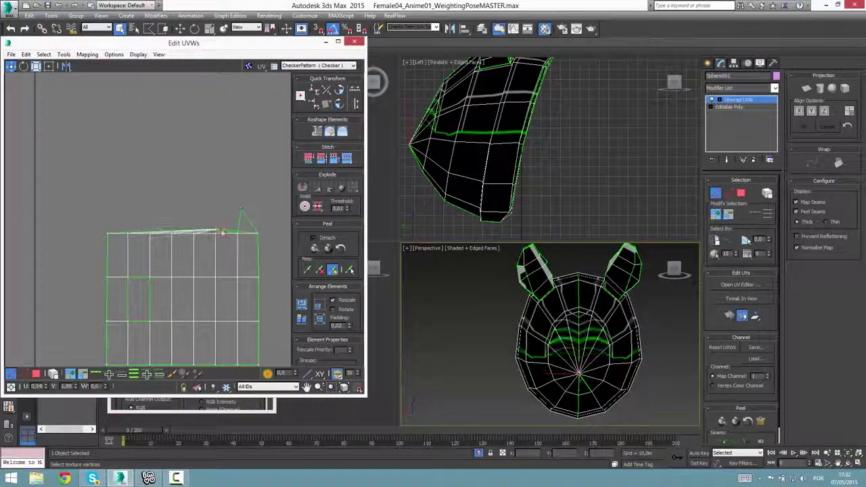
right_click(222, 233)
middle_click_drag(580, 370, 544, 314, "alt")
scroll(622, 364, "up", 4)
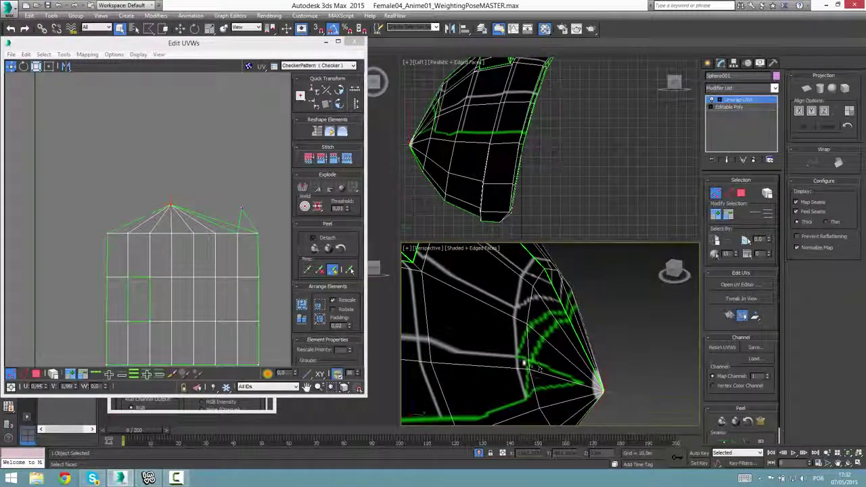
left_click_drag(171, 207, 173, 213)
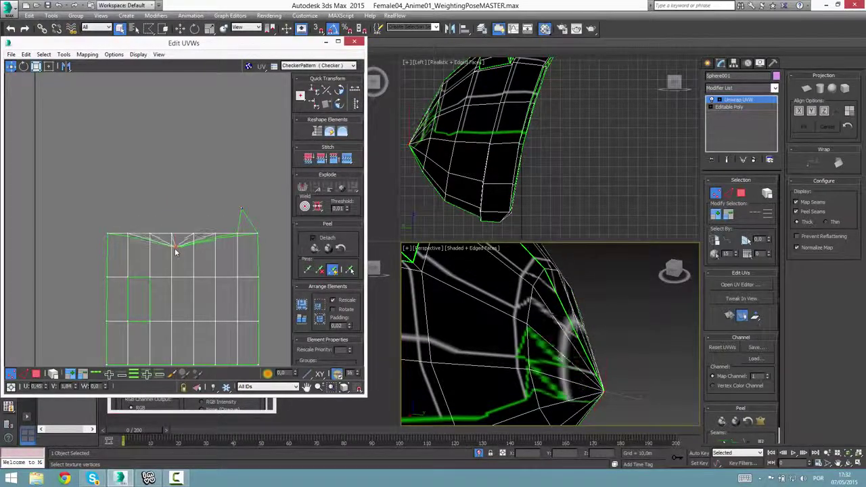
left_click_drag(176, 253, 172, 218)
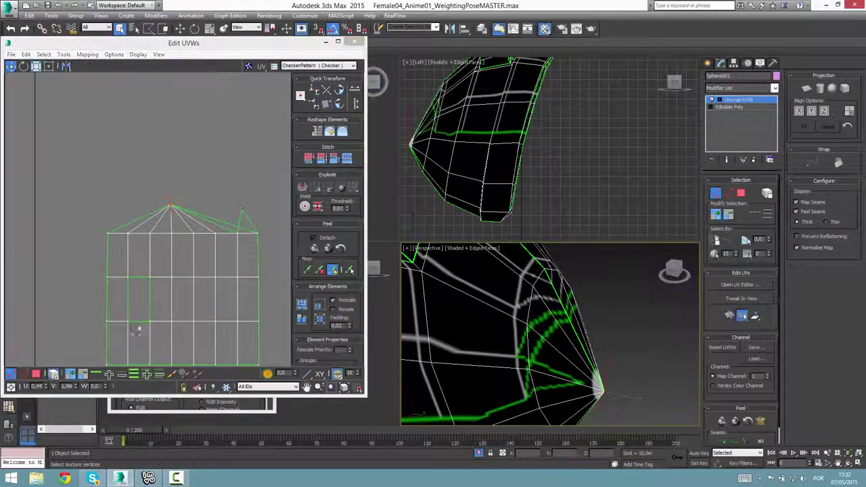
Try to weld all of the shell's UV vertices together
key("ctrl+a")
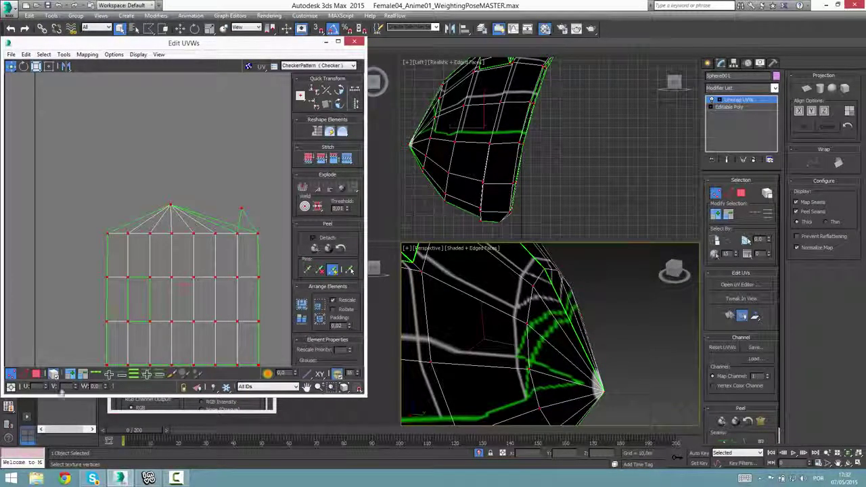
scroll(54, 376, "up", 2)
middle_click_drag(259, 193, 217, 207)
right_click(258, 146)
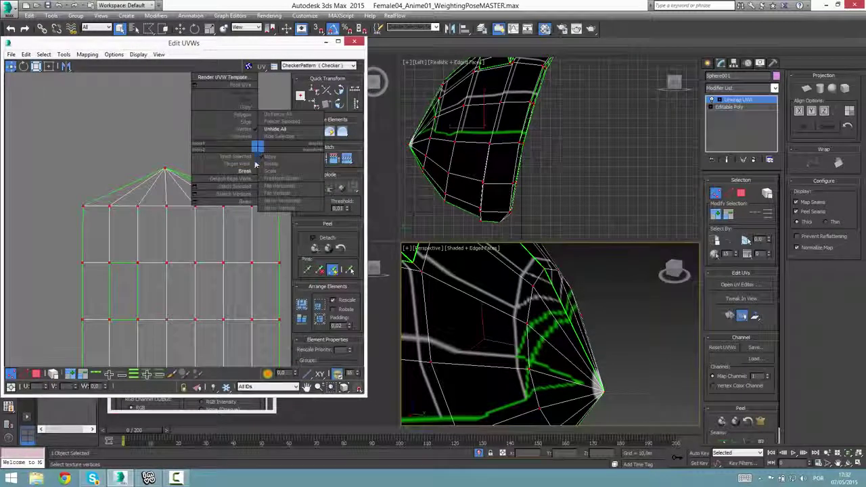
left_click(250, 161)
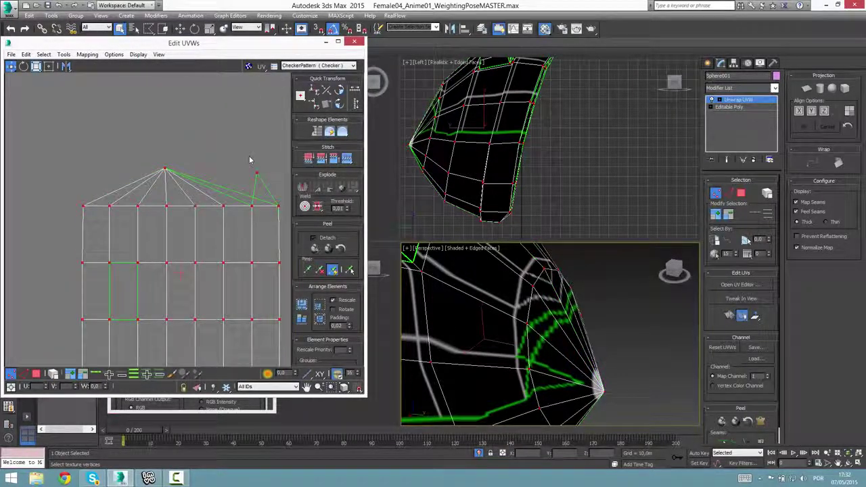
Target-weld the stray peak vertex beside the shell's upper edge onto the central peak vertex
right_click(257, 177)
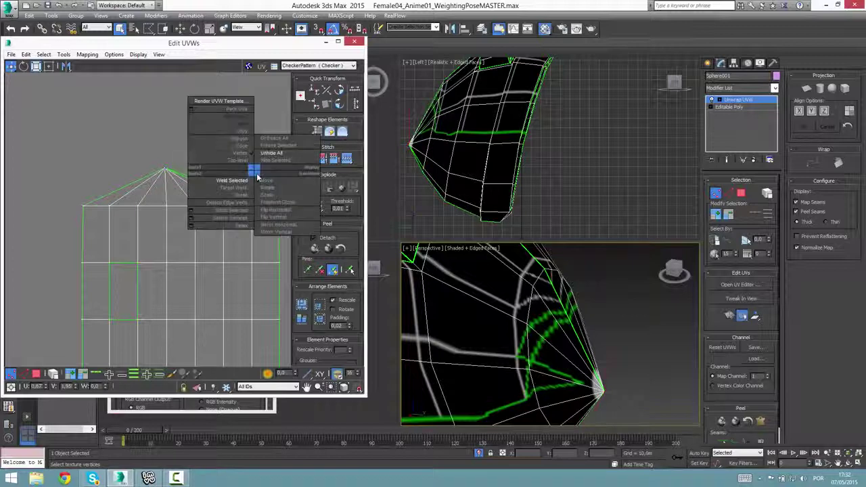
left_click(249, 181)
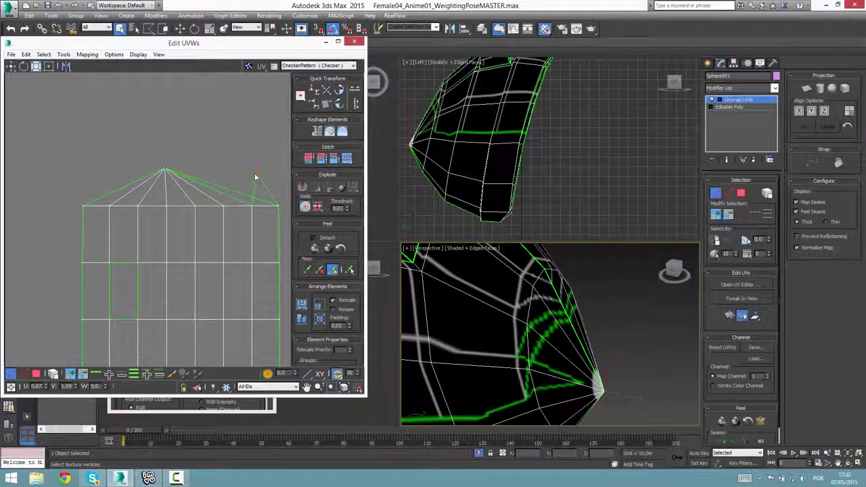
middle_click_drag(592, 346, 515, 344, "alt")
scroll(234, 232, "down", 3)
middle_click_drag(194, 196, 187, 201)
middle_click_drag(592, 372, 663, 298, "alt")
left_click(135, 176)
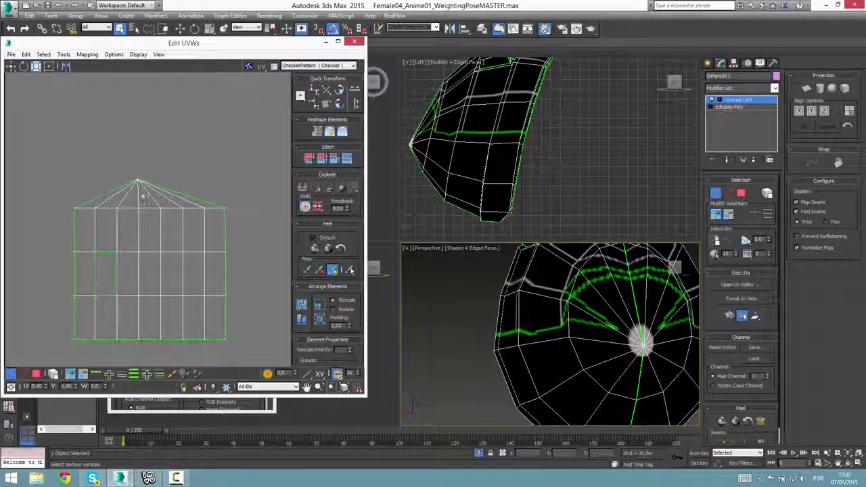
Try moving the welded peak vertex toward the shell's upper edge, and undo the move
right_click(142, 181)
left_click_drag(138, 183, 159, 201)
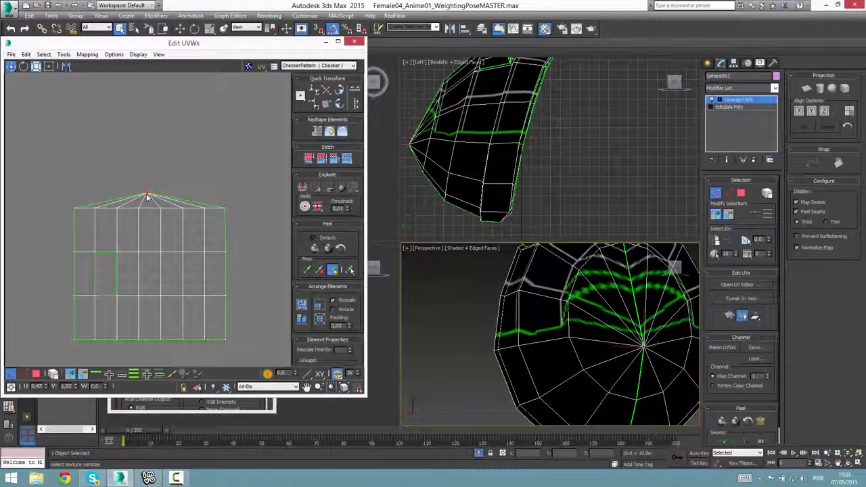
key("ctrl+z")
Break the shell's peak UV vertex so each triangle of the fan has its own tip vertex
scroll(163, 213, "up", 3)
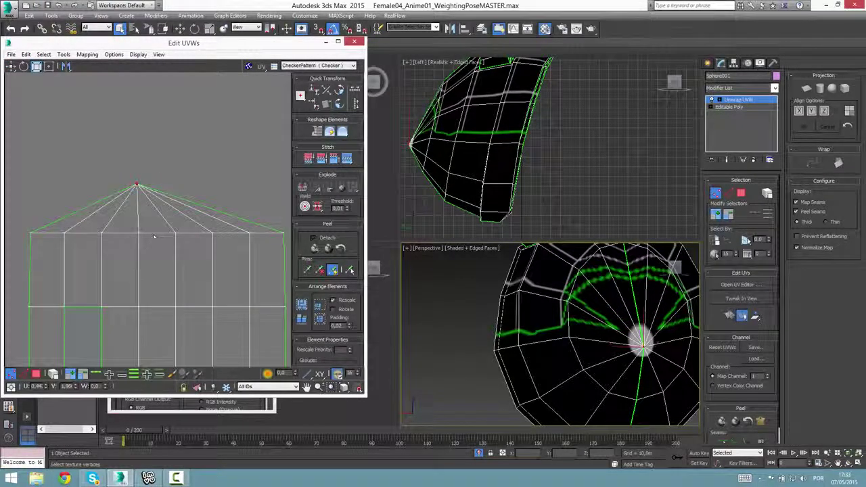
right_click(133, 190)
left_click(180, 134)
right_click(135, 179)
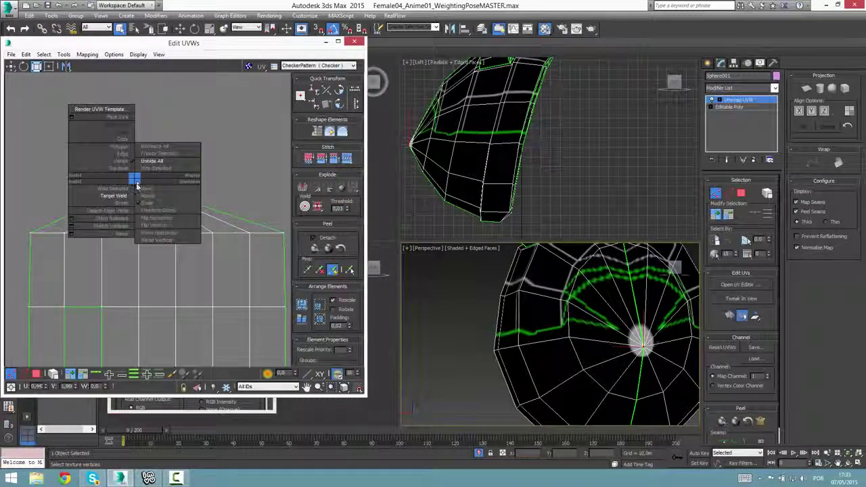
left_click(128, 204)
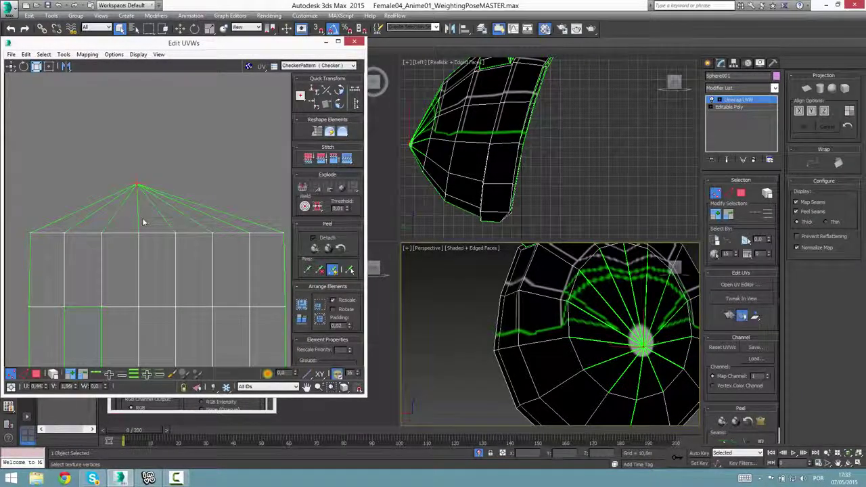
left_click(139, 188)
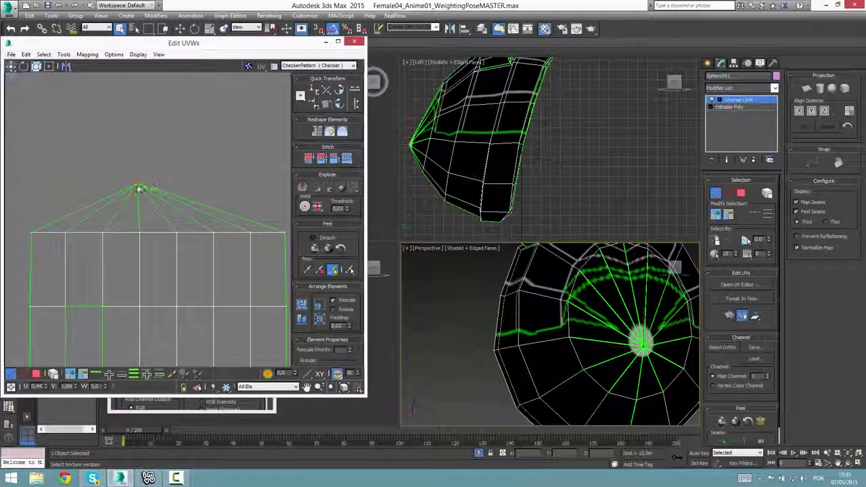
Try to straighten all polygons of the shell with the Straighten Selection tool
scroll(136, 211, "down", 4)
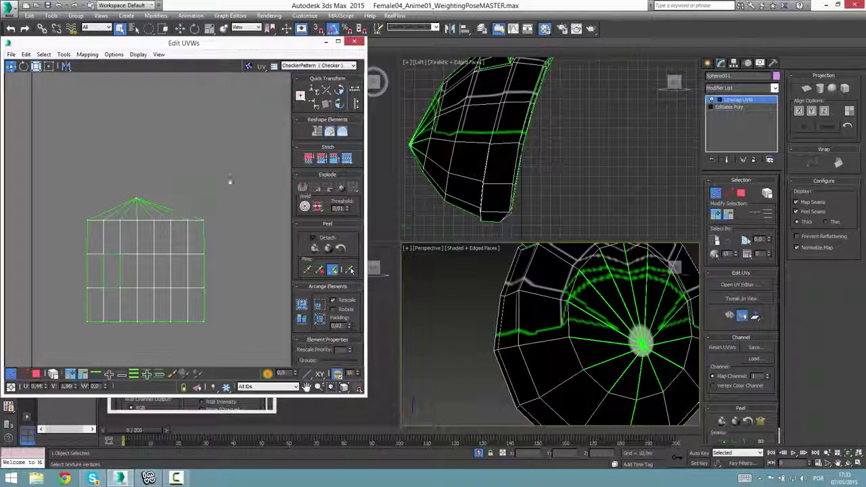
left_click(53, 374)
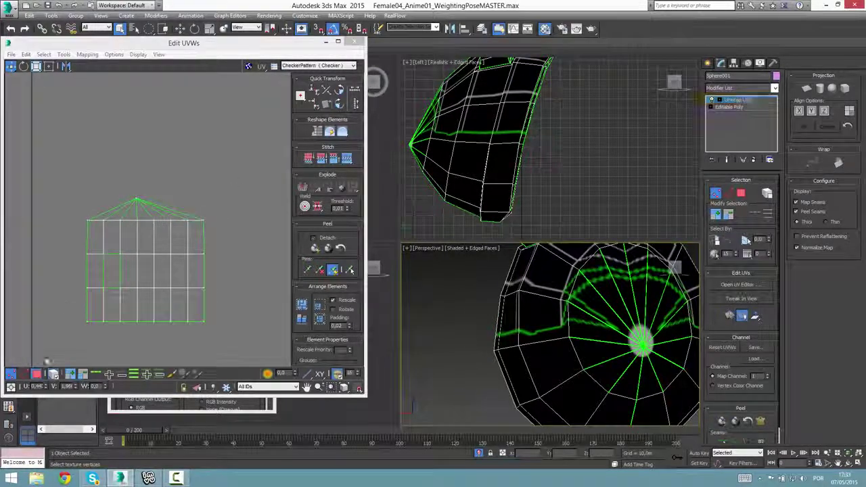
left_click(37, 374)
left_click_drag(83, 196, 210, 319)
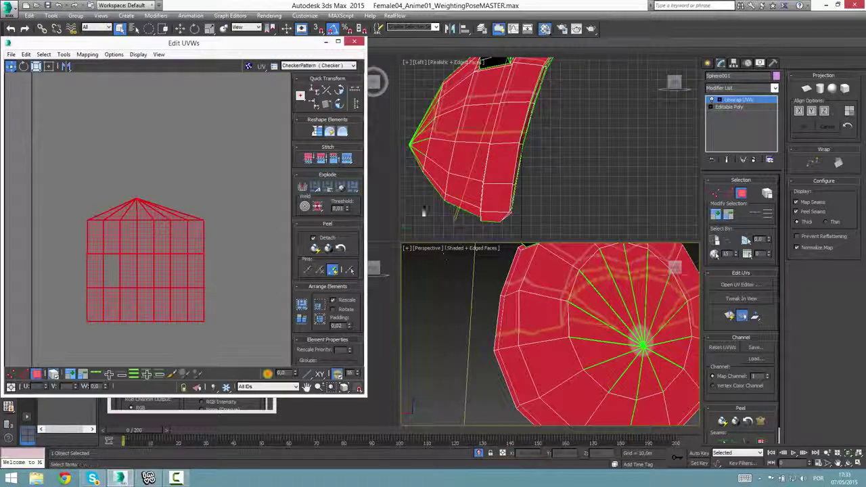
left_click(317, 132)
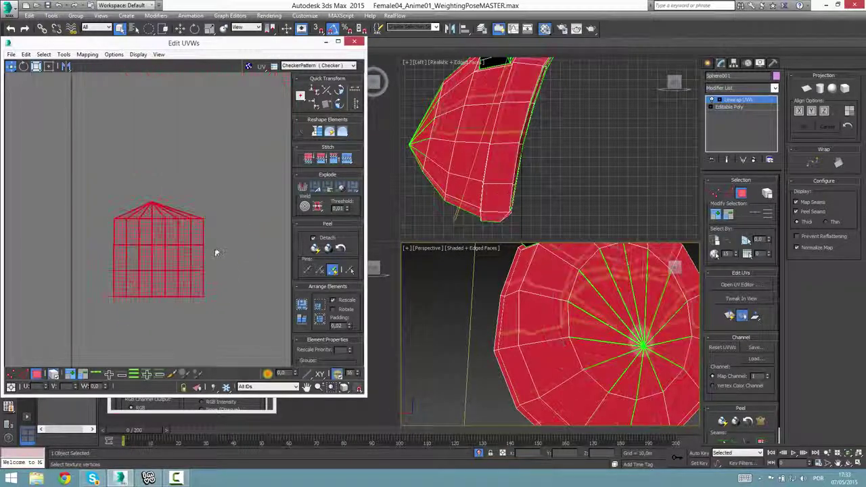
scroll(179, 242, "up", 4)
left_click(131, 196)
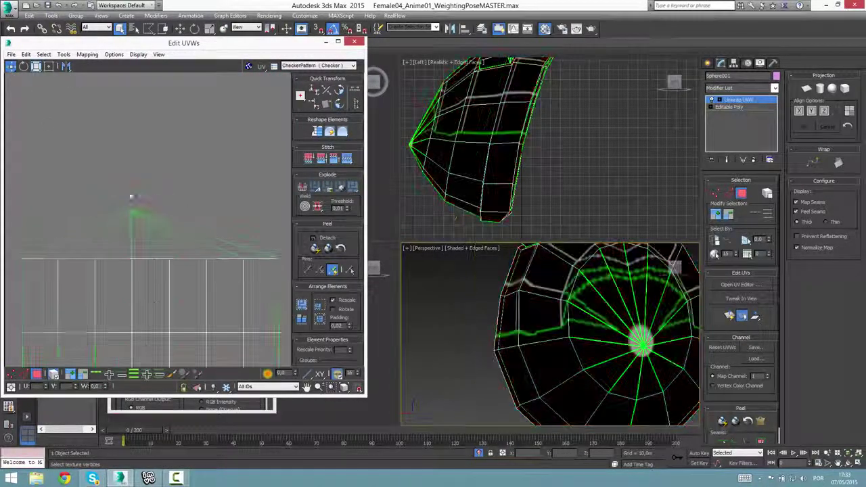
left_click(161, 232)
left_click(160, 197)
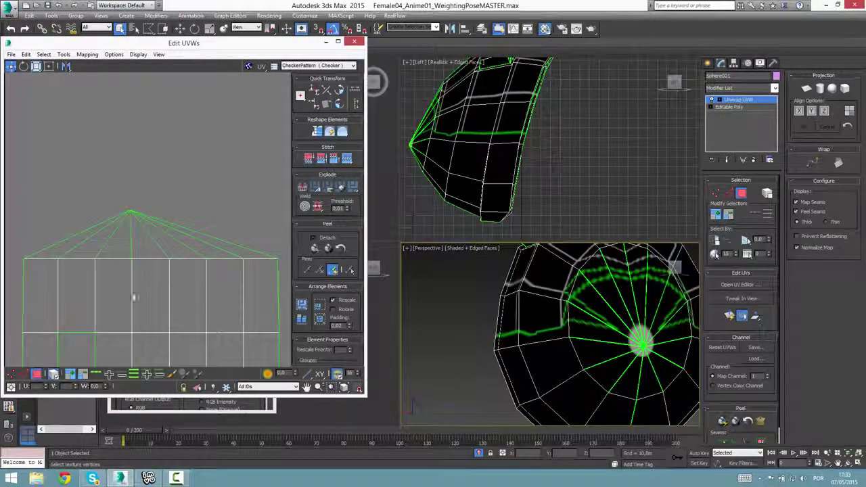
Return to individual UV vertex selection and pick one of the broken vertices at the shell's peak
left_click(52, 376)
left_click(11, 377)
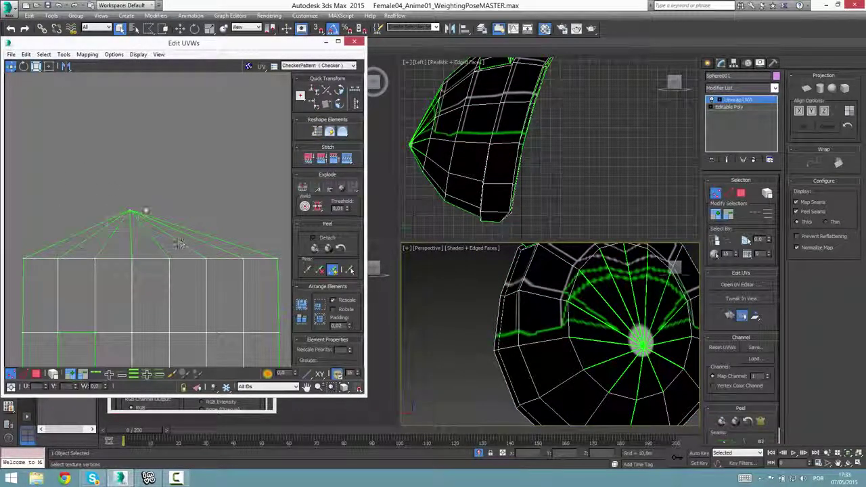
scroll(166, 230, "up", 3)
left_click(108, 203)
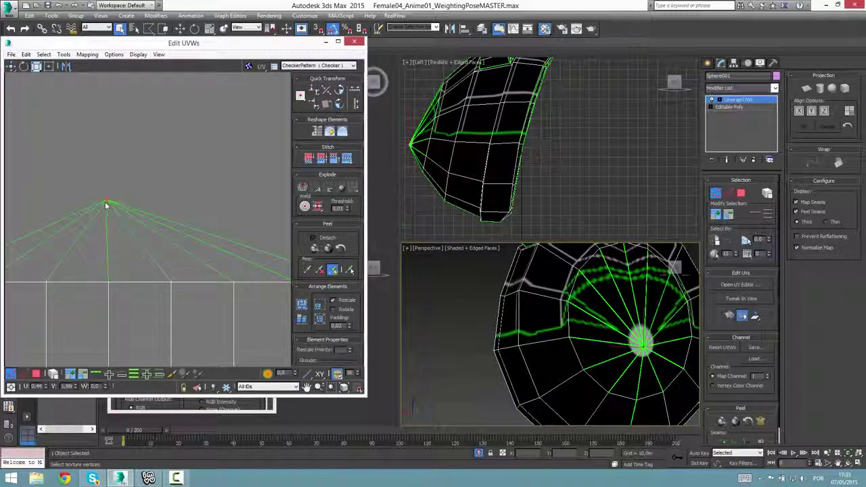
middle_click_drag(178, 213, 204, 214)
scroll(156, 213, "up", 3)
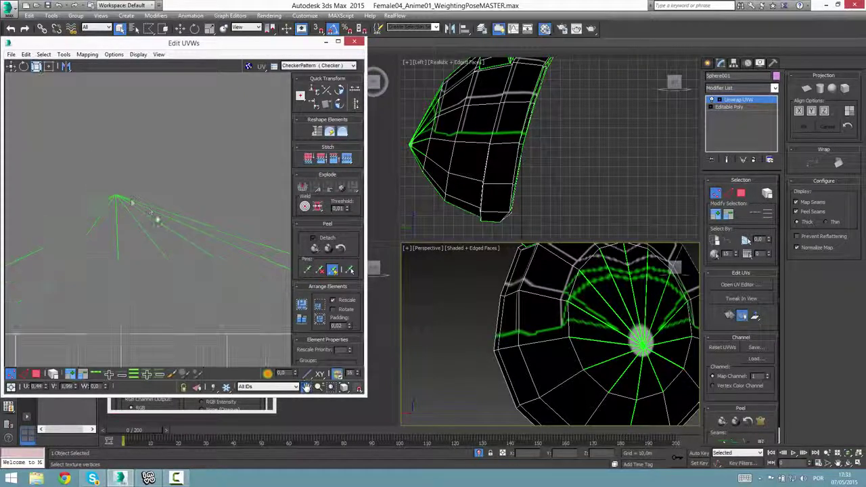
scroll(155, 236, "down", 2)
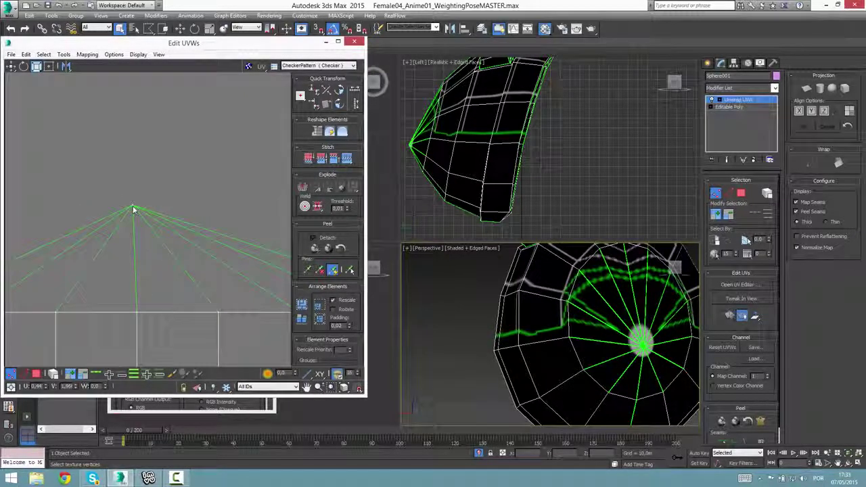
scroll(137, 273, "down", 2)
Spread several of the broken tip vertices out from the shared peak so their triangles stand above separate columns of the shell
left_click(161, 230)
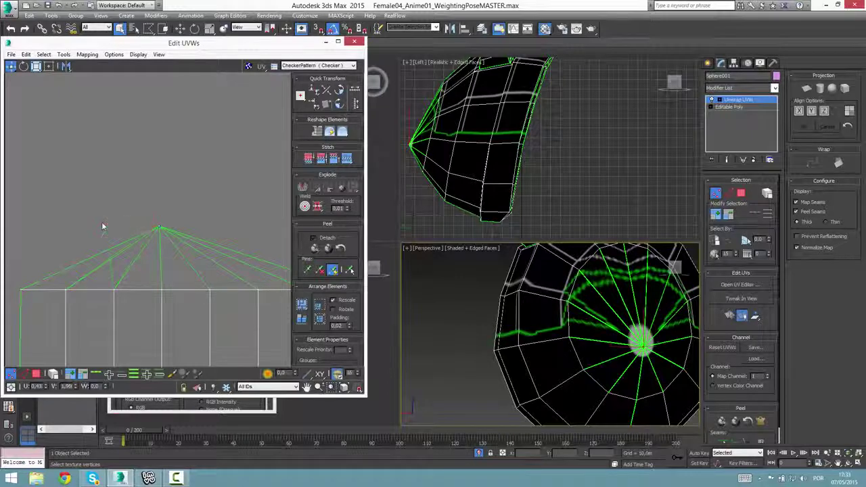
left_click_drag(161, 230, 52, 225)
left_click_drag(161, 230, 218, 223)
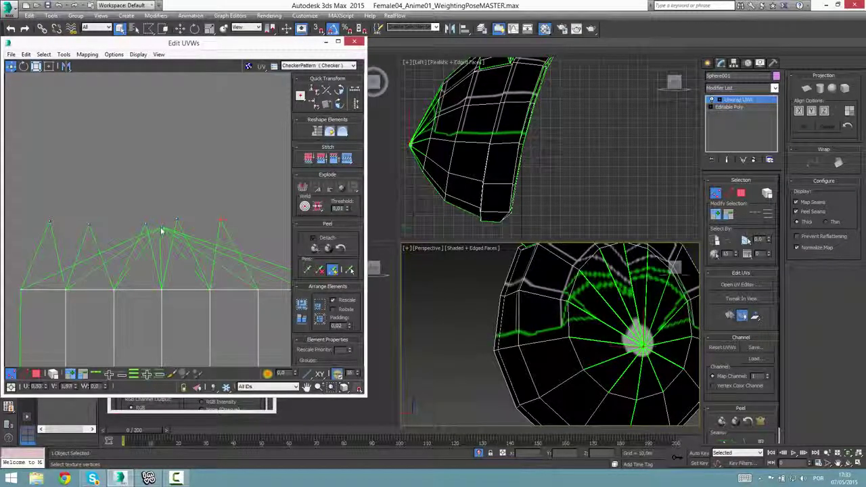
middle_click_drag(193, 259, 134, 248)
left_click_drag(102, 219, 200, 211)
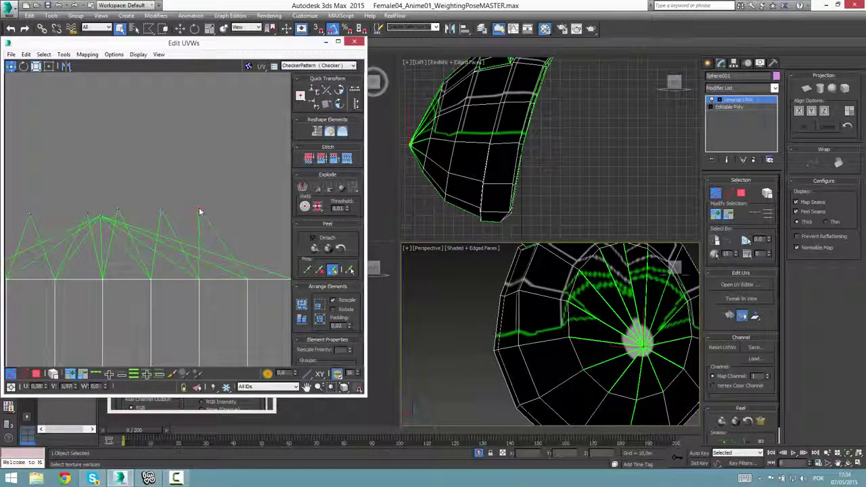
middle_click_drag(157, 245, 124, 242)
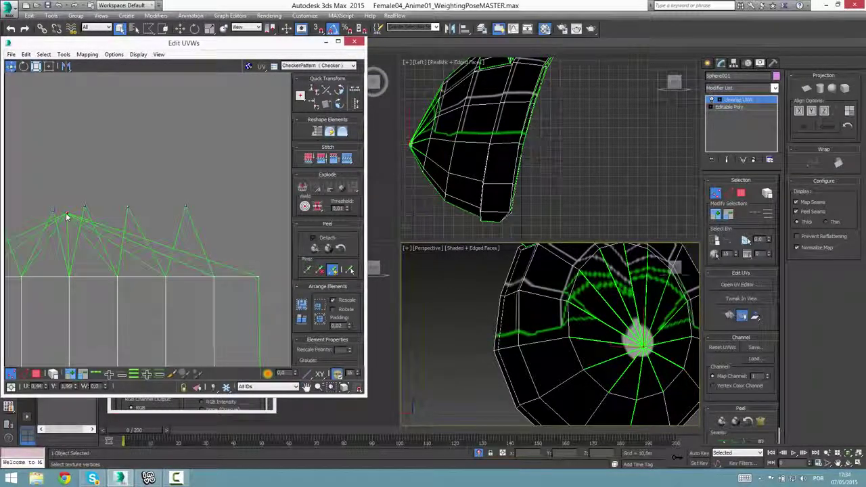
left_click_drag(68, 215, 229, 208)
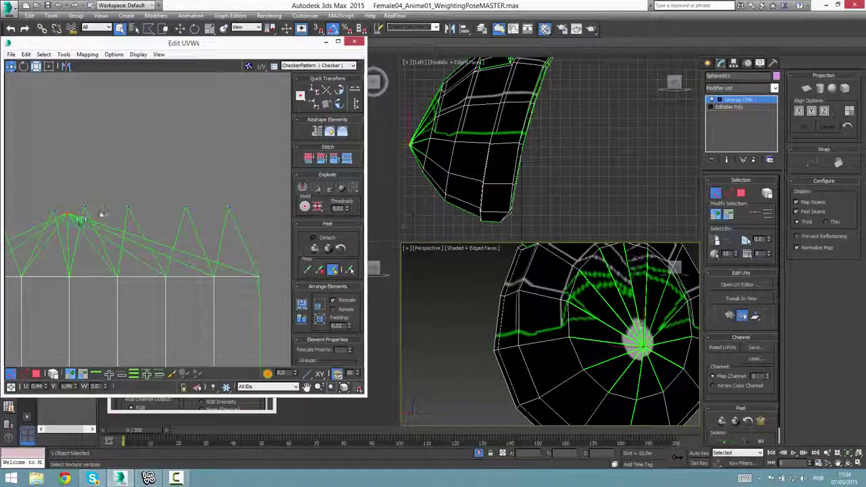
Place the remaining broken tip vertices above their own columns until no fan triangles overlap
left_click_drag(52, 211, 174, 216)
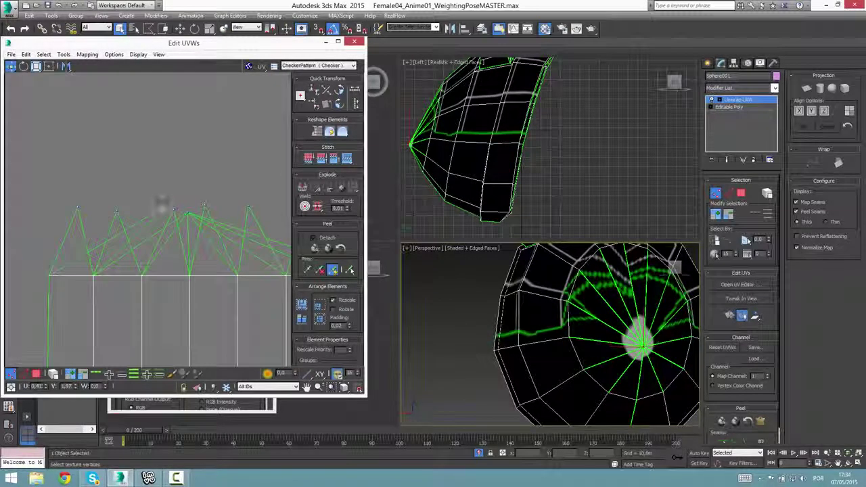
left_click(77, 209)
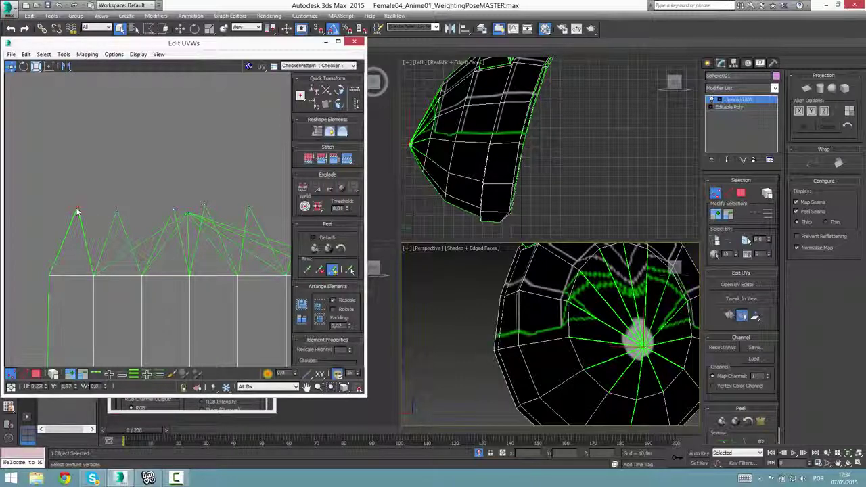
left_click_drag(77, 211, 118, 213)
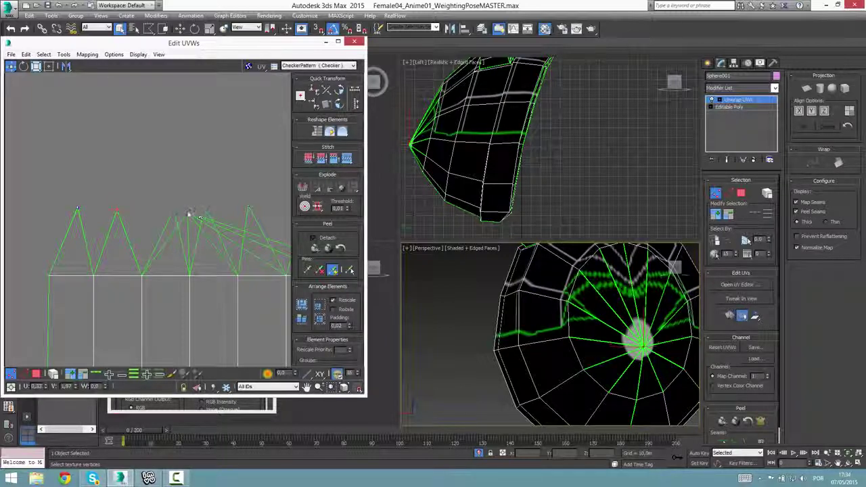
mouse_move(191, 215)
left_mouse_down()
mouse_move(201, 210)
mouse_move(176, 213)
mouse_move(207, 212)
left_mouse_up()
middle_click_drag(205, 210, 149, 218)
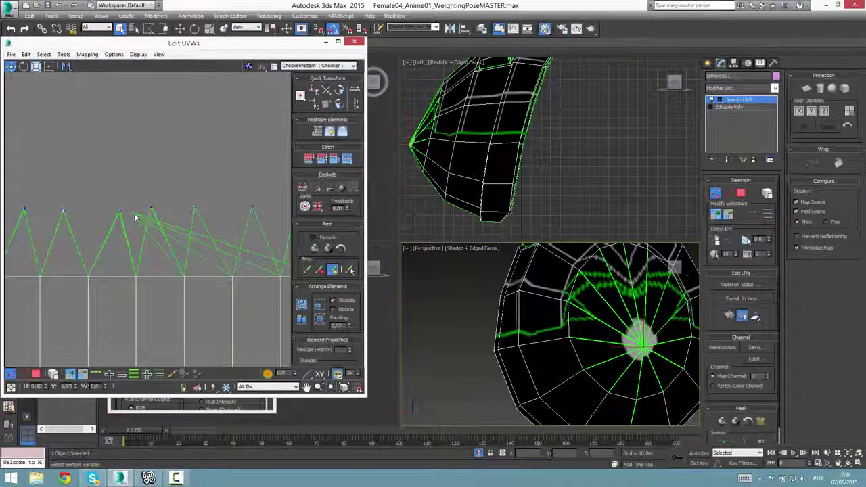
left_click(196, 211)
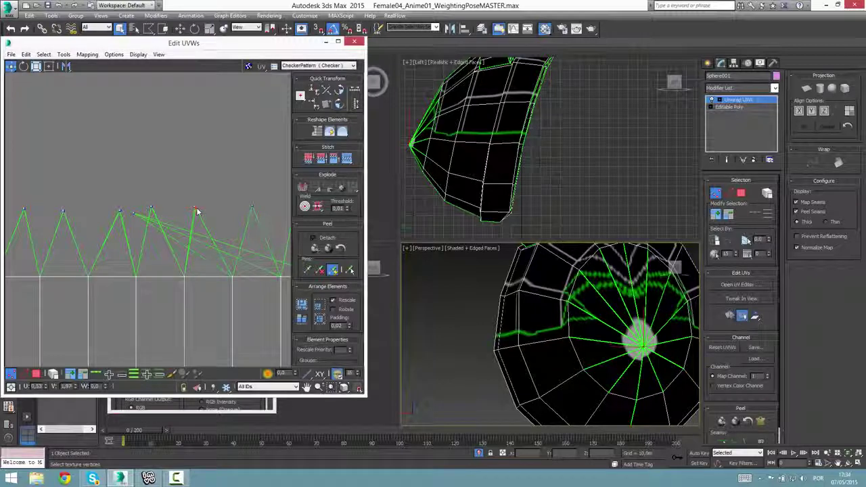
middle_click_drag(135, 213, 105, 215)
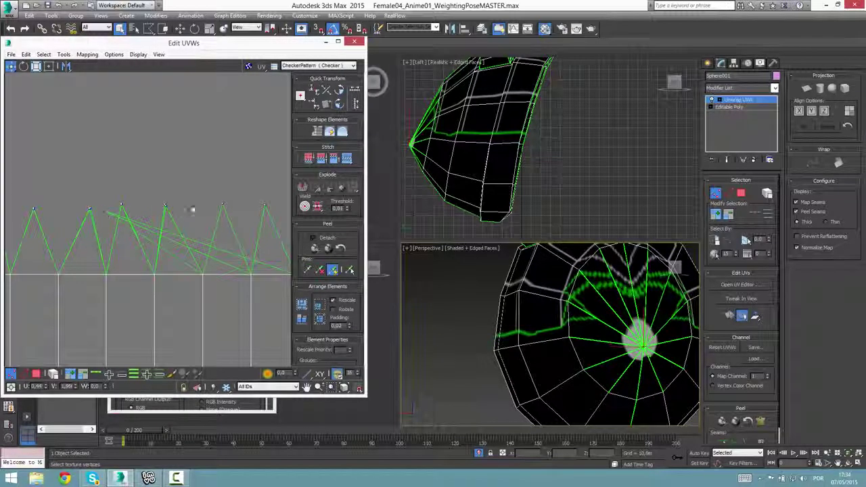
left_click(224, 205)
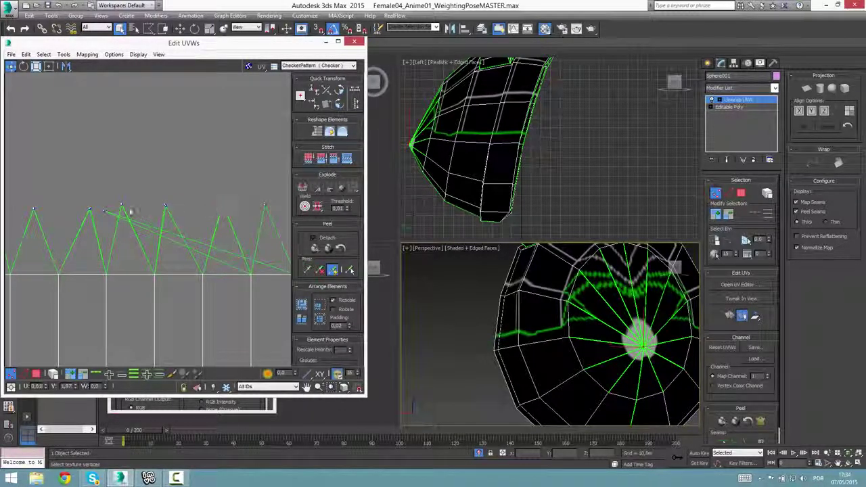
left_click_drag(105, 213, 257, 208)
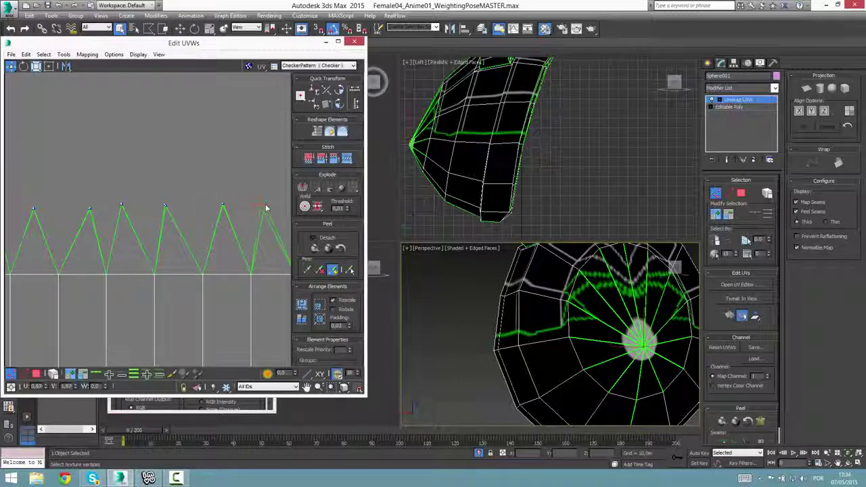
Centre the third triangle's tip vertex above its column in the row of separated triangles
scroll(203, 247, "down", 3)
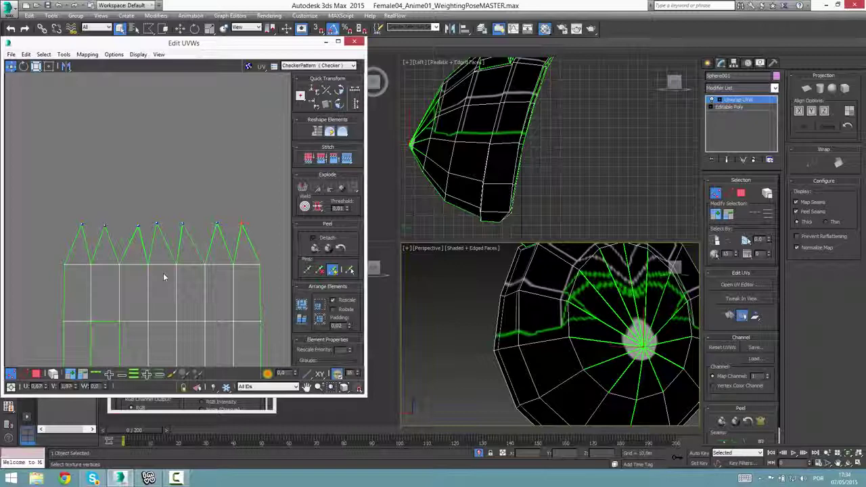
middle_click_drag(113, 280, 95, 224)
scroll(116, 257, "down", 2)
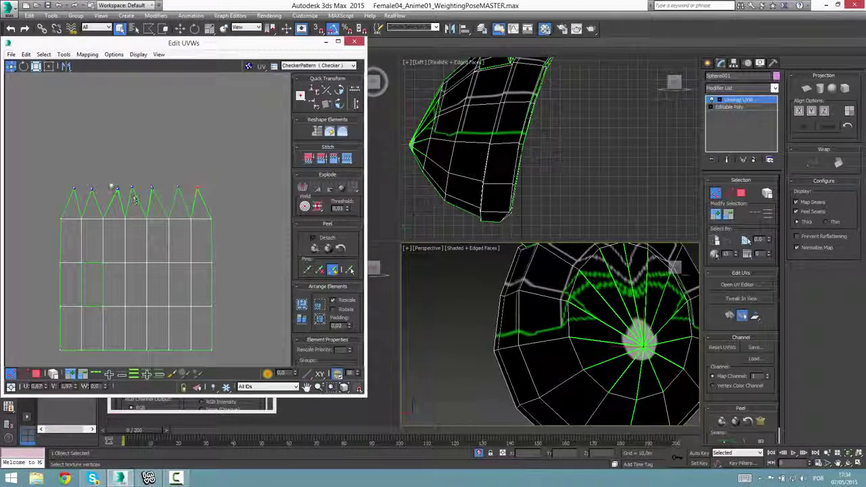
left_click_drag(112, 184, 129, 196)
scroll(119, 203, "up", 2)
middle_click_drag(119, 207, 132, 222)
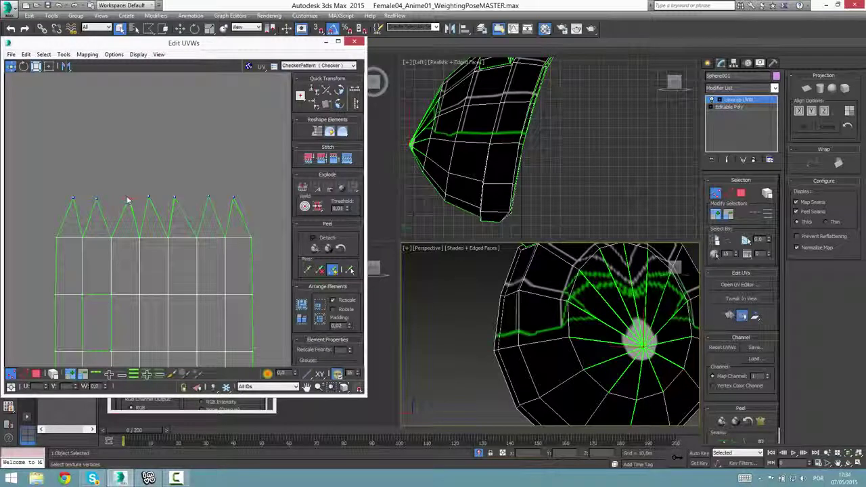
mouse_move(127, 200)
left_mouse_down()
mouse_move(129, 136)
mouse_move(136, 206)
mouse_move(126, 226)
mouse_move(125, 200)
left_mouse_up()
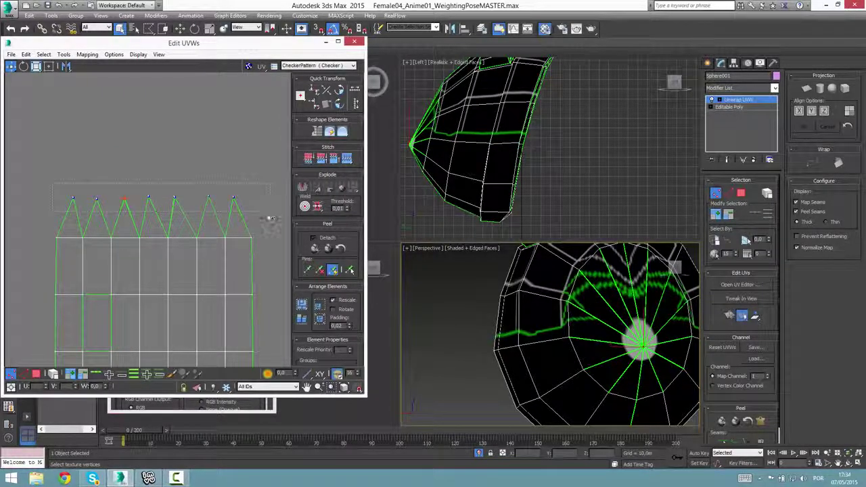
Select all the separated tip vertices and examine the checker texture around the sphere's pole from several angles in the Perspective view
left_click_drag(270, 218, 270, 220)
middle_click_drag(202, 253, 217, 255)
scroll(664, 332, "down", 2)
middle_click_drag(655, 332, 638, 357, "alt")
key("z")
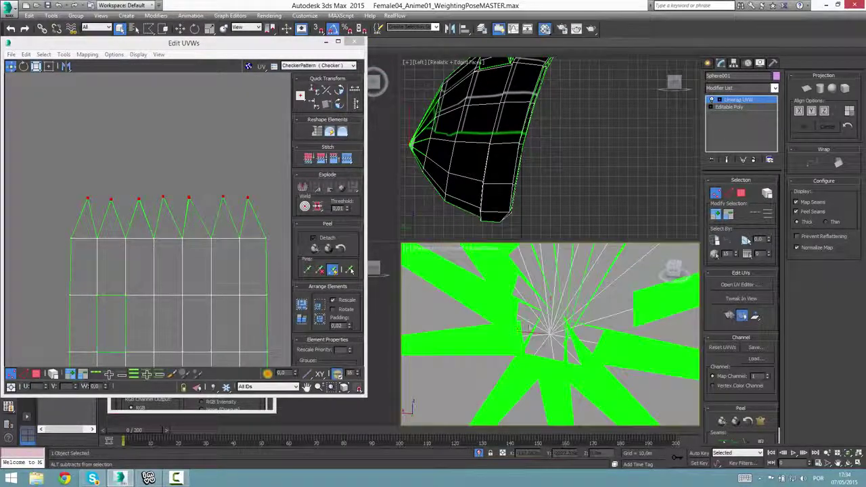
scroll(551, 336, "down", 10)
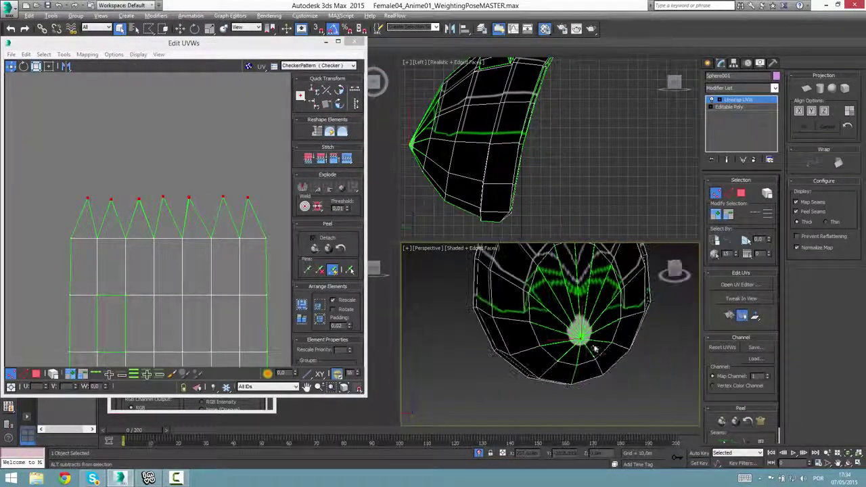
middle_click_drag(591, 333, 535, 353, "alt")
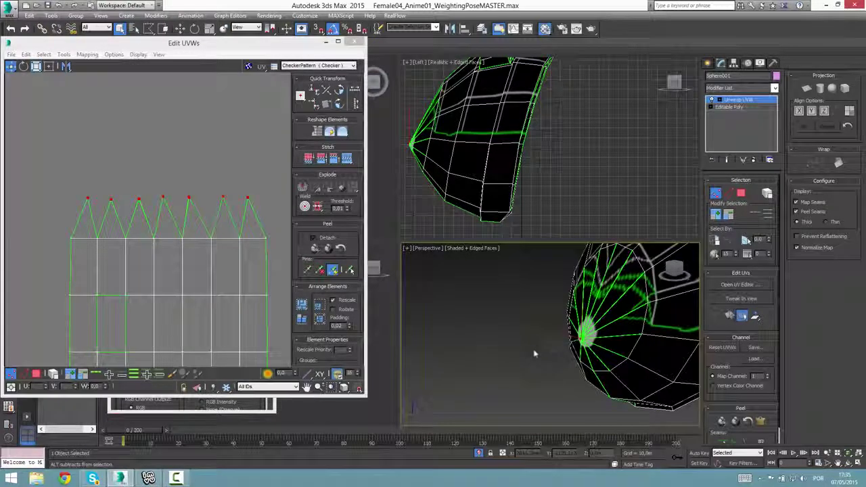
Try lowering the first triangle's tip vertex toward the shell's upper edge, and undo the move
left_click_drag(79, 190, 83, 225)
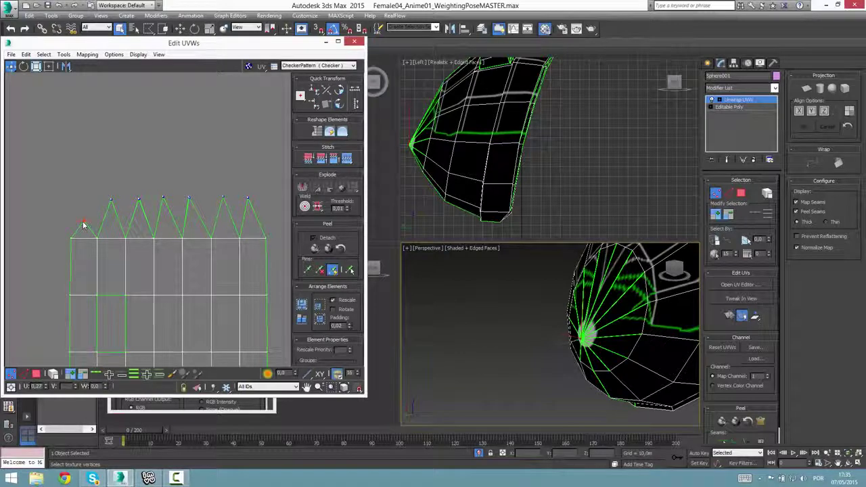
key("ctrl+z")
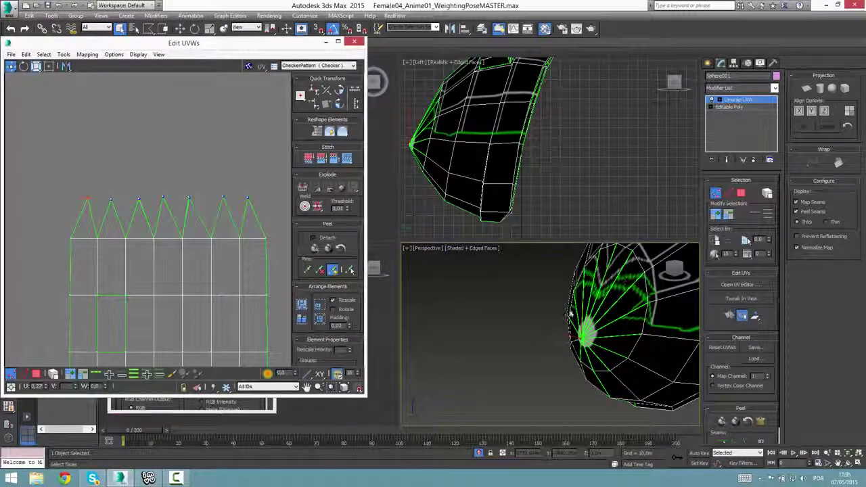
middle_click_drag(579, 328, 615, 312, "alt")
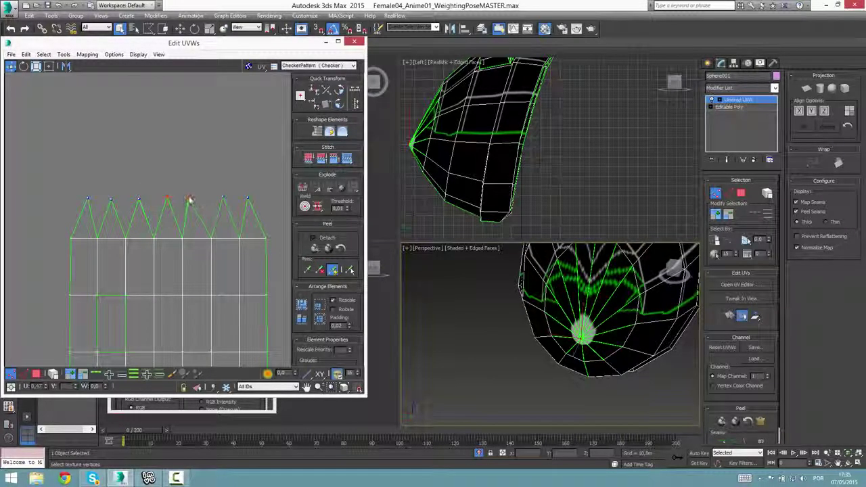
Adjust the tip vertices of the last few triangles sideways so each is centred above its column
scroll(167, 245, "up", 2)
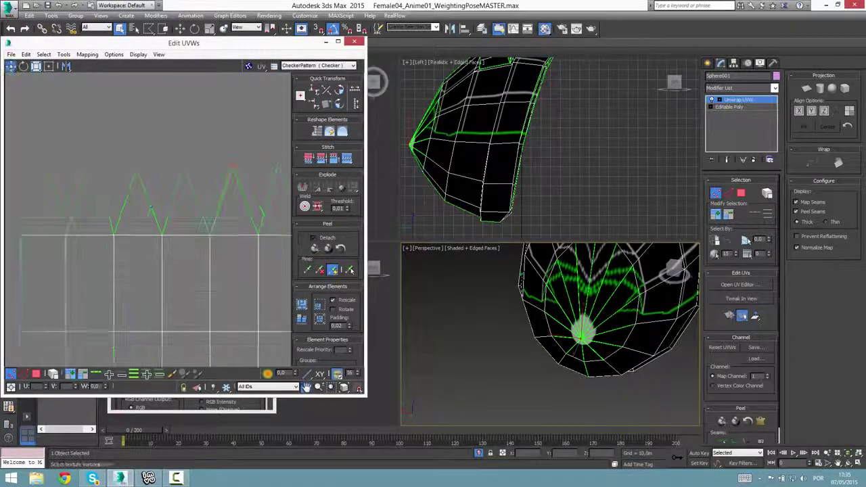
middle_click_drag(177, 236, 166, 267)
scroll(167, 267, "down", 1)
left_click_drag(245, 233, 243, 250)
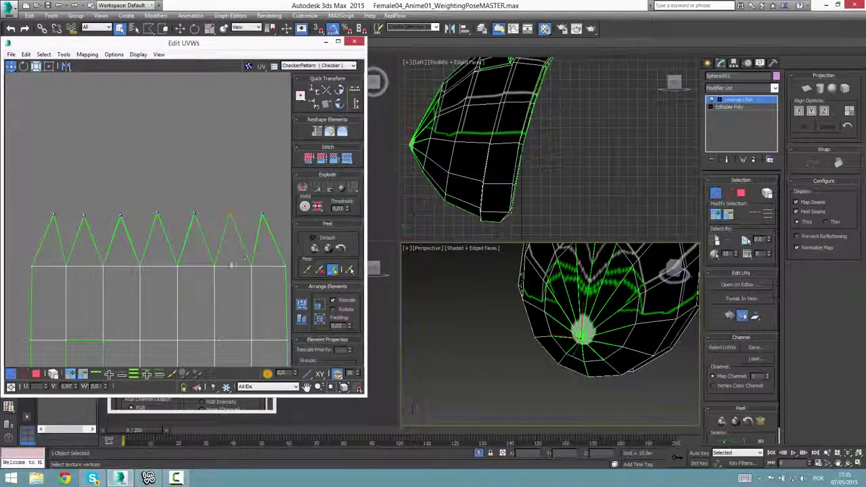
Select all seven tip vertices and try to join them with the Target Weld command
left_click_drag(25, 197, 280, 236)
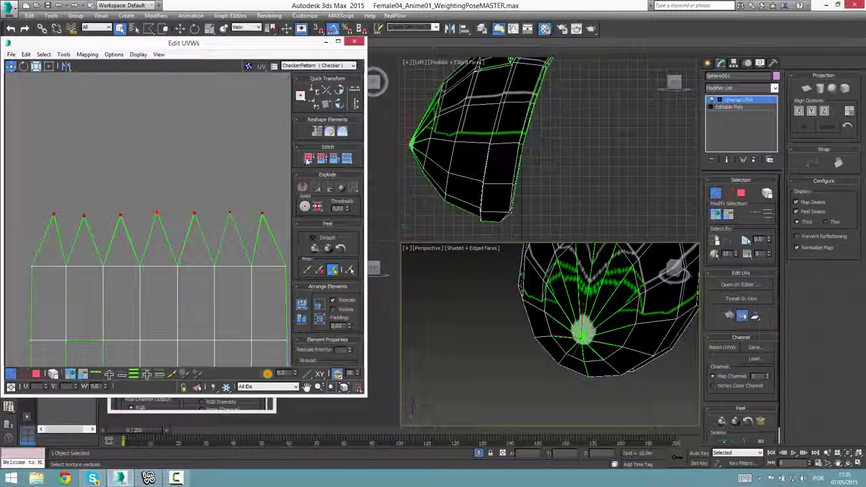
right_click(196, 218)
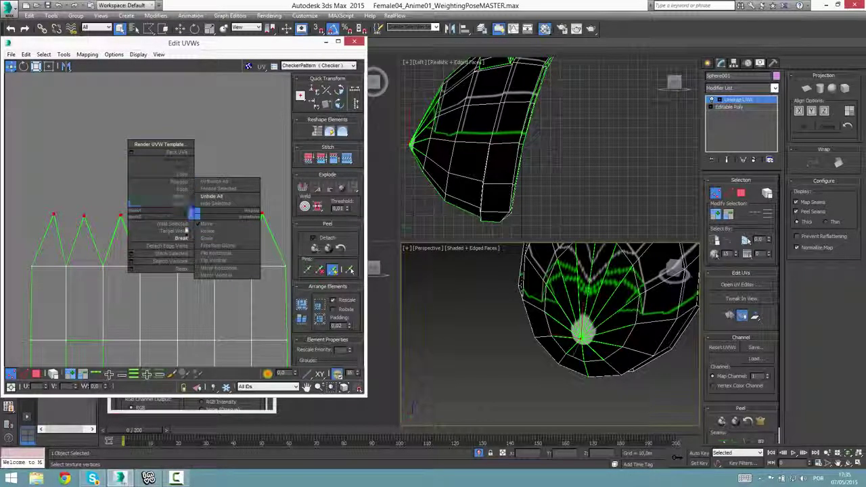
left_click(182, 232)
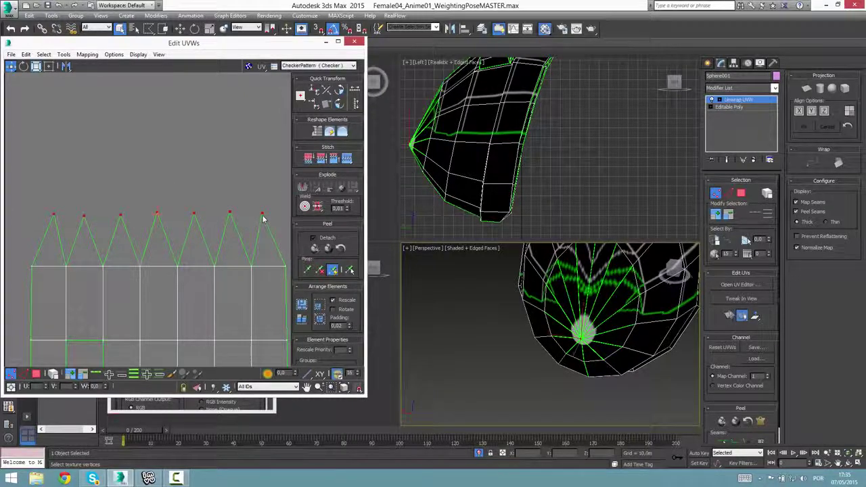
right_click(261, 213)
left_click(250, 228)
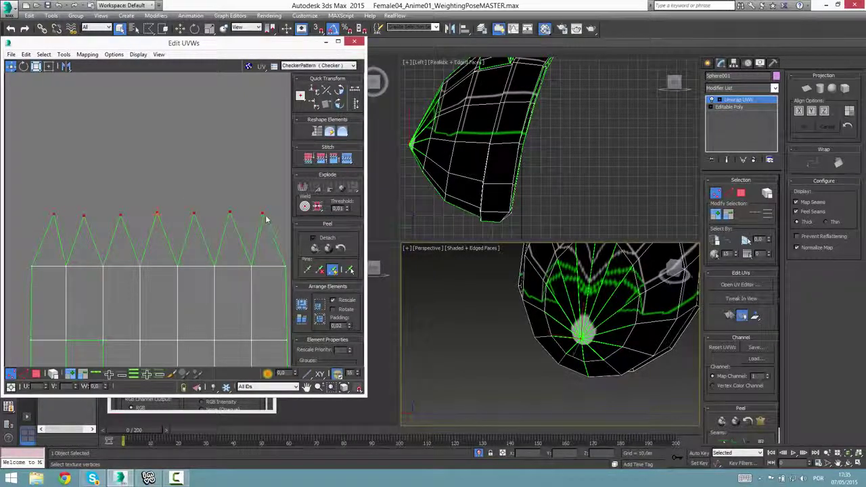
Reselect the row of tip vertices, set the weld threshold to 5.01, and weld them into a single peak vertex
left_click(222, 221)
left_click_drag(13, 232, 285, 200)
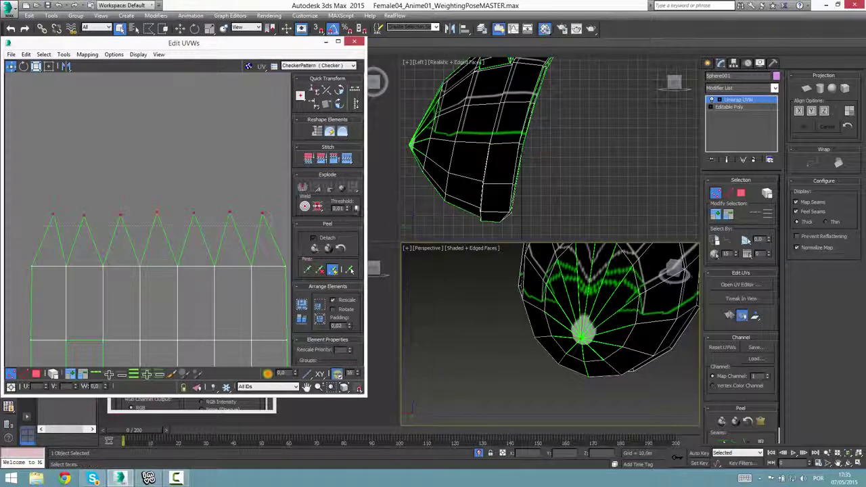
left_click(318, 207)
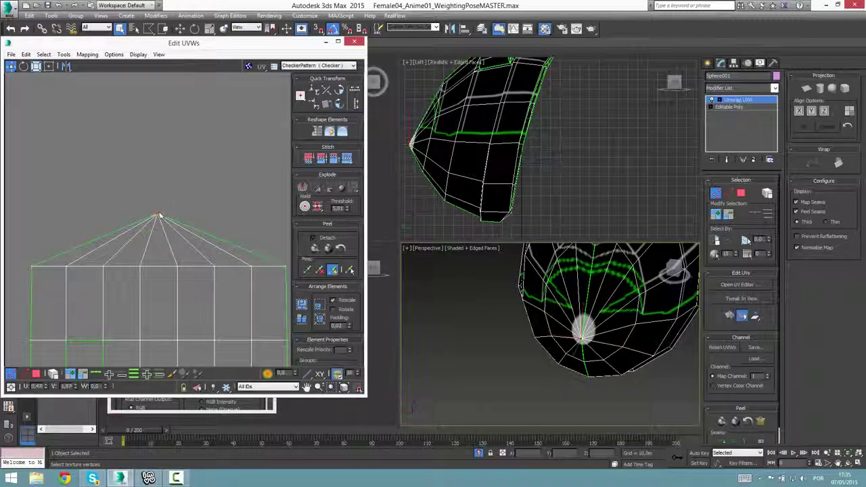
Adjust the welded peak vertex's height while checking the pole's texture, leaving it just above the shell's upper edge at about V 1.92
left_click_drag(157, 215, 158, 186)
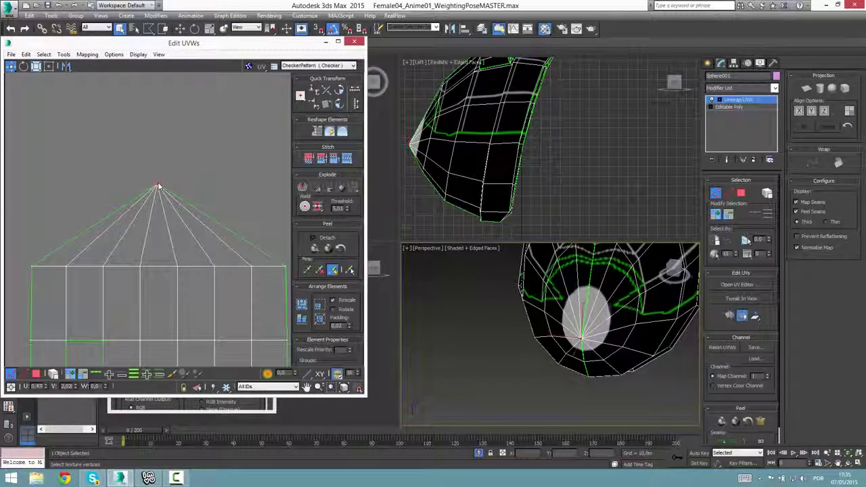
middle_click_drag(612, 267, 592, 310, "alt")
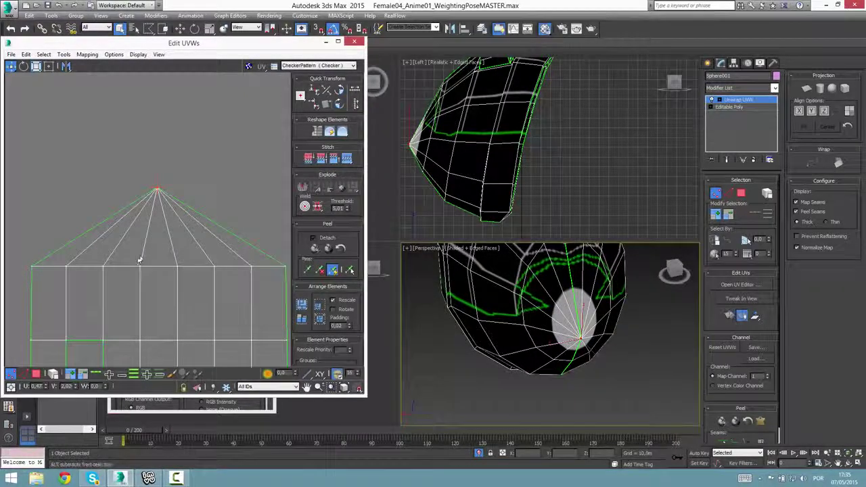
middle_click_drag(135, 260, 193, 247)
middle_click_drag(474, 308, 536, 278, "alt")
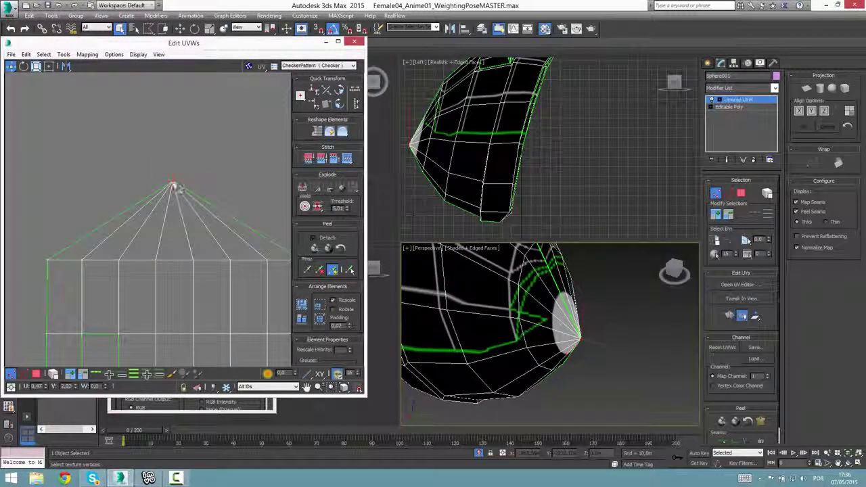
left_click_drag(173, 184, 172, 236)
middle_click_drag(549, 277, 493, 325, "alt")
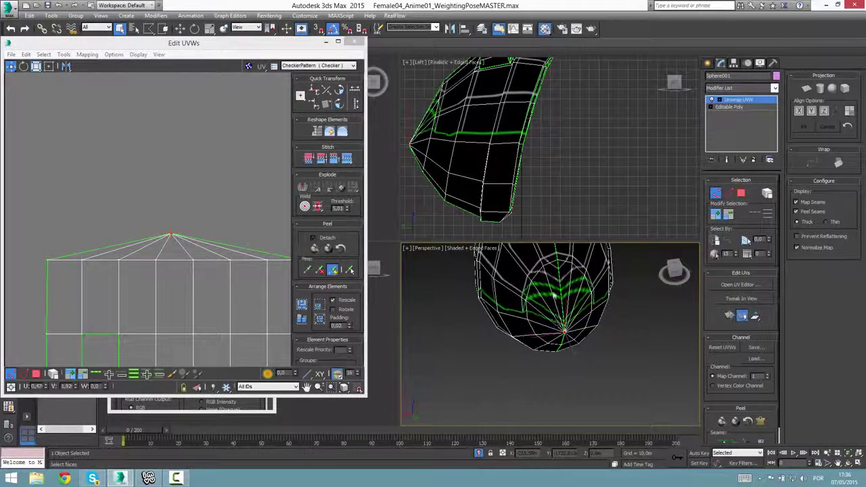
Select the welded peak vertex above the UV shell and raise it slightly to about V 1.93
scroll(551, 291, "up", 4)
middle_click_drag(549, 284, 749, 407, "alt")
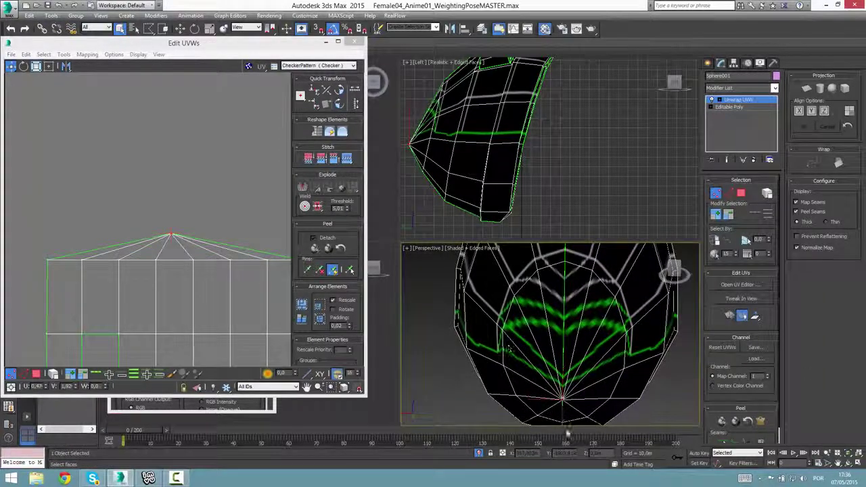
middle_click_drag(569, 432, 574, 406, "alt")
scroll(199, 210, "down", 3)
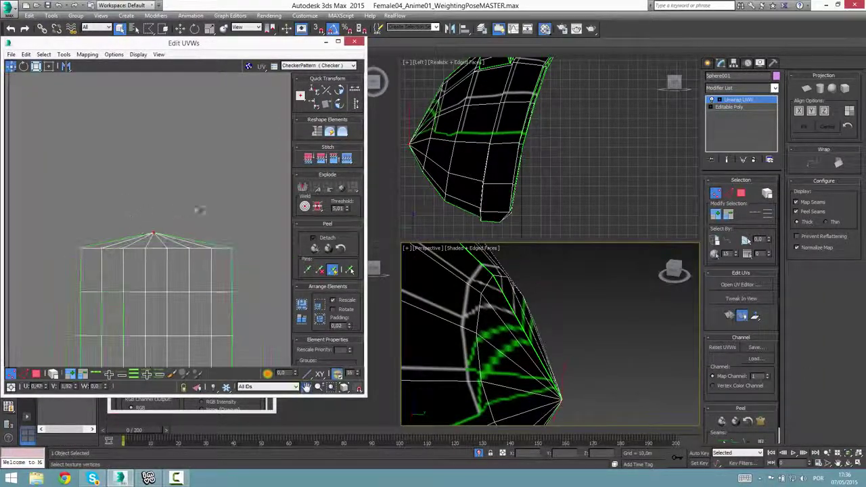
left_click_drag(138, 222, 155, 230)
left_click(156, 219)
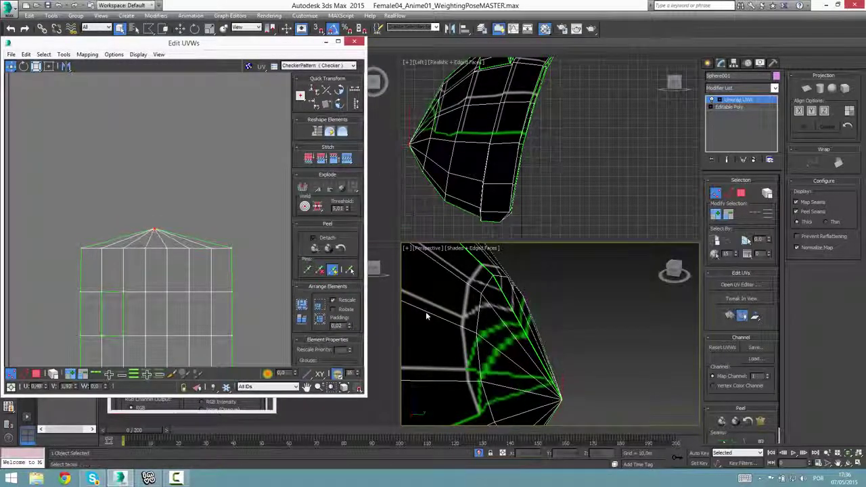
Examine the head's pole in an enlarged perspective view and compare it with the full UV shell layout
key("alt+w")
scroll(187, 224, "down", 5)
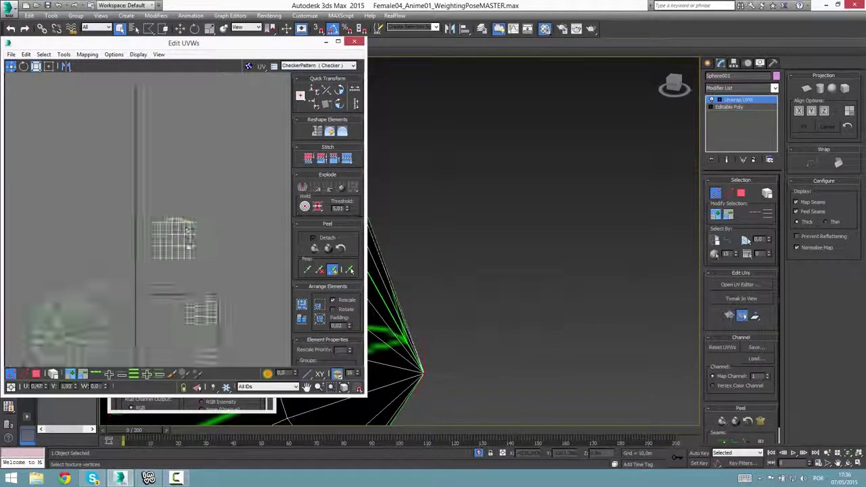
scroll(187, 234, "down", 3)
scroll(507, 319, "up", 5)
key("z")
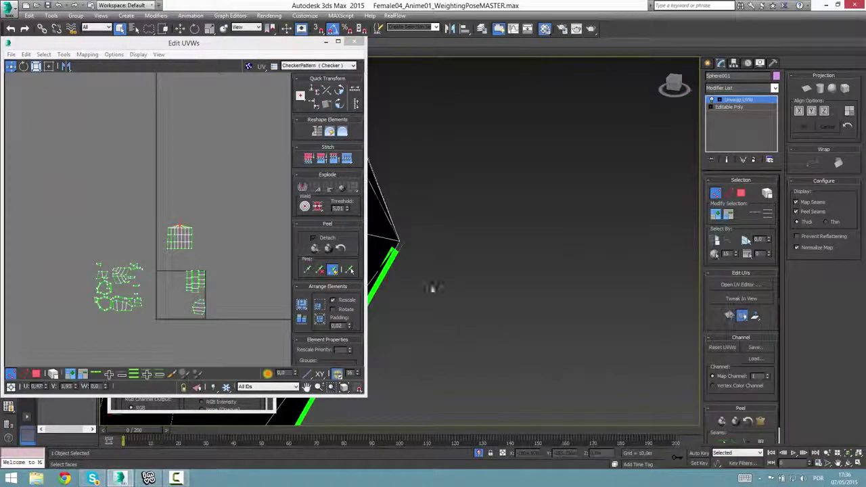
scroll(460, 295, "down", 5)
key("z")
middle_click_drag(491, 307, 477, 293, "alt")
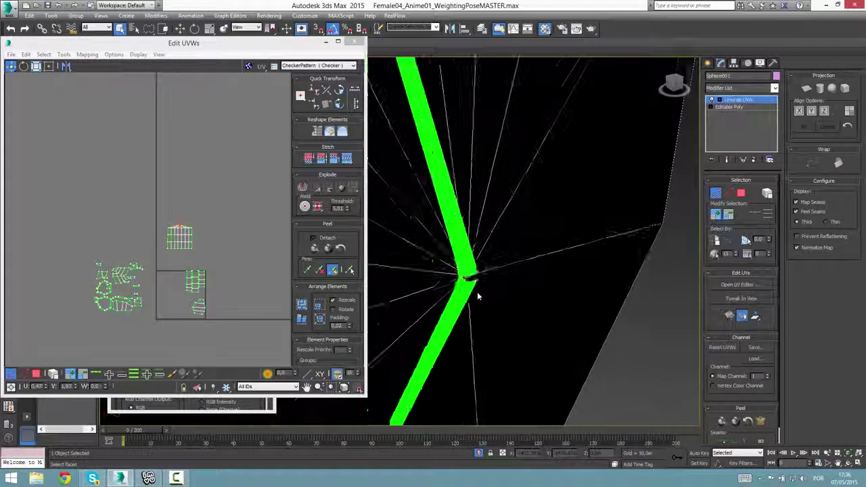
scroll(477, 294, "down", 2)
scroll(207, 242, "up", 3)
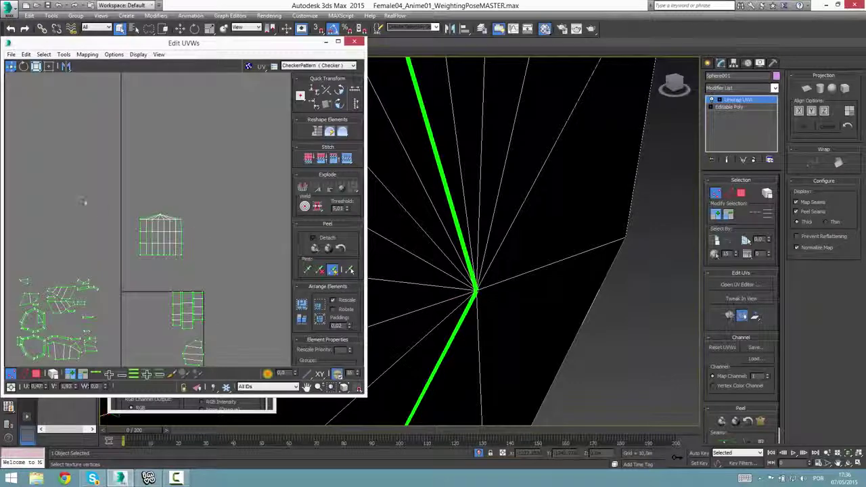
scroll(216, 274, "up", 2)
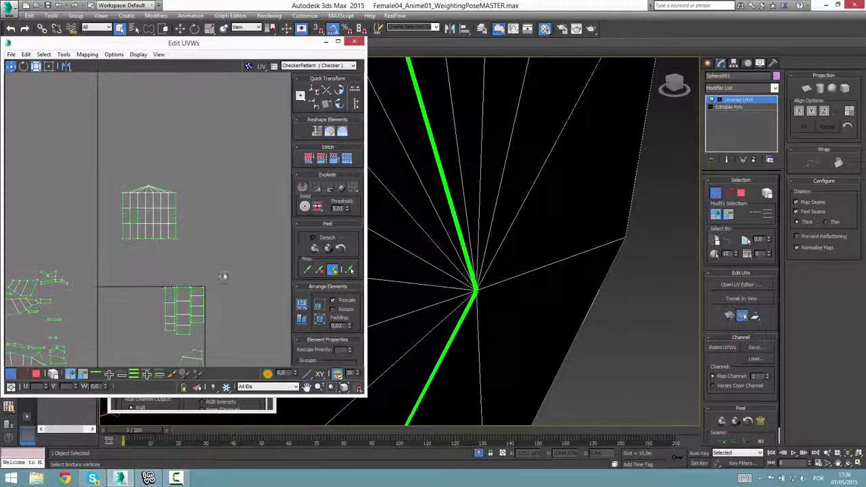
scroll(467, 257, "down", 6)
middle_click_drag(494, 255, 508, 155, "alt")
middle_click_drag(175, 272, 177, 229)
Leave the Unwrap UVW vertex editing, clear the selection, and reselect and frame the head mesh
left_click_drag(145, 251, 240, 319)
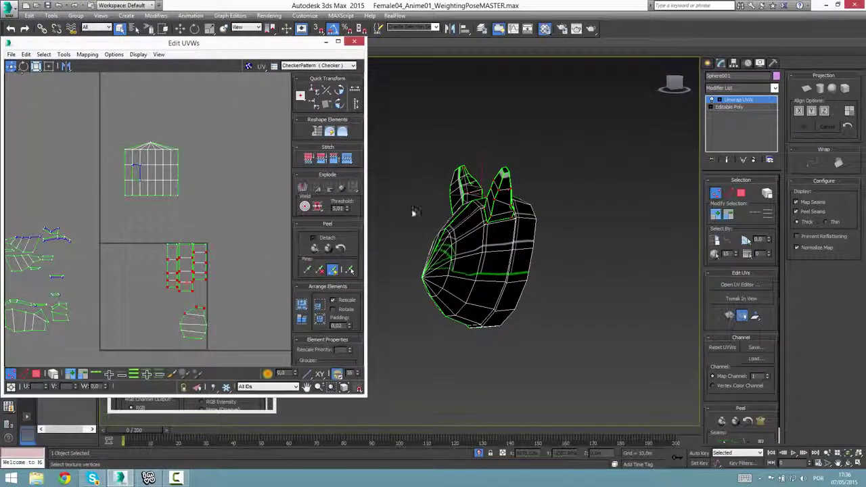
left_click(736, 100)
left_click(627, 200)
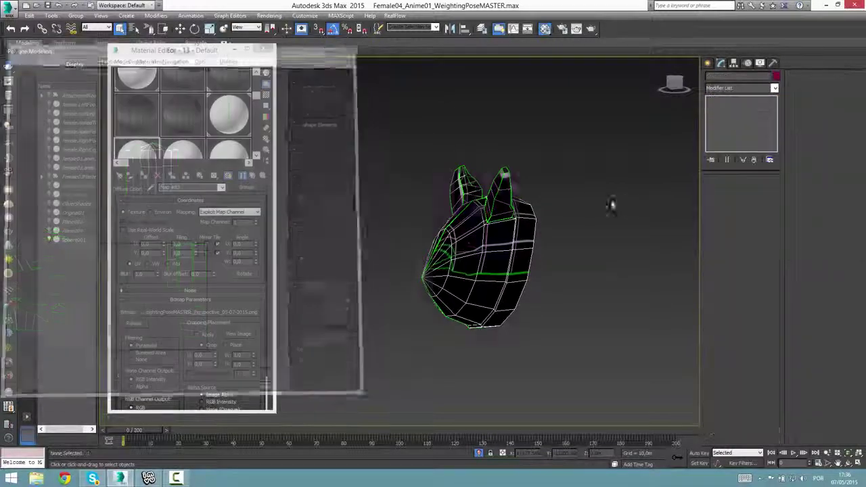
scroll(499, 209, "down", 5)
left_click(498, 210)
key("z")
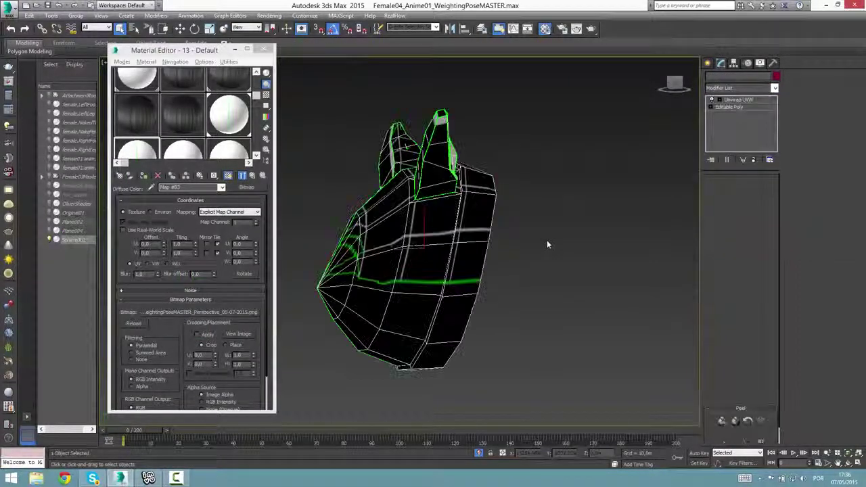
Inspect the texture across the head's pole, sides and both ears from several angles
middle_click_drag(547, 244, 465, 291, "alt")
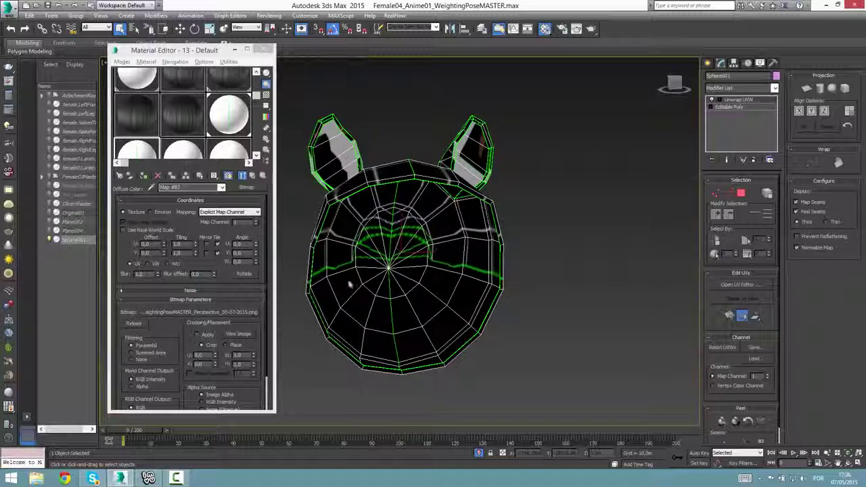
middle_click_drag(348, 280, 372, 222, "alt")
scroll(367, 215, "up", 3)
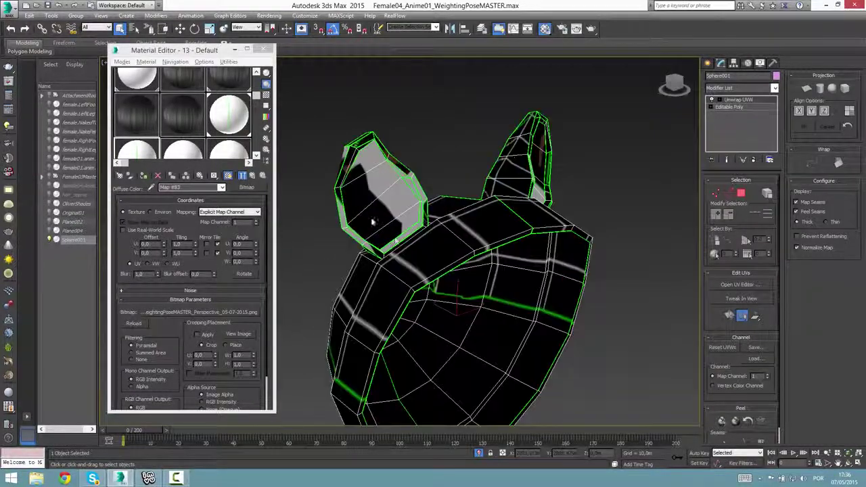
middle_click_drag(392, 194, 440, 218, "alt")
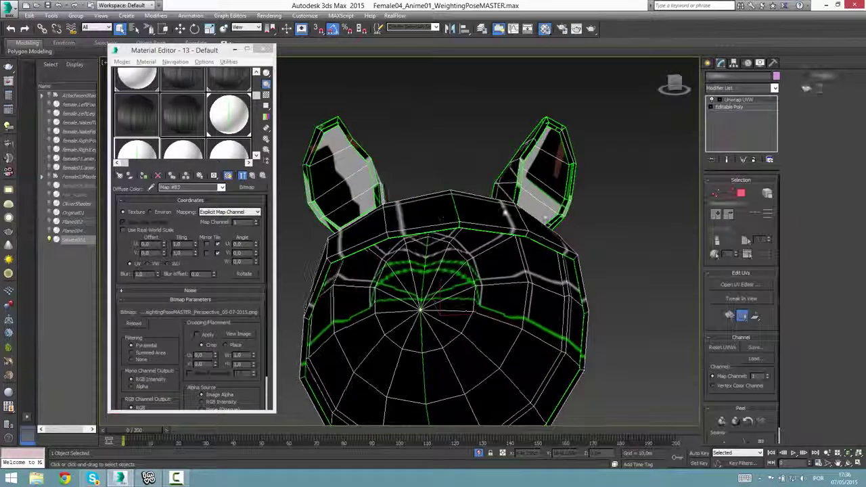
middle_click_drag(542, 192, 649, 233, "alt")
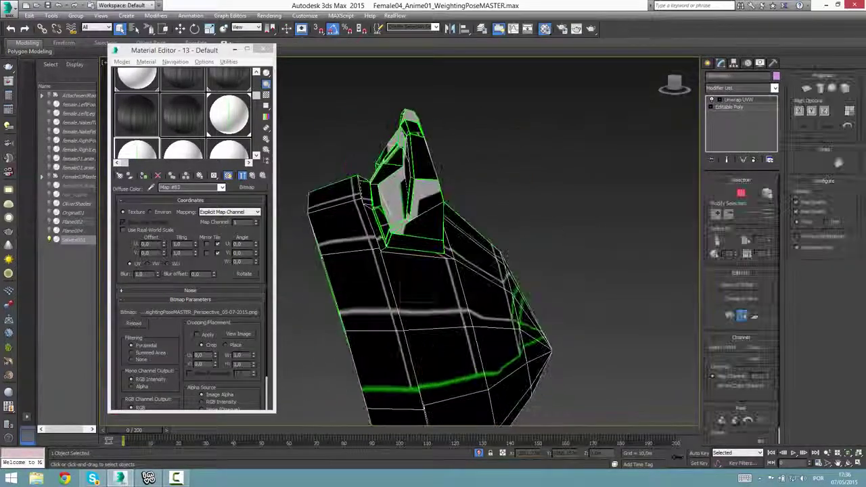
Close the Material Editor and reopen the UV editor with the head's shells in view
left_click(265, 50)
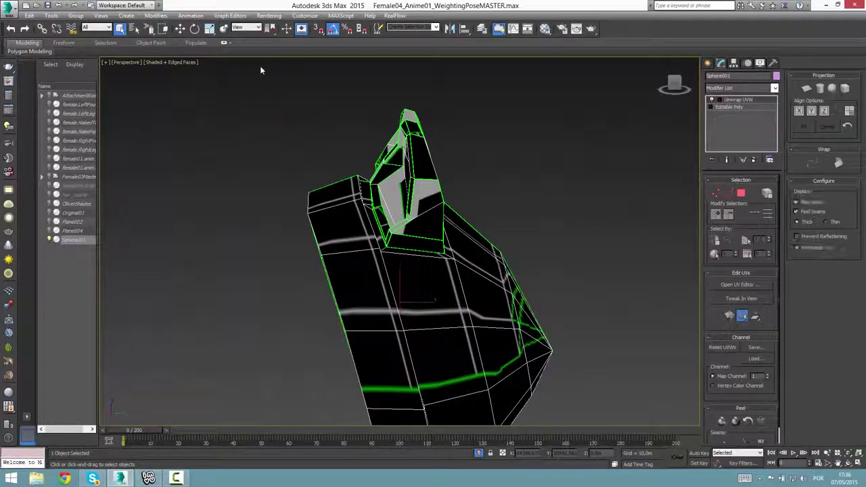
left_click(737, 285)
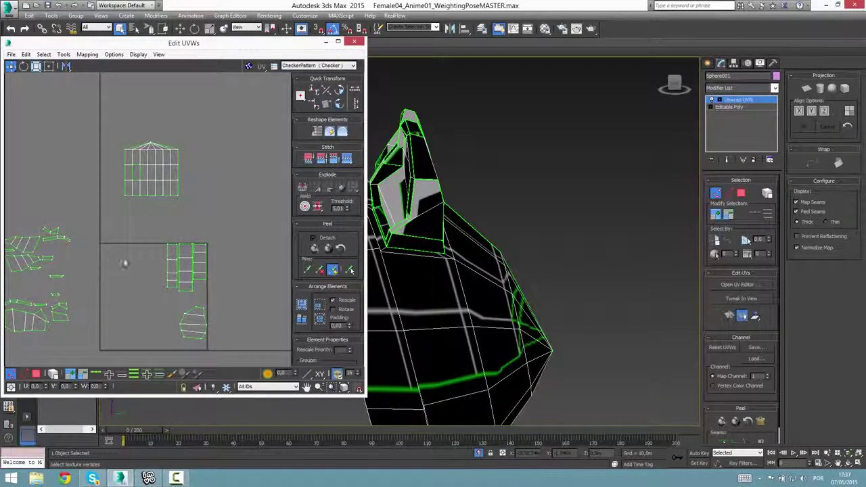
scroll(126, 261, "down", 2)
scroll(136, 313, "up", 3)
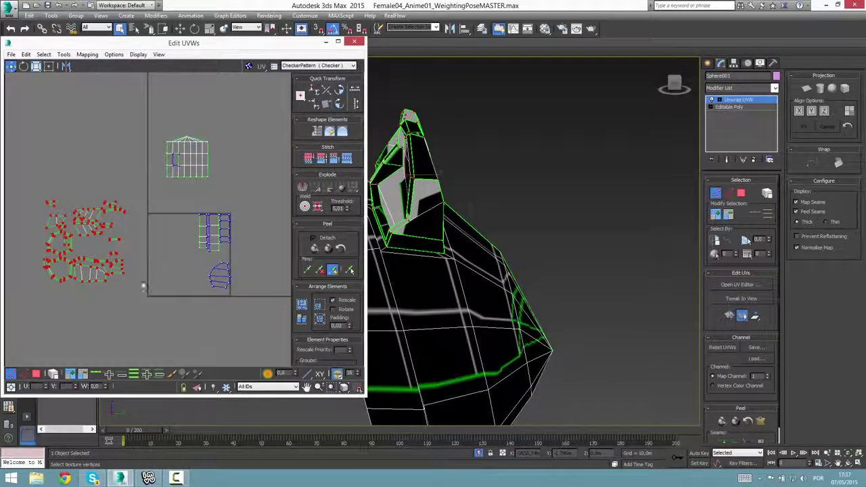
Open the Render UVW Template settings and render a 256 × 256 template with fill mode None
right_click(193, 248)
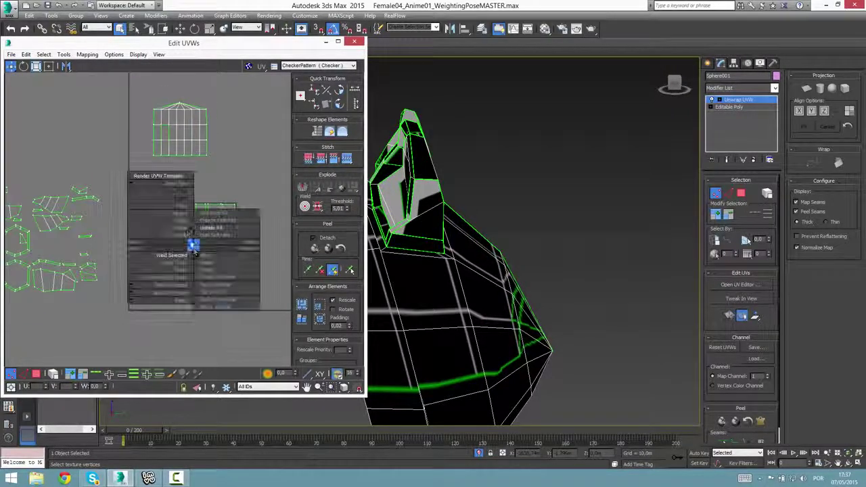
left_click(166, 178)
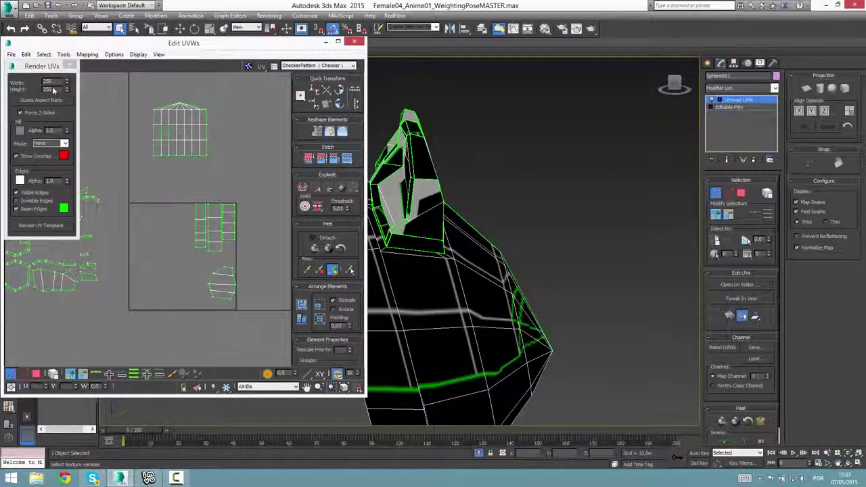
left_click(64, 143)
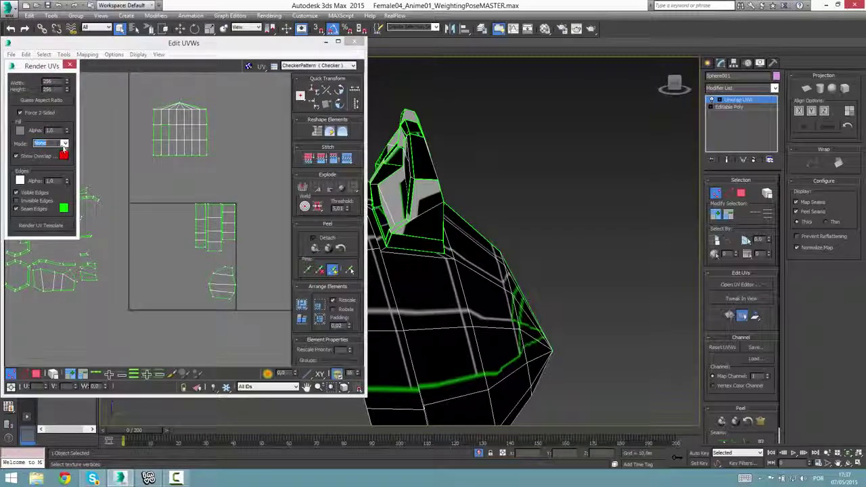
left_click(40, 225)
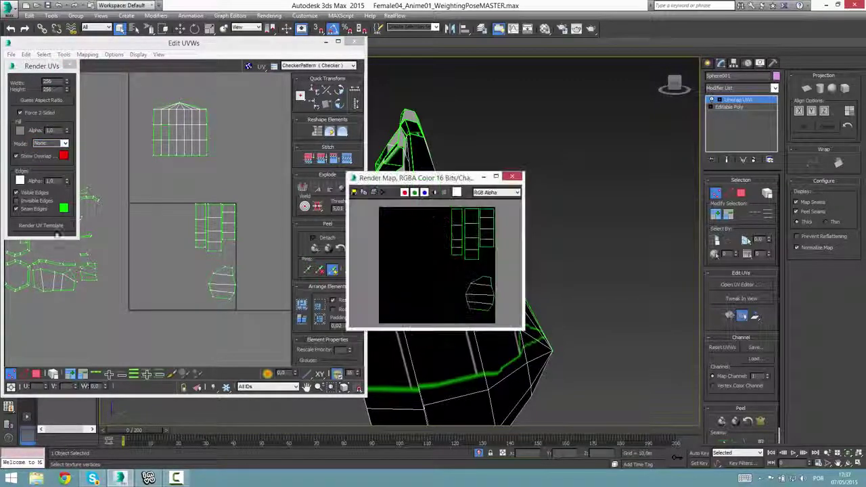
Examine the seam and edge lines of the shells in the rendered template up close
scroll(472, 245, "up", 2)
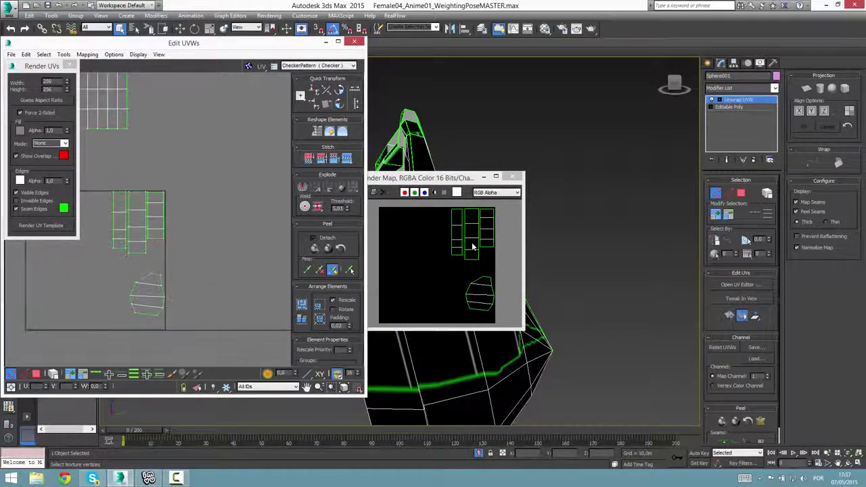
left_click(471, 246)
scroll(471, 246, "up", 1)
scroll(472, 246, "down", 2)
scroll(460, 257, "up", 2)
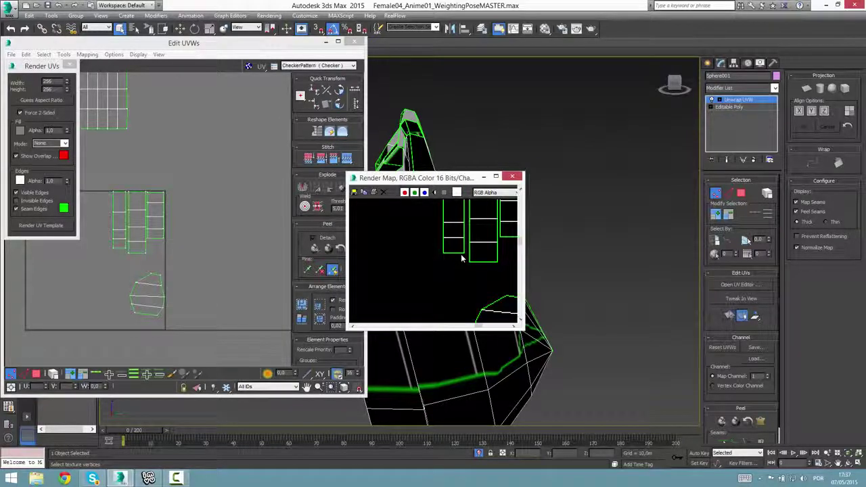
scroll(461, 254, "down", 1)
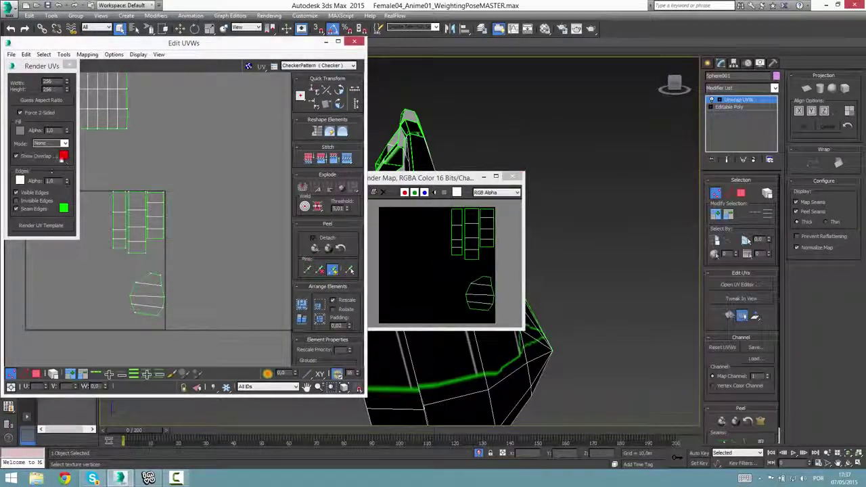
Turn off seam edges for the UV template and render it again
left_click(37, 209)
left_click(43, 228)
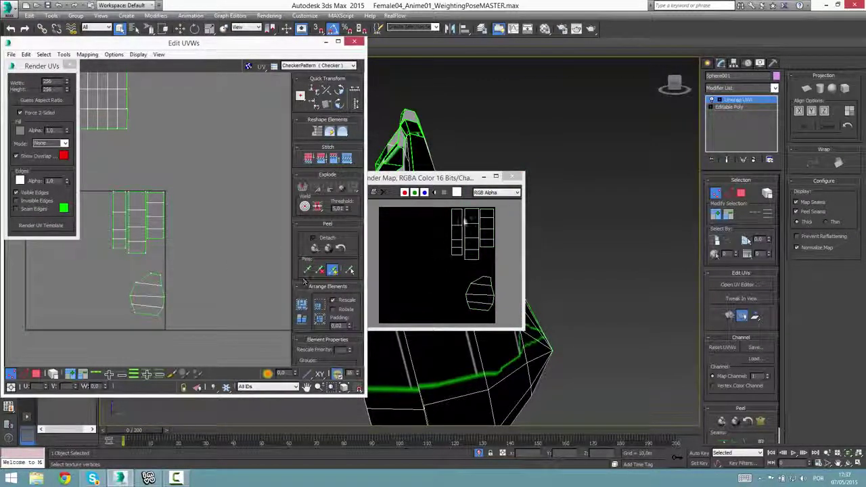
Try rendering the UV template without visible edges, and restore them with another render
left_click(17, 192)
left_click(41, 225)
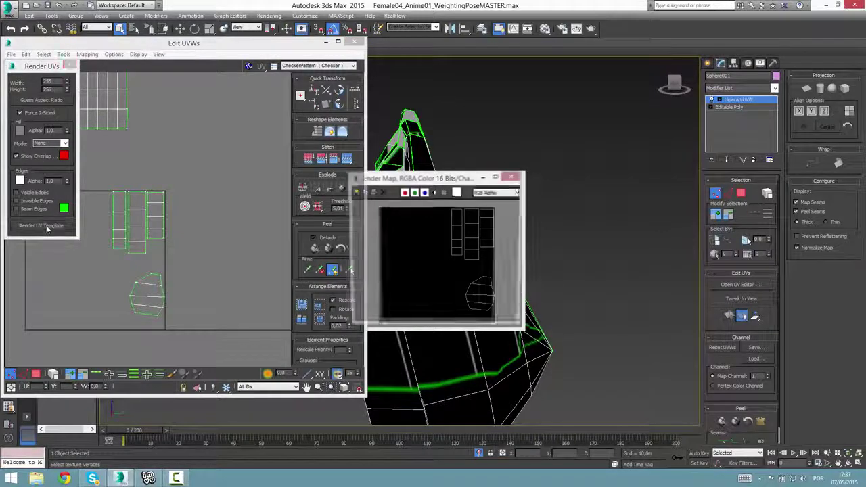
left_click(17, 192)
left_click(41, 226)
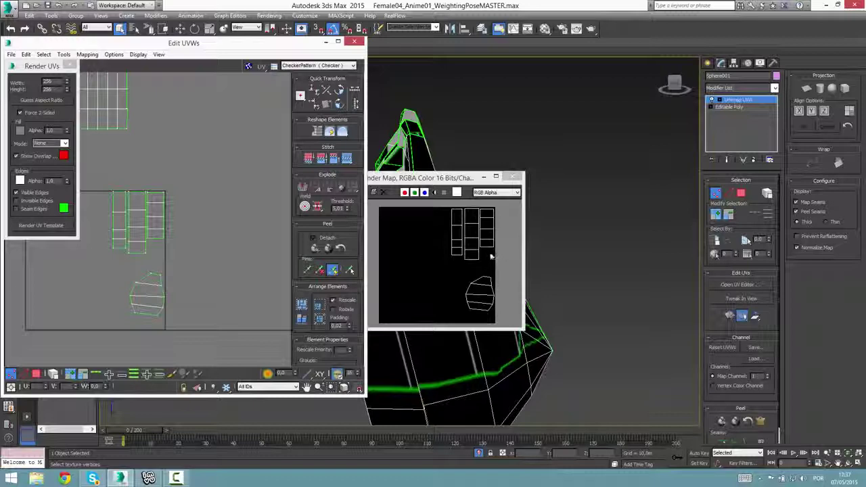
left_click(20, 180)
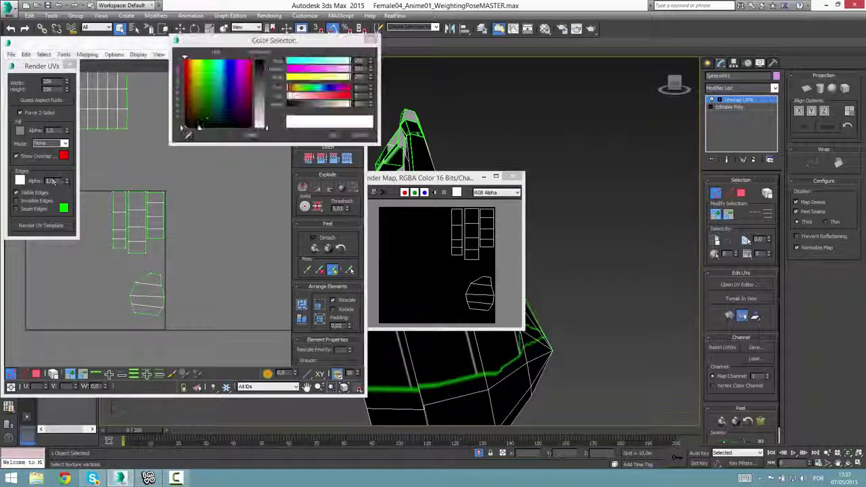
left_click(333, 135)
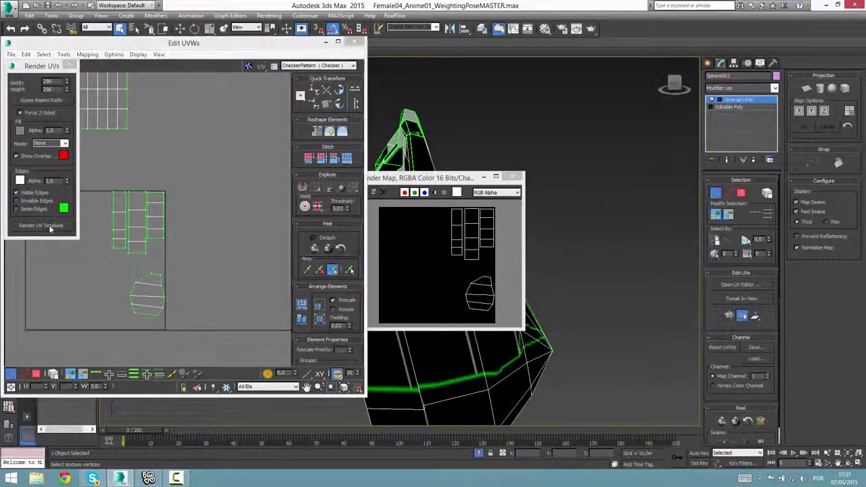
left_click(40, 225)
left_click(20, 180)
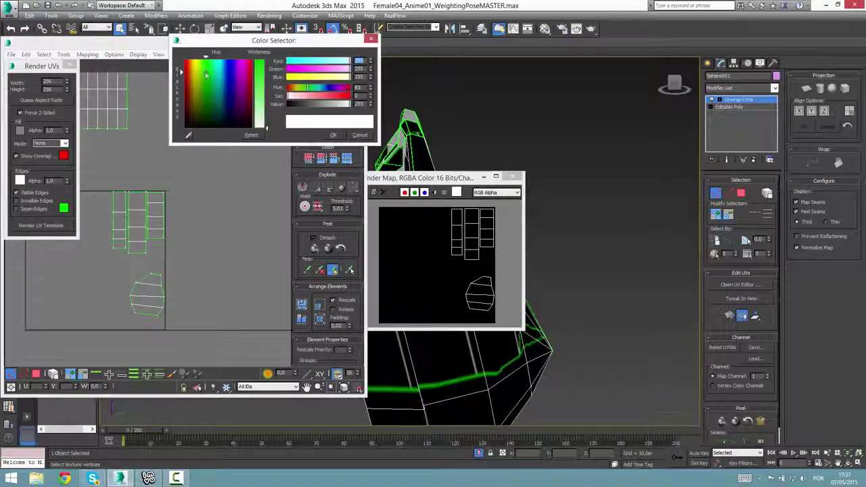
left_click(333, 135)
mouse_move(67, 181)
left_mouse_down()
mouse_move(72, 188)
mouse_move(70, 168)
left_mouse_up()
Try a blue edge colour in a rendered UV template and return the edge colour to white
left_click(20, 180)
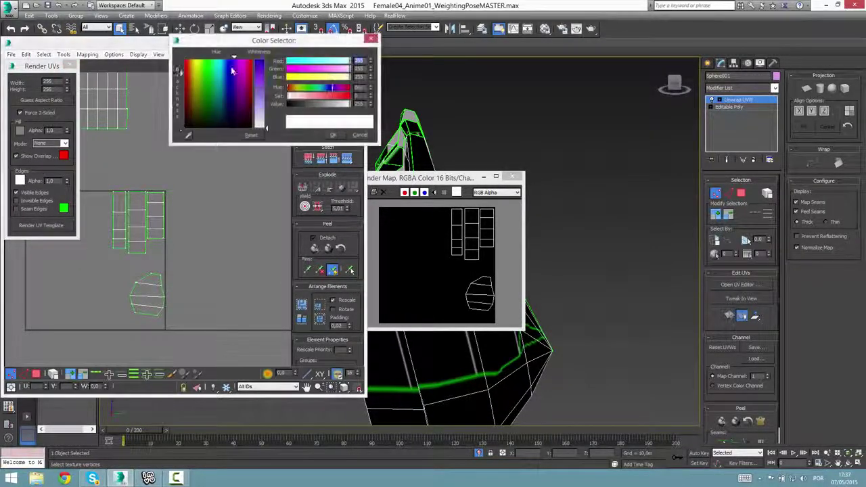
left_click(228, 61)
left_click(333, 136)
left_click(41, 225)
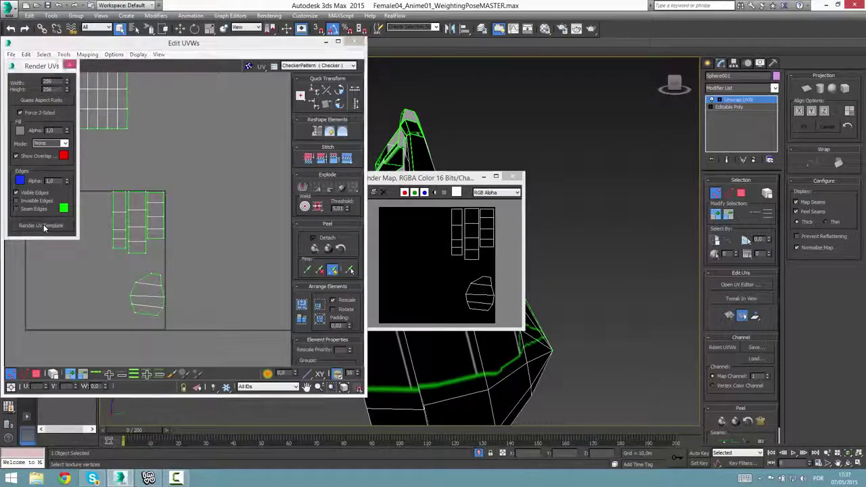
left_click(20, 180)
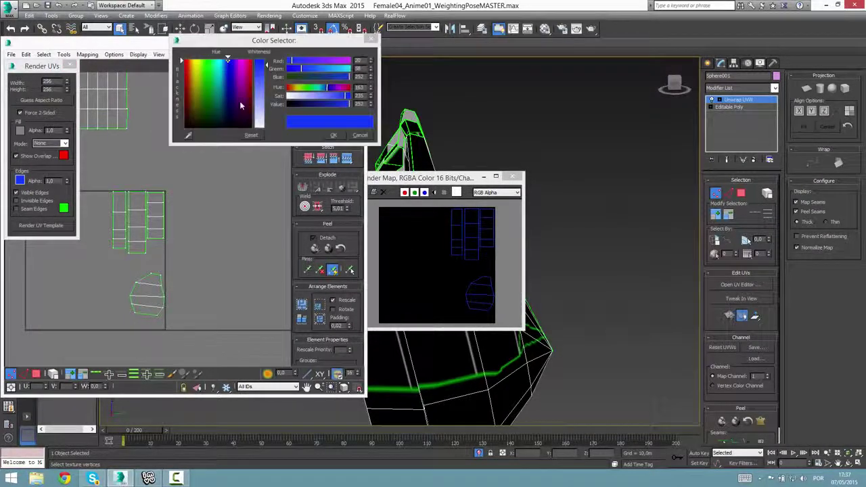
left_click_drag(259, 57, 271, 131)
left_click(333, 135)
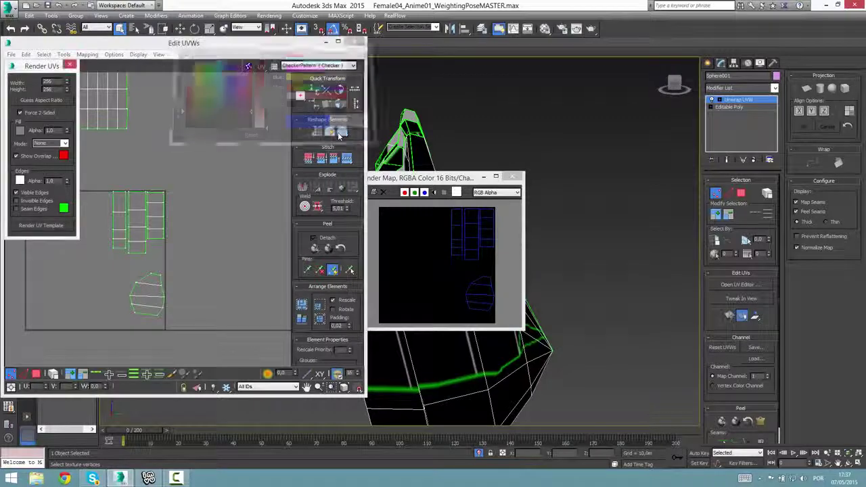
Render the UV template with white edges and examine the shell outlines up close
left_click(58, 225)
scroll(476, 266, "up", 2)
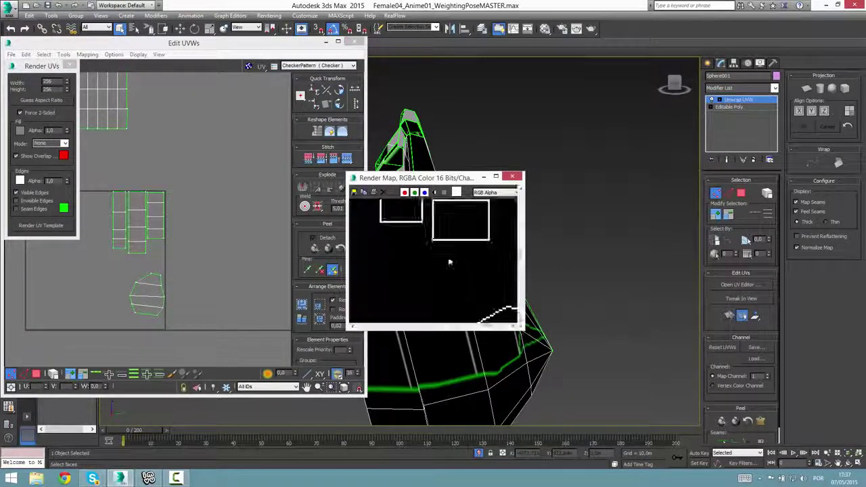
middle_click_drag(435, 226, 437, 271)
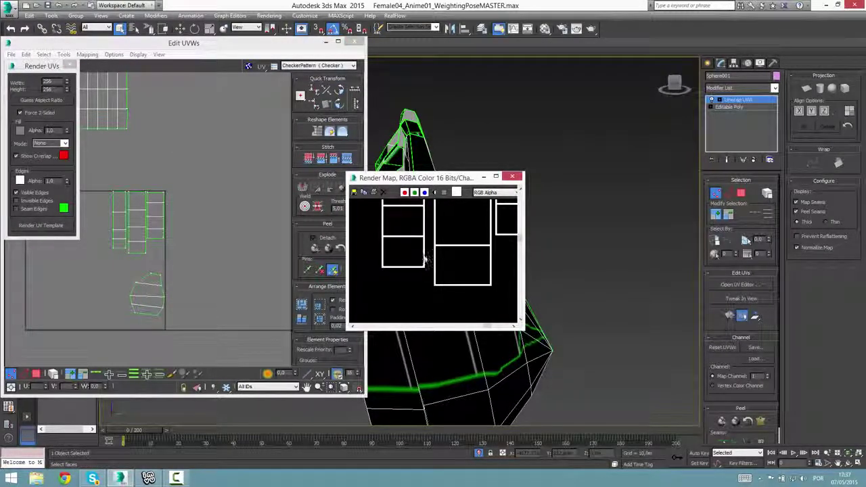
scroll(460, 264, "down", 3)
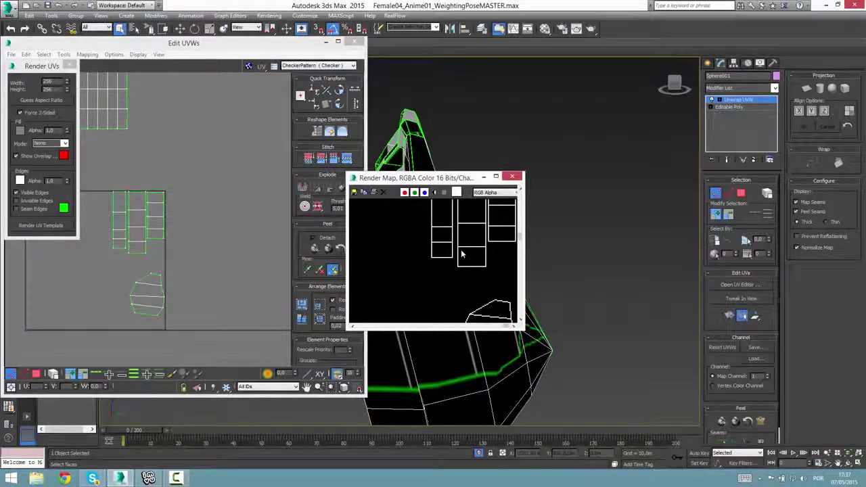
Close the rendered template images and the UV render settings
left_click(517, 177)
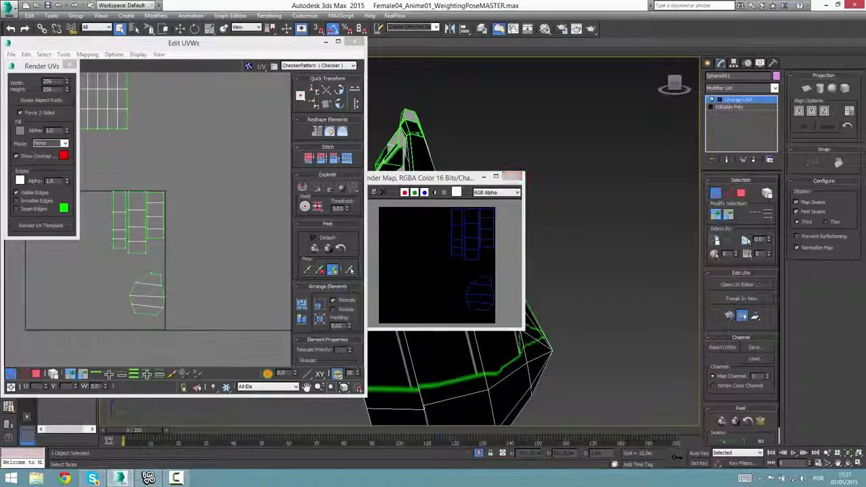
left_click(70, 66)
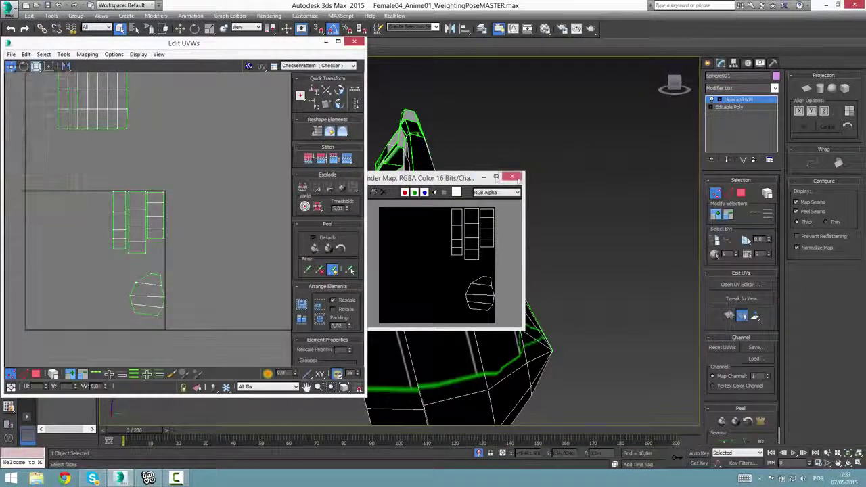
left_click(518, 179)
left_click(518, 178)
left_click(518, 179)
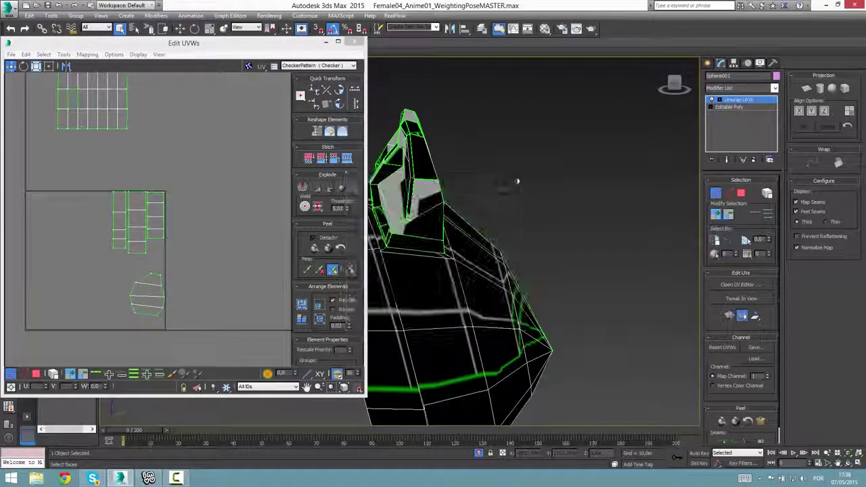
Select a side edge of the narrowest strip shell and examine where its matching edge lies on the ear
middle_click_drag(45, 246, 124, 235)
scroll(139, 254, "up", 2)
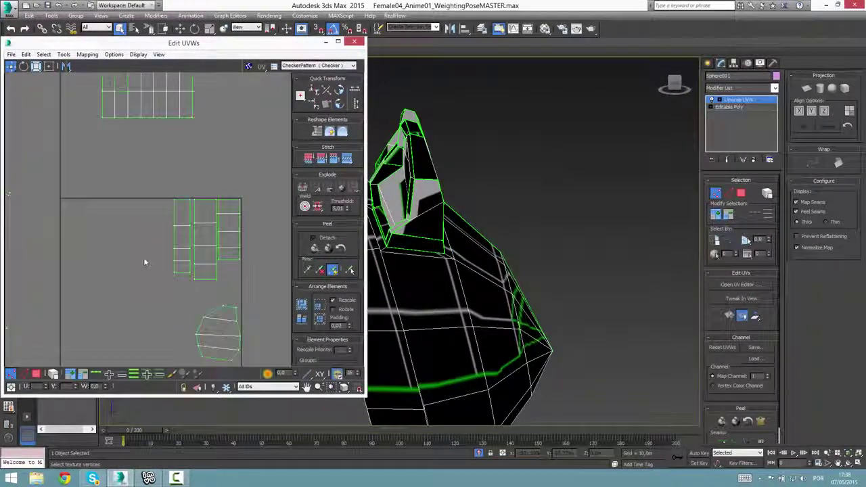
key("2")
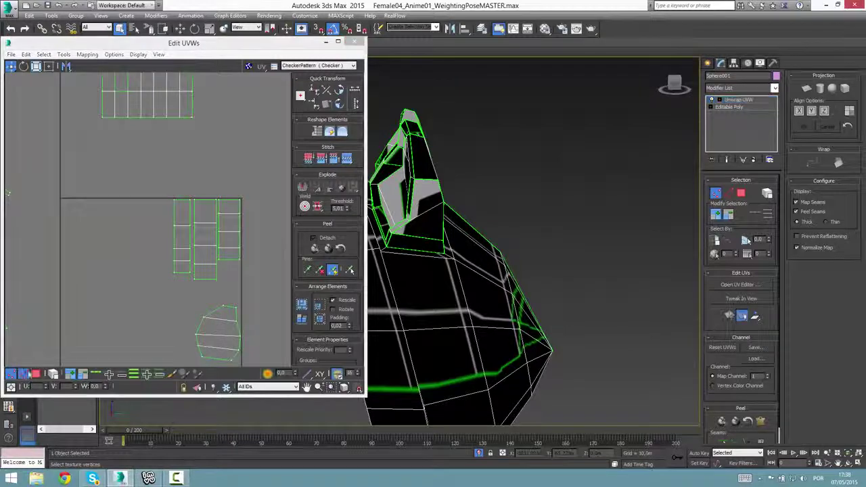
scroll(169, 254, "up", 3)
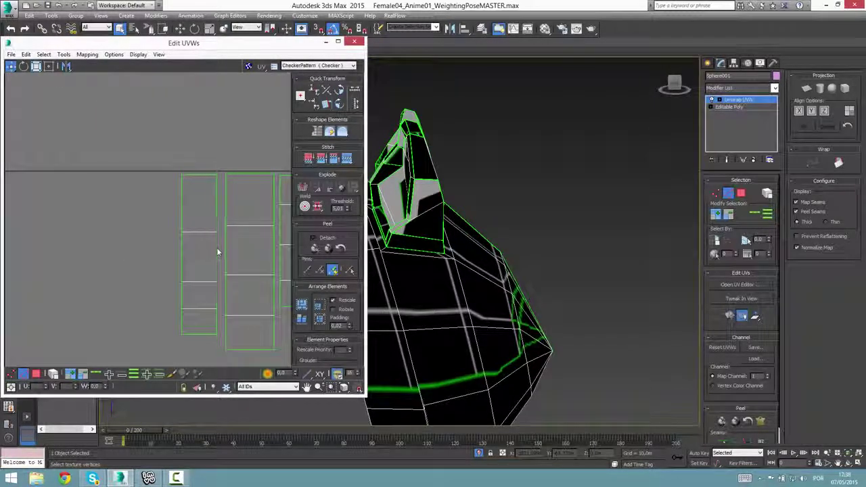
left_click(217, 247)
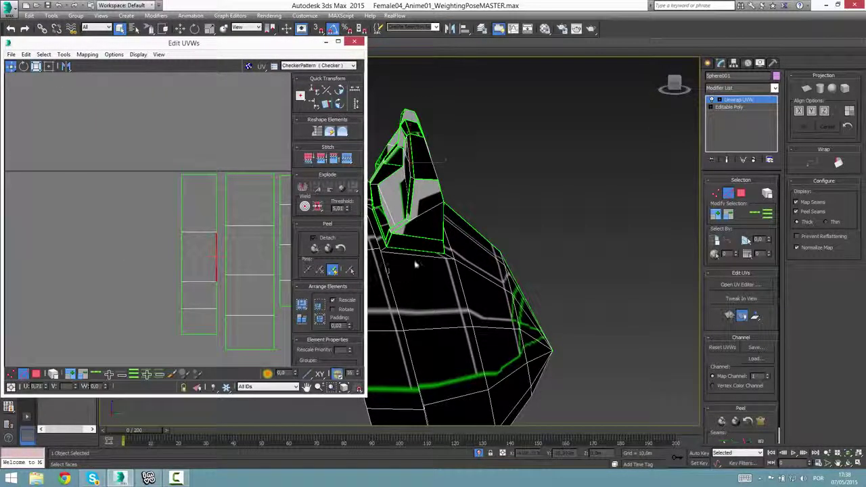
middle_click_drag(416, 265, 497, 270, "alt")
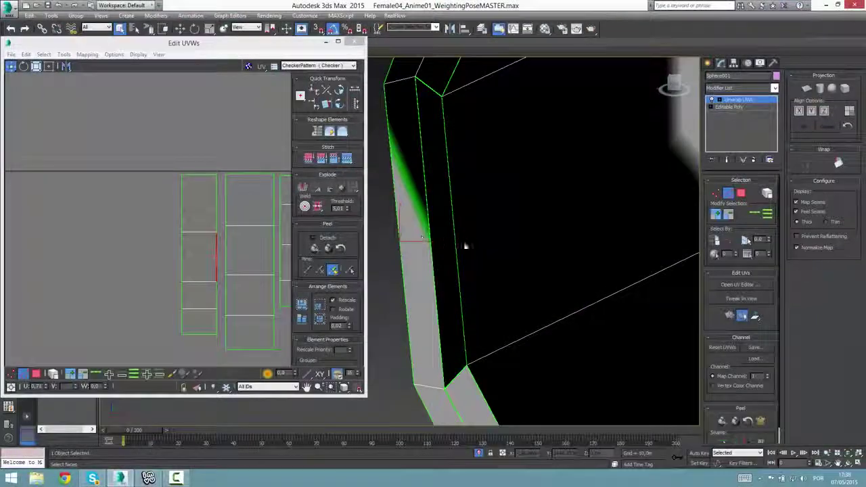
scroll(464, 268, "down", 8)
middle_click_drag(506, 273, 427, 251, "alt")
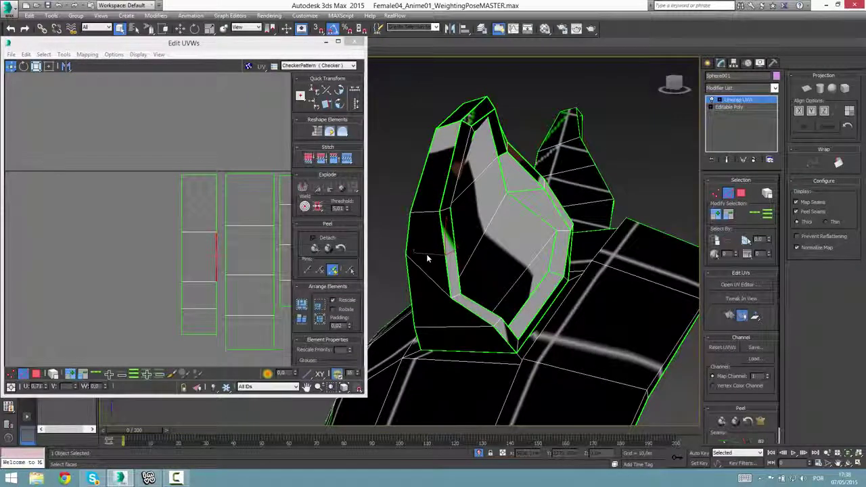
middle_click_drag(456, 260, 400, 262, "alt")
Stitch the ring-shaped ear rim shell to the small strip shell outside the UV tile along their shared edge
scroll(154, 235, "down", 6)
middle_click_drag(118, 251, 191, 259)
scroll(191, 260, "up", 3)
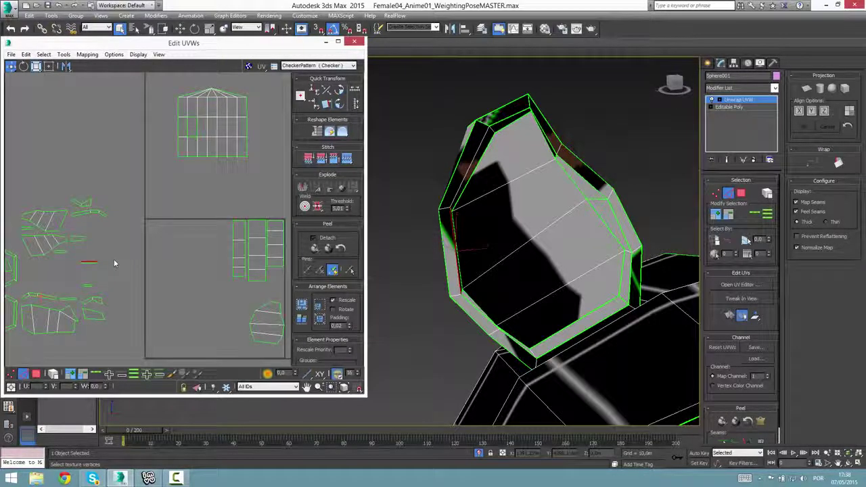
scroll(113, 259, "down", 2)
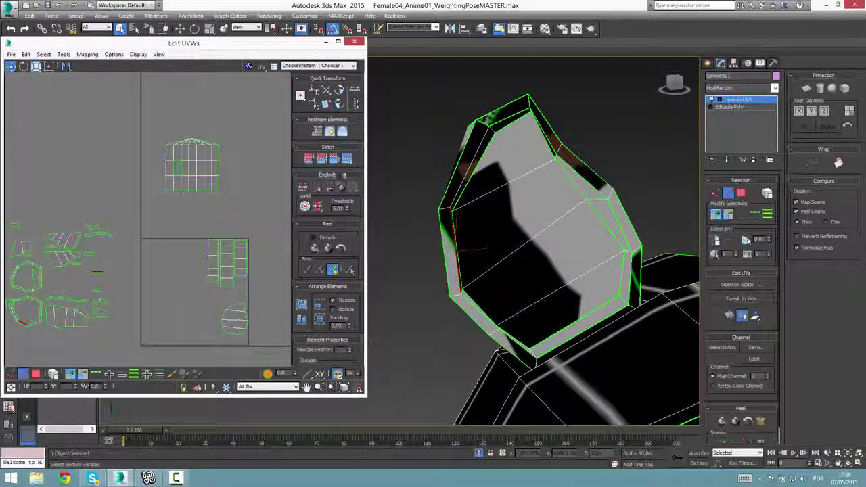
left_click(347, 159)
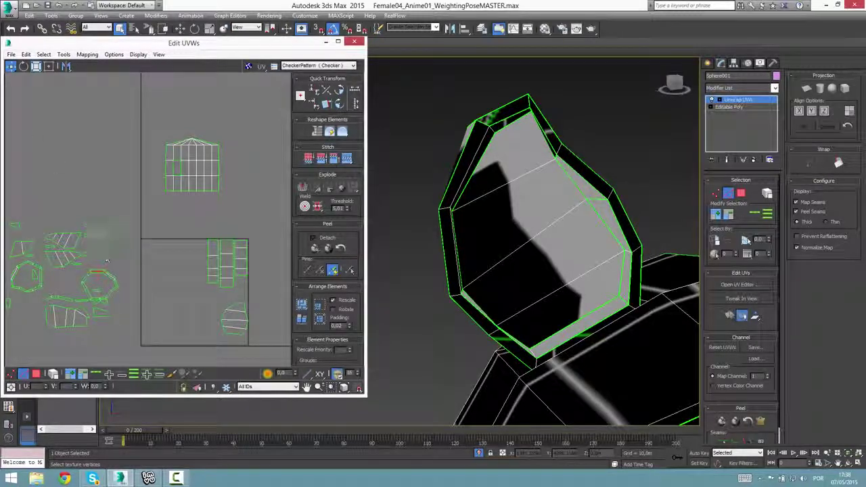
Select the whole ring-shaped ear rim shell and move it into the empty area of the UV tile
left_click(36, 373)
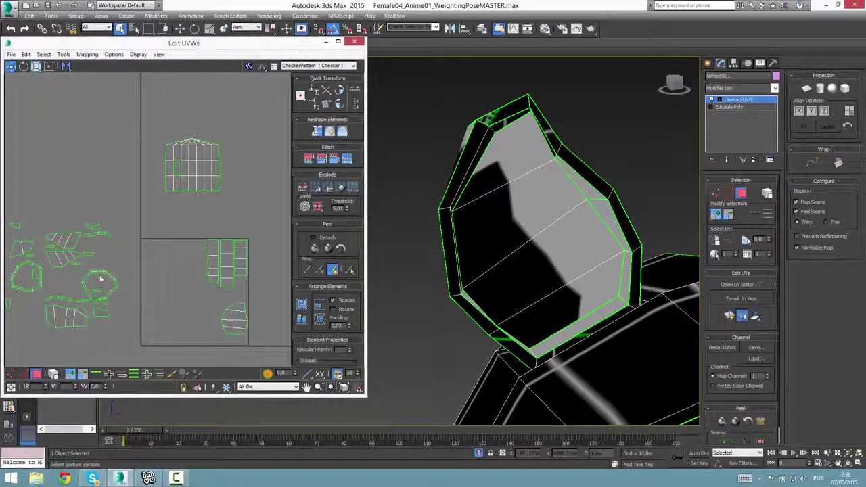
left_click(100, 275)
left_click(114, 288)
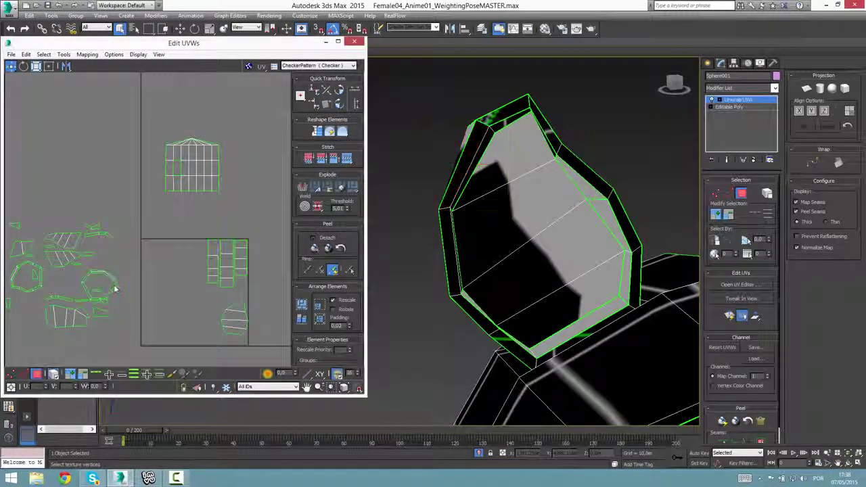
left_click(117, 285)
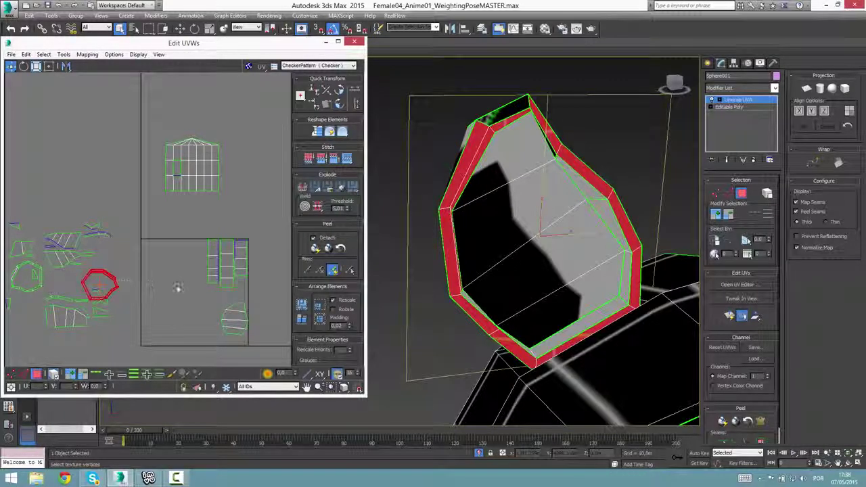
left_click_drag(115, 284, 181, 290)
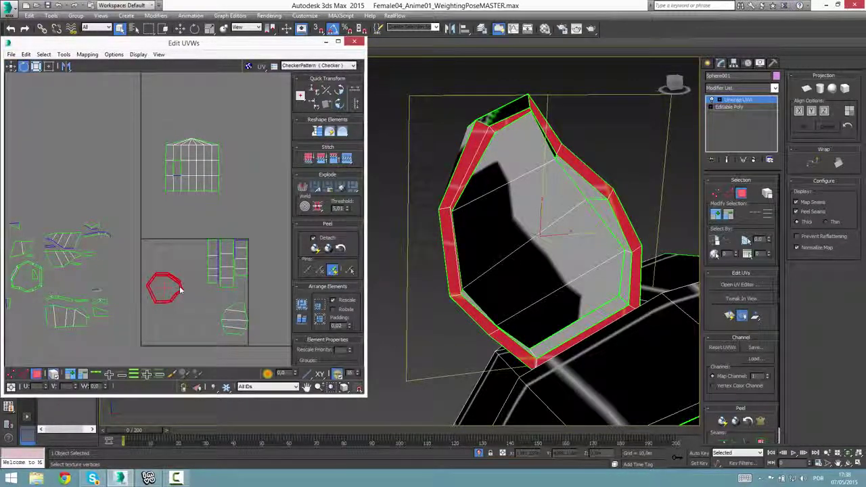
Rotate the ear rim shell so that its pointed tip faces upward
middle_click_drag(179, 287, 181, 281)
scroll(181, 281, "up", 3)
left_click_drag(181, 281, 149, 226)
key("w")
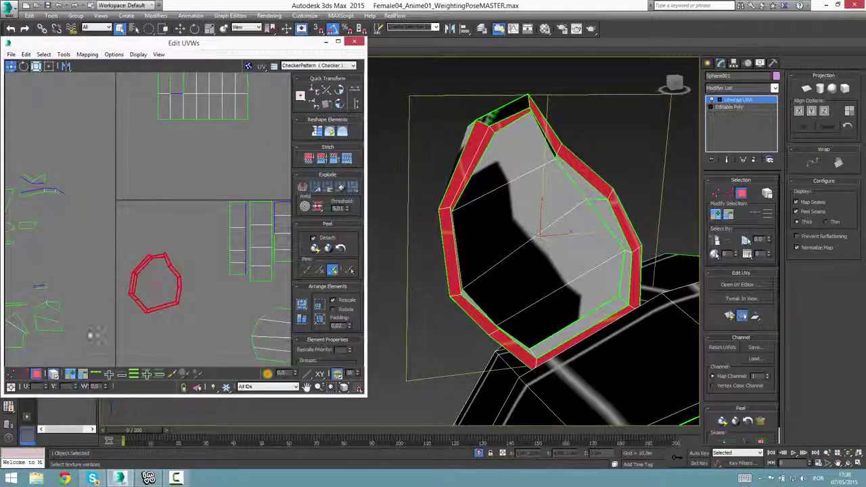
Turn off whole-element selection and examine single outer and inner faces of the ear rim shell against the model
middle_click_drag(114, 325, 126, 307)
scroll(126, 308, "up", 3)
left_click(11, 375)
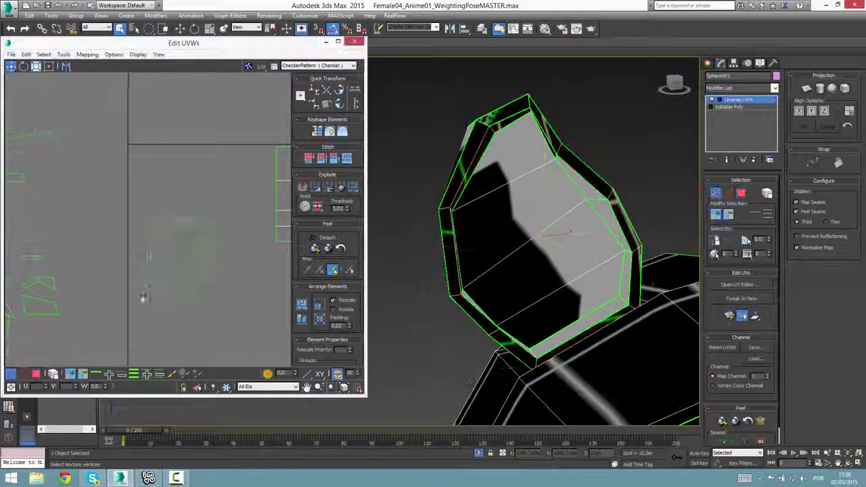
middle_click_drag(169, 237, 169, 257)
scroll(169, 257, "up", 3)
left_click(36, 376)
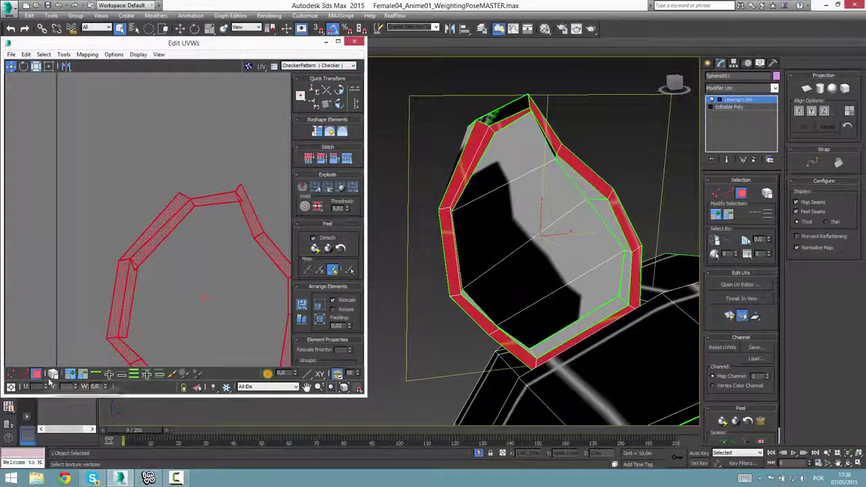
left_click(51, 377)
left_click(127, 273)
left_click(164, 270)
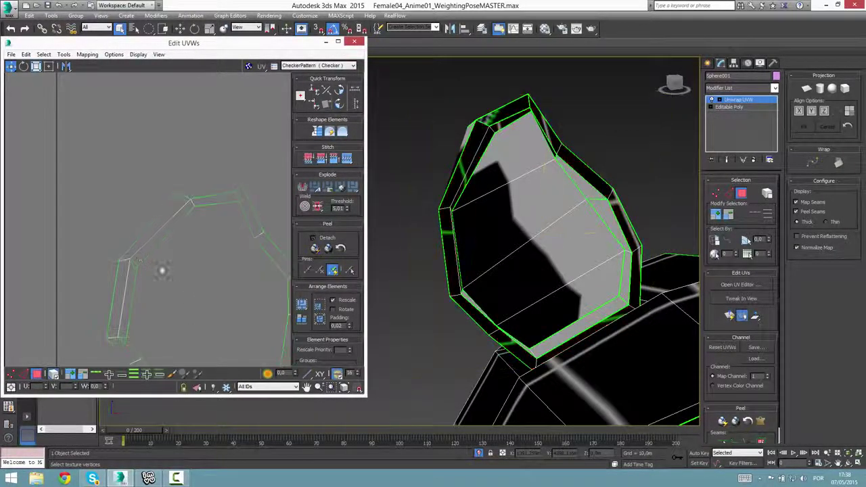
left_click(147, 235)
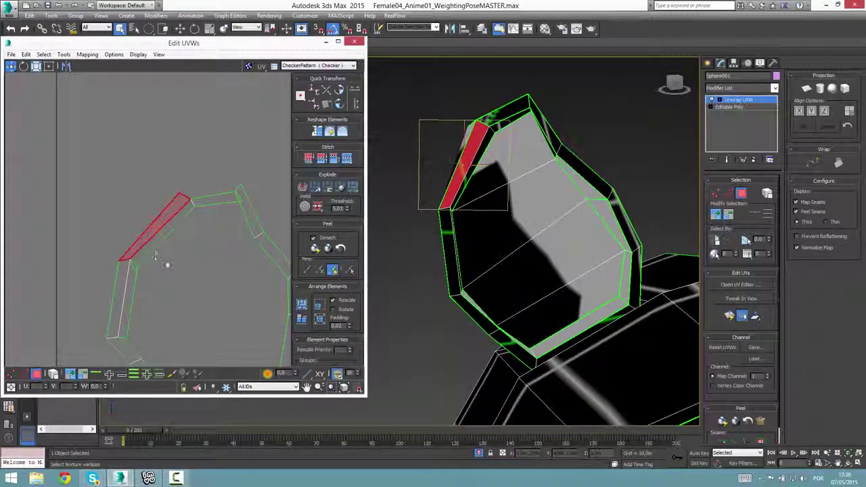
scroll(145, 278, "up", 3)
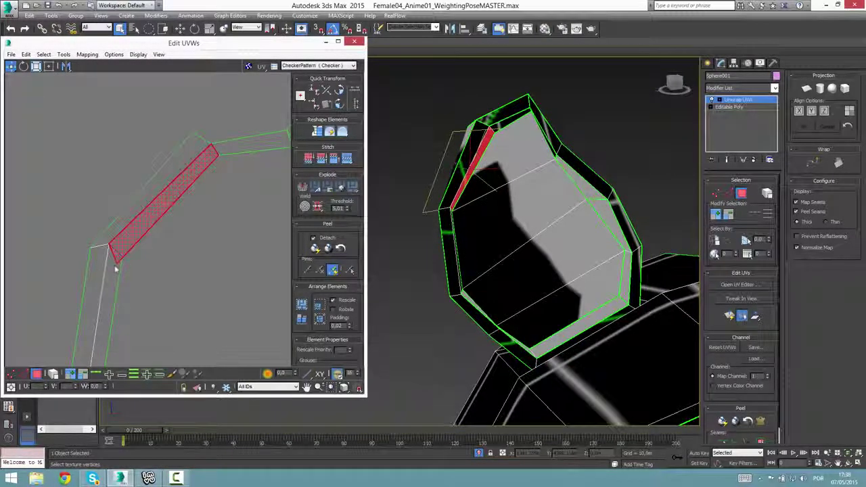
Stitch the split edge between two neighbouring inner faces of the ear rim shell to close the corner gap
key("2")
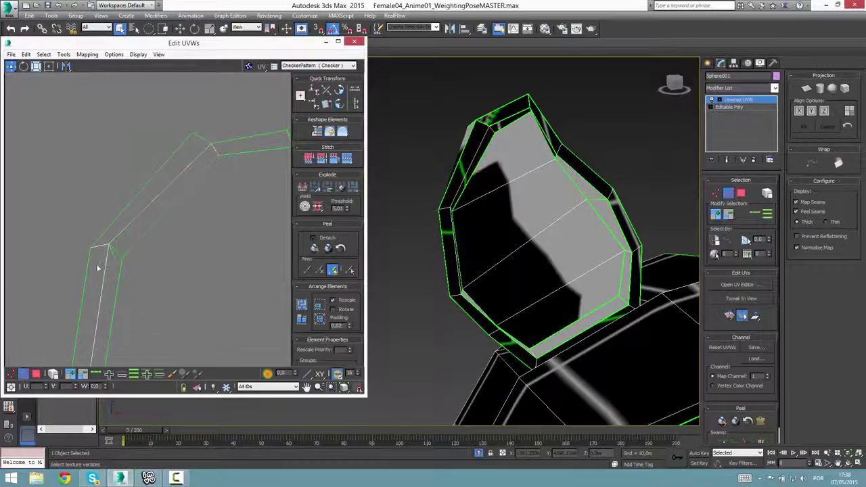
scroll(119, 262, "up", 2)
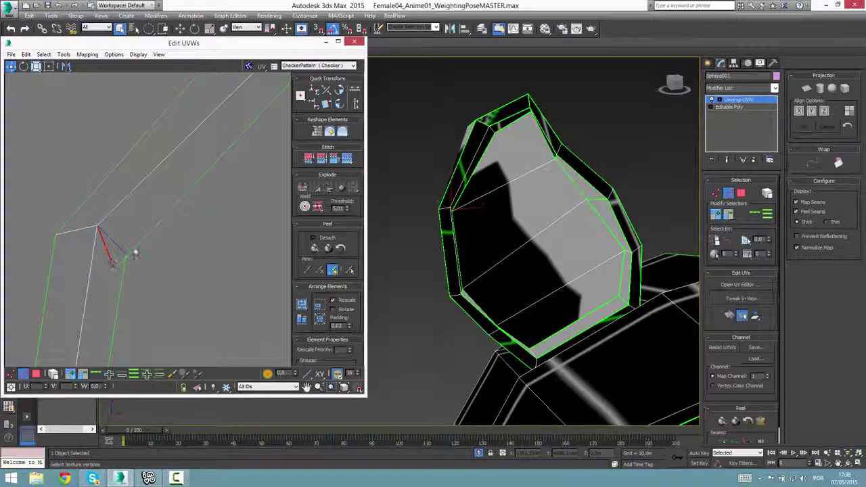
left_click(347, 161)
scroll(136, 277, "down", 6)
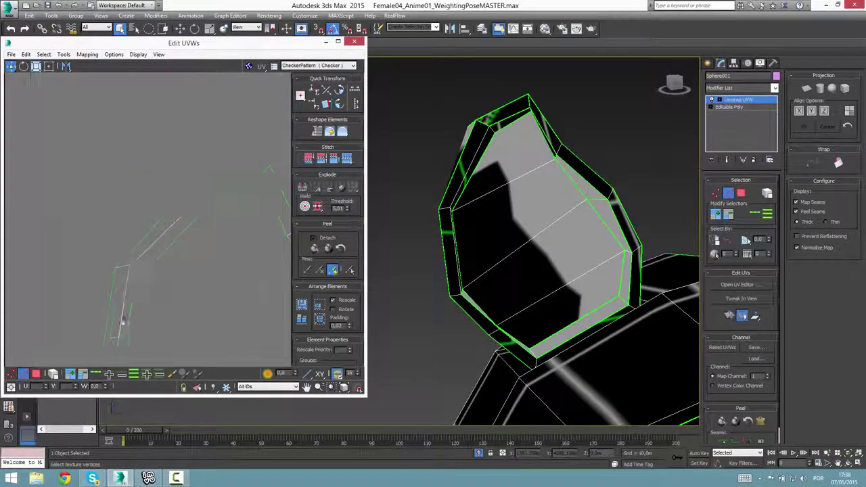
Select individual rim faces and the end face of the narrowest strip to check where they lie on the ear
left_click(11, 374)
left_click(38, 373)
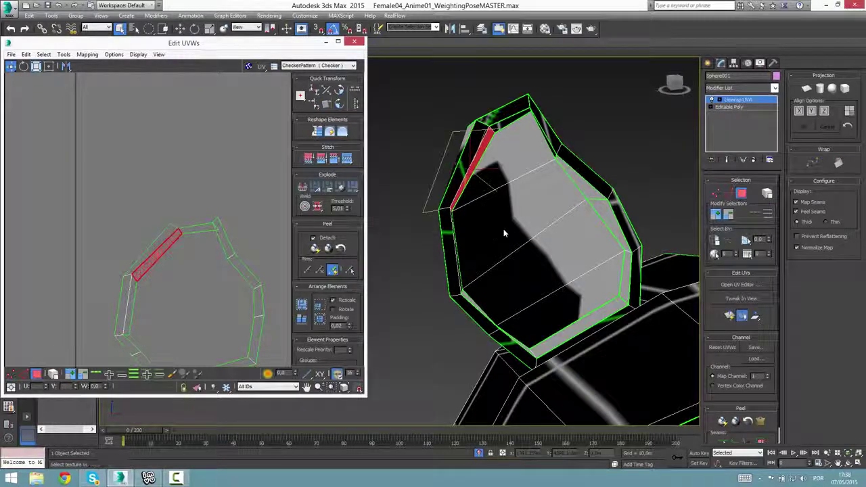
middle_click_drag(503, 229, 491, 231, "alt")
left_click(177, 255)
left_click(171, 252)
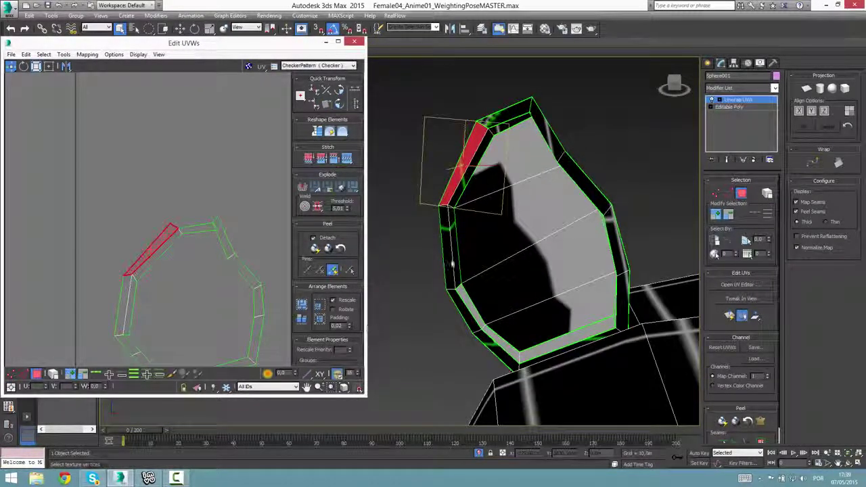
middle_click_drag(452, 264, 534, 265, "alt")
middle_click_drag(143, 234, 88, 263)
scroll(89, 263, "down", 4)
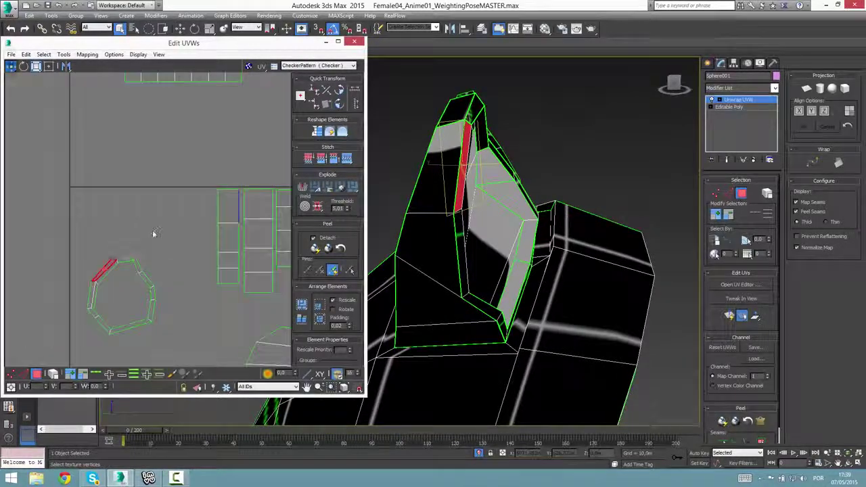
left_click(232, 213)
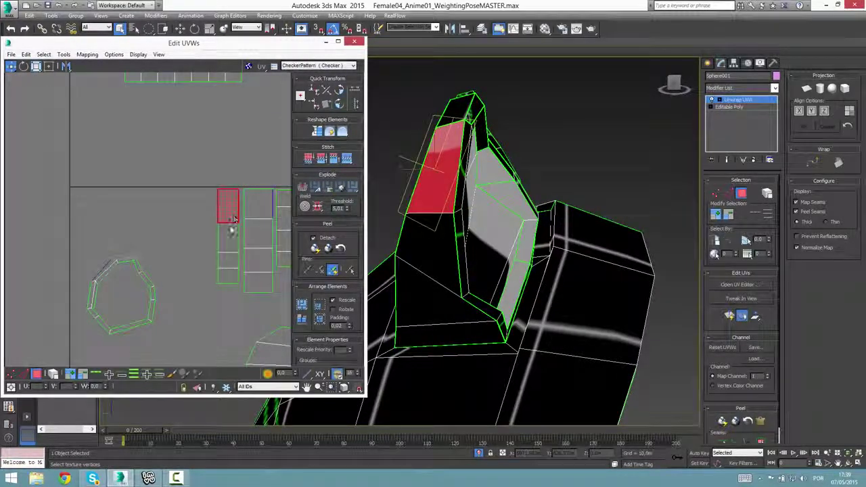
Turn on whole-element selection and move the narrowest strip shell next to the ear rim shell
left_click(184, 249)
left_click(53, 374)
left_click(234, 238)
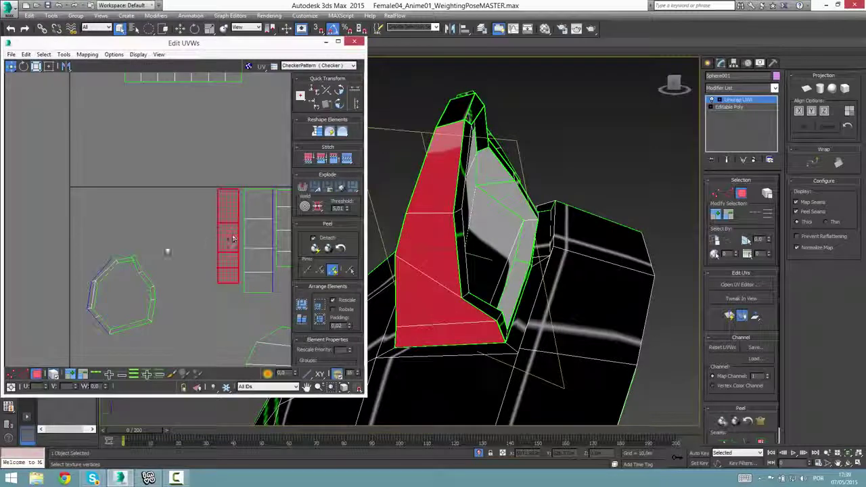
left_click_drag(234, 238, 139, 264)
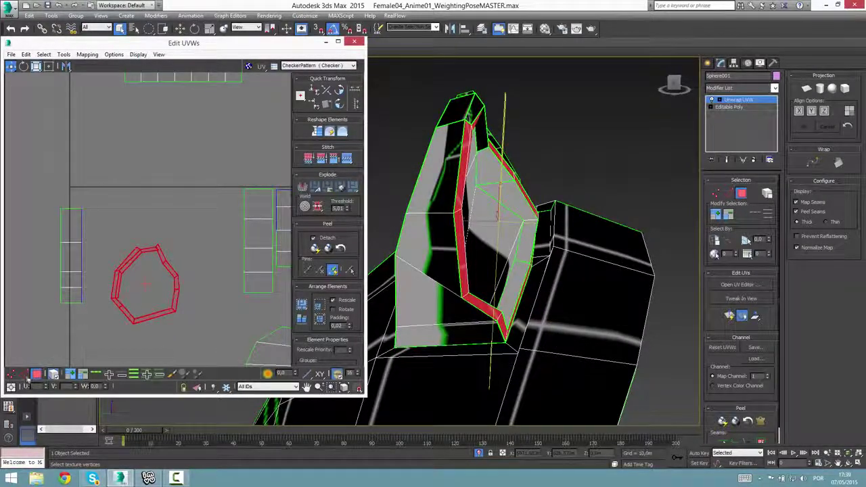
Stitch the narrow strip shell to the ear rim shell along the rim's long slanted outer edge
left_click(24, 375)
left_click(122, 261)
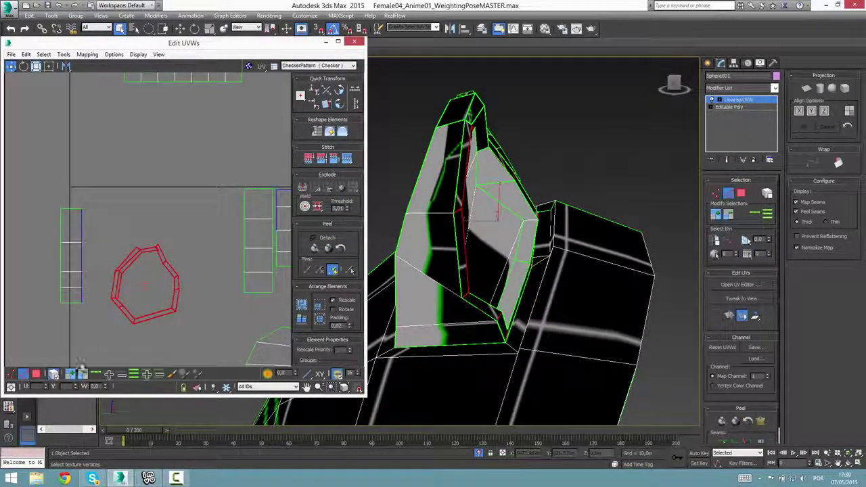
left_click(119, 258)
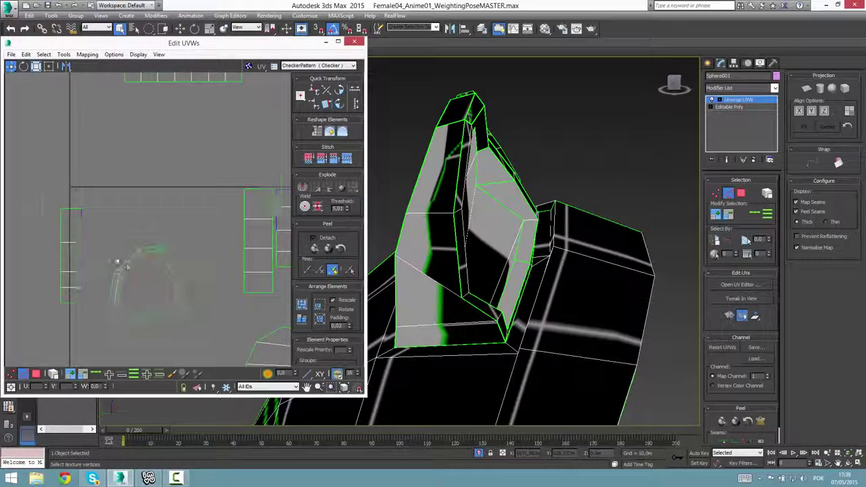
scroll(126, 265, "up", 2)
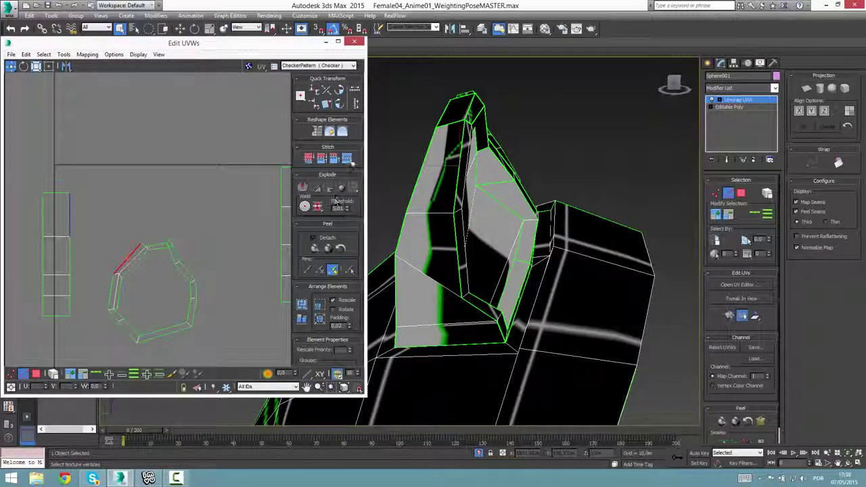
left_click(348, 159)
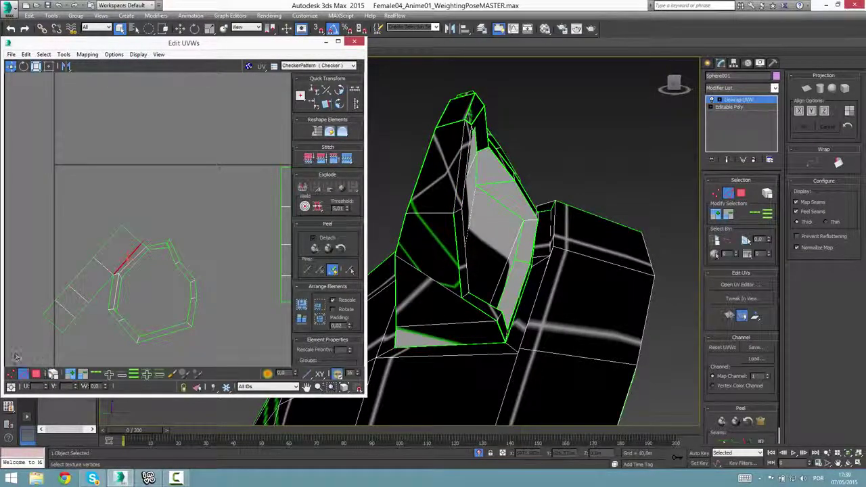
Try moving the ear rim shell away from the attached narrow strip, and undo the move
left_click(36, 373)
left_click(113, 278)
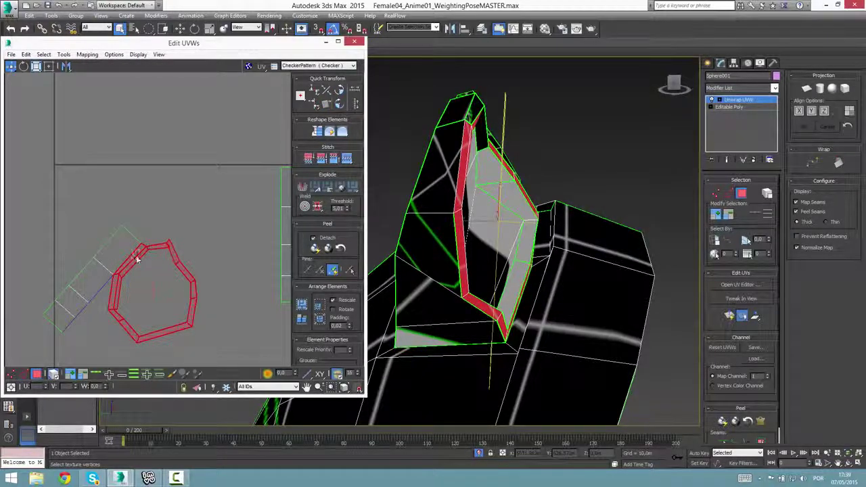
left_click_drag(137, 260, 163, 235)
key("ctrl+z")
Select the faces of the narrow strip and ear rim together to check their join against the model
middle_click_drag(189, 271, 207, 269)
left_click(122, 222)
scroll(138, 224, "up", 5)
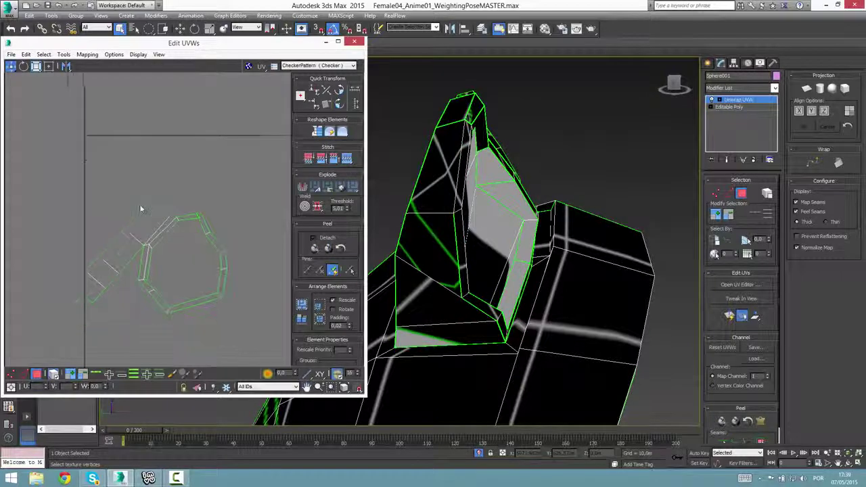
left_click(137, 225)
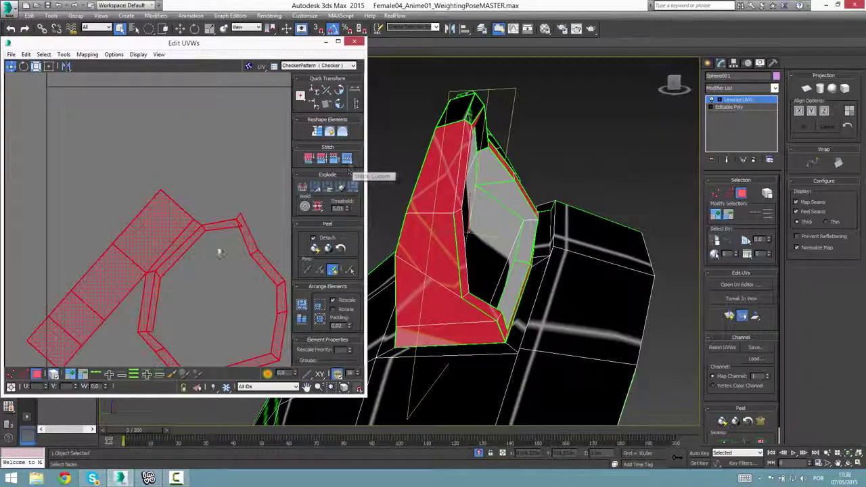
middle_click_drag(202, 270, 196, 254)
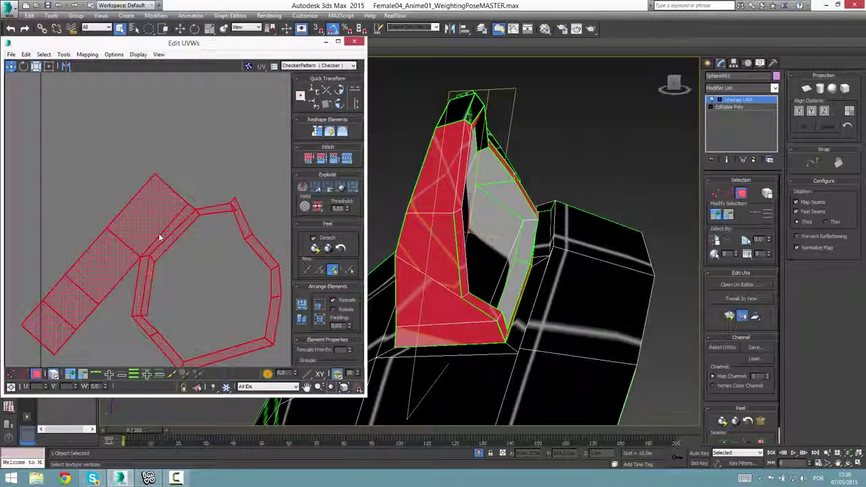
left_click(186, 264)
scroll(198, 267, "down", 5)
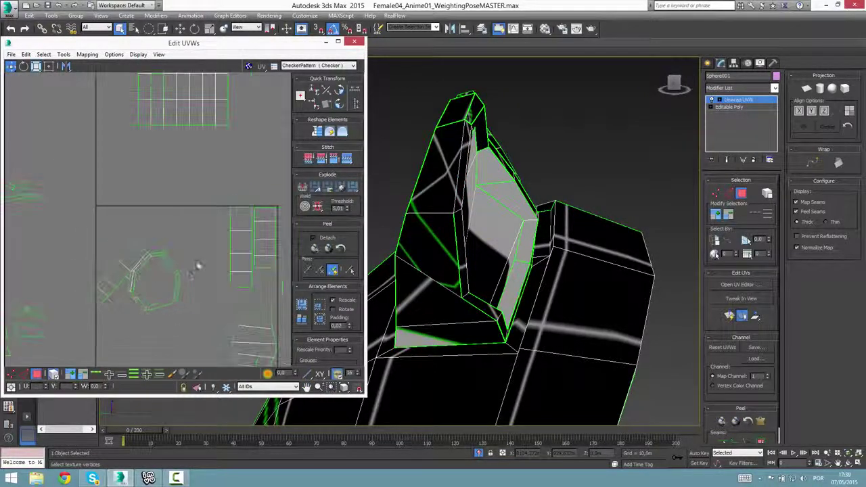
Turn off whole-element selection and select single outer edges near the ear rim's open corner to locate them on the ear
key("2")
left_click(140, 261)
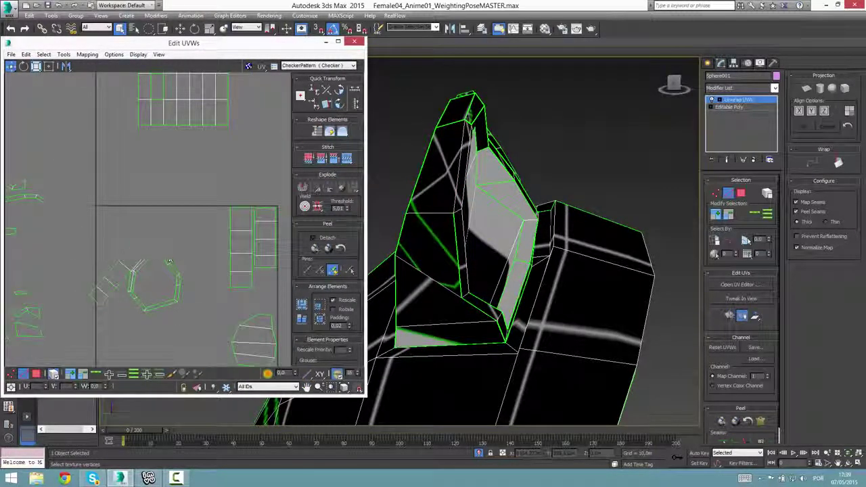
left_click(169, 261)
double_click(169, 261)
left_click(51, 376)
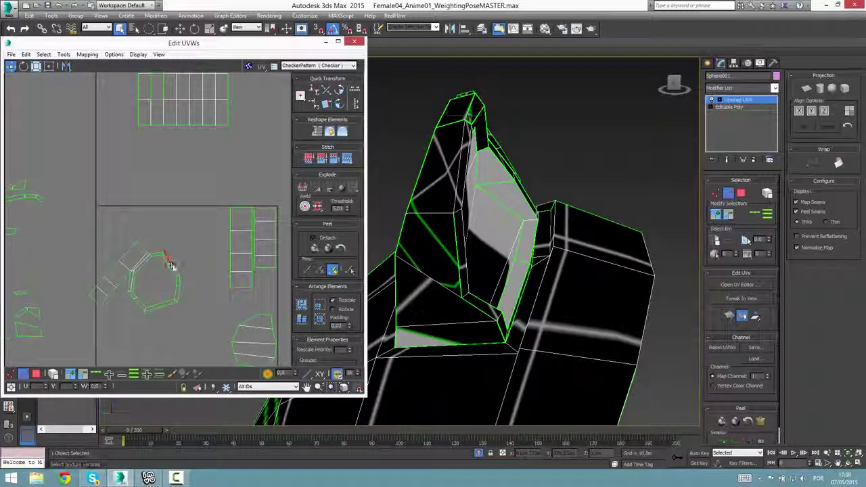
key("ctrl+z")
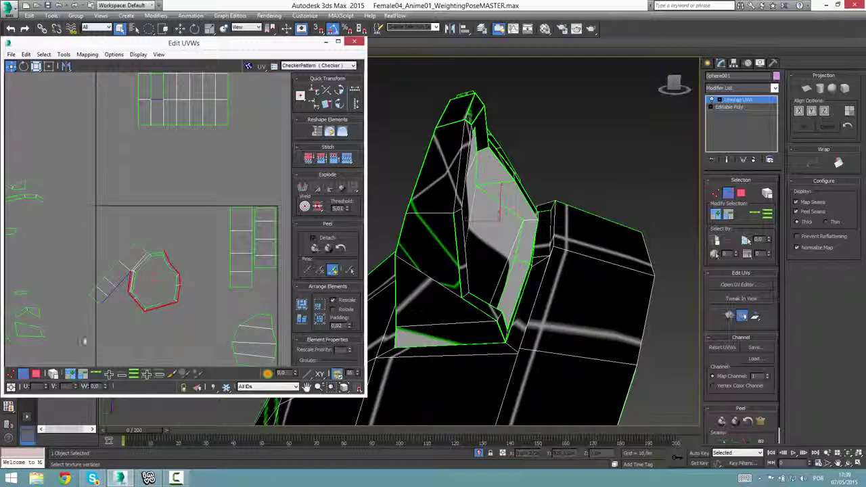
scroll(148, 323, "up", 3)
left_click(155, 323)
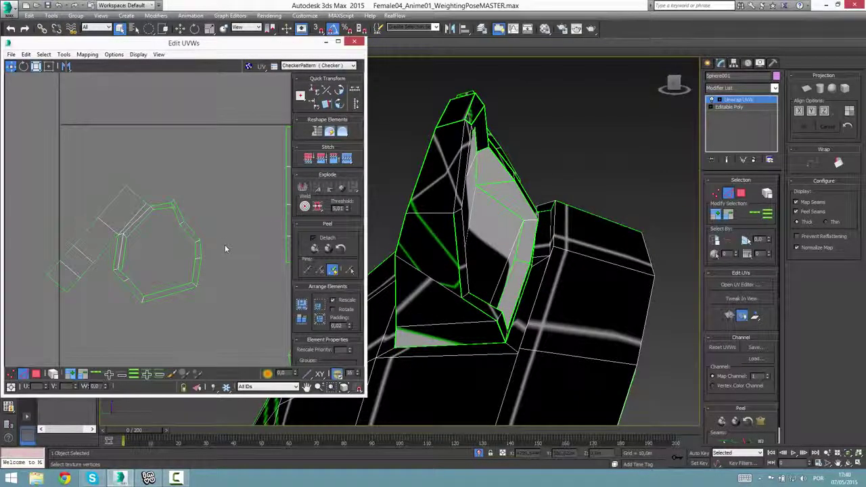
left_click(181, 218)
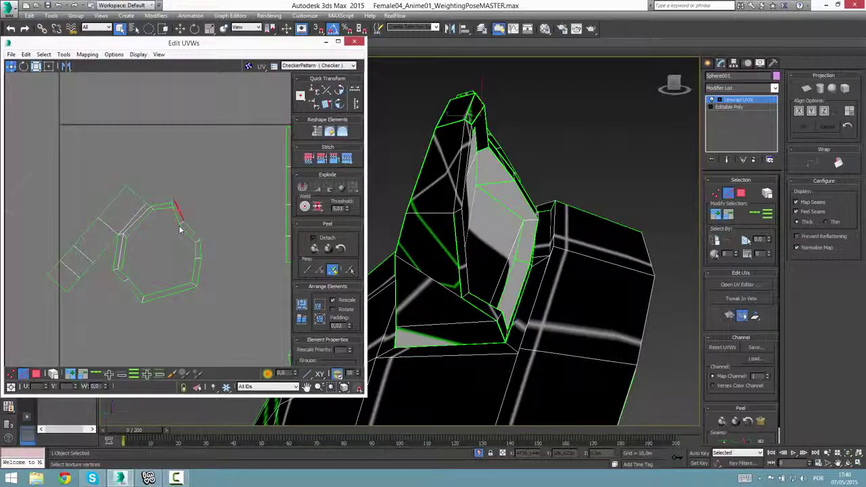
Try stitching the short end edge at the ear rim's open corner, and undo the stitches
scroll(180, 223, "up", 4)
left_click(164, 176)
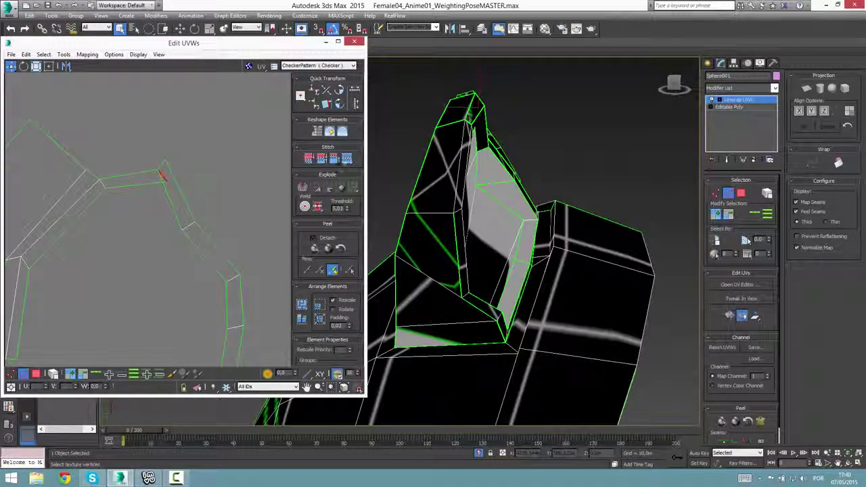
left_click(347, 161)
left_click(224, 166)
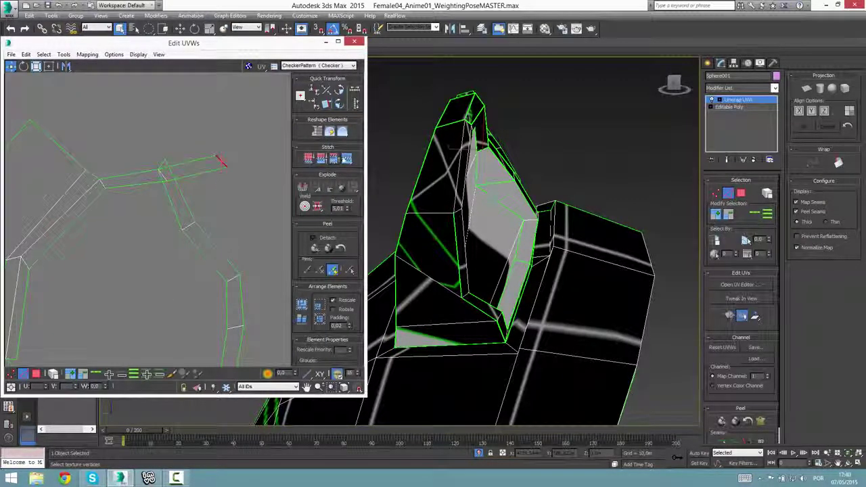
left_click(347, 159)
mouse_move(245, 196)
middle_mouse_down()
mouse_move(190, 220)
mouse_move(236, 203)
middle_mouse_up()
key("ctrl+z")
key("ctrl+z")
key("ctrl+z")
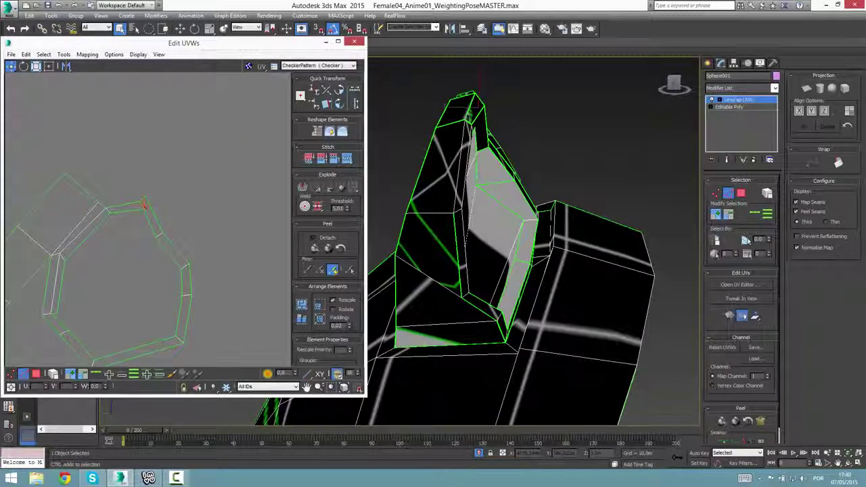
Stitch the wide strip shell to the narrow strip and ear rim along the side edge of its uppermost face
left_click(145, 206)
left_click(154, 216)
scroll(186, 230, "down", 3)
middle_click_drag(290, 206, 237, 206)
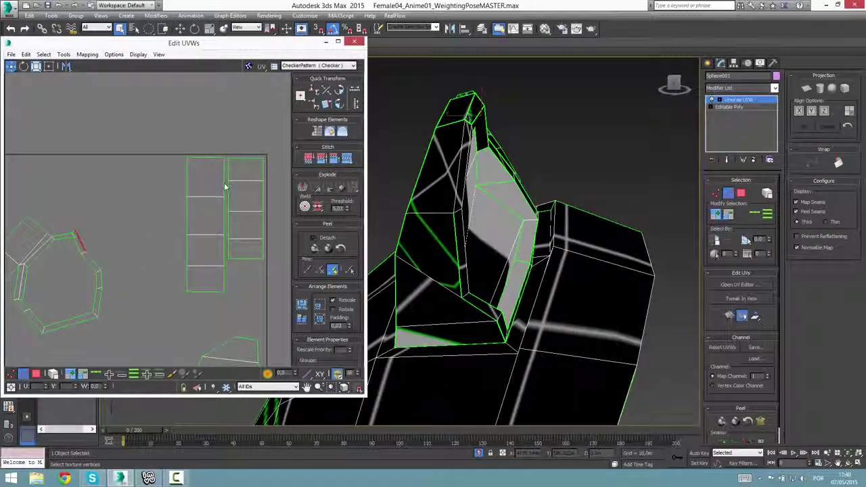
middle_click_drag(15, 223, 61, 226)
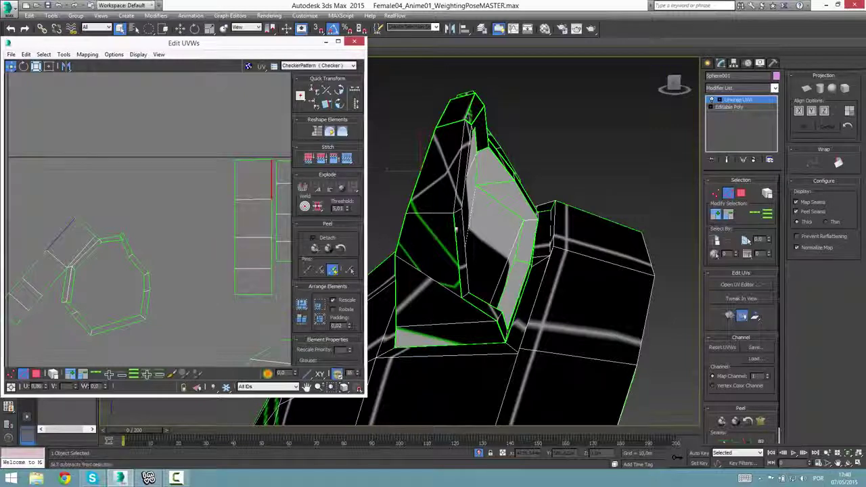
middle_click_drag(433, 223, 518, 221, "alt")
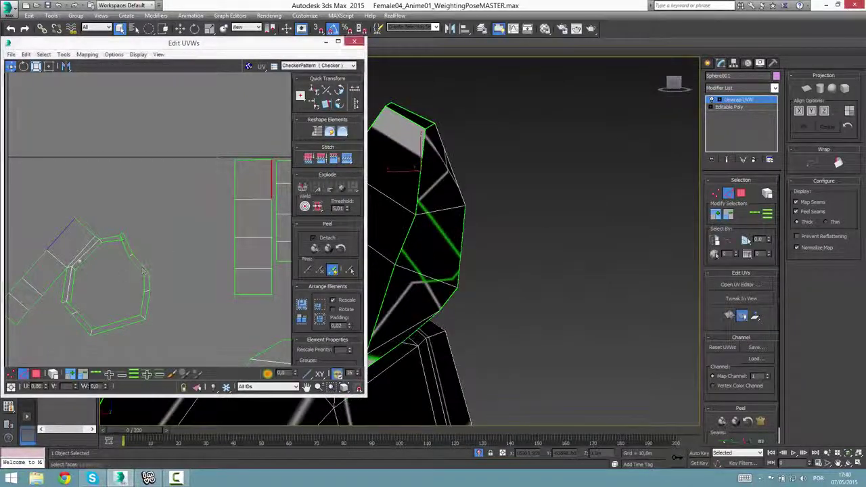
left_click(347, 159)
middle_click_drag(220, 232, 116, 249)
scroll(117, 249, "down", 1)
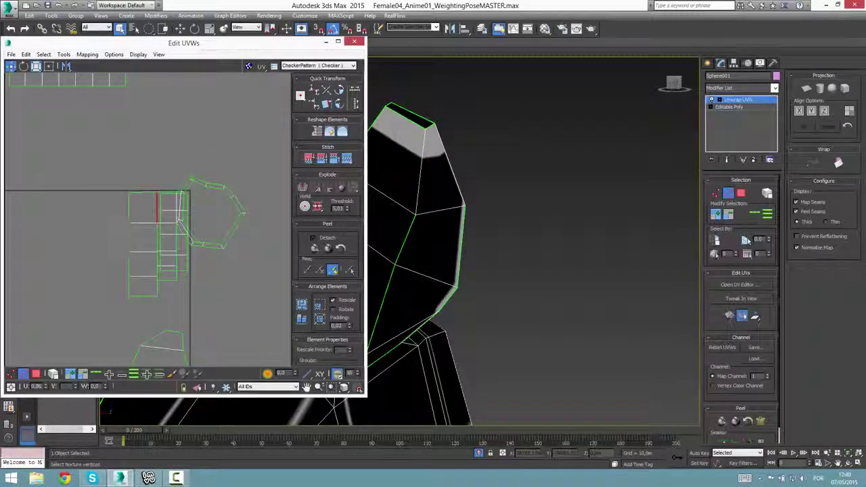
Select the joined strips and ear rim as one shell and move it fully inside the UV tile
left_click(204, 190)
left_click(37, 375)
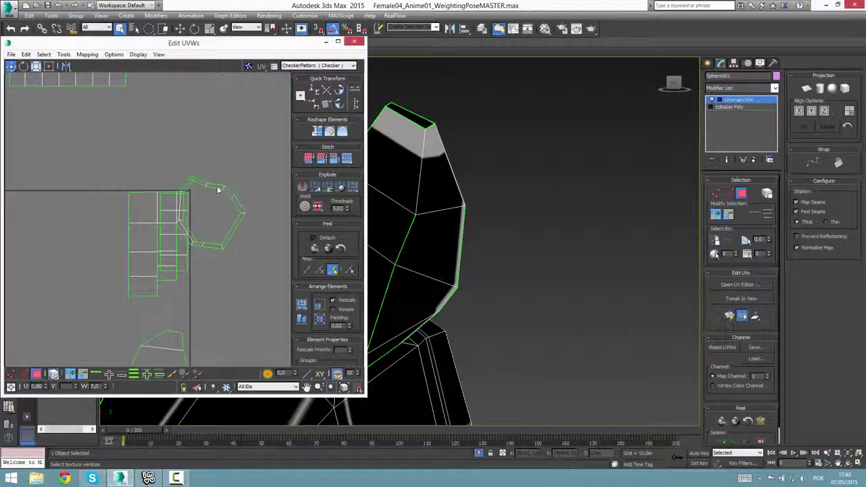
left_click(218, 190)
left_click_drag(221, 199, 161, 220)
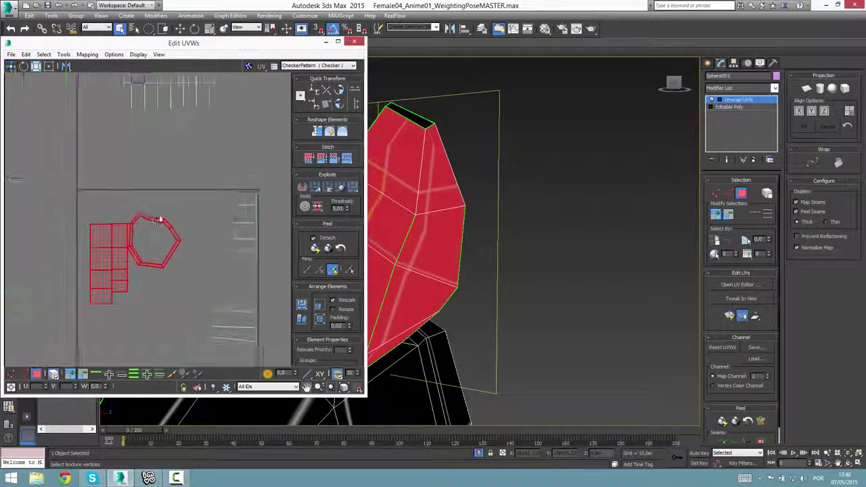
scroll(161, 220, "up", 4)
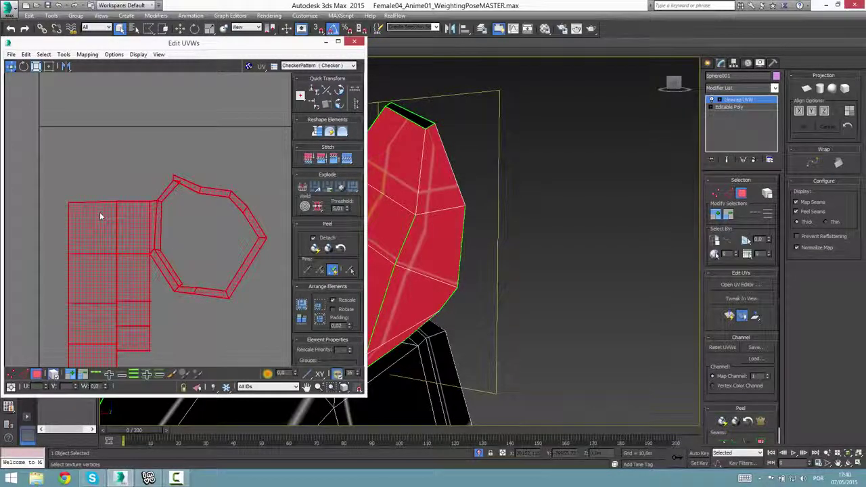
scroll(38, 102, "up", 2)
Stitch the rounded panel shell to the ear rim along the panel's slanted upper edge
left_click(11, 374)
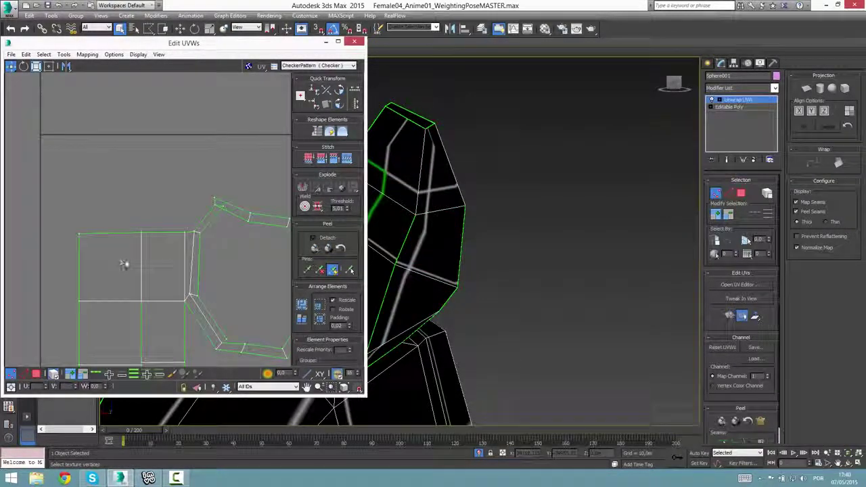
scroll(152, 263, "down", 6)
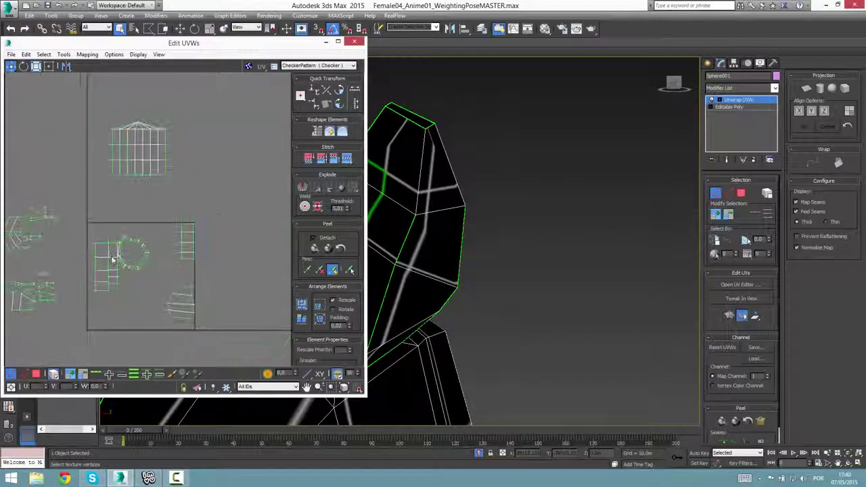
scroll(142, 285, "up", 4)
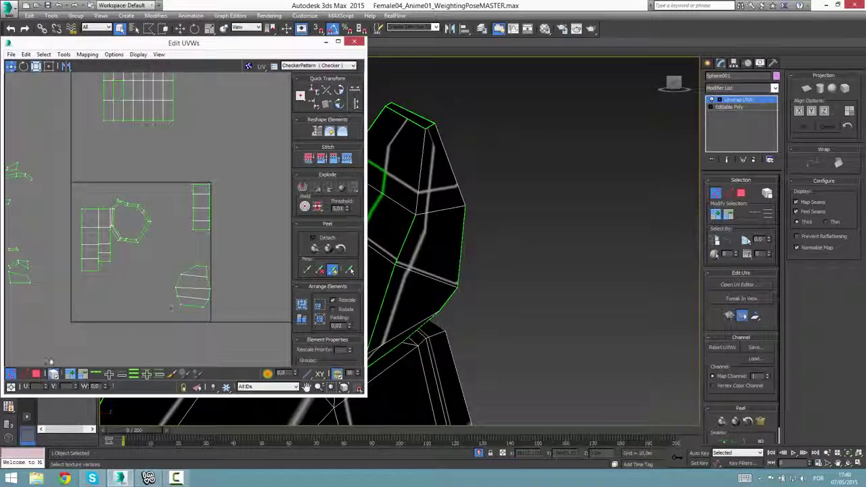
key("2")
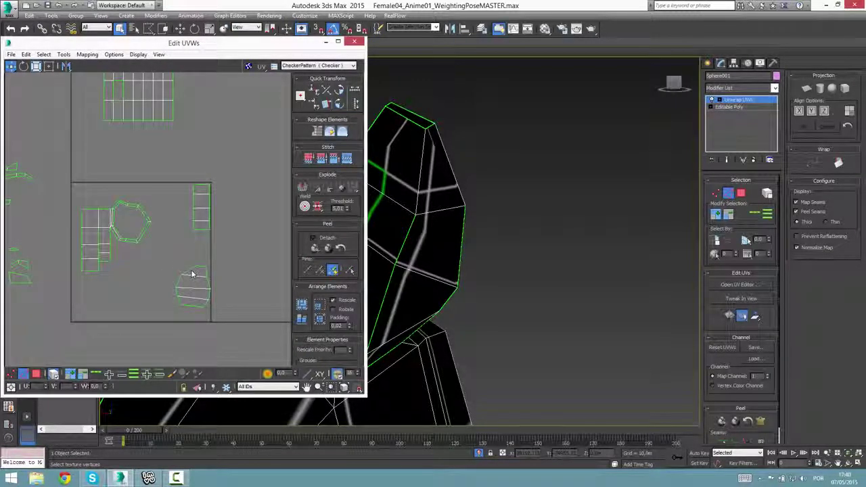
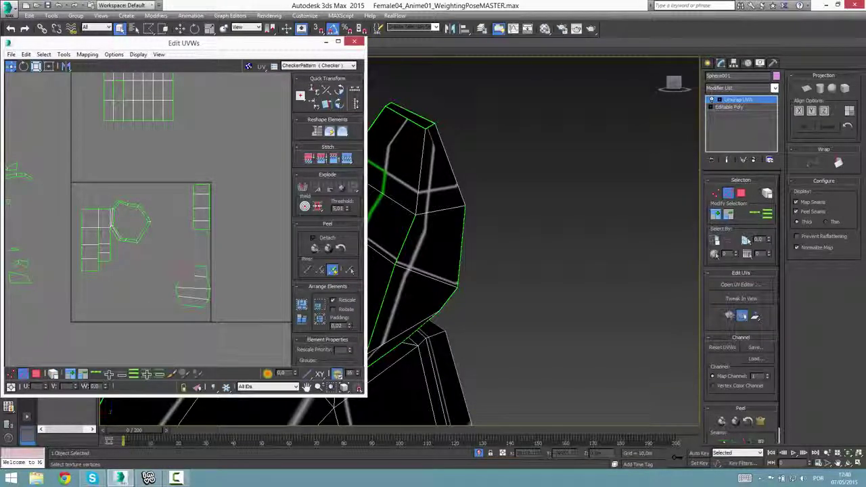
scroll(195, 266, "up", 5)
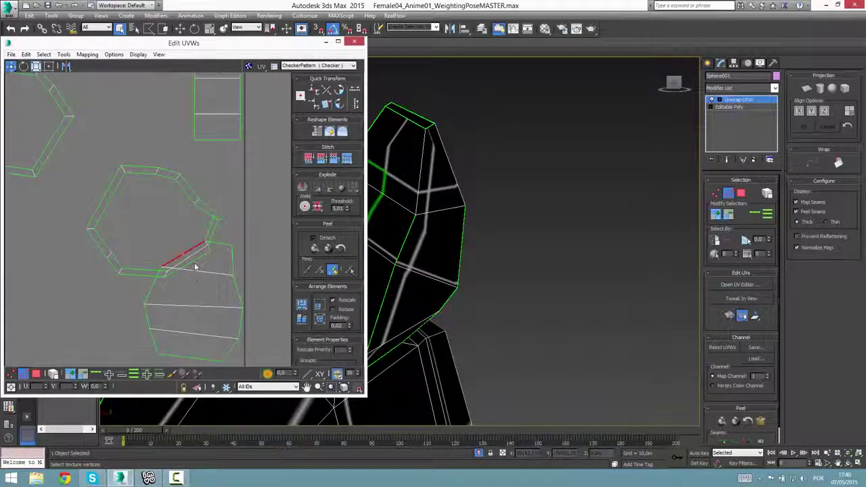
scroll(271, 211, "up", 1)
left_click(347, 161)
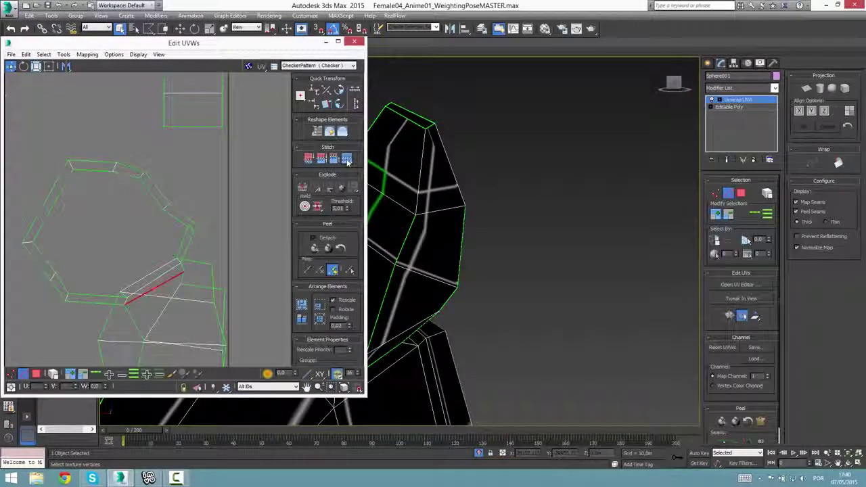
left_click(198, 261)
scroll(199, 261, "down", 3)
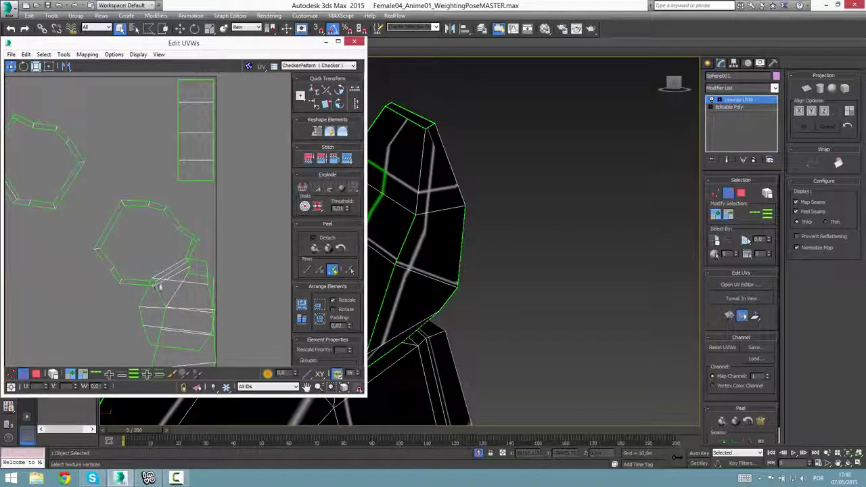
Switch the displayed texture to Map #01 and back to CheckerPattern (Checker) so the checker shows on the head
scroll(158, 285, "down", 5)
scroll(84, 261, "up", 5)
scroll(87, 196, "up", 4)
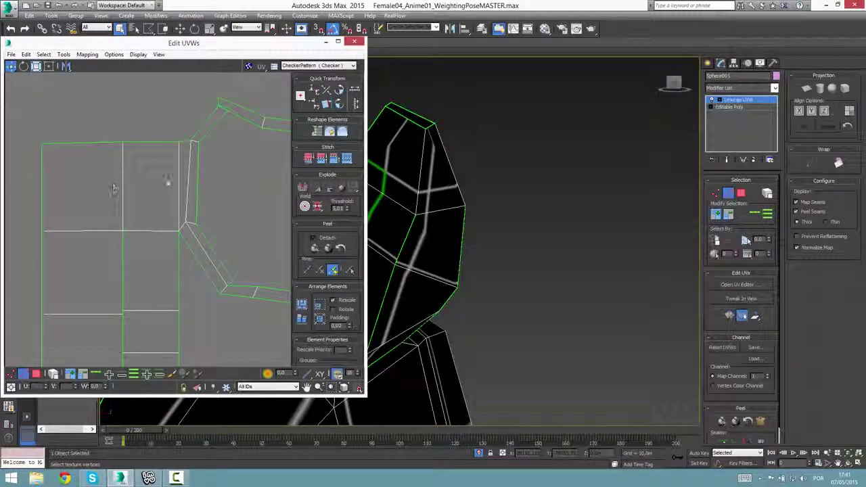
left_click(249, 66)
left_click(249, 66)
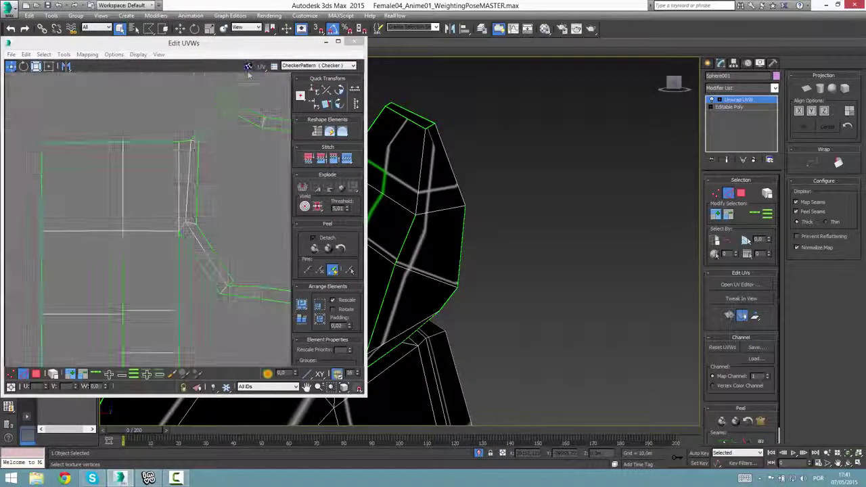
left_click(275, 66)
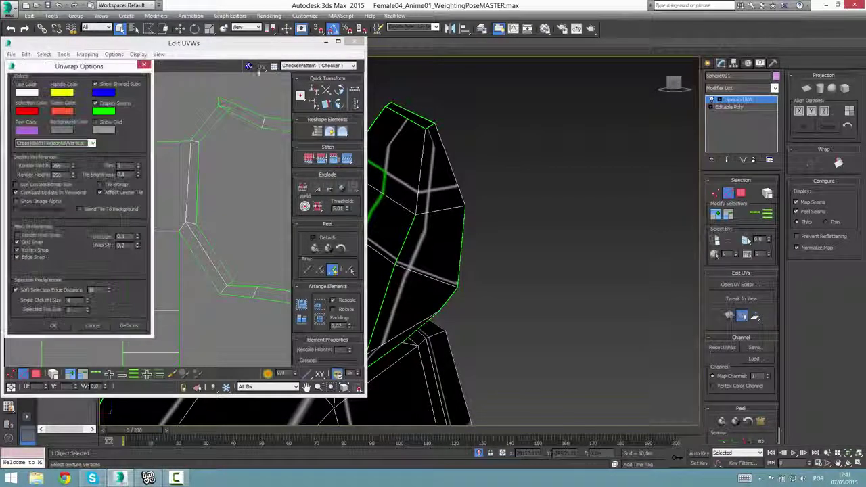
left_click(143, 63)
left_click(323, 66)
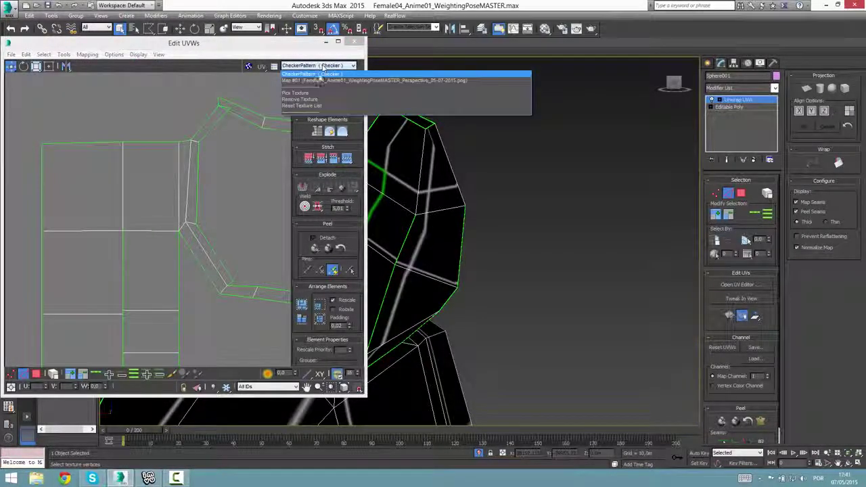
left_click(318, 80)
left_click(319, 67)
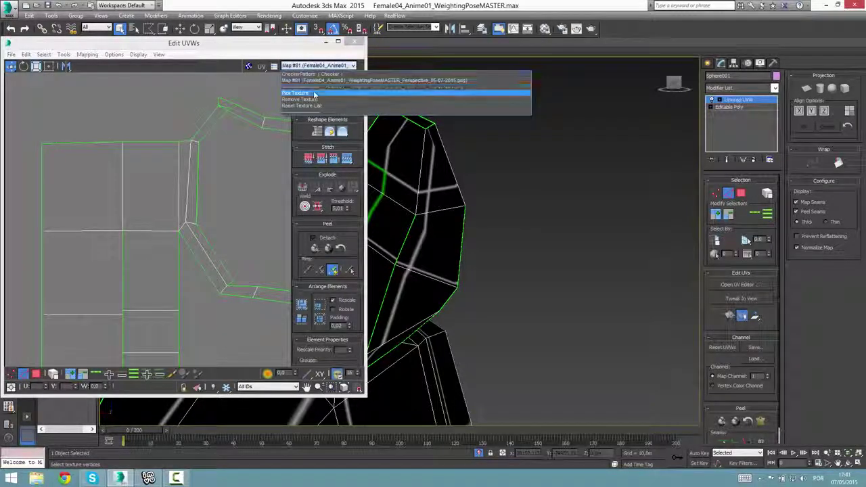
left_click(319, 78)
Select the joined strips and ear rim as one face element and move it against the UV tile's upper edge
middle_click_drag(407, 203, 412, 252, "alt")
scroll(180, 233, "down", 3)
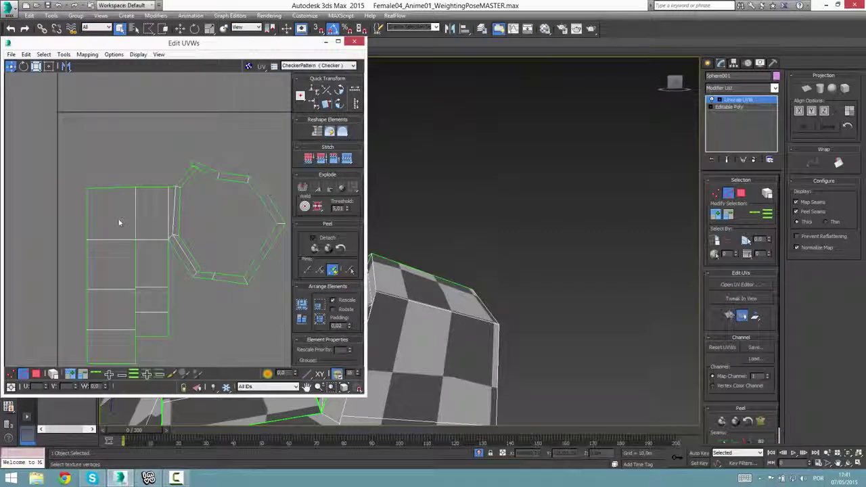
middle_click_drag(475, 322, 547, 251, "alt")
scroll(547, 251, "down", 5)
middle_click_drag(501, 270, 538, 295, "alt")
scroll(479, 257, "up", 5)
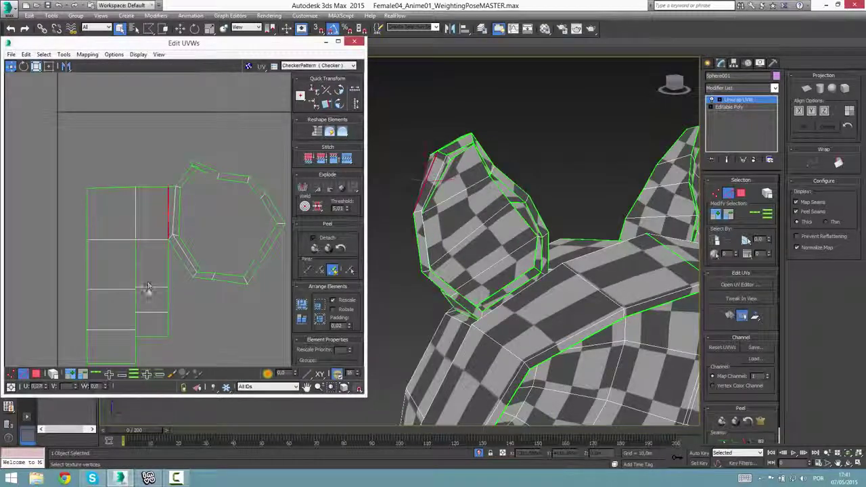
left_click(152, 251)
left_click(172, 237)
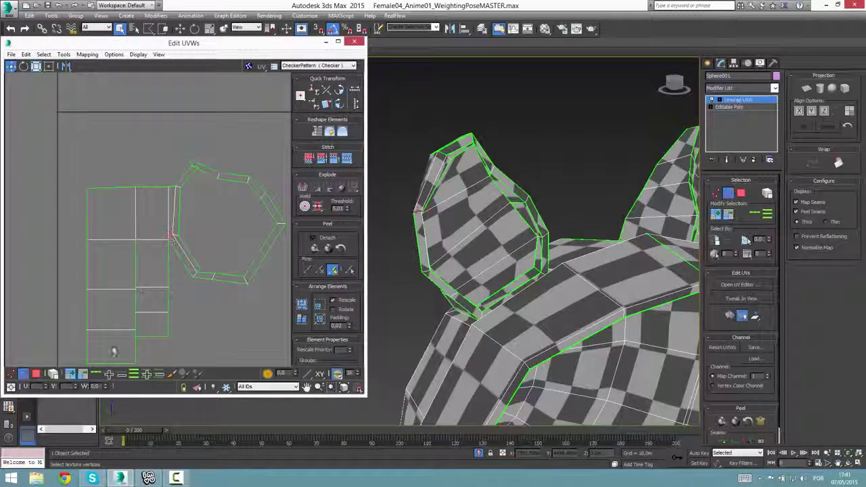
left_click(53, 374)
left_click(37, 374)
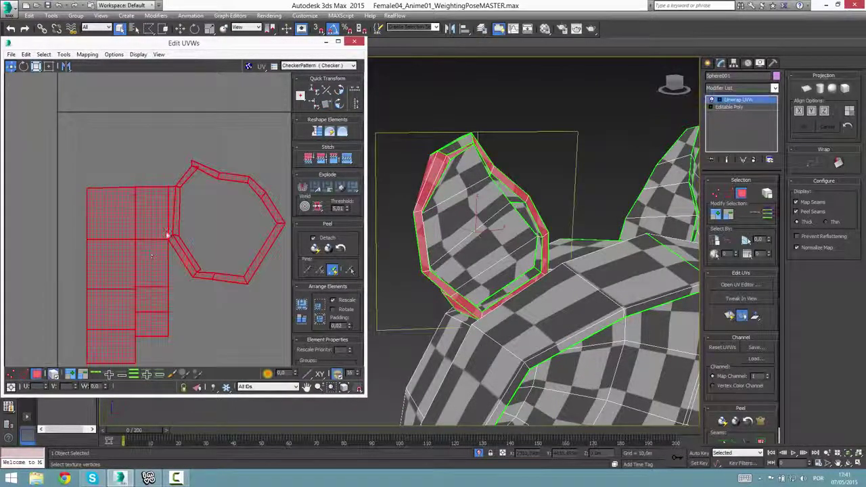
left_click_drag(175, 232, 218, 178)
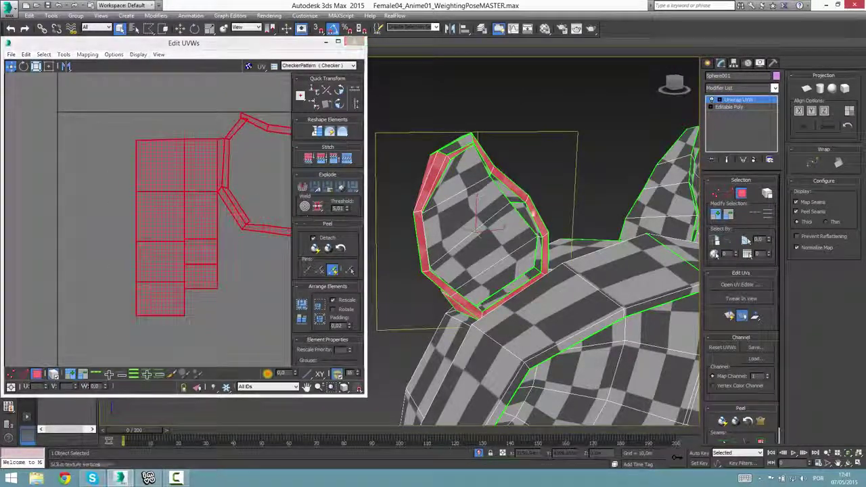
Check the checker pattern on the ear's side faces and shift the selected ear shell slightly towards the tile's left edge
middle_click_drag(454, 223, 561, 211, "alt")
middle_click_drag(487, 245, 446, 245, "alt")
scroll(464, 252, "up", 5)
left_click(235, 216)
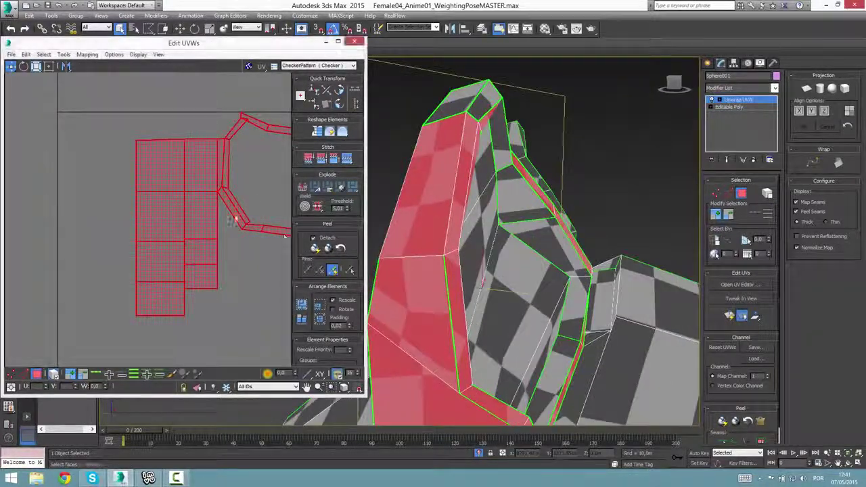
mouse_move(216, 200)
left_mouse_down()
mouse_move(228, 187)
mouse_move(203, 192)
left_mouse_up()
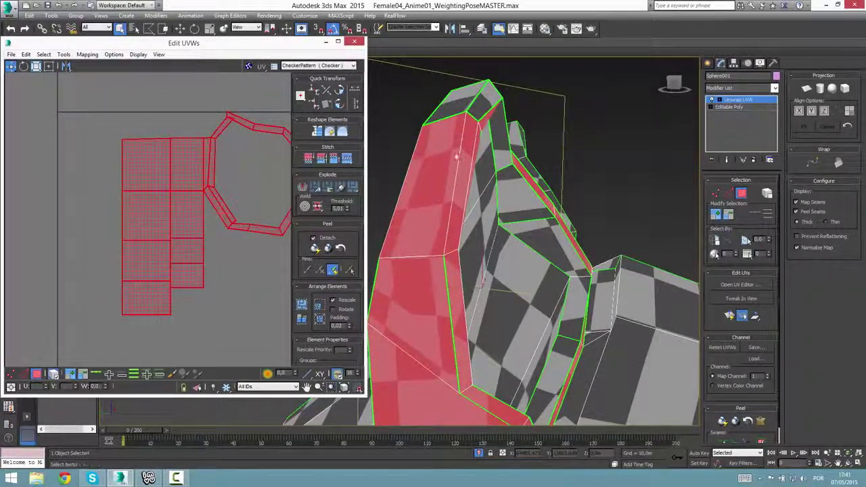
Stitch the wide strip to the narrow strip along their remaining shared side edges
middle_click_drag(459, 156, 473, 285, "alt")
middle_click_drag(202, 290, 176, 274)
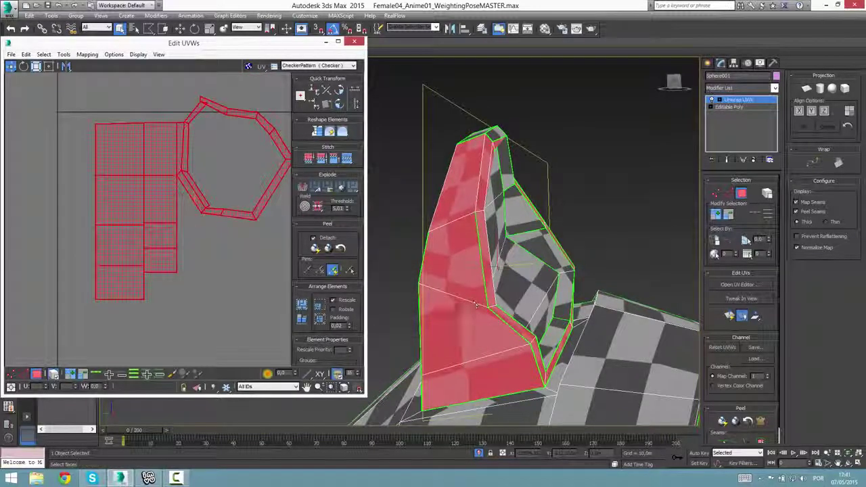
middle_click_drag(169, 213, 168, 279)
middle_click_drag(518, 205, 575, 232, "alt")
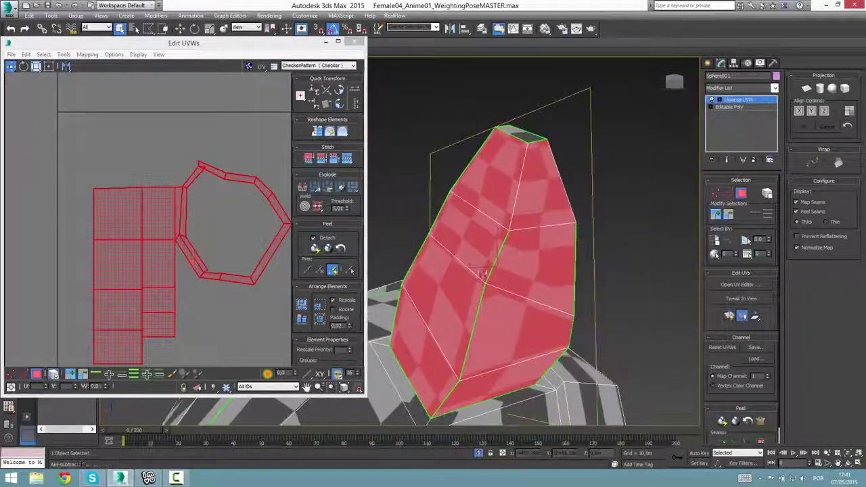
middle_click_drag(154, 246, 178, 215)
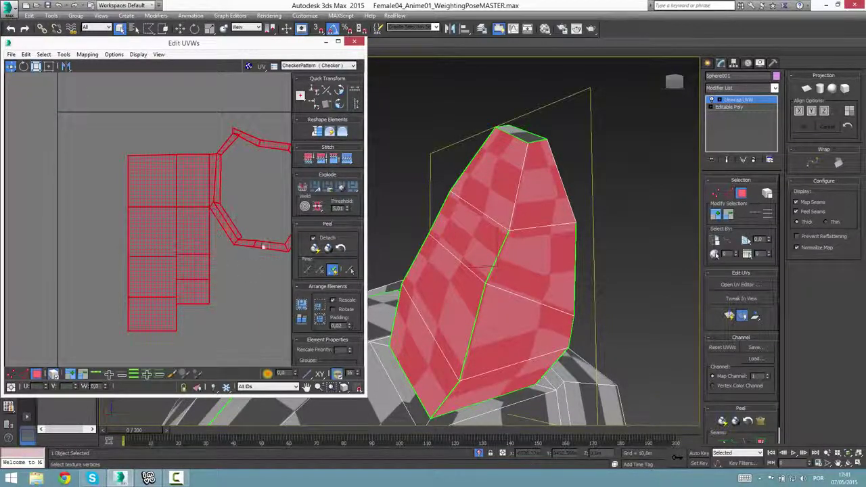
left_click(23, 374)
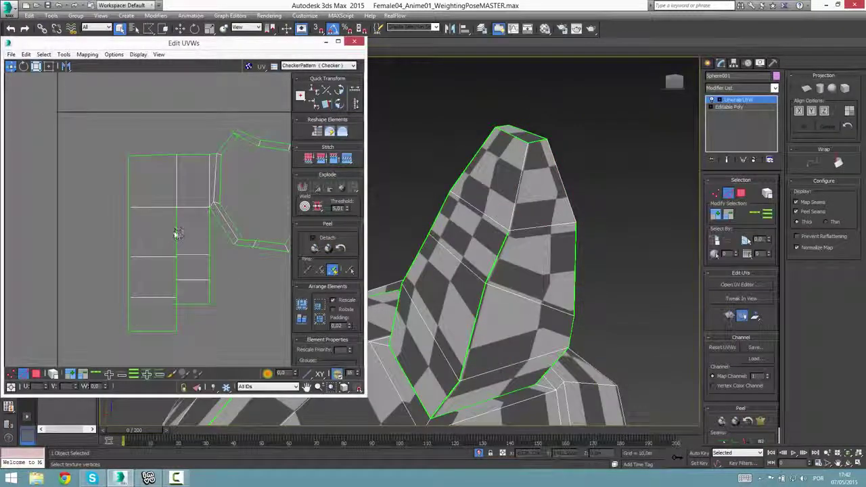
left_click(346, 158)
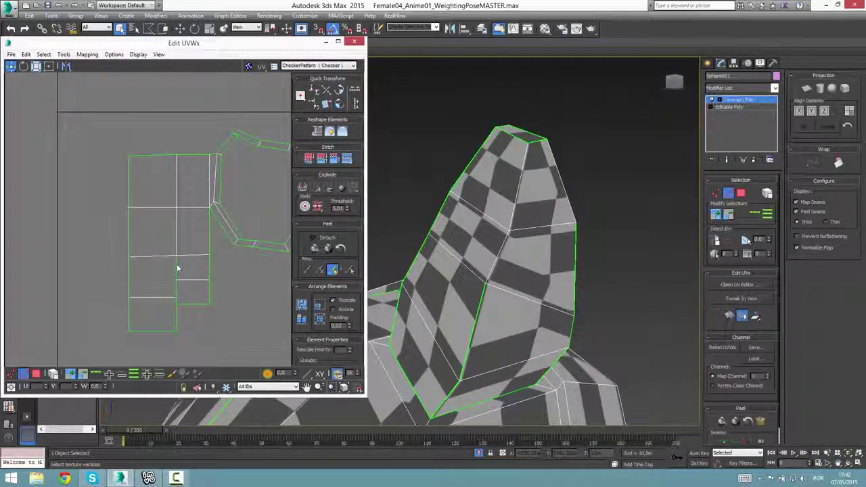
left_click(346, 160)
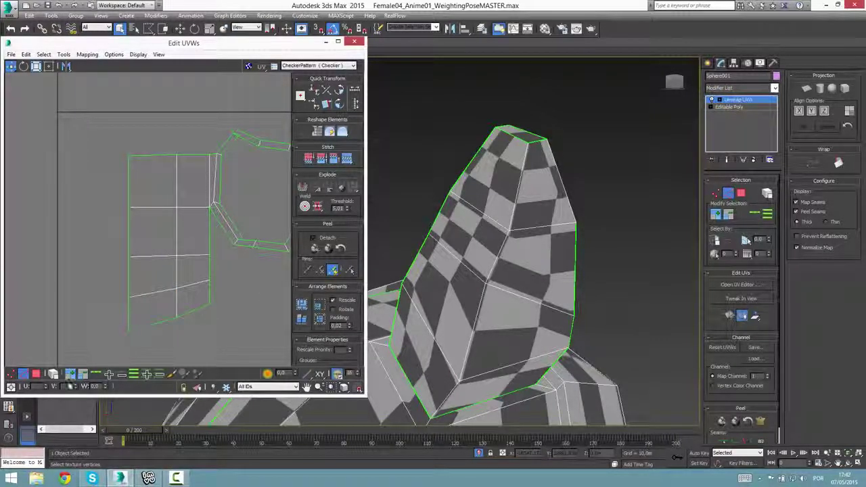
Select the whole joined ear shell, shift it slightly down and left in the tile, and check its checker on the ear
left_click(36, 373)
left_click(53, 373)
left_click(197, 271)
left_click_drag(190, 263, 187, 259)
middle_click_drag(422, 255, 469, 201, "alt")
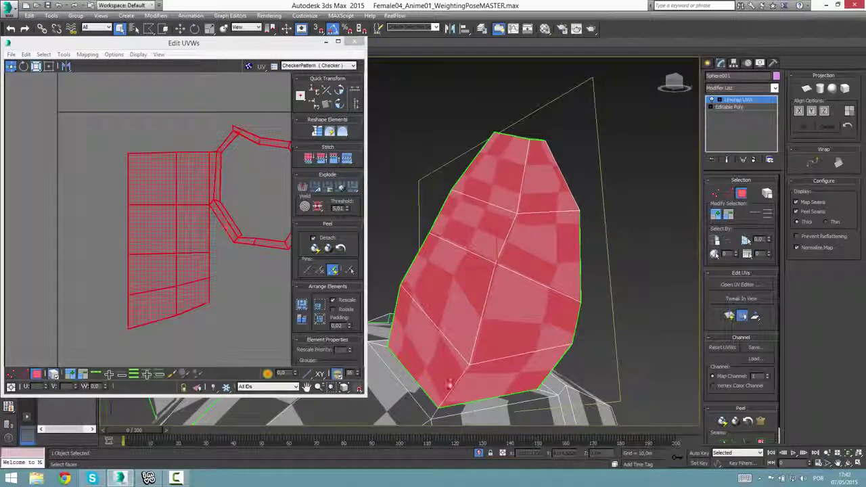
middle_click_drag(568, 279, 461, 237, "alt")
left_click_drag(173, 232, 155, 228)
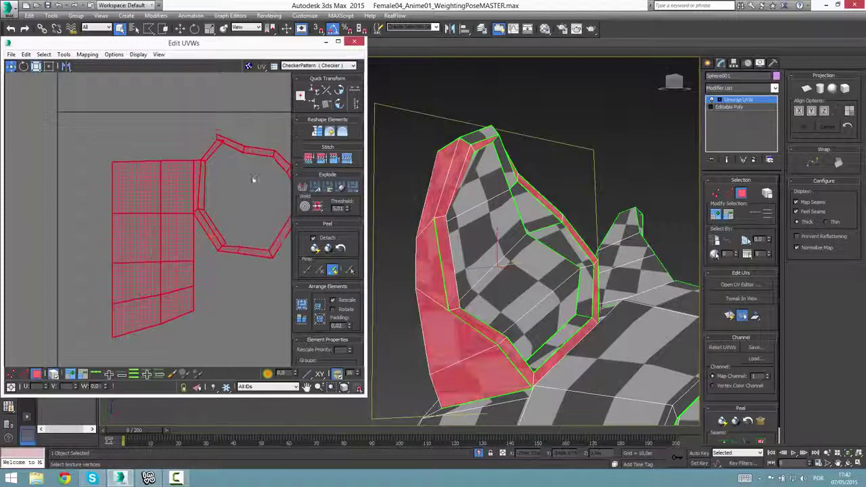
Stitch the narrow strip's open side edges to the ear rim's outer edges, one after another down to the strip's lower end
scroll(253, 179, "up", 2)
middle_click_drag(406, 244, 390, 237, "alt")
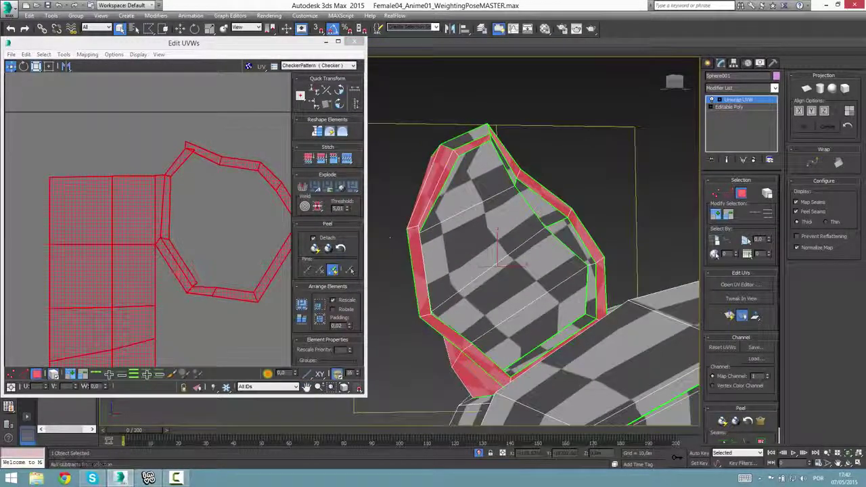
middle_click_drag(151, 304, 160, 282)
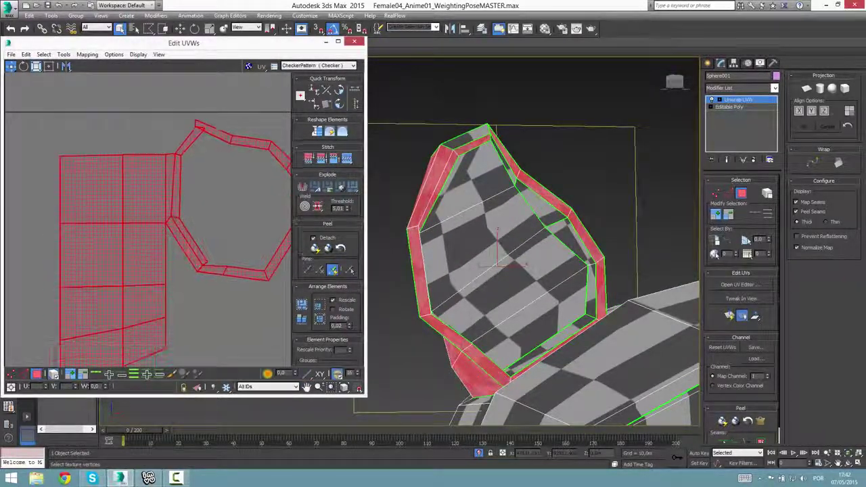
scroll(289, 242, "up", 2)
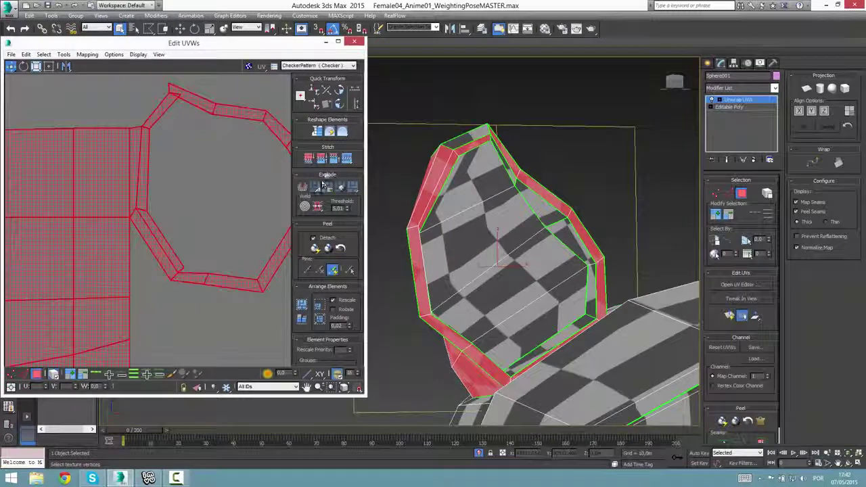
left_click(23, 376)
left_click(131, 263)
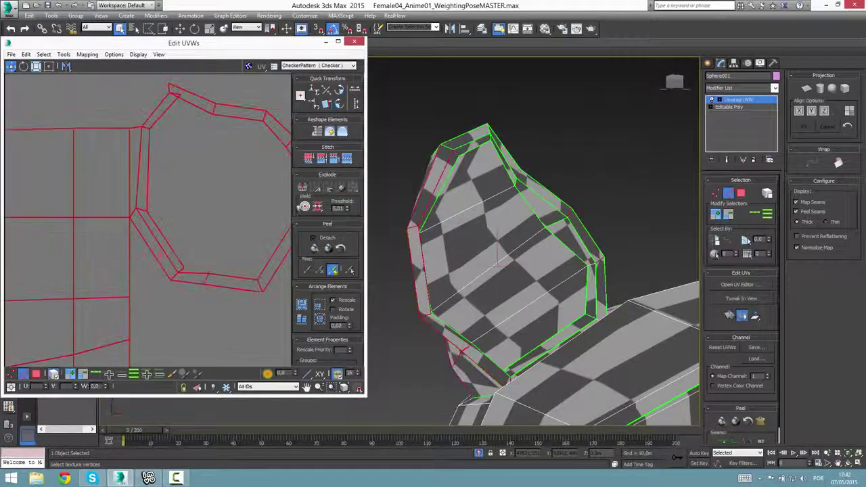
left_click(53, 375)
left_click(174, 293)
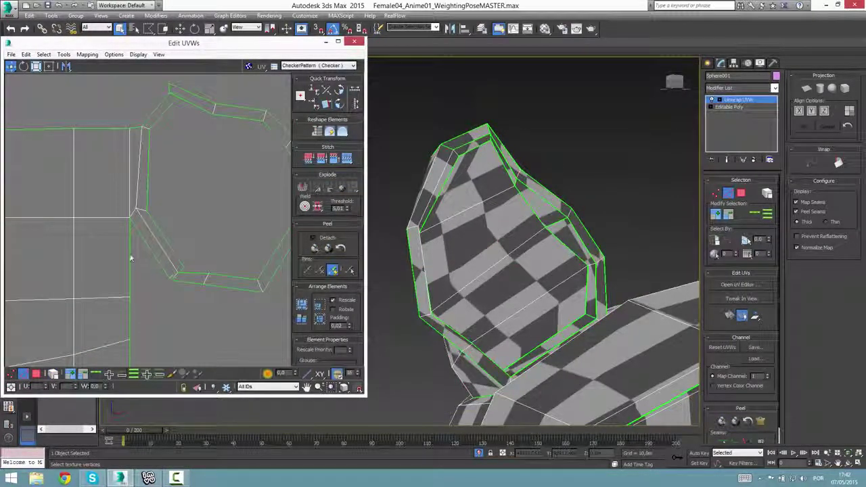
left_click(347, 160)
middle_click_drag(181, 302, 181, 282)
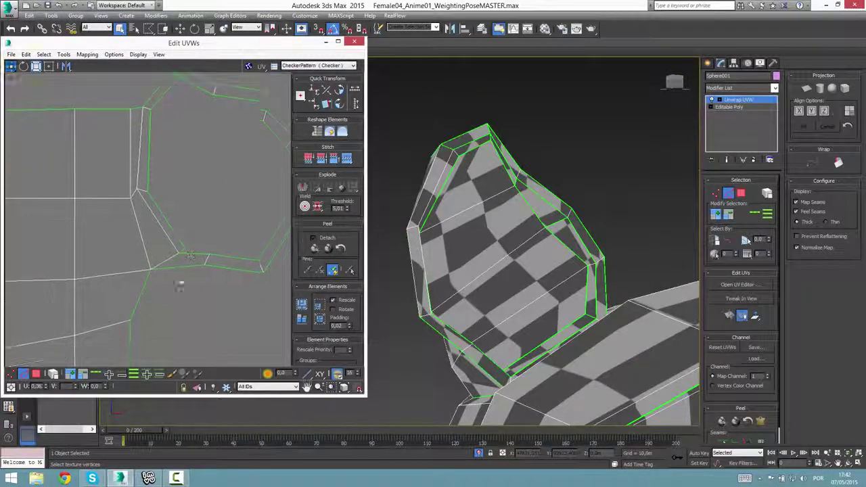
left_click(349, 162)
middle_click_drag(154, 319, 157, 303)
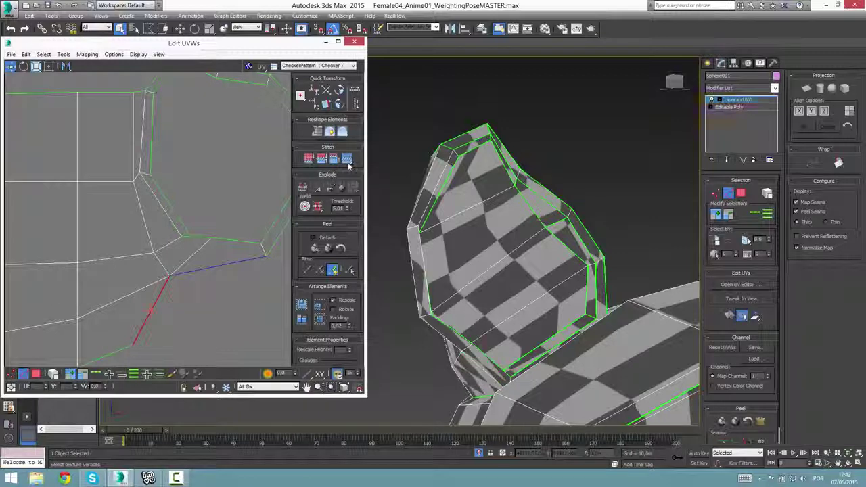
scroll(236, 294, "down", 3)
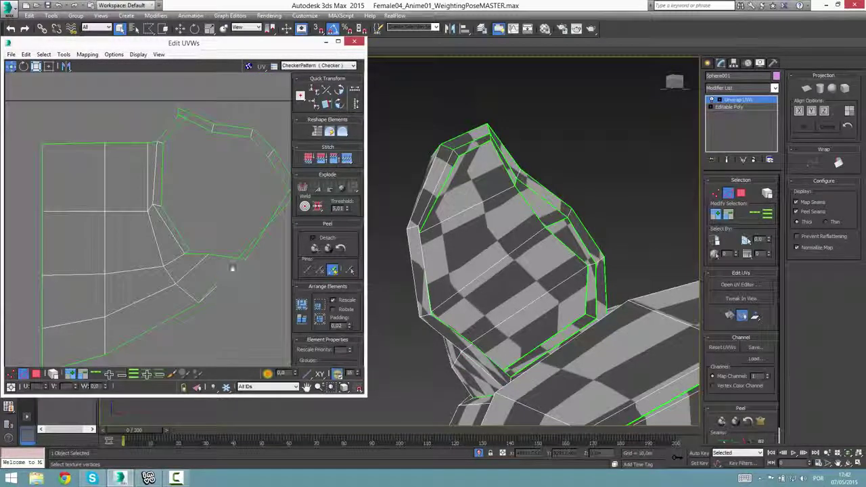
Move the ear rim's long outer edge on the lower right outward and back close to the rim's inner edge
left_click(232, 270)
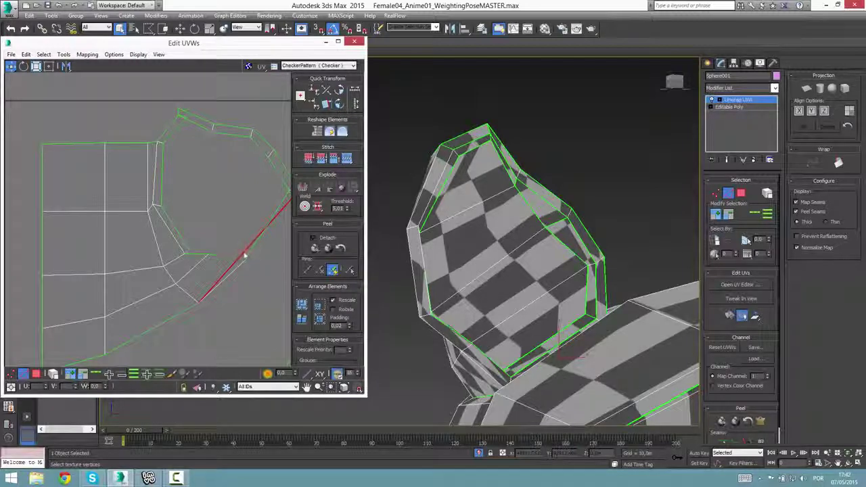
left_click_drag(253, 260, 282, 284)
middle_click_drag(259, 312, 206, 298)
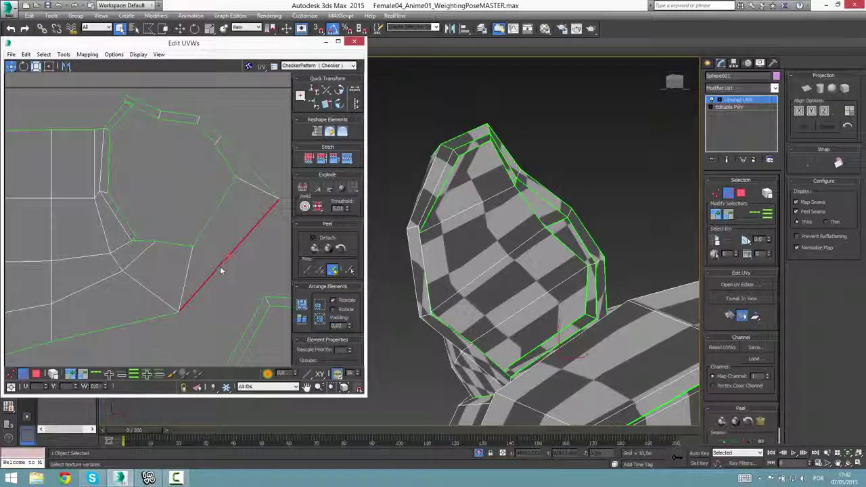
left_click_drag(221, 271, 226, 216)
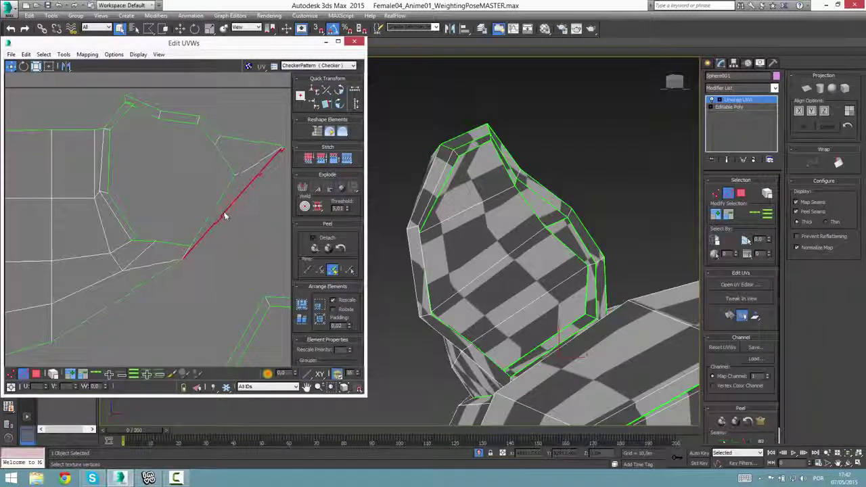
Break the short edge across the ear rim at its lower corner, where the stitched strip ends
scroll(190, 251, "up", 3)
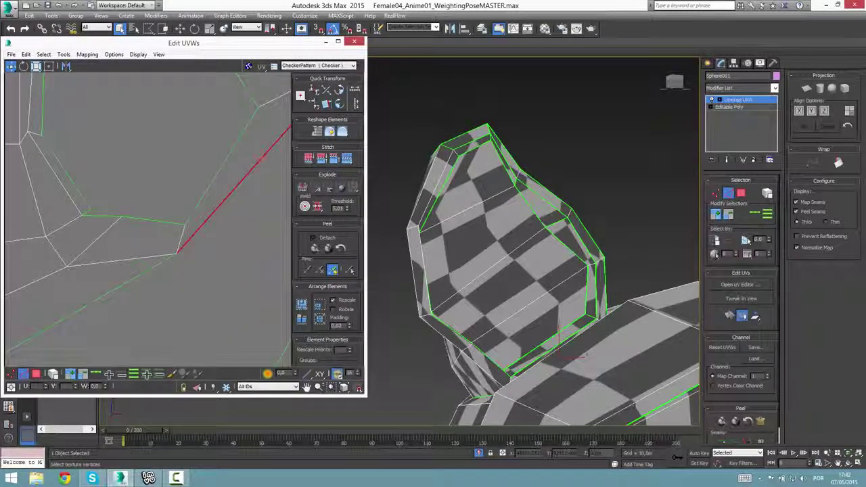
key("ctrl+z")
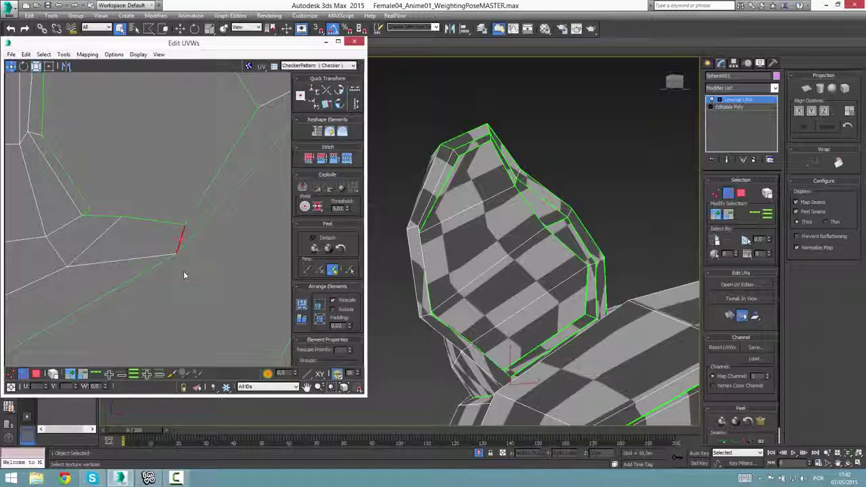
right_click(179, 233)
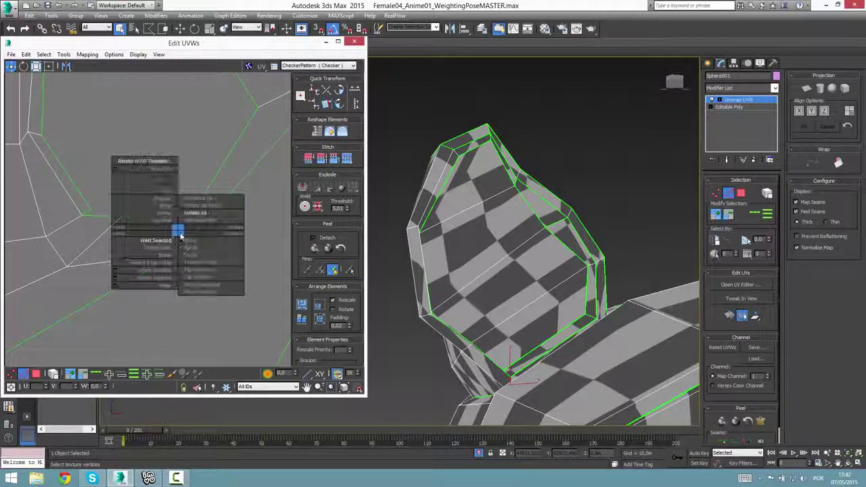
left_click(178, 252)
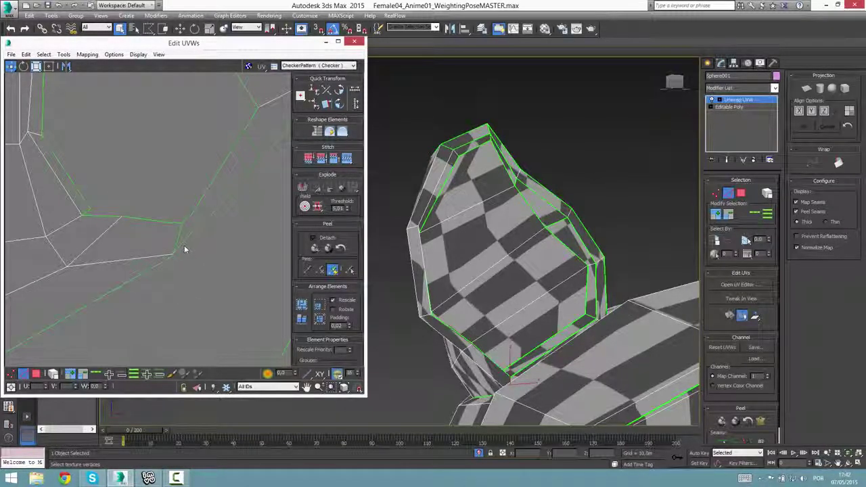
Move the broken corner's rim vertex left and the vertex beside it on the shell up and right, evening the strip's lower end
key("1")
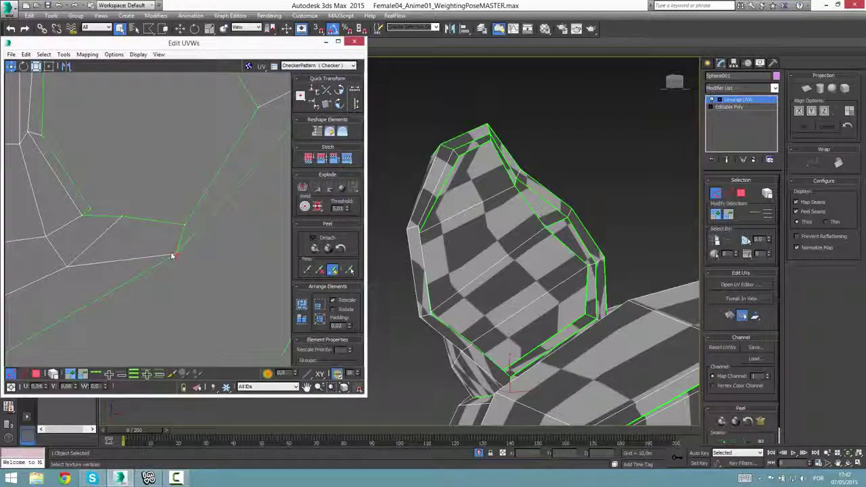
left_click_drag(179, 252, 156, 252)
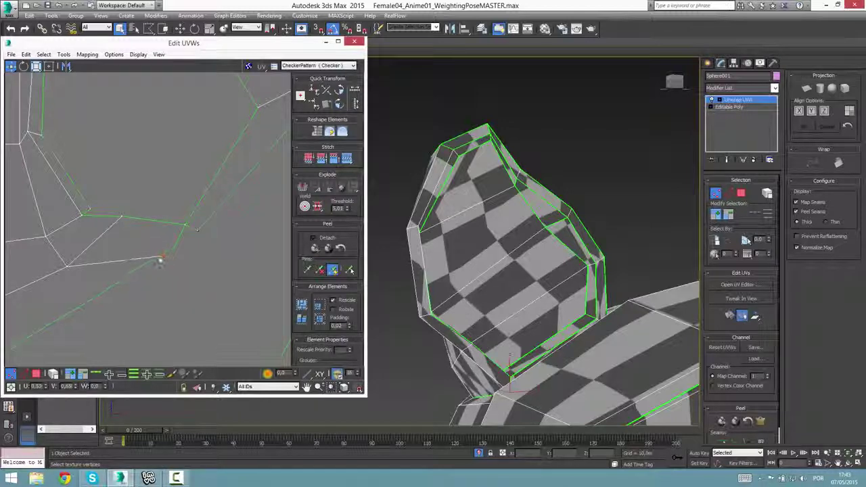
scroll(160, 261, "down", 3)
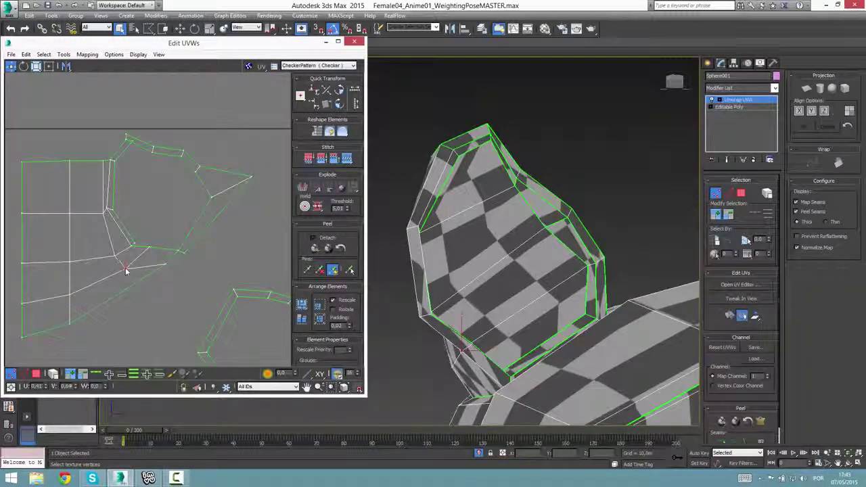
left_click_drag(125, 269, 140, 264)
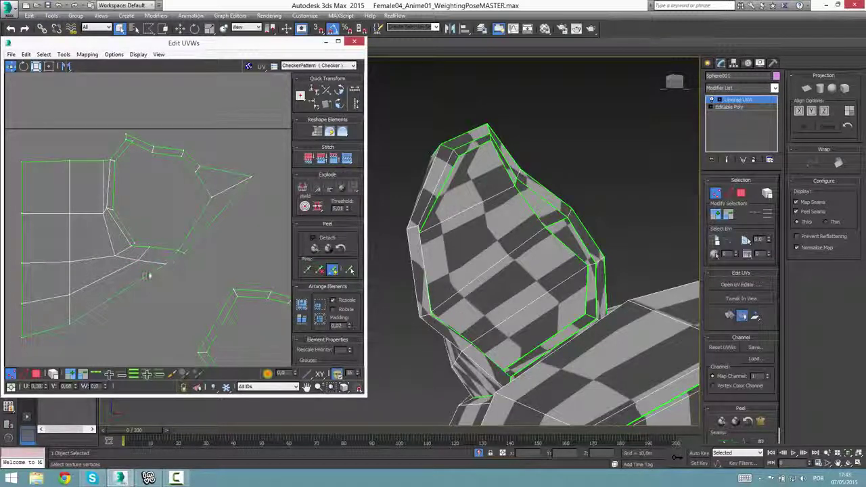
Select the whole ear shell as one element and examine its coverage from the front and back of the ear
left_click(37, 375)
left_click(174, 316)
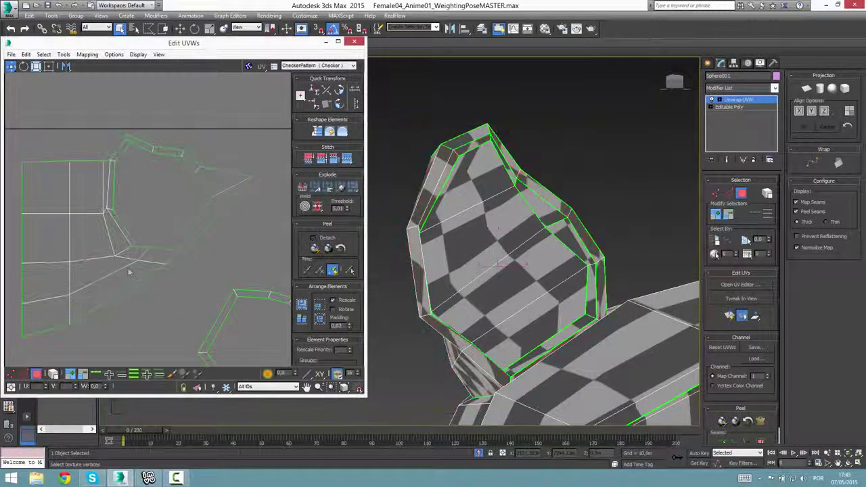
left_click(54, 374)
left_click(102, 275)
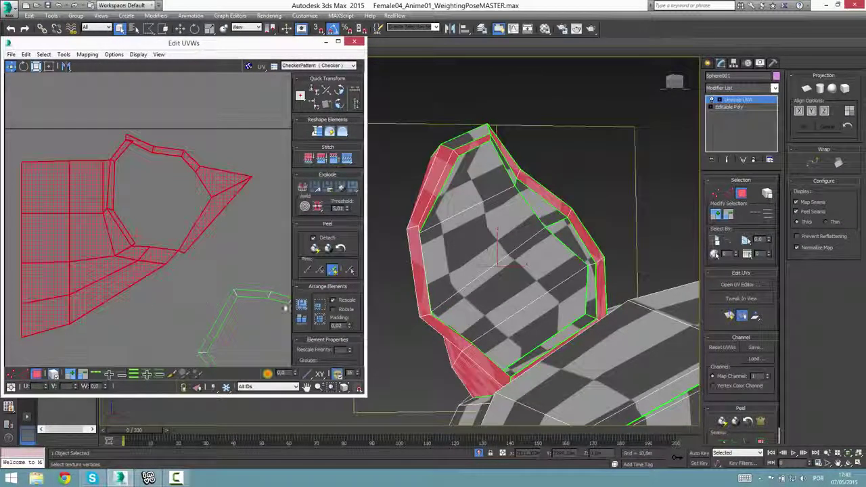
middle_click_drag(485, 318, 671, 253, "alt")
middle_click_drag(468, 277, 530, 170, "alt")
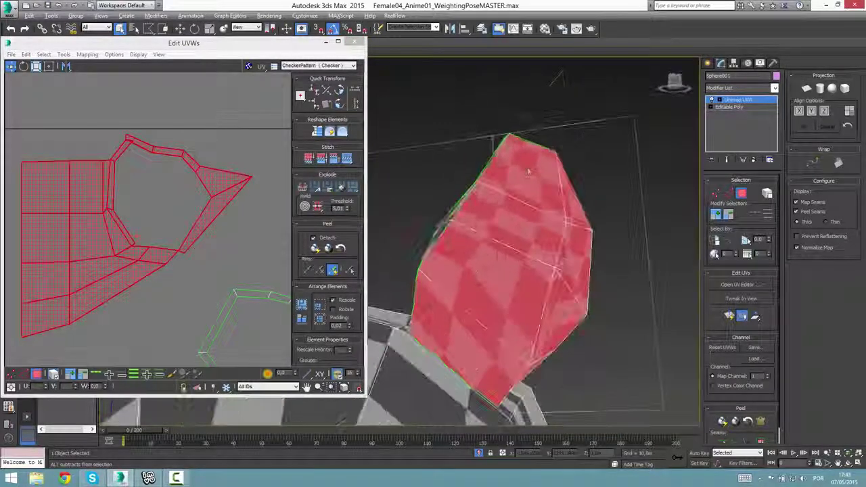
Select the four faces of the ear's outer side strip on the model to compare them with the shell
left_click_drag(469, 316, 522, 309, "alt")
middle_click_drag(521, 310, 557, 301, "alt")
left_click(444, 320)
left_click(451, 247)
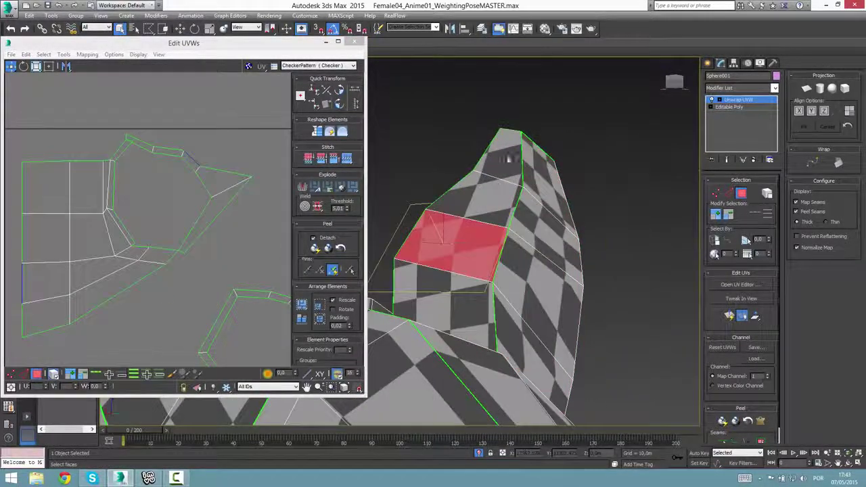
left_click(508, 158)
left_click(496, 205)
left_click(474, 286, "ctrl")
left_click(474, 255, "ctrl")
left_click(504, 161, "ctrl")
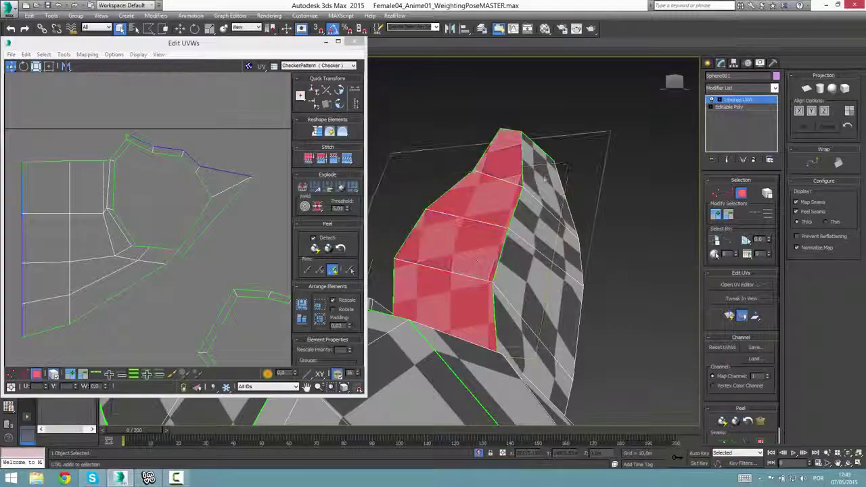
Add the remaining back faces of the ear to the face selection and compare their checker with the UV shell
left_click(539, 175, "ctrl")
left_click(543, 234, "ctrl")
left_click(532, 294, "ctrl")
left_click(528, 343, "ctrl")
middle_click_drag(607, 318, 477, 376, "alt")
left_click(470, 387, "ctrl")
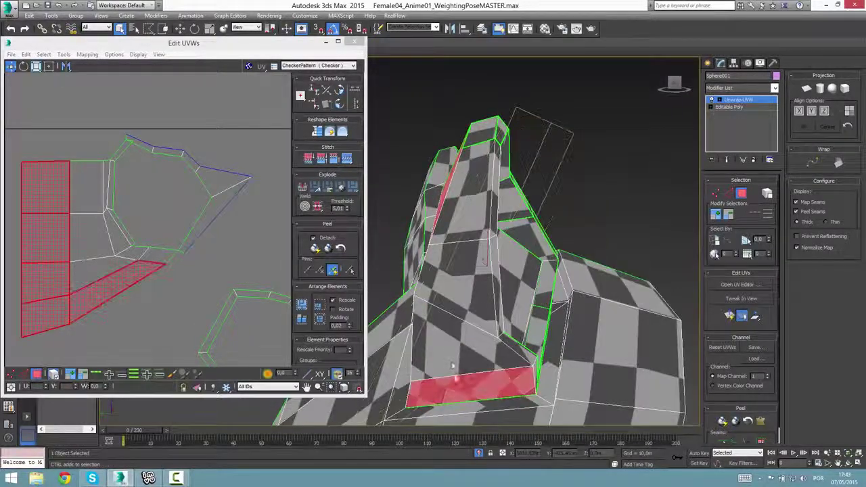
left_click(455, 343, "ctrl")
left_click(471, 261, "ctrl")
left_click(476, 202, "ctrl")
middle_click_drag(482, 212, 582, 278, "alt")
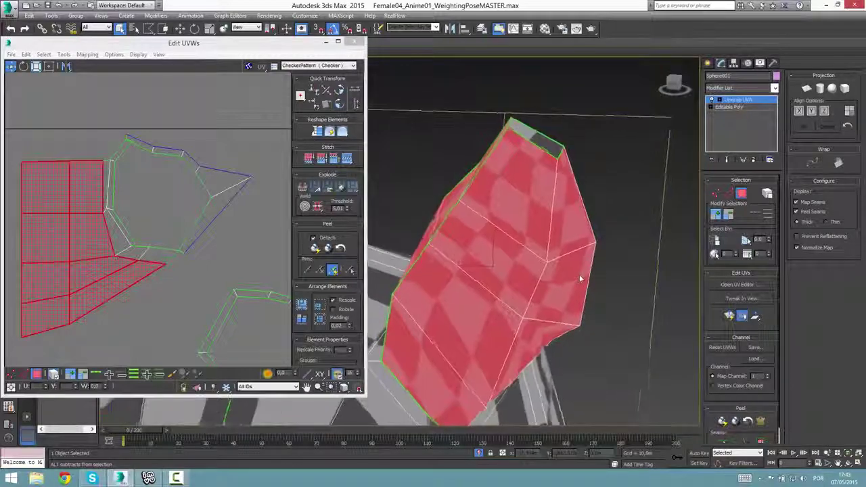
middle_click_drag(530, 257, 450, 239, "alt")
scroll(113, 129, "down", 2)
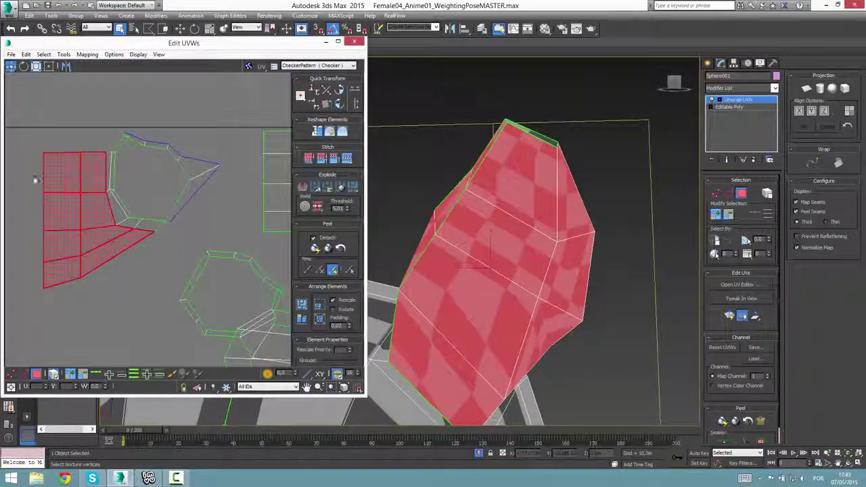
Select the whole ear shell, then one face of the separate four-face strip, and check where it lies on the ear
left_click(196, 172, "ctrl")
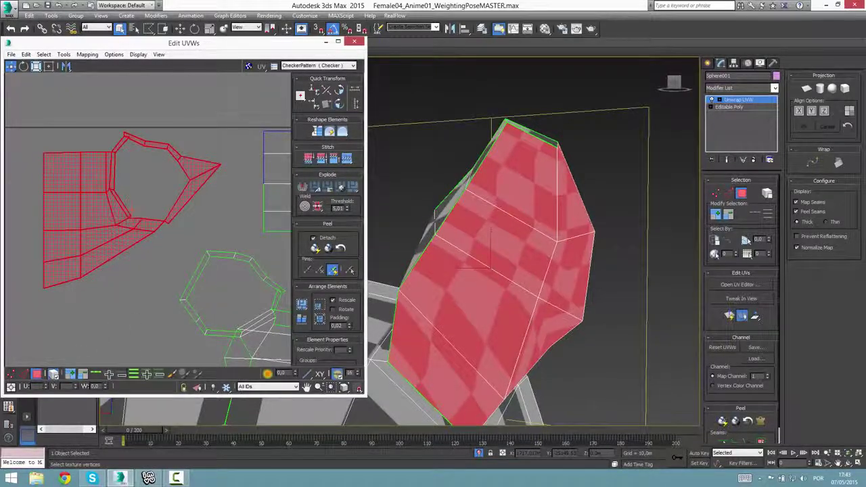
left_click(53, 374)
left_click(159, 286)
left_click(195, 174)
middle_click_drag(232, 223, 72, 219)
left_click(139, 198)
scroll(481, 266, "down", 4)
middle_click_drag(481, 266, 389, 280, "alt")
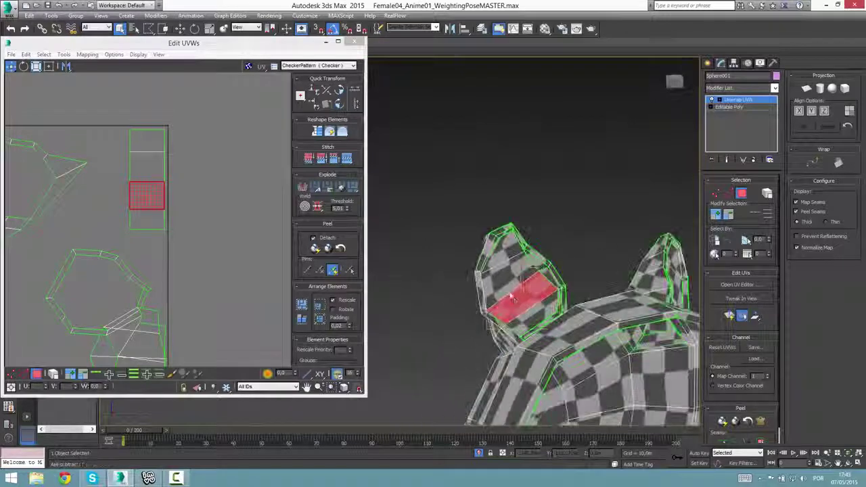
middle_click_drag(513, 299, 516, 303, "alt")
middle_click_drag(119, 210, 169, 218)
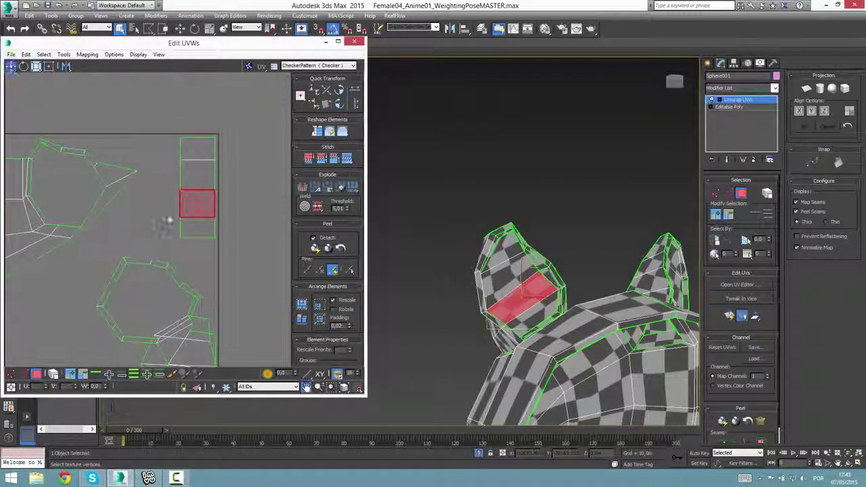
middle_click_drag(467, 244, 406, 254, "alt")
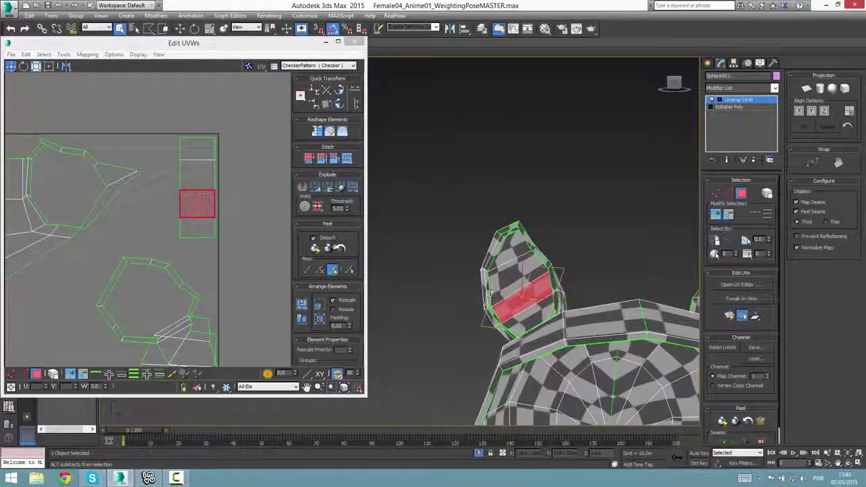
middle_click_drag(160, 225, 191, 235)
Pick the faces along the ear's upper rim and tip one after another to examine which belong to the shell
left_click(499, 246)
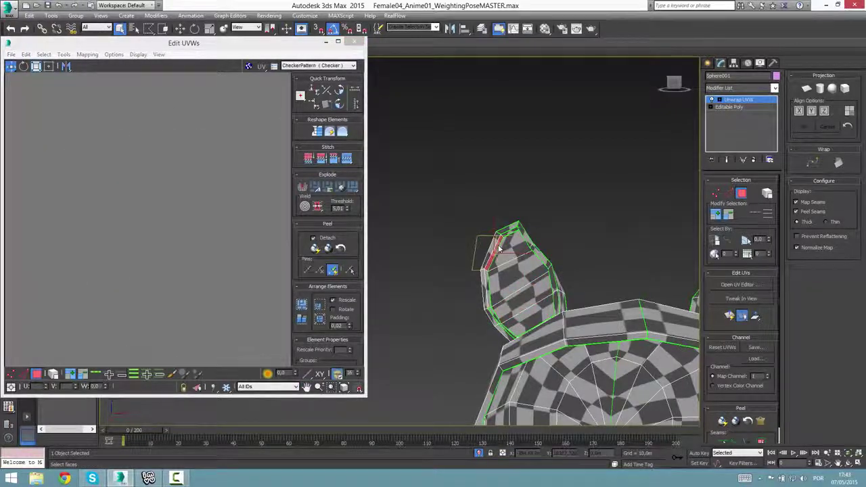
scroll(499, 245, "up", 5)
middle_click_drag(661, 332, 630, 241)
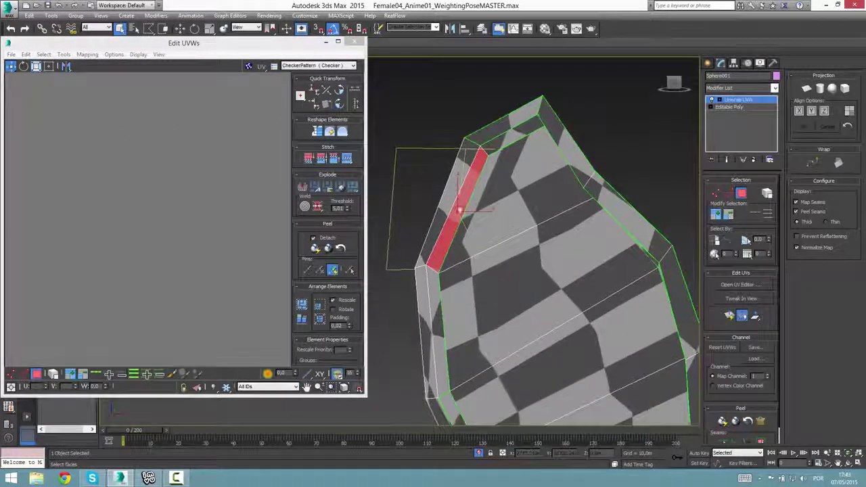
left_click(455, 194)
middle_click_drag(455, 195, 557, 203, "alt")
left_click(422, 203)
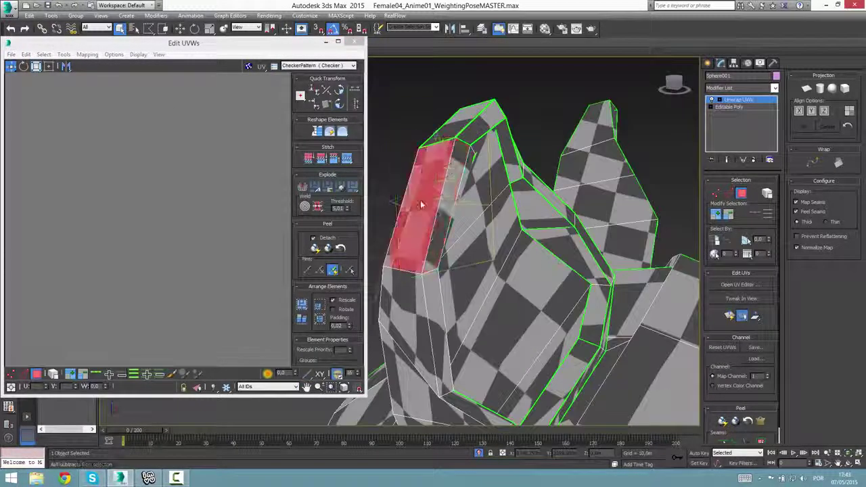
left_click(441, 230)
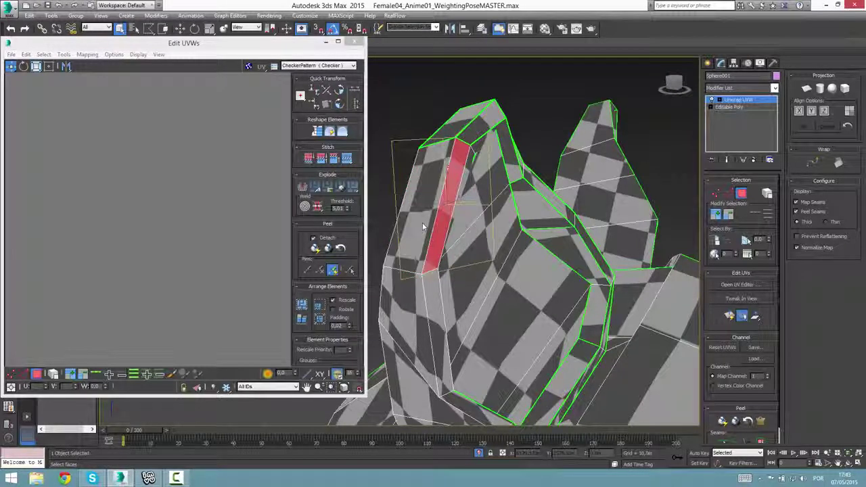
middle_click_drag(421, 222, 428, 200, "alt")
left_click(428, 201)
left_click(471, 199)
left_click(458, 118)
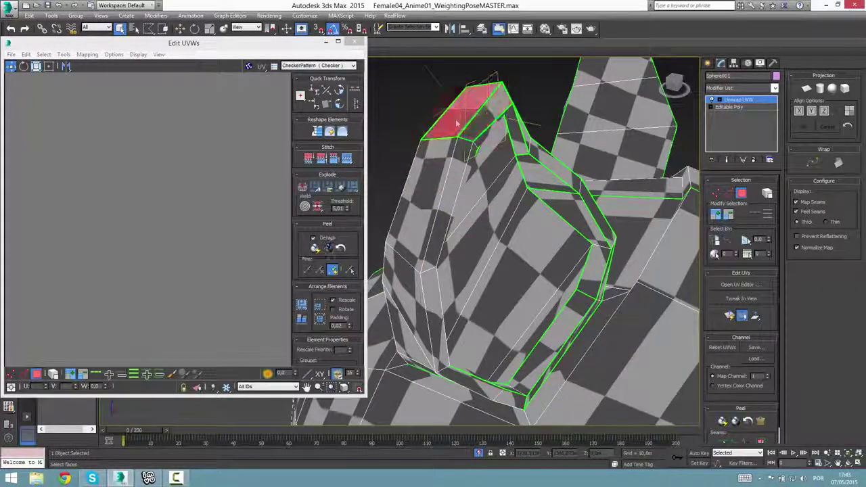
Stitch the ear's separate tip face onto the left top edge of the back-of-ear UV shell
left_click(211, 310)
scroll(211, 310, "down", 3)
middle_click_drag(466, 171, 568, 312, "alt")
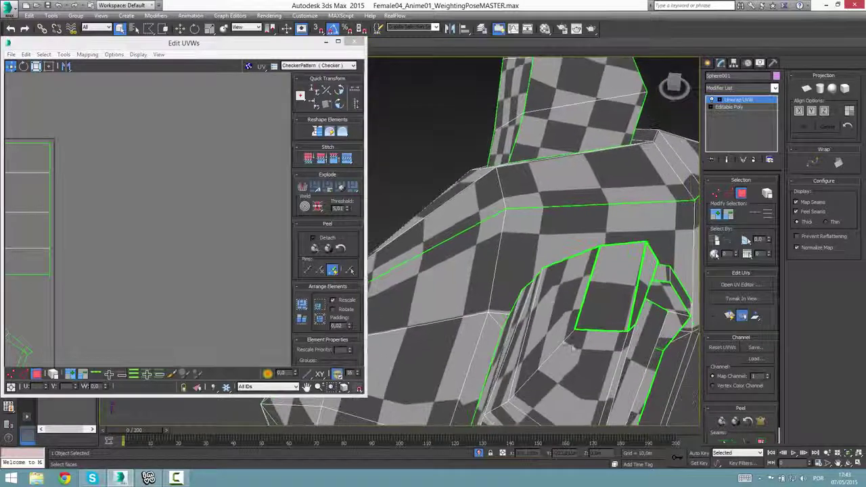
left_click(591, 318)
middle_click_drag(130, 233, 153, 260)
scroll(153, 260, "down", 5)
scroll(66, 247, "up", 1)
middle_click_drag(67, 248, 166, 260)
scroll(119, 251, "up", 2)
left_click(23, 374)
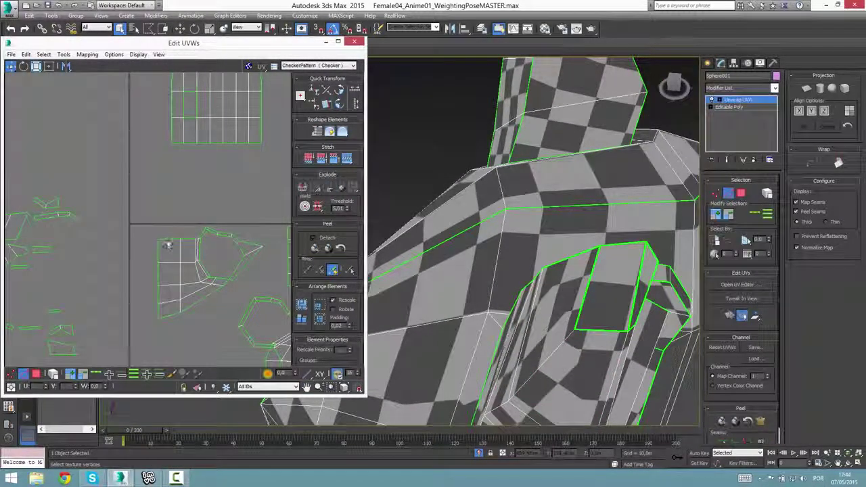
left_click(186, 240, "ctrl")
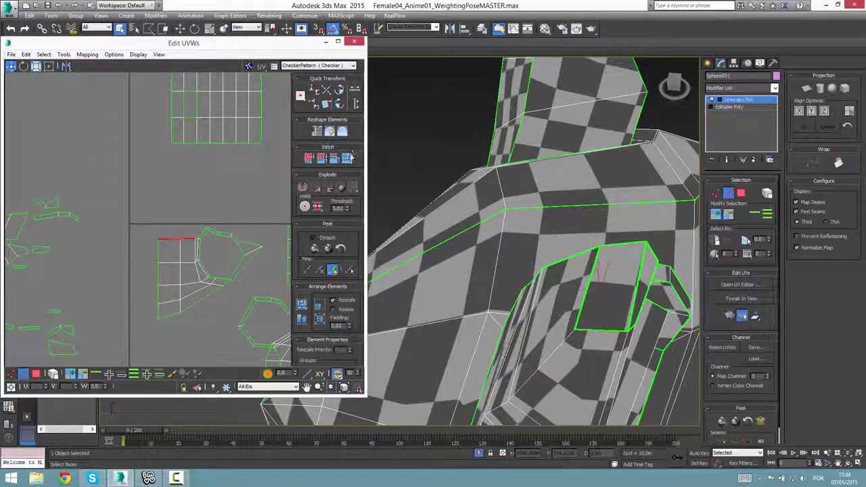
left_click(347, 158)
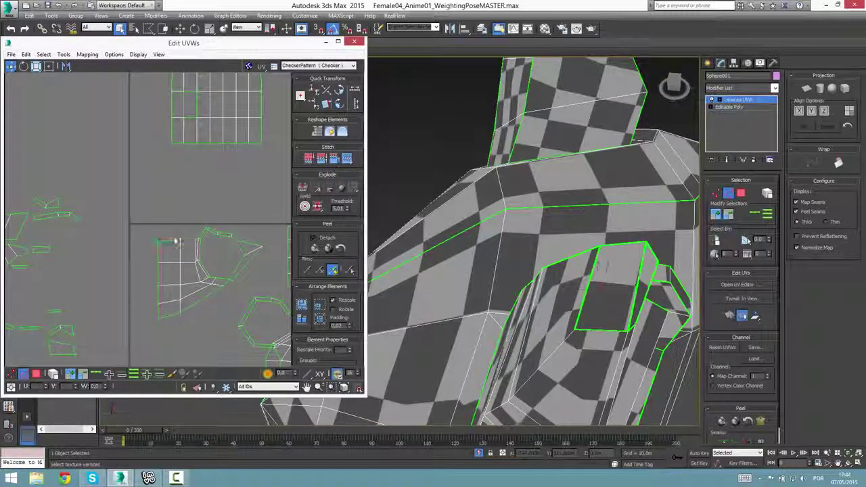
left_click(350, 160)
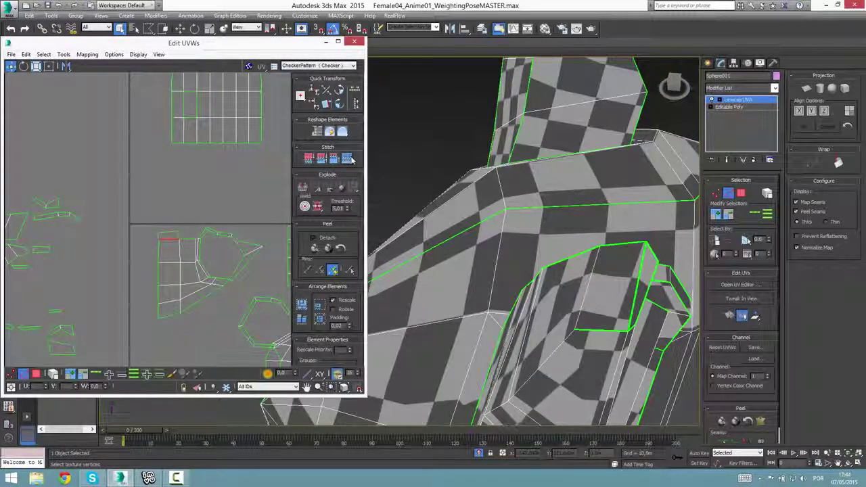
Try to stitch the tip face's short side edge to the neighbouring top edge of the ear shell
middle_click_drag(213, 253, 221, 253)
scroll(188, 238, "up", 3)
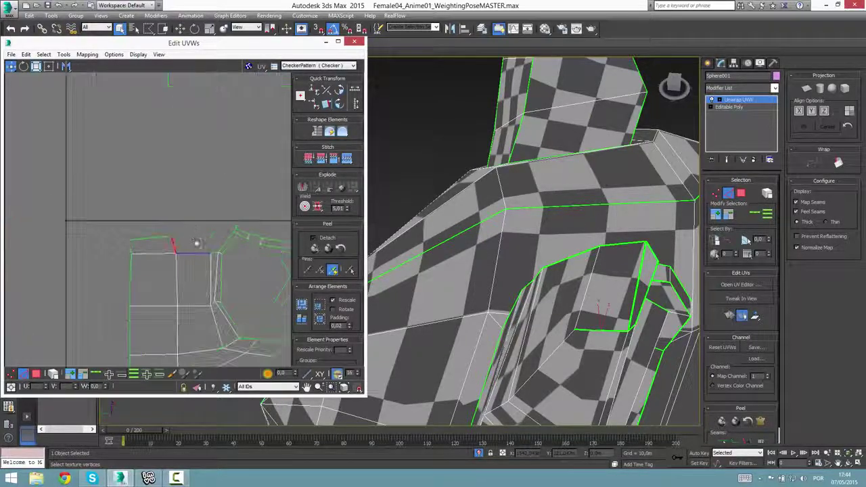
left_click(349, 160)
middle_click_drag(577, 307, 655, 292, "alt")
middle_click_drag(602, 245, 558, 289)
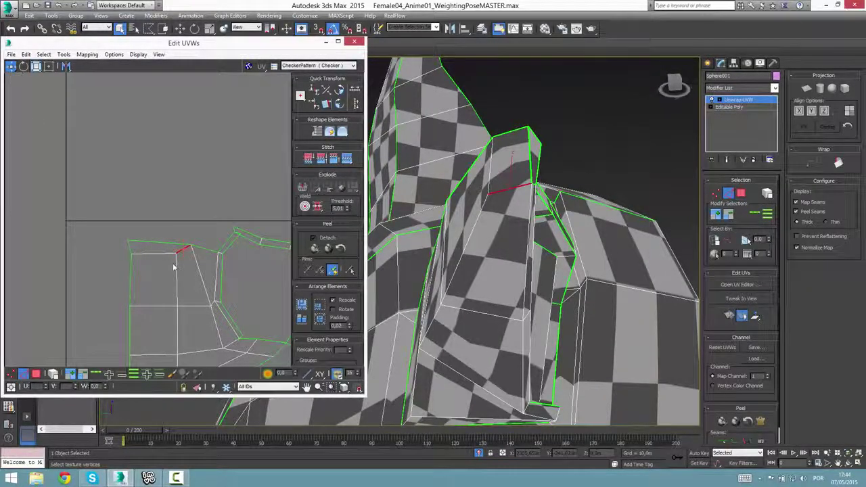
Select the ear shell and its tip face to check the distortion, and undo the stitch of the tip face's short side edge
middle_click_drag(174, 266, 162, 251)
left_click(200, 253)
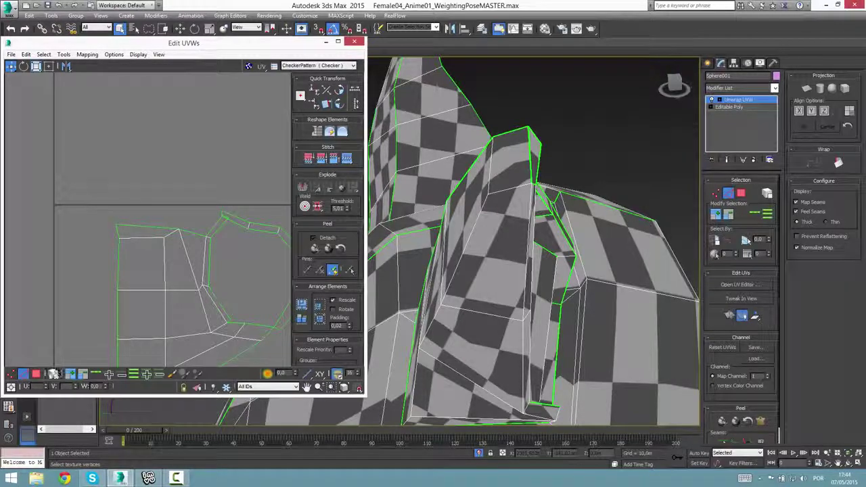
left_click(54, 374)
left_click(37, 374)
left_click(226, 297)
middle_click_drag(226, 308, 207, 284)
left_click(167, 234)
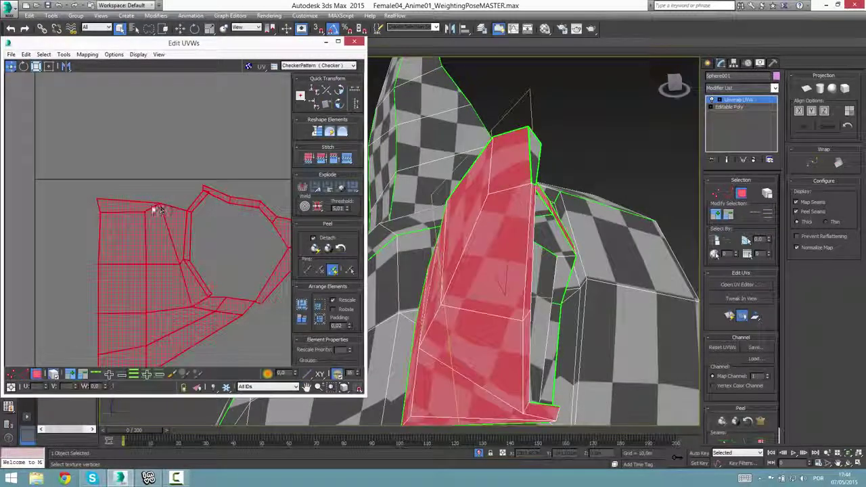
mouse_move(154, 205)
left_mouse_down()
mouse_move(173, 216)
mouse_move(158, 212)
left_mouse_up()
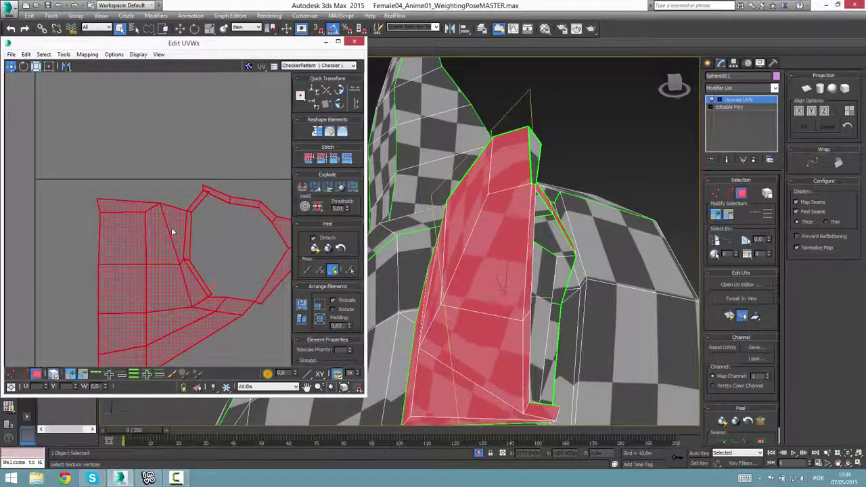
left_click(171, 227)
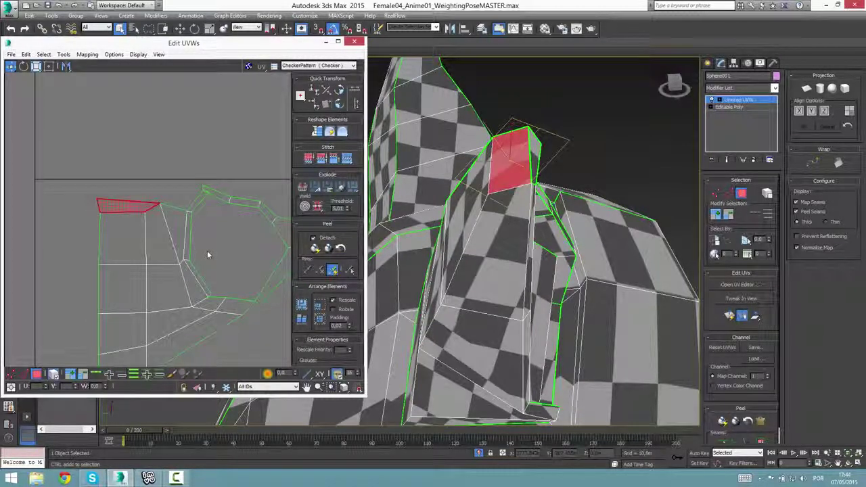
key("ctrl+z")
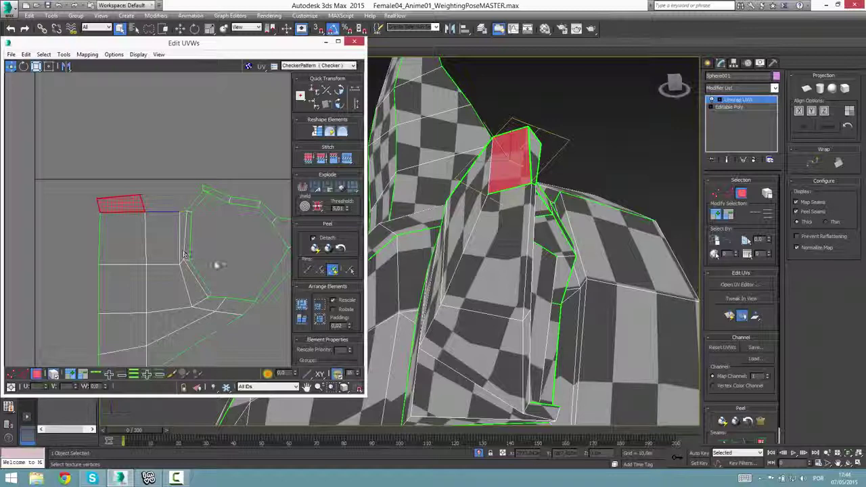
Examine the tip face on the ear from behind and select the whole ear shell
middle_click_drag(489, 275, 537, 279, "alt")
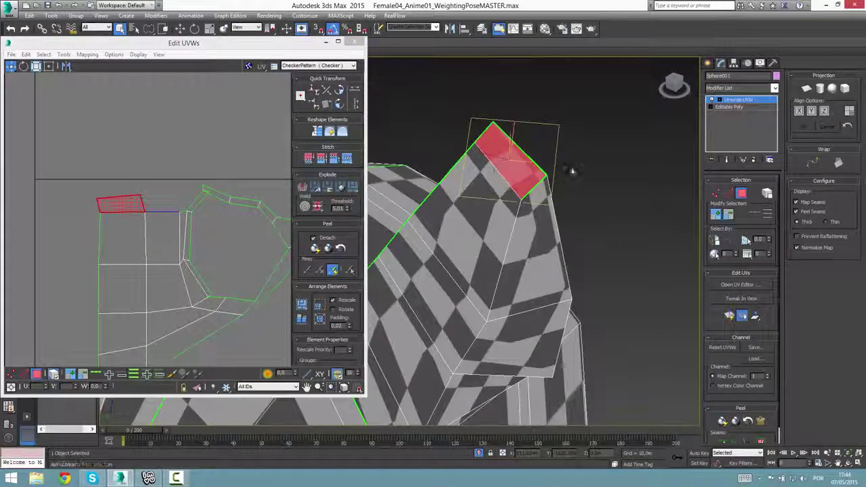
left_click(571, 173)
left_click(174, 220)
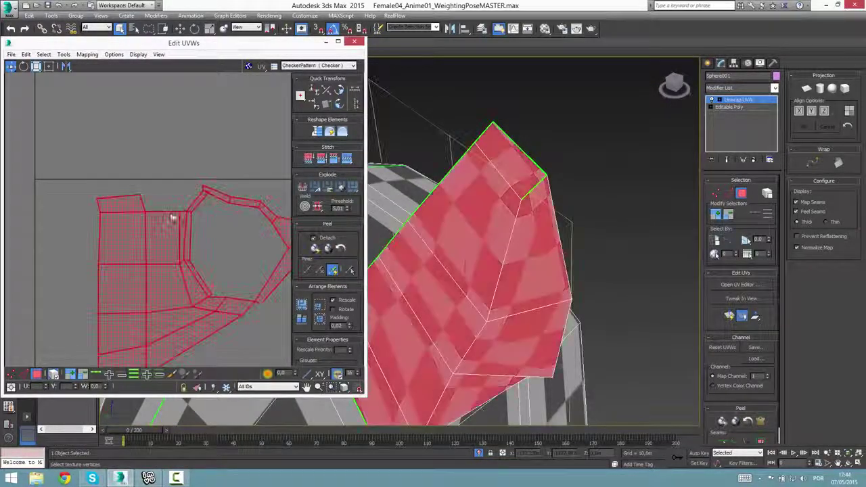
Try moving the neighbouring top face's outer UV vertex onto the ear tip face's corner, and pull it partway back
left_click(23, 374)
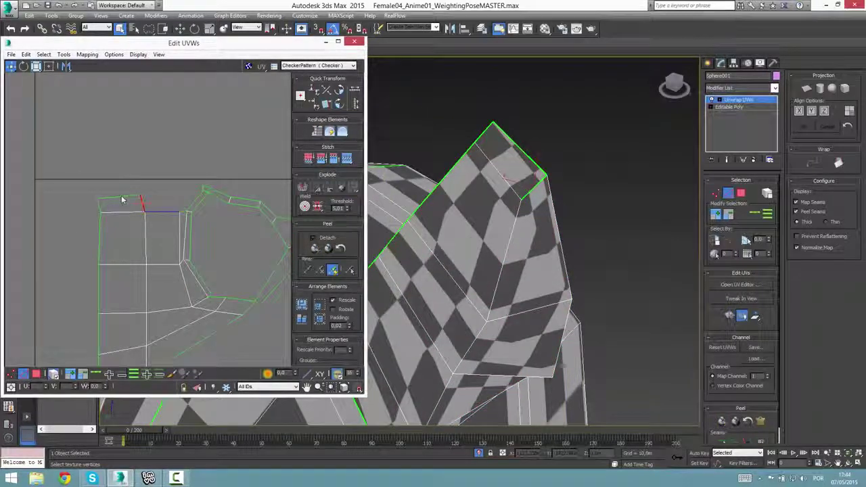
left_click(10, 373)
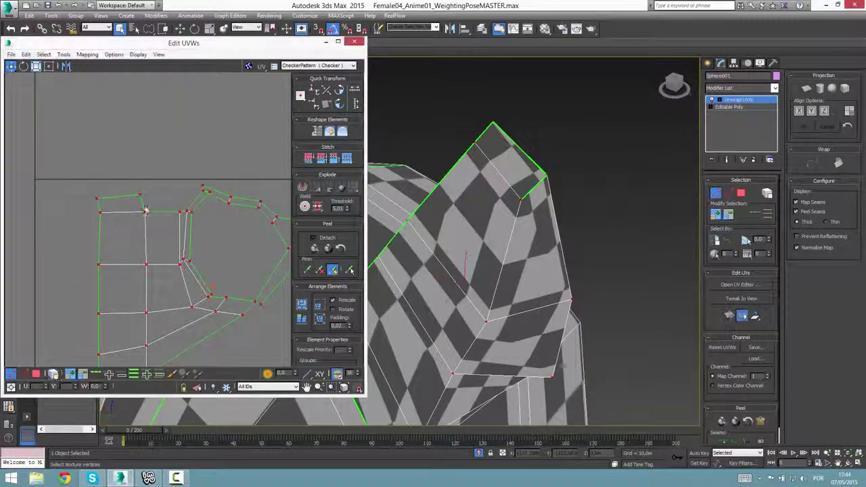
left_click_drag(145, 215, 144, 235)
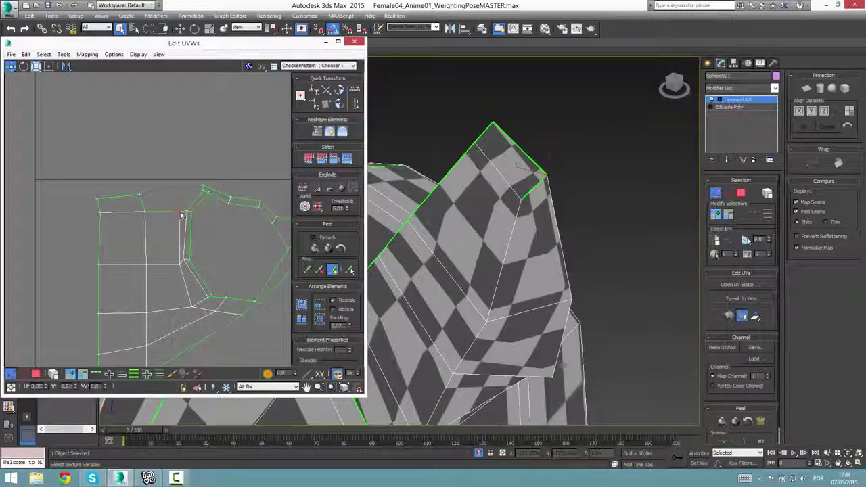
left_click_drag(169, 202, 145, 193)
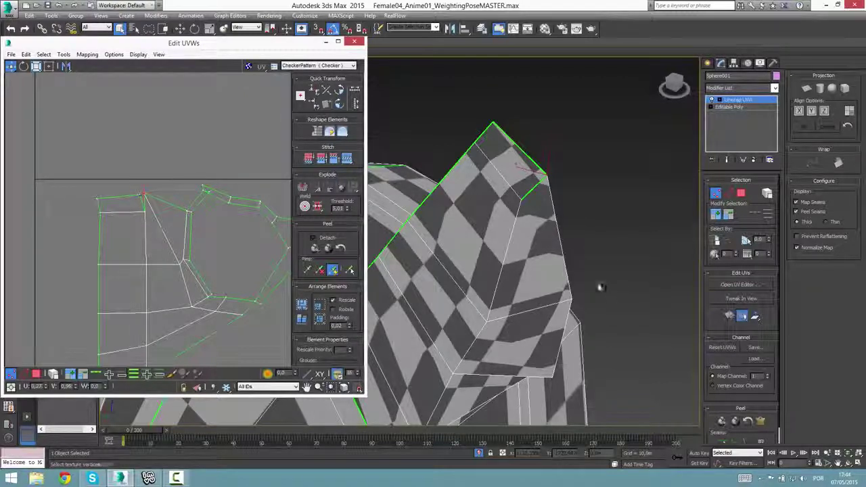
middle_click_drag(600, 287, 551, 189, "alt")
middle_click_drag(200, 211, 200, 211)
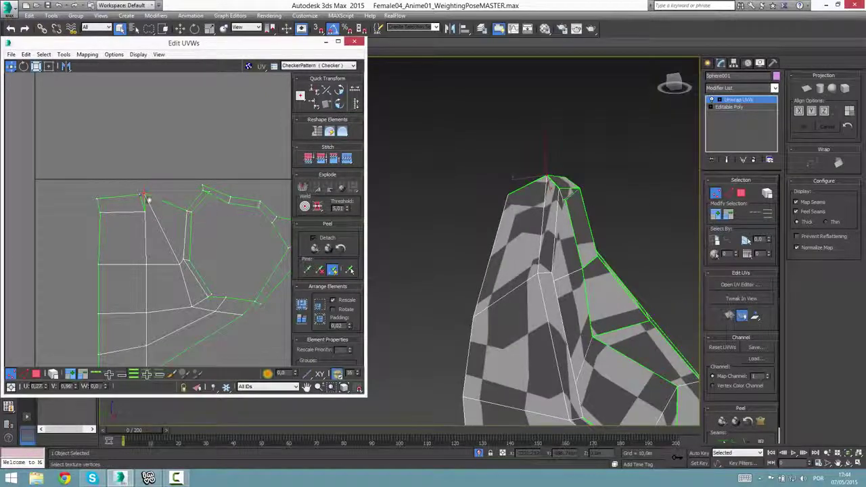
left_click_drag(147, 199, 180, 230)
left_click(182, 233)
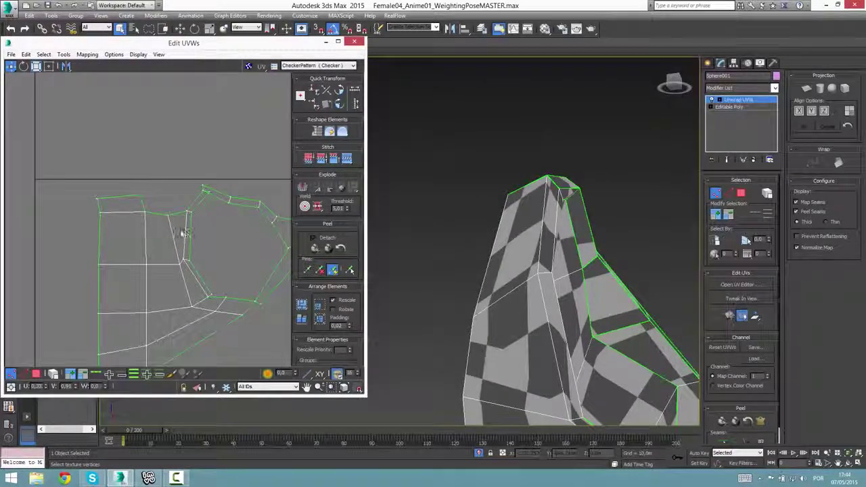
Break the UVs along the two inner edges joining the back-of-ear shell to the rim strip
left_click(26, 375)
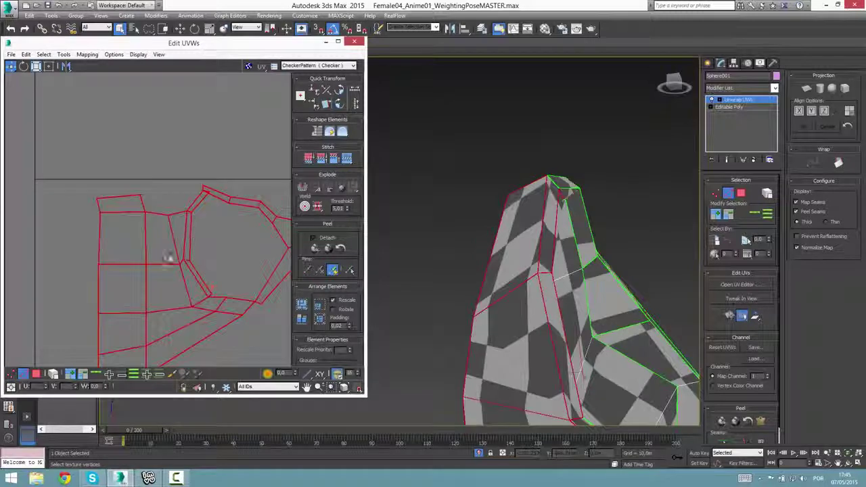
left_click(70, 362)
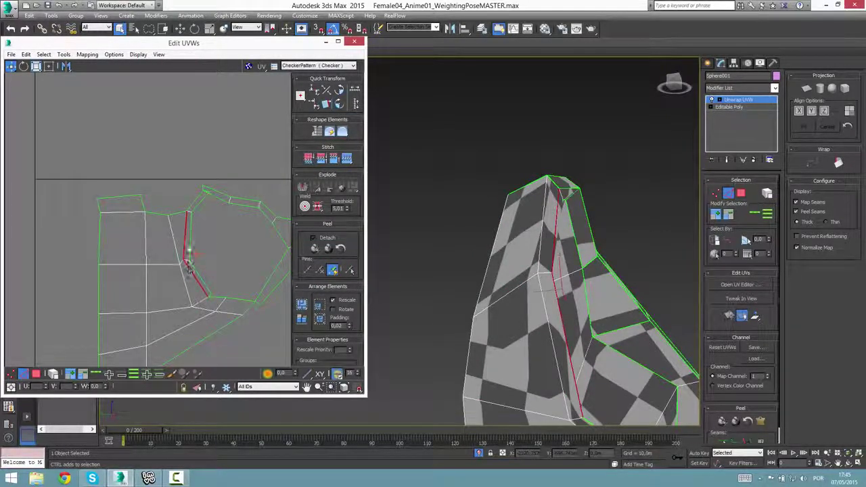
right_click(185, 243)
left_click(180, 267)
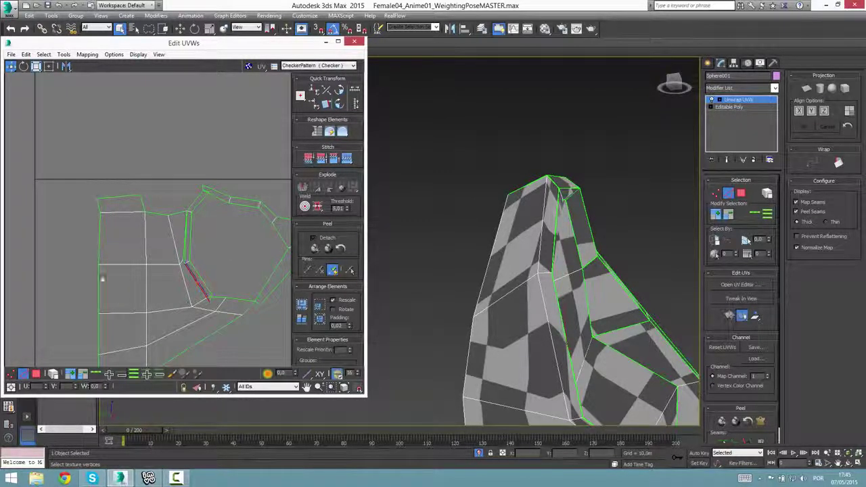
Select the ear's tip face and the neighbouring top face in turn to compare where they sit on the model
middle_click_drag(256, 265, 219, 271)
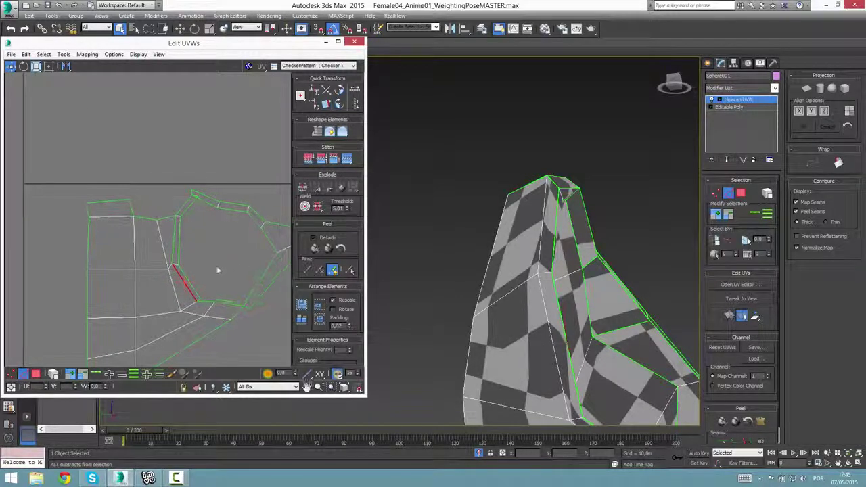
scroll(89, 205, "down", 3)
left_click(36, 377)
left_click(36, 378)
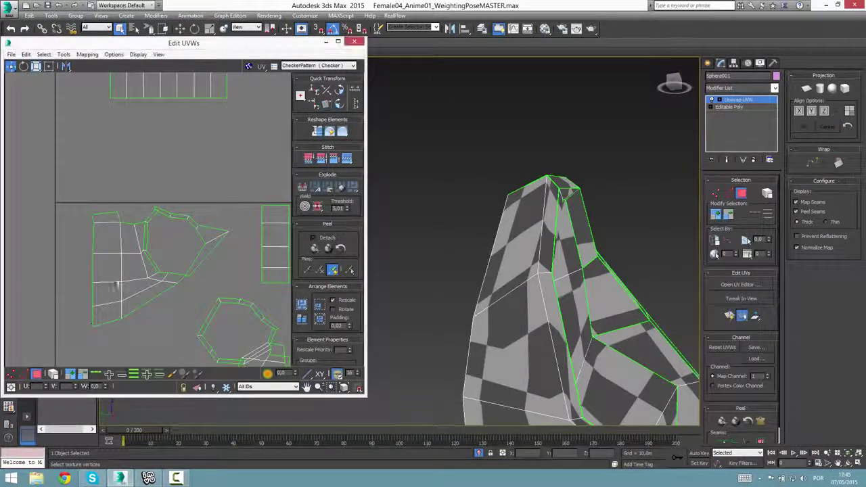
left_click(108, 230)
left_click(106, 217)
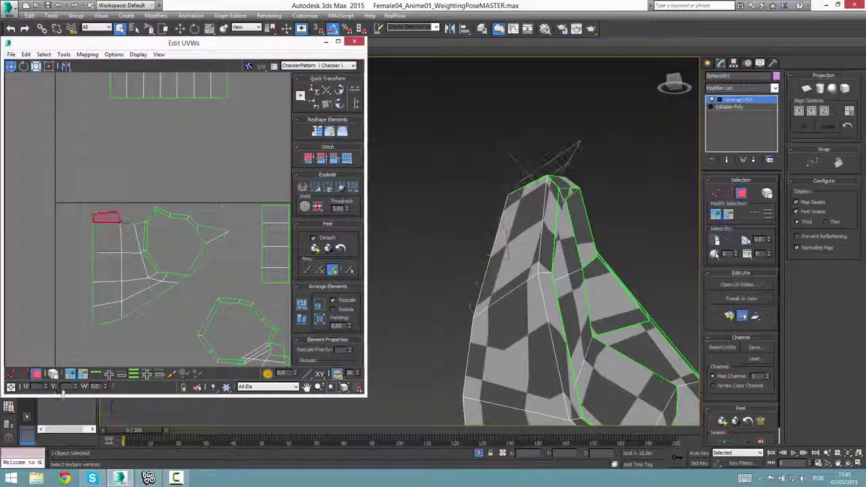
middle_click_drag(114, 295, 127, 302)
scroll(115, 227, "up", 2)
middle_click_drag(115, 227, 130, 237)
scroll(129, 238, "up", 1)
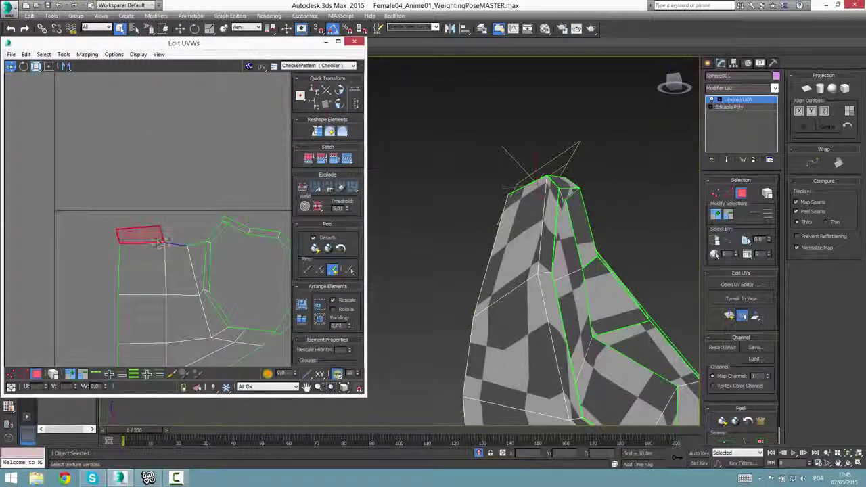
middle_click_drag(578, 247, 481, 257, "alt")
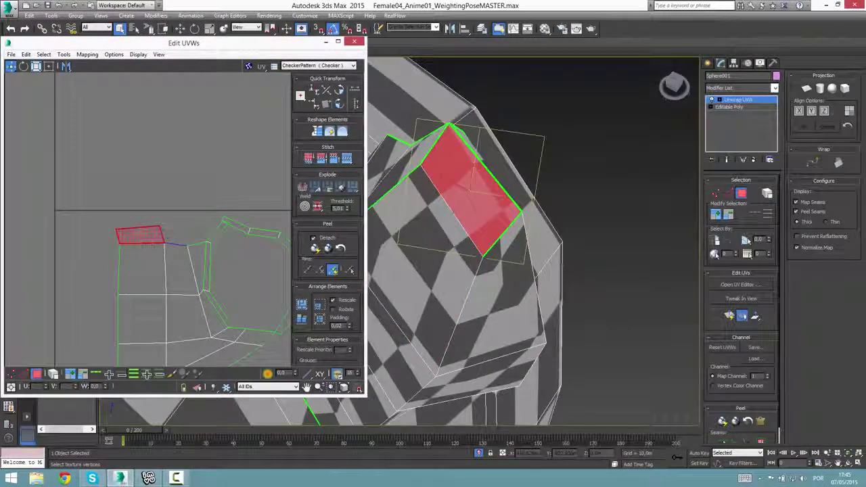
left_click(170, 245)
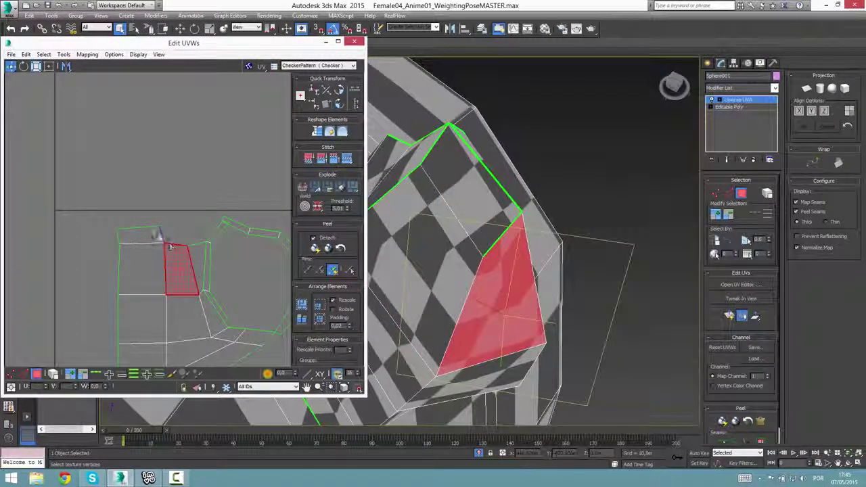
Move the neighbouring top face's outer UV vertex up beside the tip face's corner
left_click(12, 375)
middle_click_drag(467, 279, 304, 268, "alt")
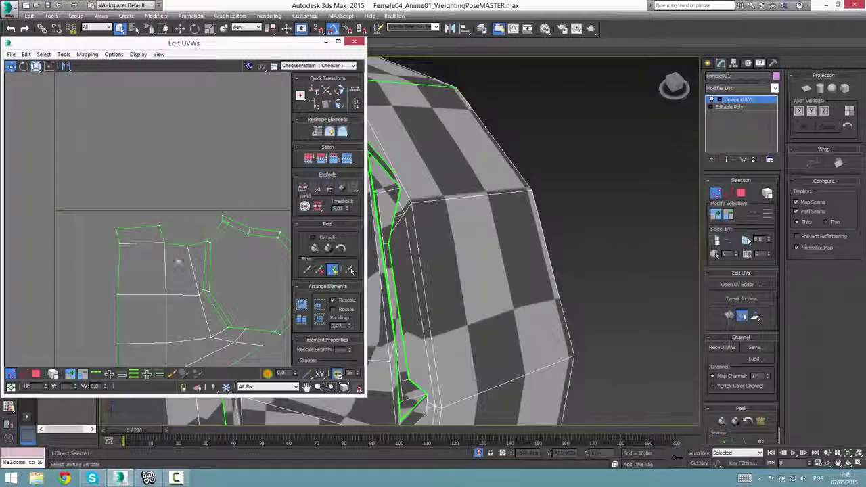
left_click_drag(190, 249, 174, 228)
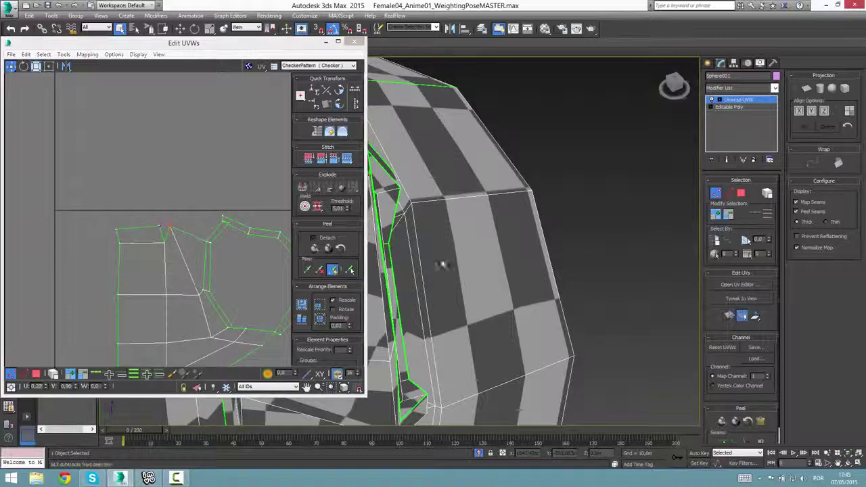
Examine the ear's seams up close, both ears on the head and the whole UV layout, undoing an accidental vertex move
middle_click_drag(441, 264, 550, 272, "alt")
scroll(512, 273, "down", 5)
key("z")
scroll(467, 297, "down", 5)
middle_click_drag(460, 302, 400, 316, "alt")
scroll(228, 274, "down", 2)
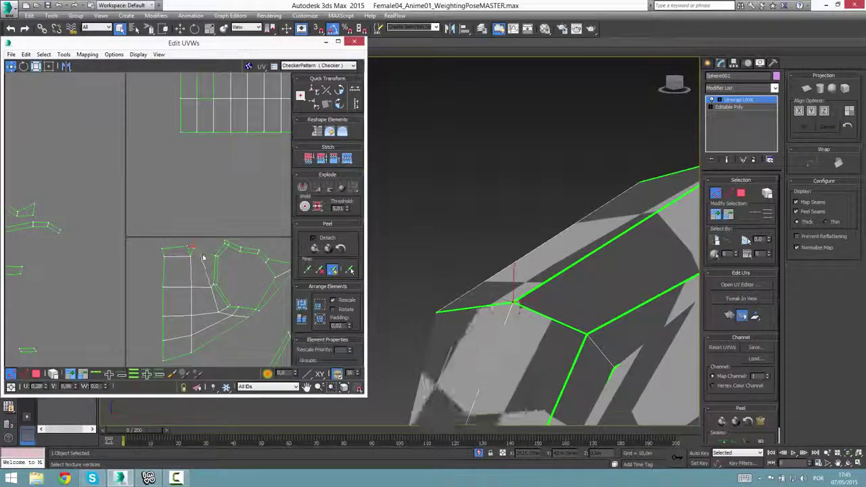
scroll(235, 286, "down", 3)
middle_click_drag(263, 275, 221, 245)
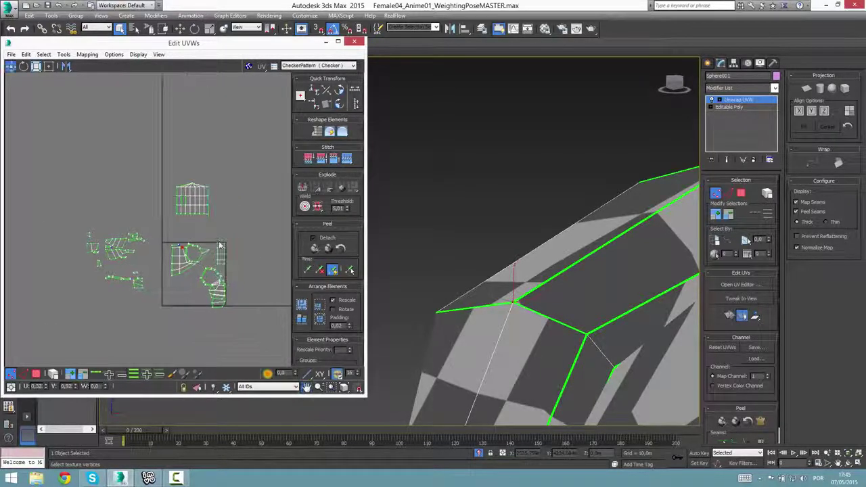
scroll(220, 245, "up", 3)
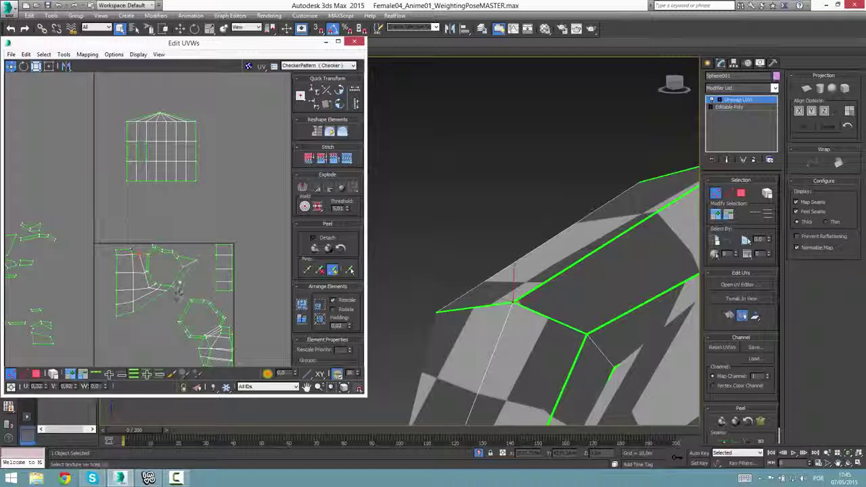
scroll(129, 323, "down", 2)
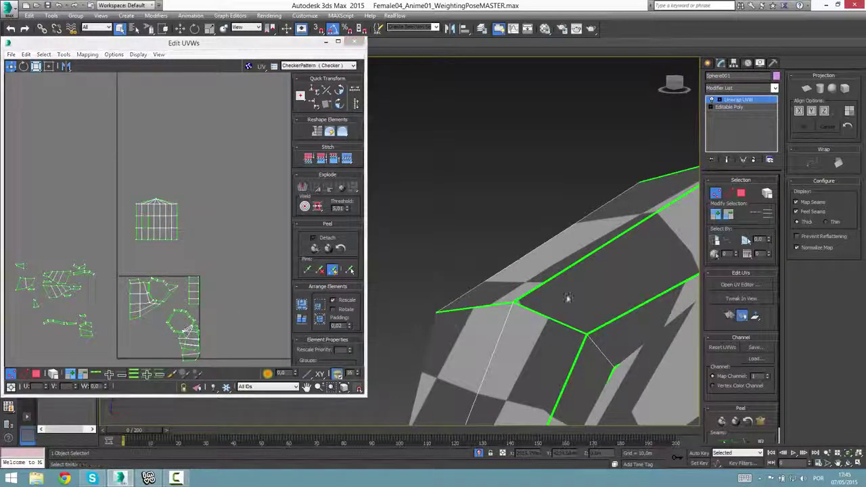
scroll(588, 318, "down", 6)
middle_click_drag(613, 338, 516, 281)
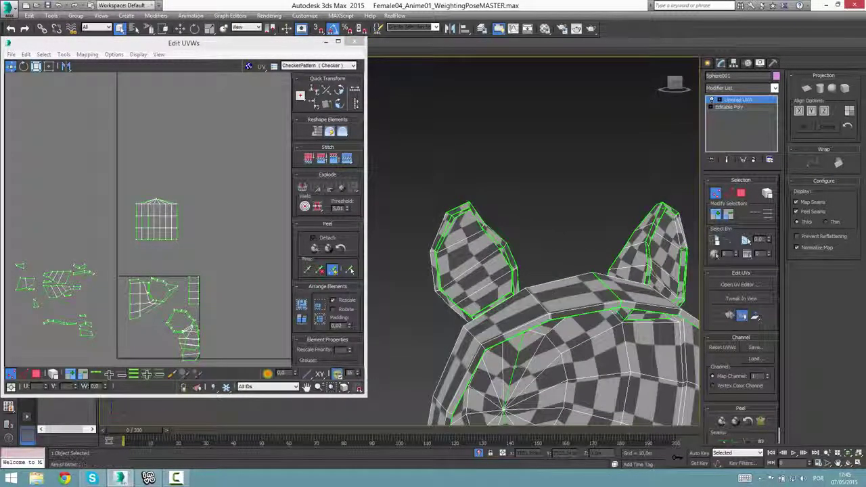
middle_click_drag(170, 296, 173, 250)
left_click_drag(202, 235, 131, 303)
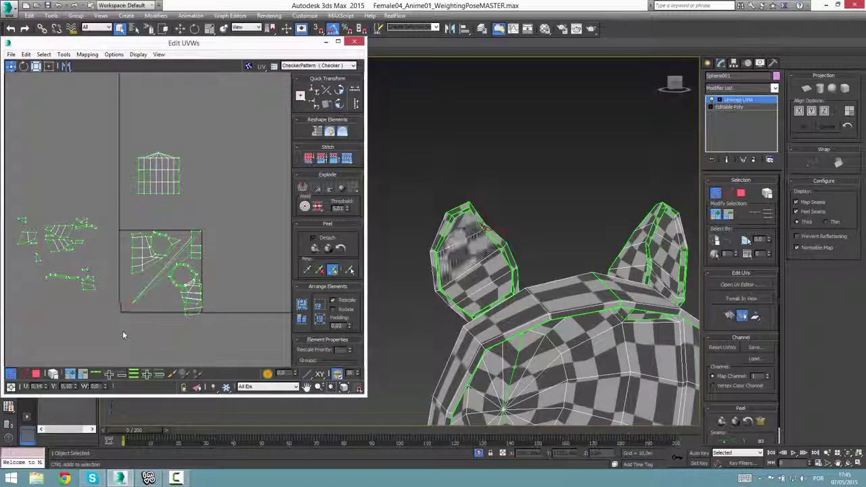
key("ctrl+z")
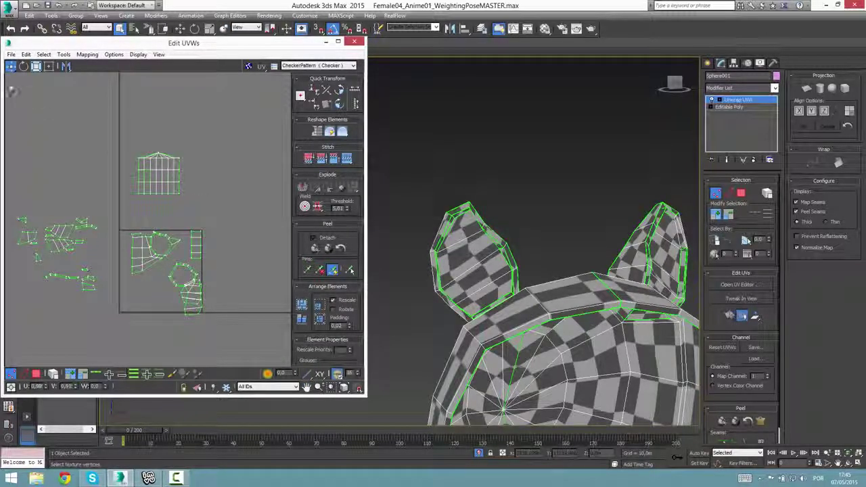
Select the entire head UV shell and apply Flatten Mapping with a polygon angle of 45 and a spacing of 0.02
middle_click_drag(609, 356, 593, 289)
middle_click_drag(570, 317, 671, 311, "alt")
left_click(37, 375)
left_click(621, 168)
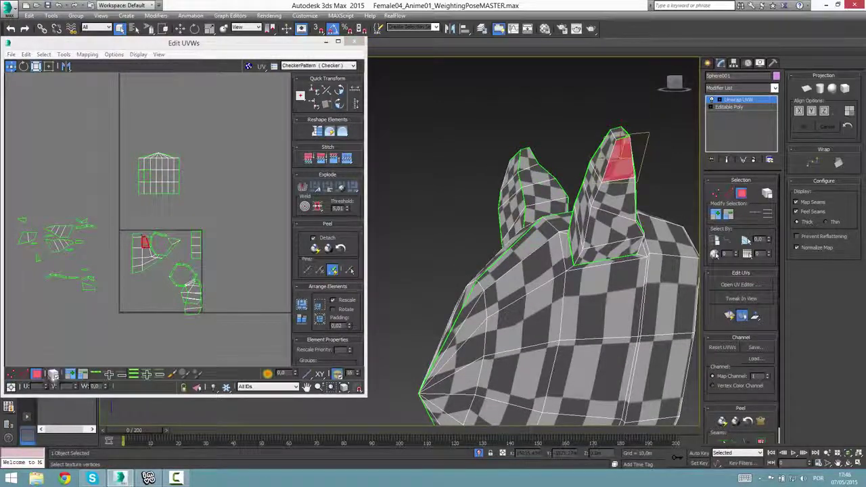
left_click(54, 375)
left_click_drag(135, 201, 135, 221)
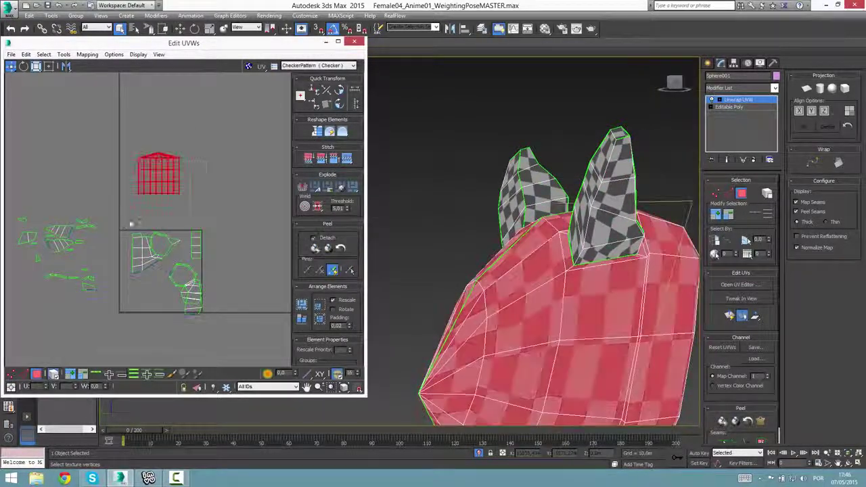
left_click(87, 54)
left_click(115, 64)
left_click(126, 64)
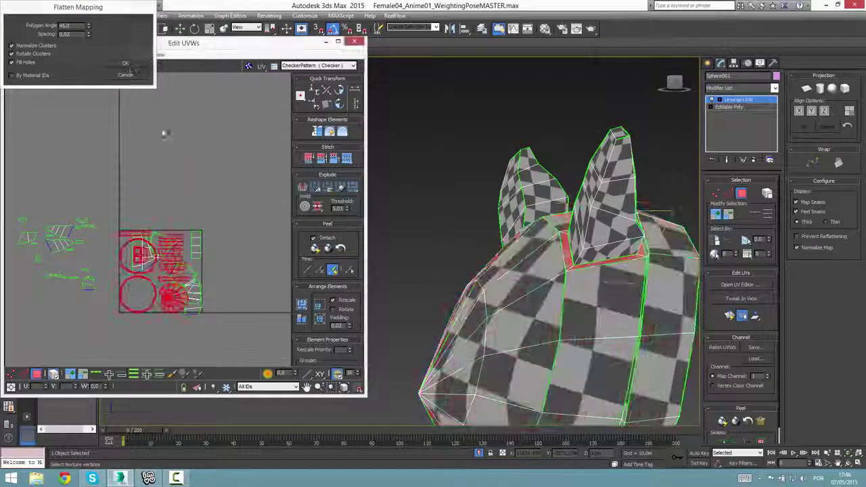
Move the flattened head clusters out of the UV square into the empty area above it
left_click_drag(180, 265, 184, 150)
middle_click_drag(183, 149, 206, 214)
scroll(205, 236, "up", 6)
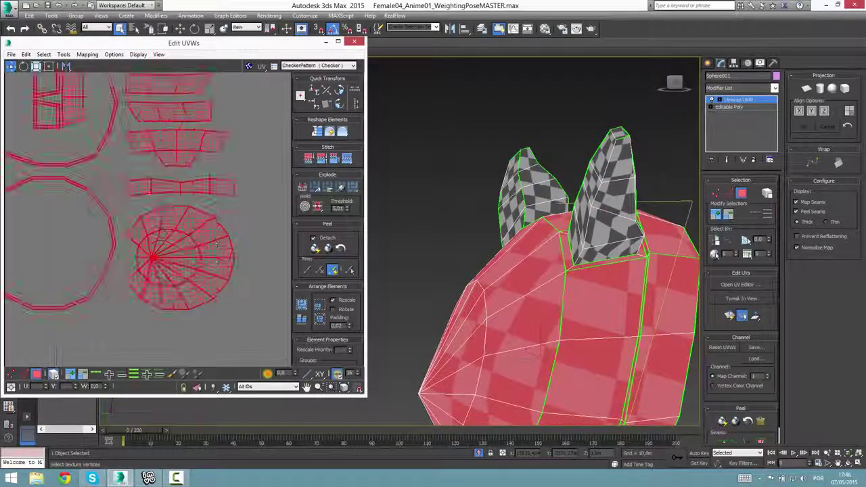
Quick Peel the fan-shaped disc cluster of the head
left_click(226, 340)
left_click(184, 238)
middle_click_drag(390, 312, 558, 310, "alt")
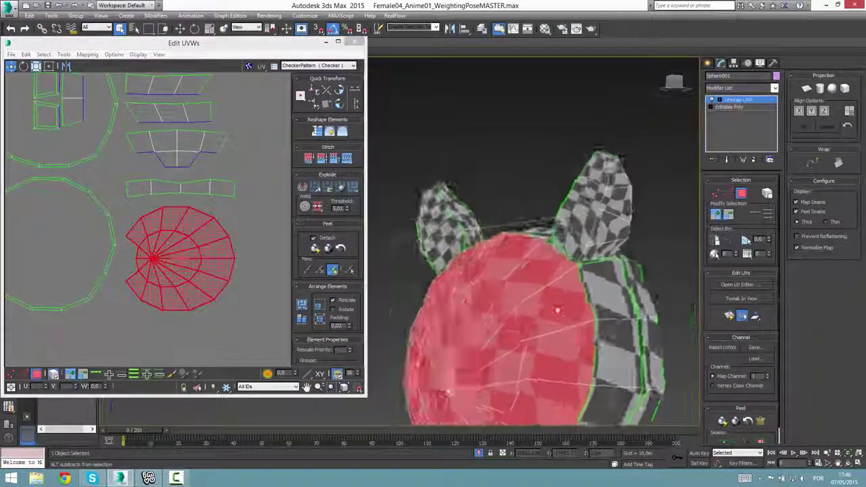
scroll(558, 310, "down", 3)
middle_click_drag(229, 287, 244, 301)
scroll(244, 303, "down", 4)
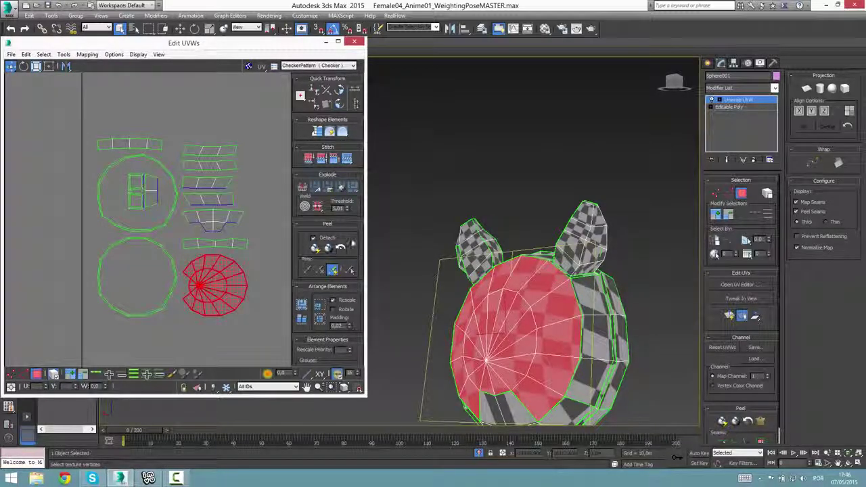
scroll(352, 242, "down", 2)
scroll(351, 202, "up", 2)
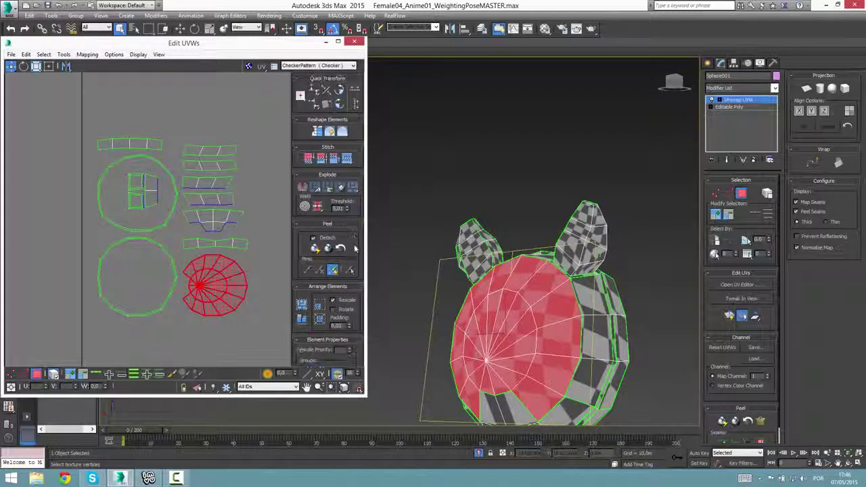
left_click(315, 250)
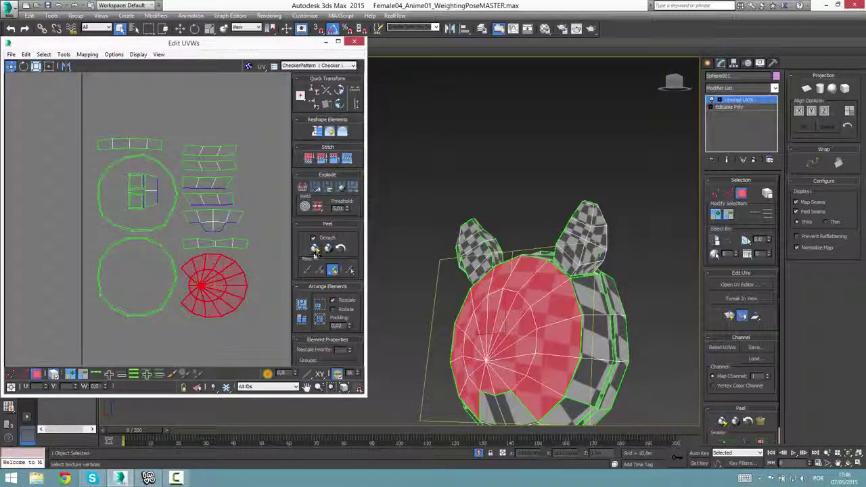
Quick Peel the strip-shaped head clusters stacked above the fan-shaped disc, one cluster at a time
left_click(210, 248)
left_click(314, 250)
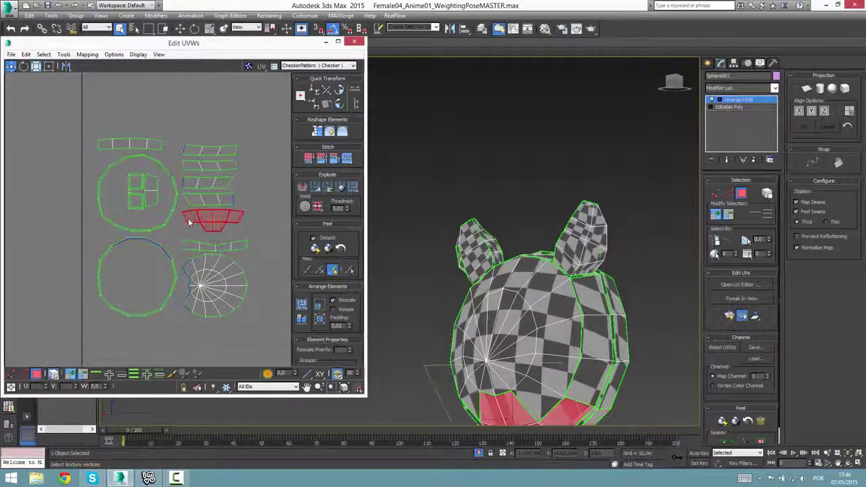
left_click(218, 200)
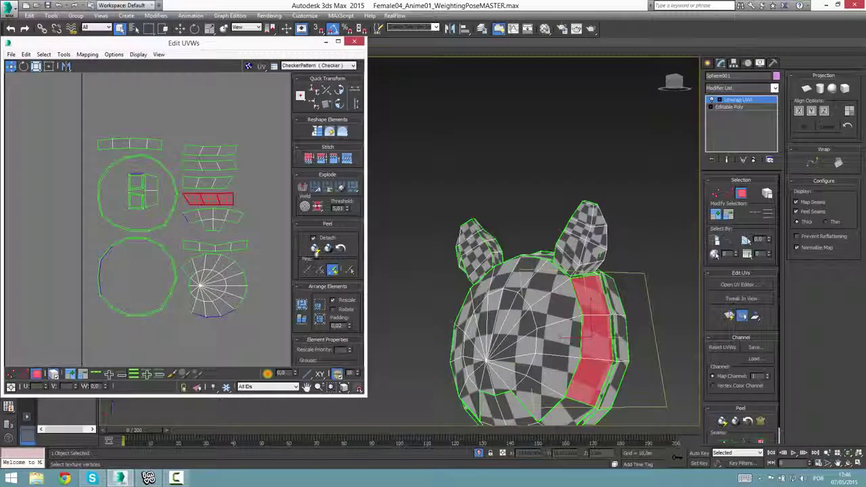
left_click(314, 249)
left_click(216, 184)
left_click(314, 249)
left_click(209, 164)
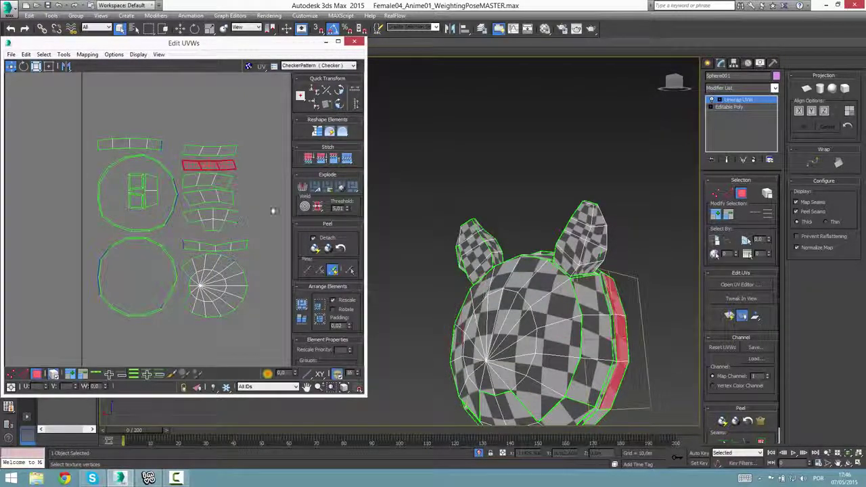
left_click(315, 249)
left_click(136, 200)
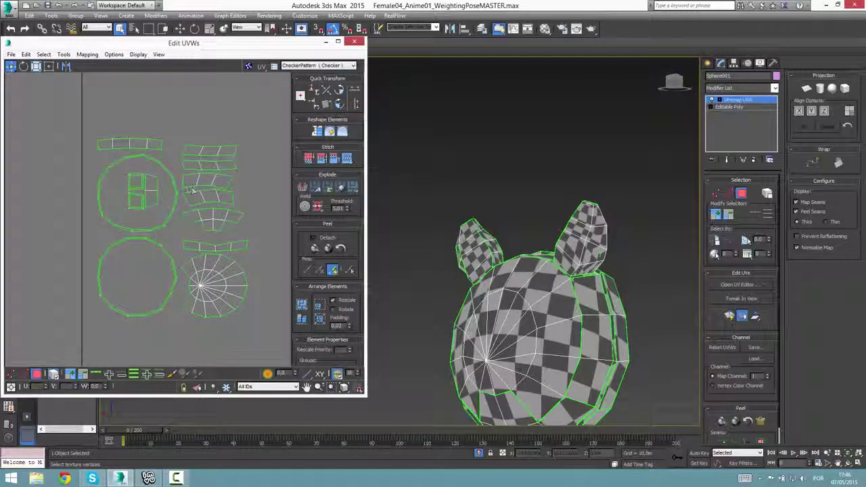
scroll(245, 273, "up", 1)
left_click(242, 277)
scroll(236, 308, "up", 4)
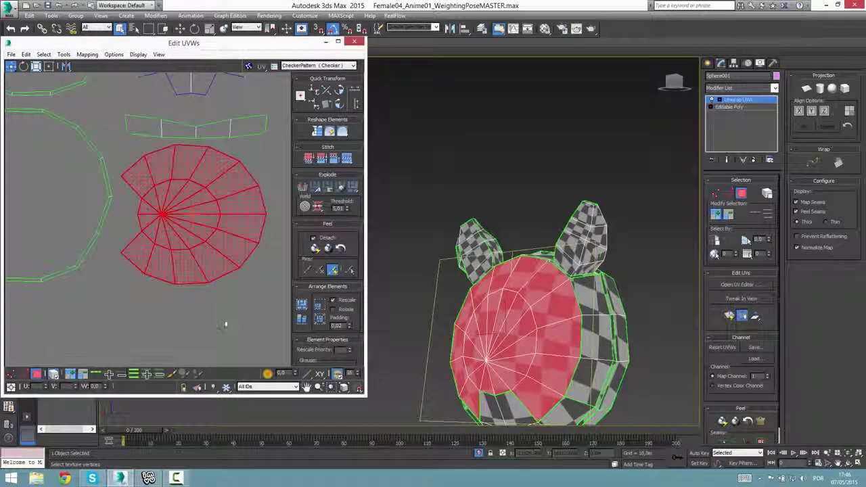
middle_click_drag(224, 325, 222, 341)
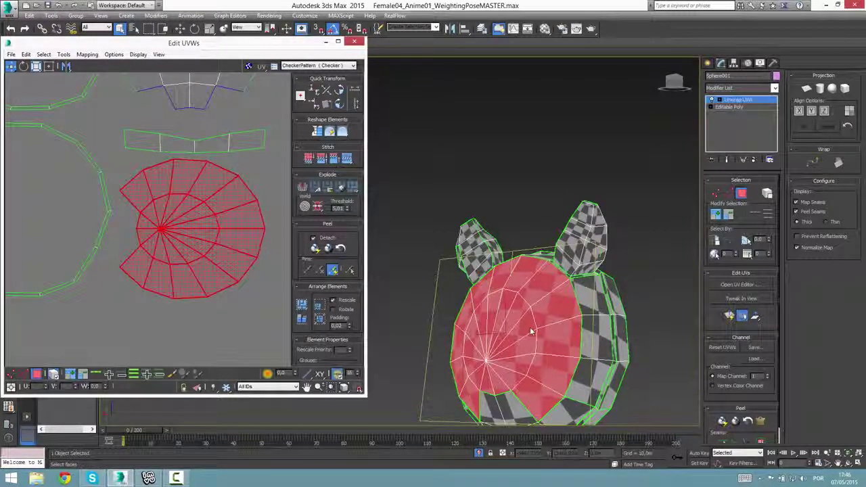
left_click(11, 55)
left_click(125, 167)
right_click(125, 167)
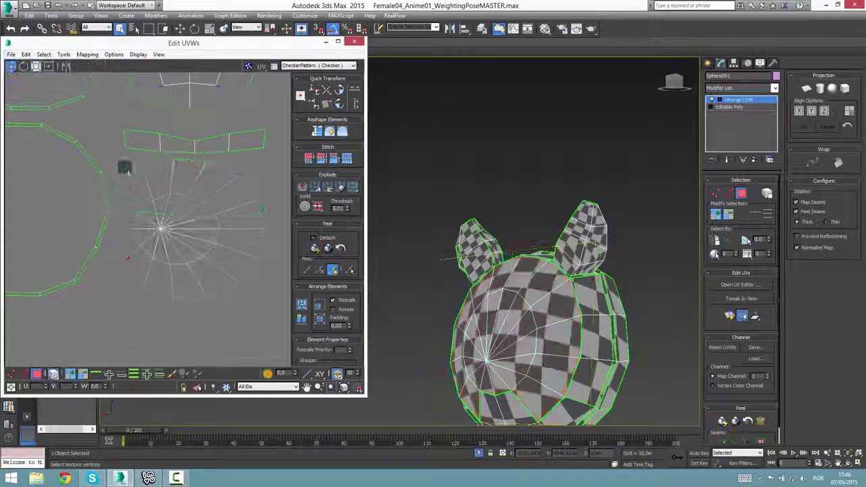
Select all the flattened head clusters and move them back inside the UV square
left_click(220, 190)
scroll(223, 206, "down", 6)
left_click_drag(182, 159, 215, 268)
scroll(227, 273, "up", 6)
right_click(176, 205)
Render the UV template and save it over Female04_Anime01_WeightingPoseMASTER_Perspective_05-07-2015.png on the desktop as RGB 24 bit, closing the render windows
left_click(143, 138)
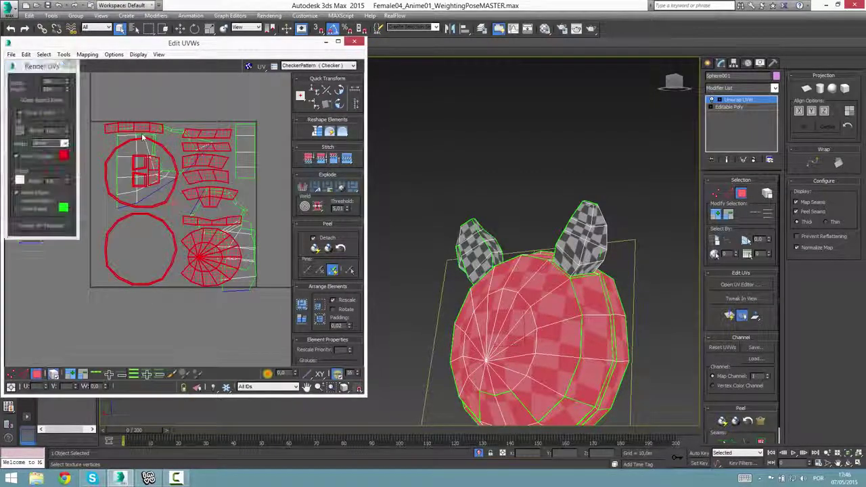
left_click(40, 225)
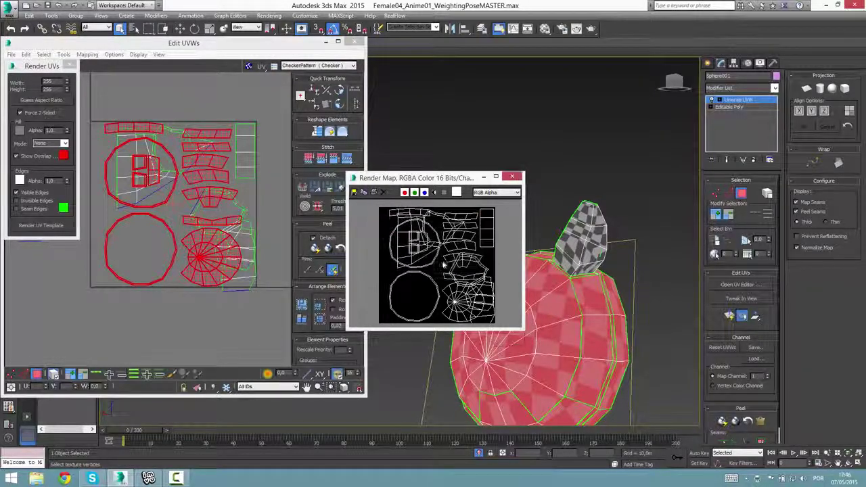
left_click(353, 193)
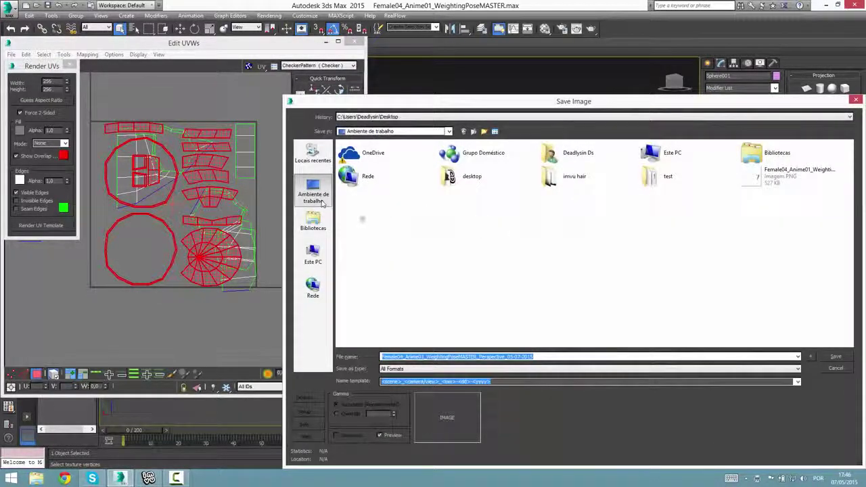
double_click(792, 173)
left_click(477, 276)
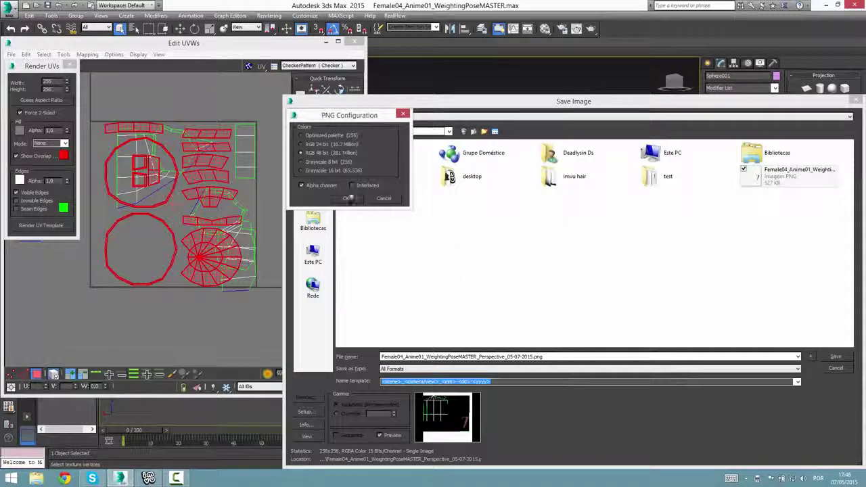
left_click(332, 144)
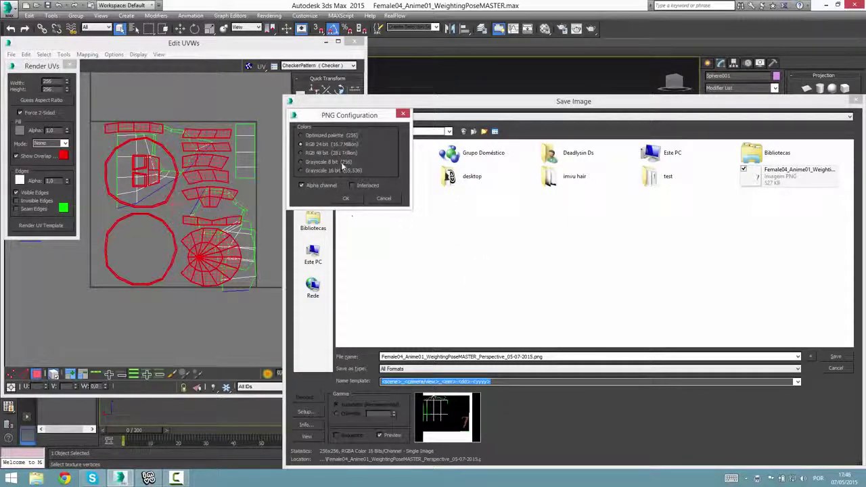
left_click(345, 199)
left_click(512, 177)
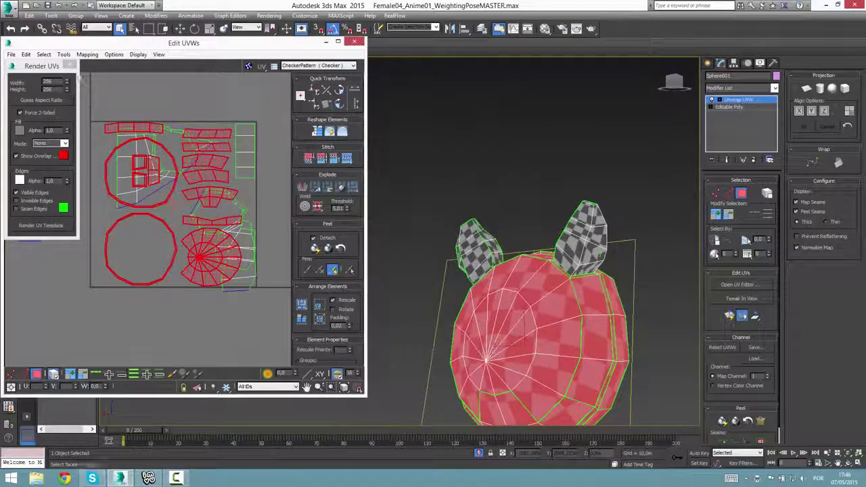
left_click(70, 65)
Switch to the desktop and open the saved template PNG in Photoshop, leaving its missing profile as is
left_click(326, 42)
left_click(121, 477)
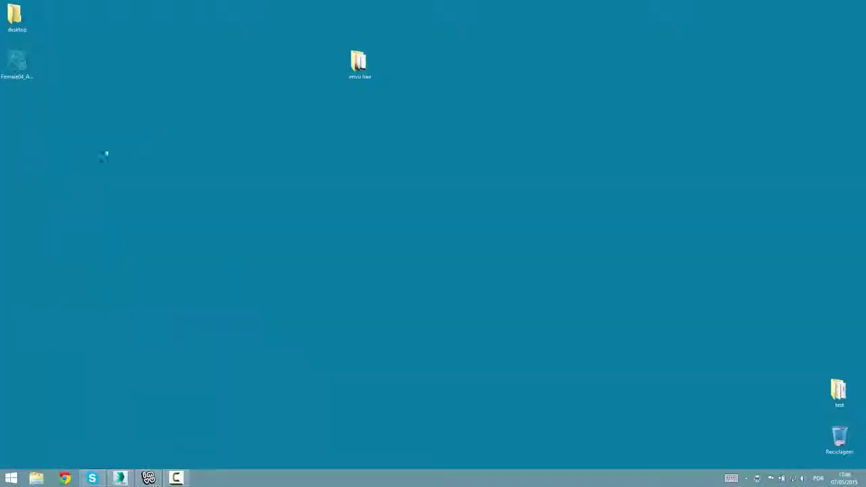
right_click(5, 61)
mouse_move(46, 154)
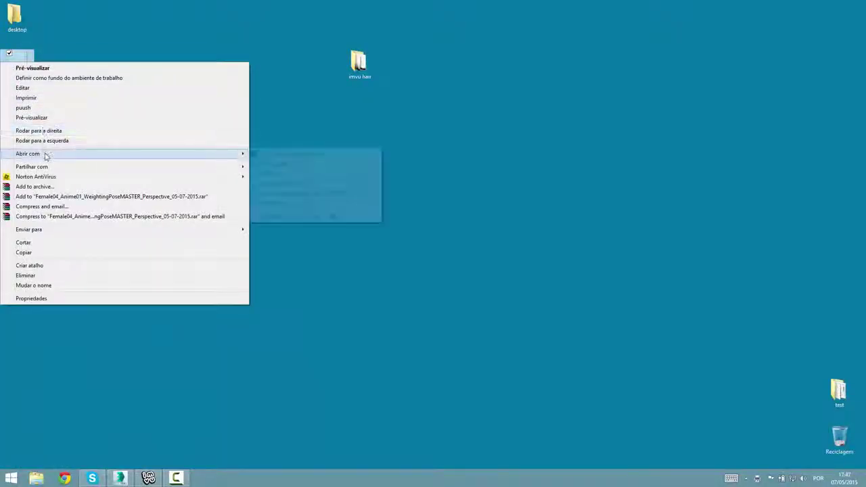
left_click(298, 154)
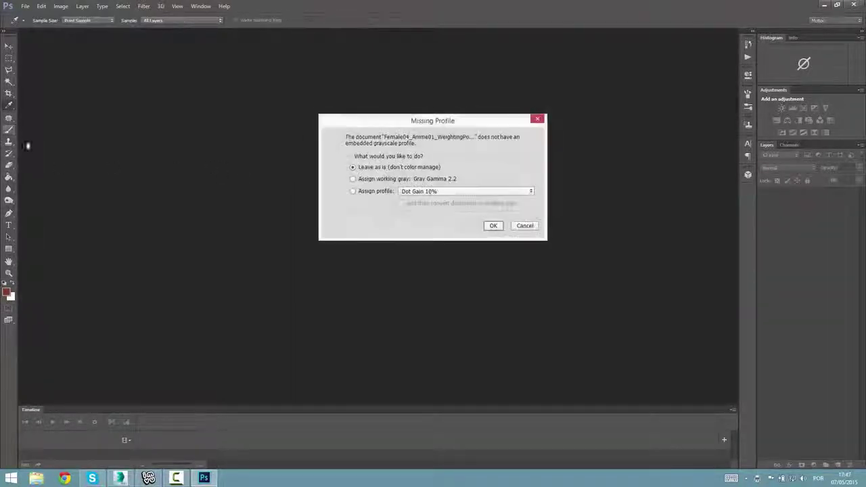
left_click(494, 227)
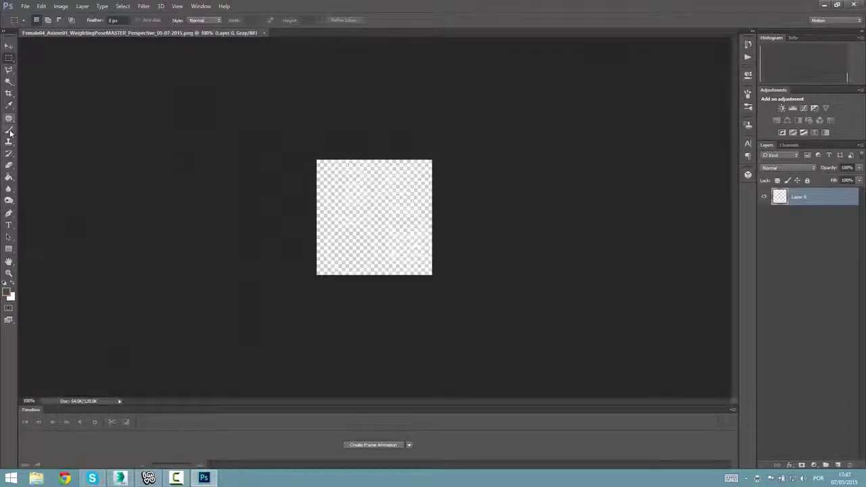
Add a new layer filled with black and place it beneath the UV template layer
left_click(837, 466)
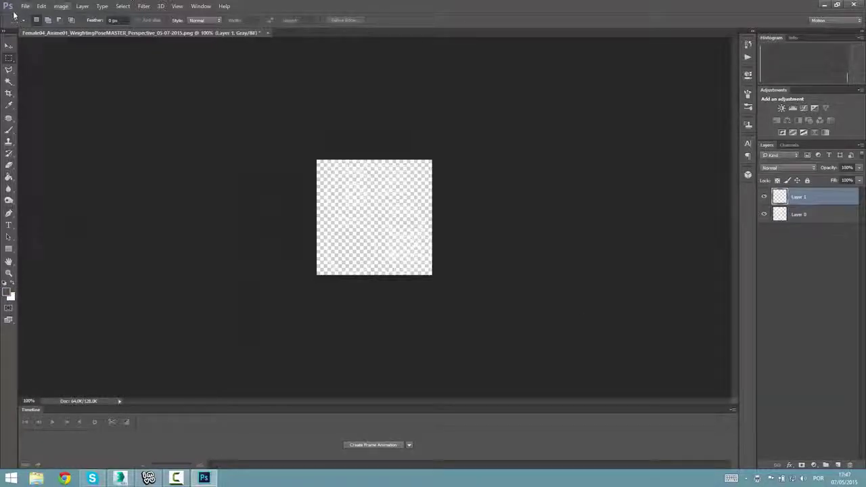
left_click(41, 6)
left_click(51, 135)
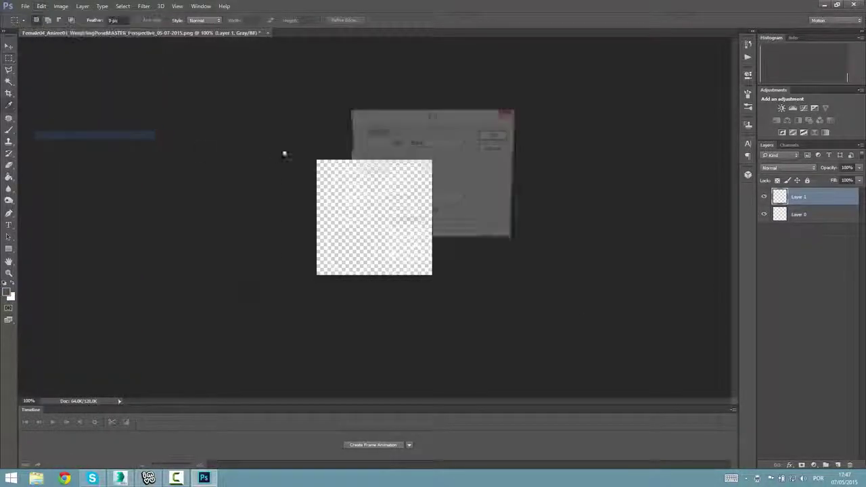
left_click(435, 143)
left_click(414, 202)
left_click(495, 135)
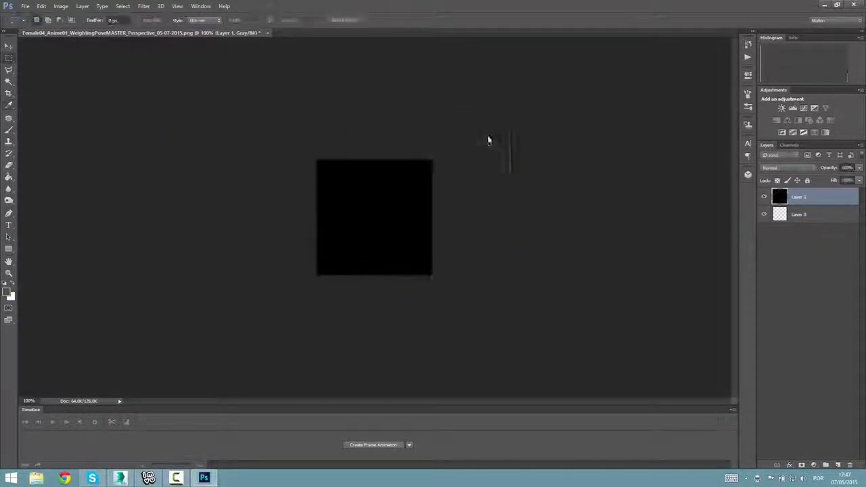
left_click_drag(829, 202, 803, 248)
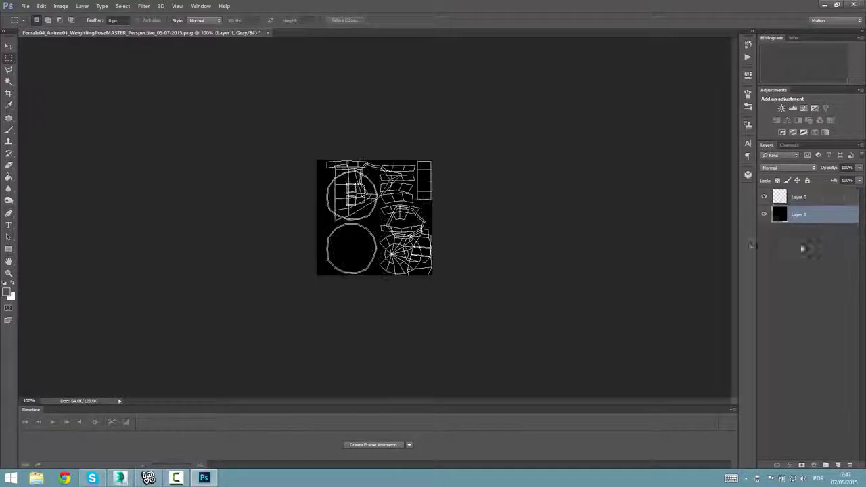
Choose the History Brush tool and open its brush size and hardness settings
left_click(8, 273)
left_click_drag(386, 232, 492, 330)
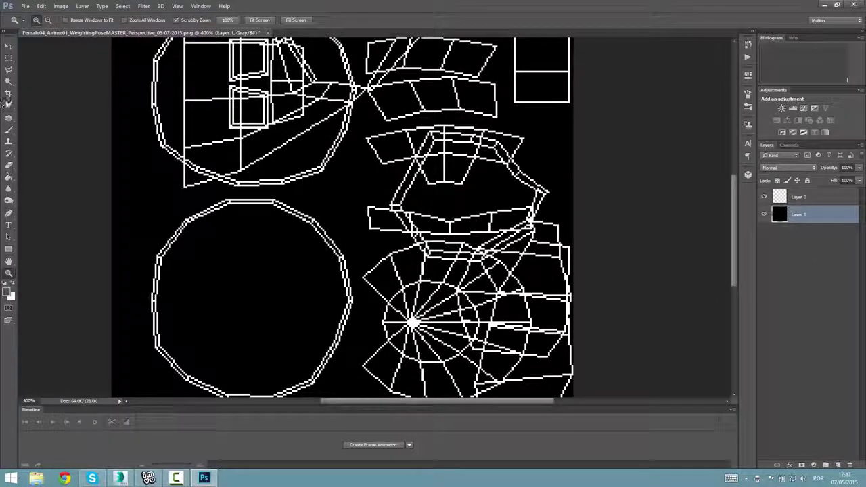
left_click(9, 154)
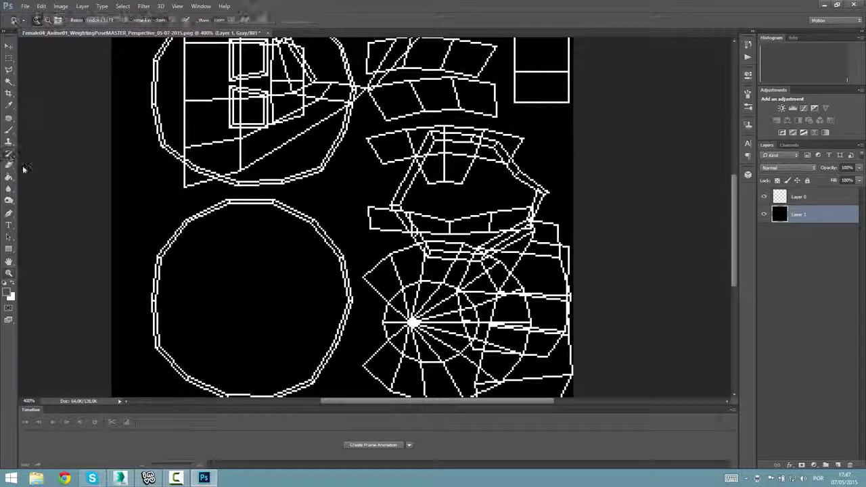
left_click(45, 23)
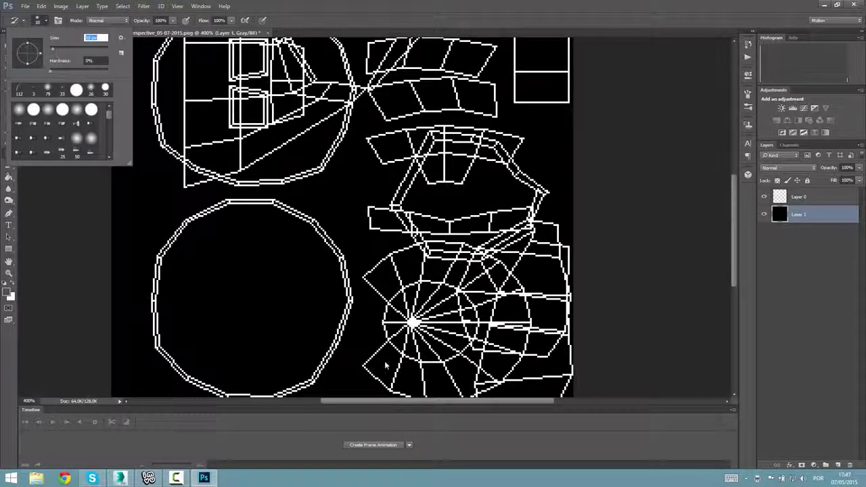
Try History Brush strokes over the fan-shaped disc, also with a red foreground colour, and undo each one
mouse_move(386, 365)
left_mouse_down()
mouse_move(381, 360)
mouse_move(417, 367)
left_mouse_up()
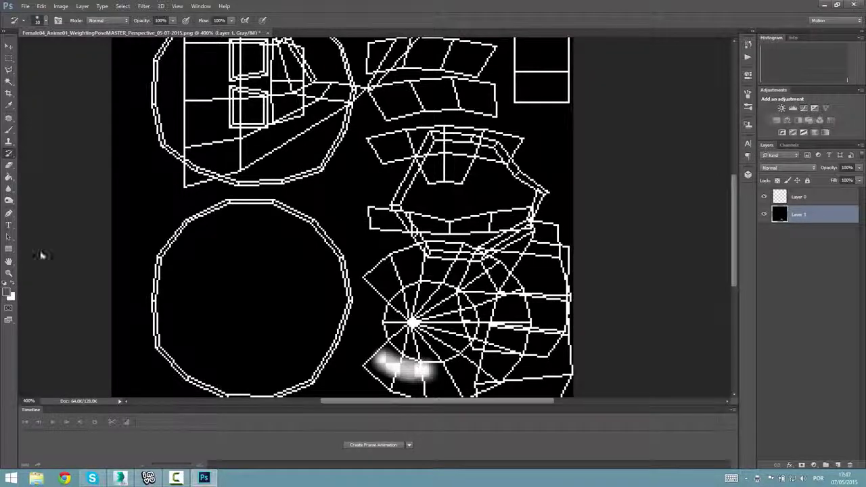
key("ctrl+z")
left_click(362, 211)
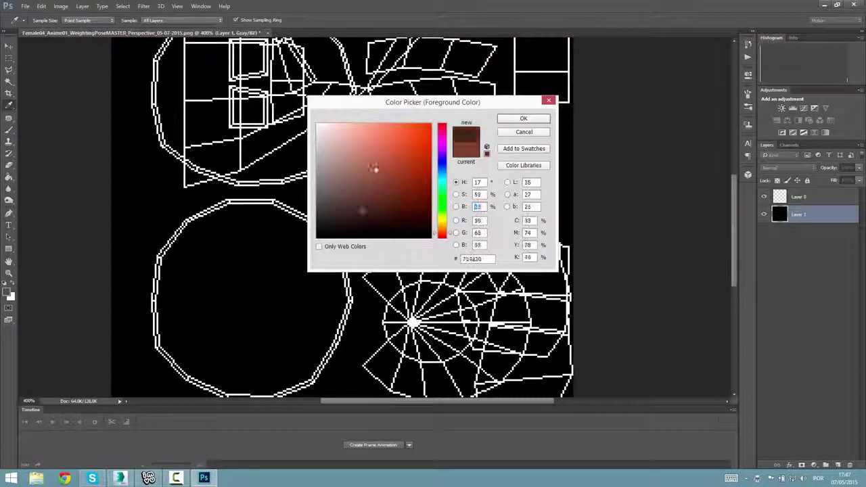
left_click(397, 130)
left_click(390, 372)
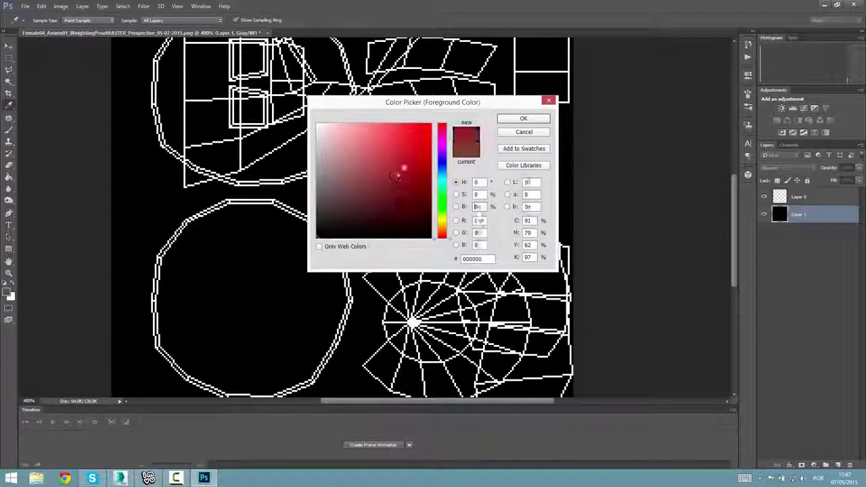
left_click_drag(397, 176, 410, 151)
left_click(524, 119)
left_click_drag(385, 363, 417, 381)
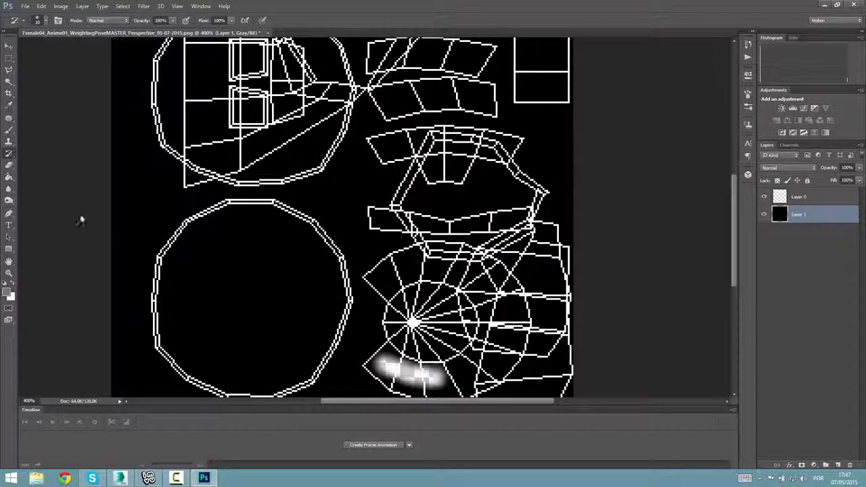
key("ctrl+z")
left_click_drag(491, 296, 440, 348)
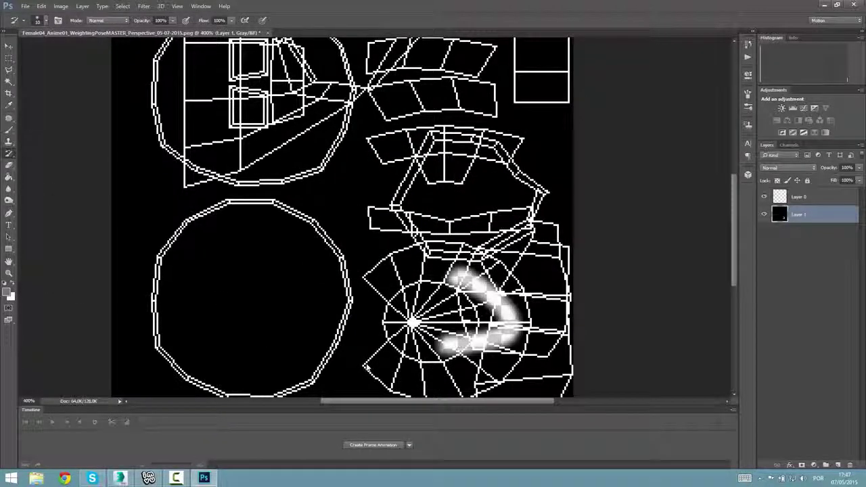
key("ctrl+z")
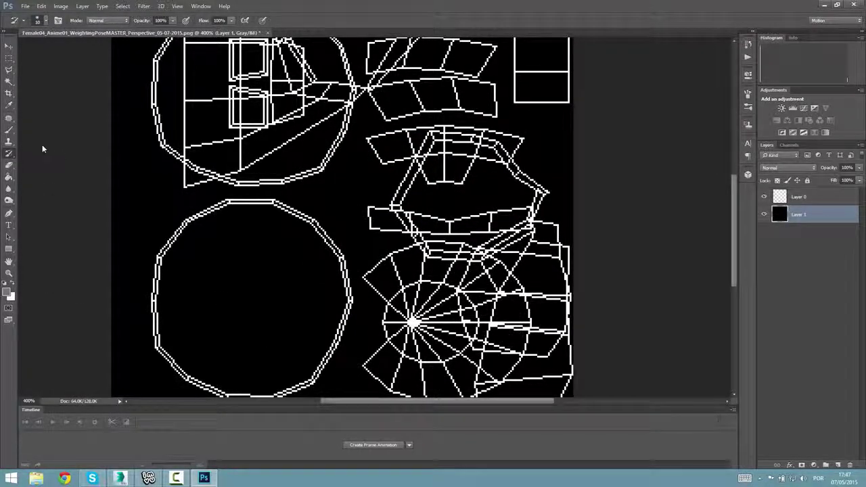
Set the foreground colour to 0c0000 and paint History Brush strokes around the fan-shaped disc and dabs on nearby clusters of the black layer
left_click(8, 292)
mouse_move(414, 148)
left_mouse_down()
mouse_move(426, 127)
mouse_move(428, 234)
left_mouse_up()
left_click(515, 120)
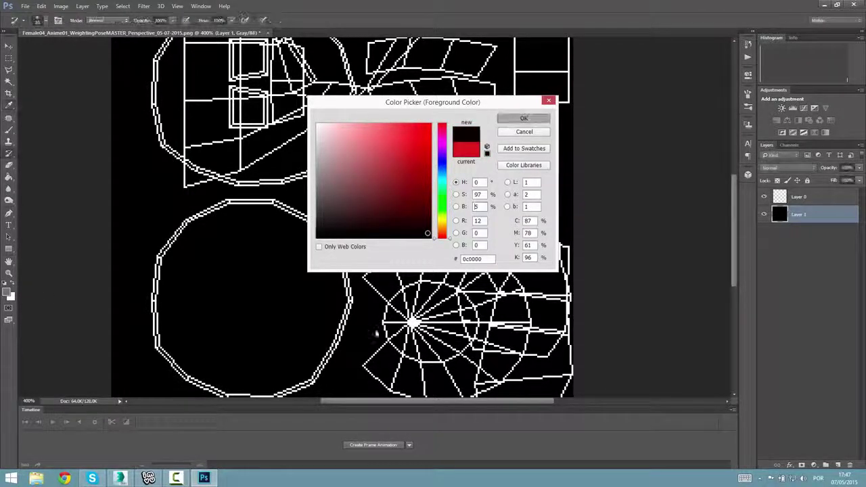
mouse_move(387, 363)
left_mouse_down()
mouse_move(455, 369)
mouse_move(498, 318)
mouse_move(430, 265)
left_mouse_up()
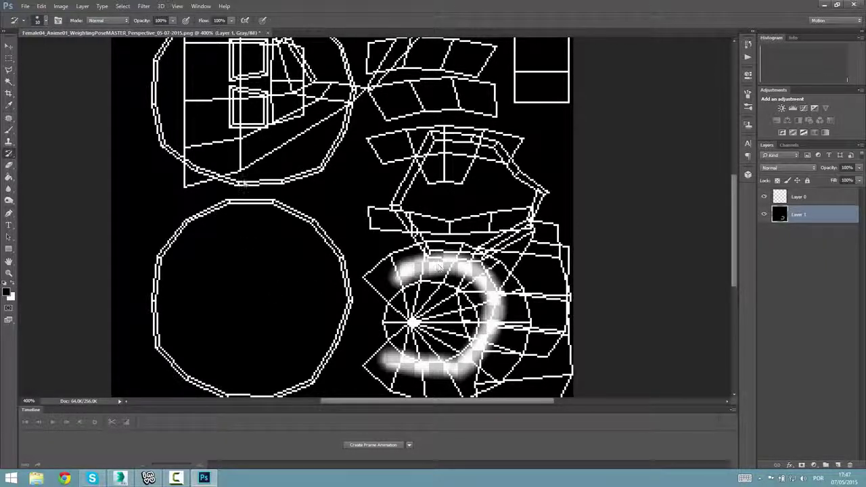
left_click_drag(395, 390, 498, 341)
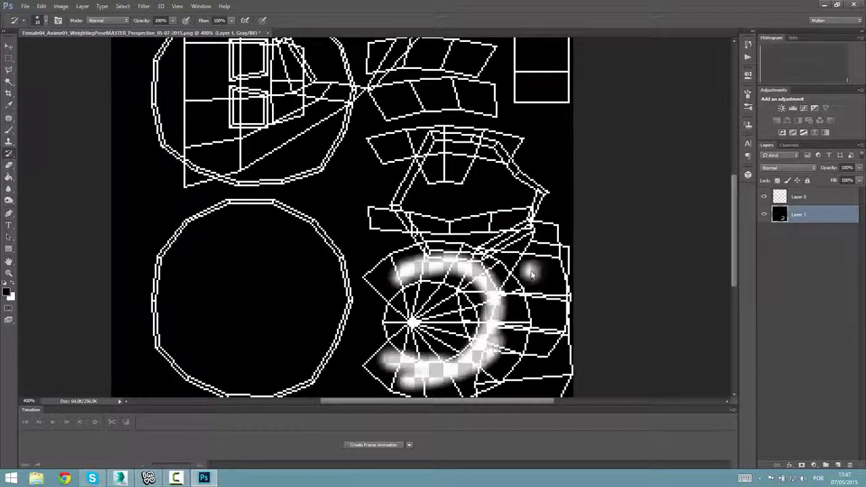
Save the painted image to the desktop as a PNG, replacing the existing Female04_Anime01_WeightingPoseMASTER_Perspective_05-07-2015.png and accepting the PNG options
left_click(25, 6)
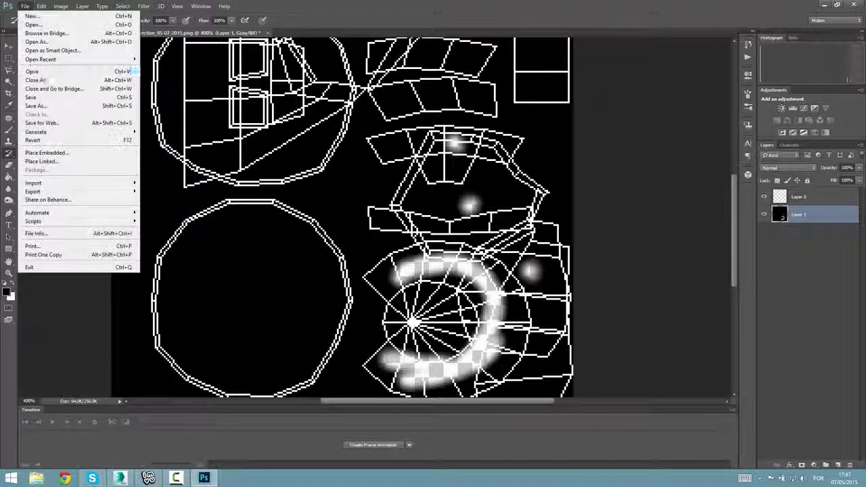
left_click(61, 102)
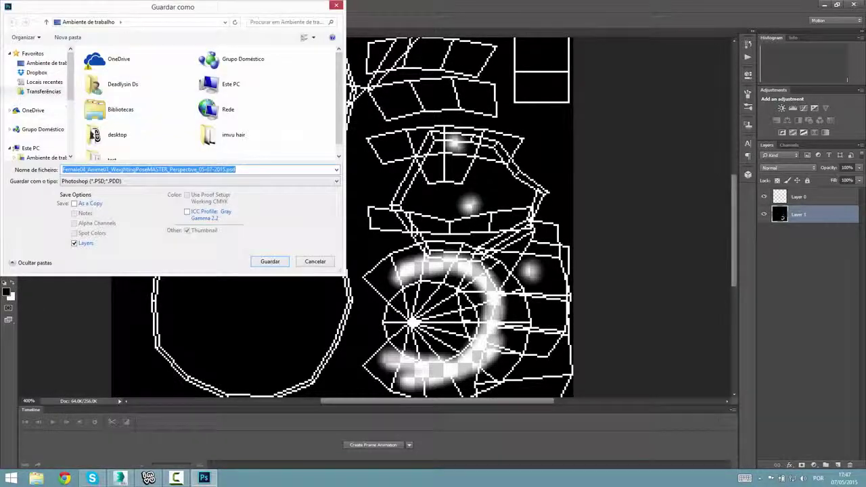
left_click(42, 64)
left_click(223, 141)
scroll(216, 146, "down", 1)
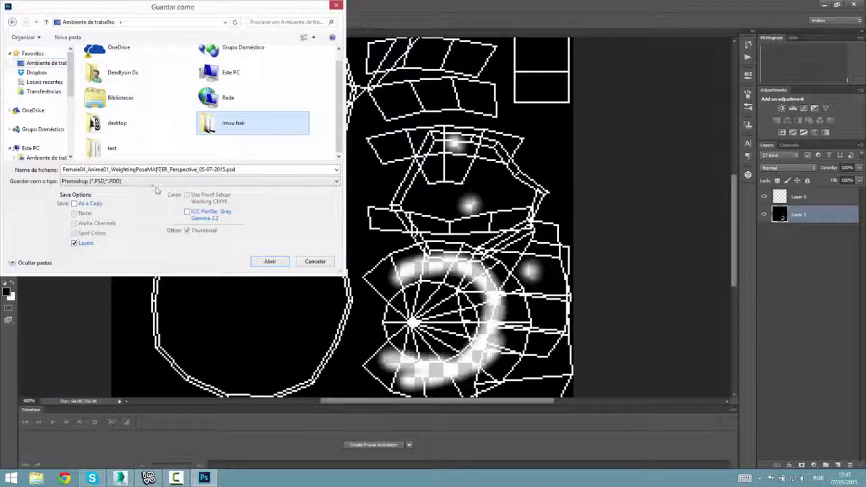
left_click(156, 180)
left_click(156, 304)
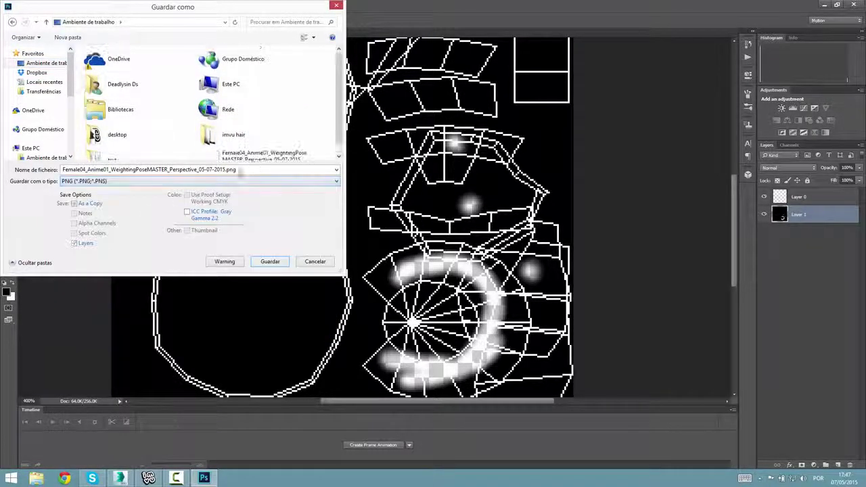
left_click(270, 261)
left_click(482, 240)
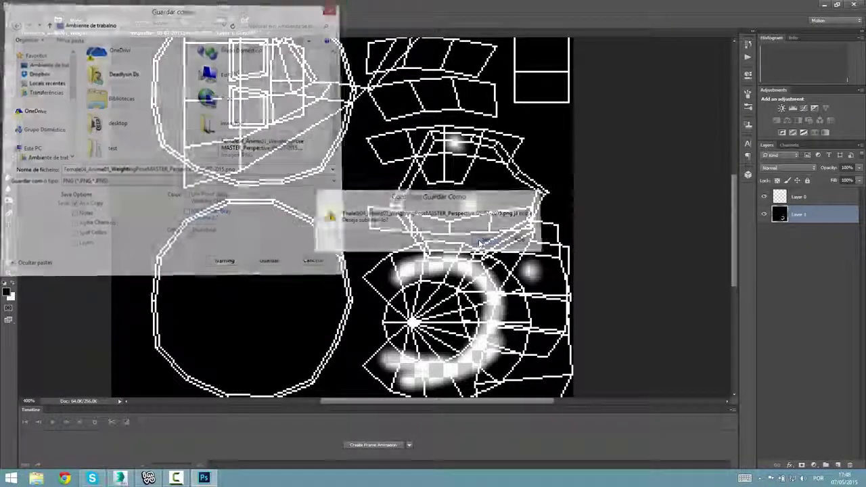
left_click(472, 152)
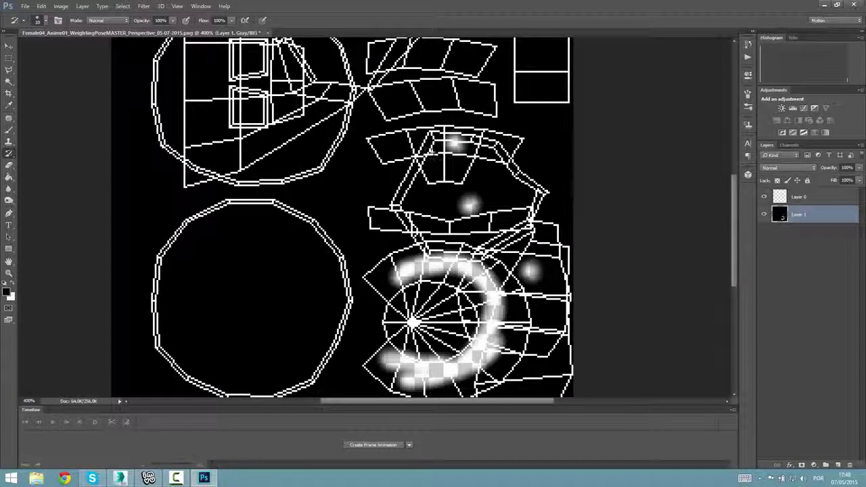
Close Photoshop without saving further changes and move the PNG texture file to the open area of the desktop
left_click(855, 5)
left_click(434, 186)
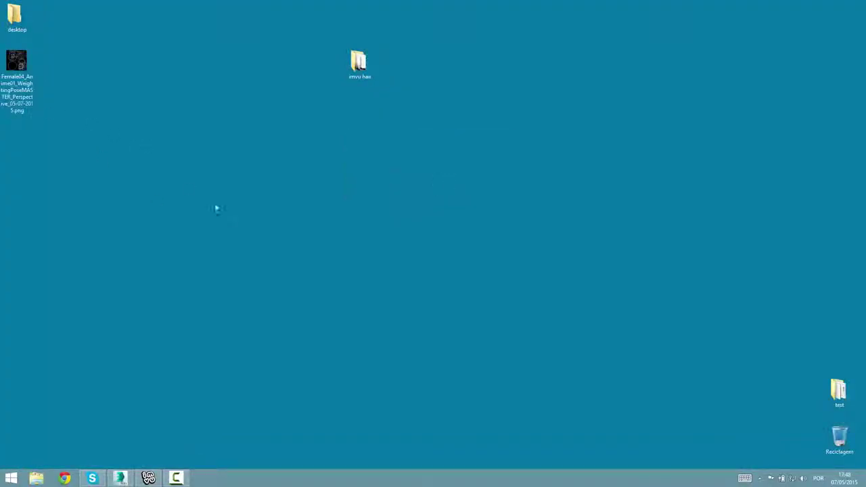
left_click_drag(16, 65, 188, 202)
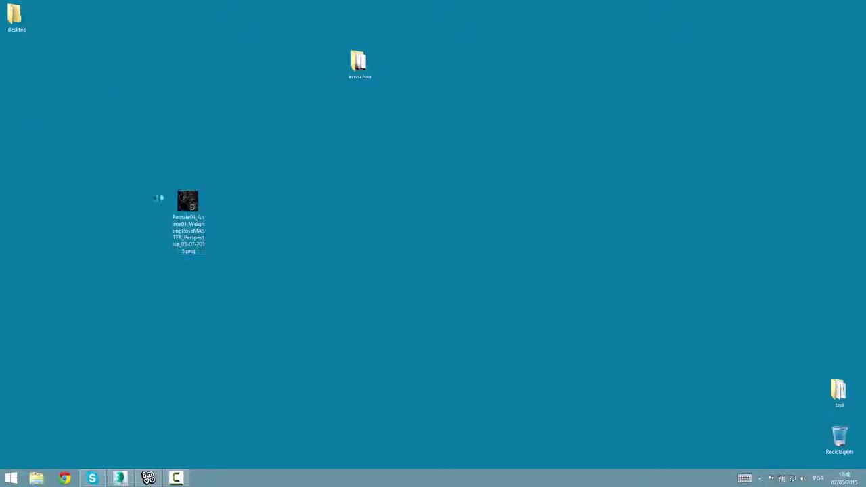
left_click_drag(200, 247, 189, 345)
Switch to 3ds Max and load the painted PNG from the desktop as a bitmap texture in the UV editor
left_click(119, 478)
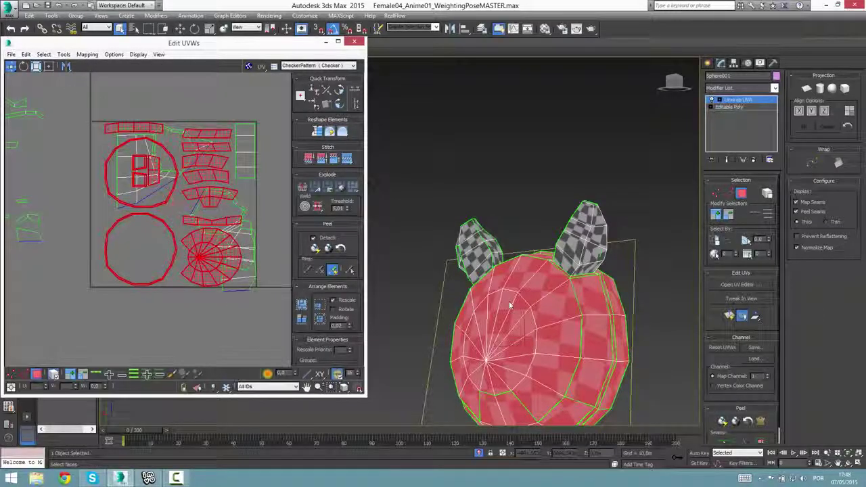
left_click(318, 66)
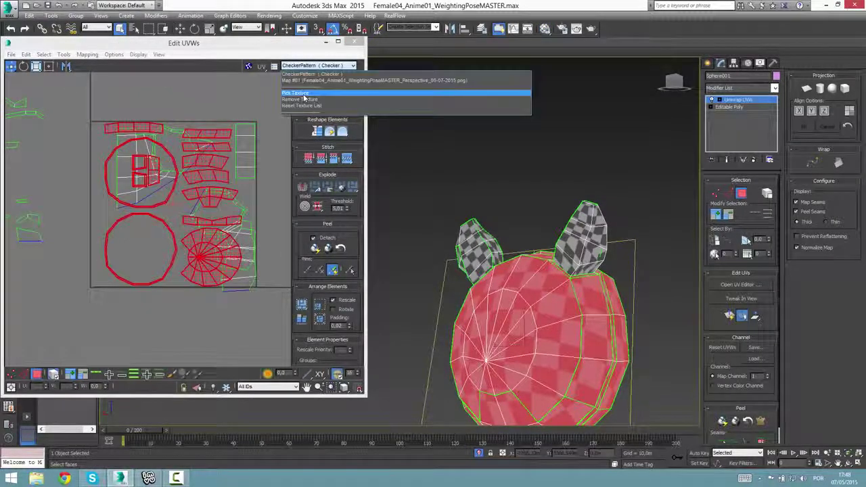
left_click(304, 93)
double_click(340, 109)
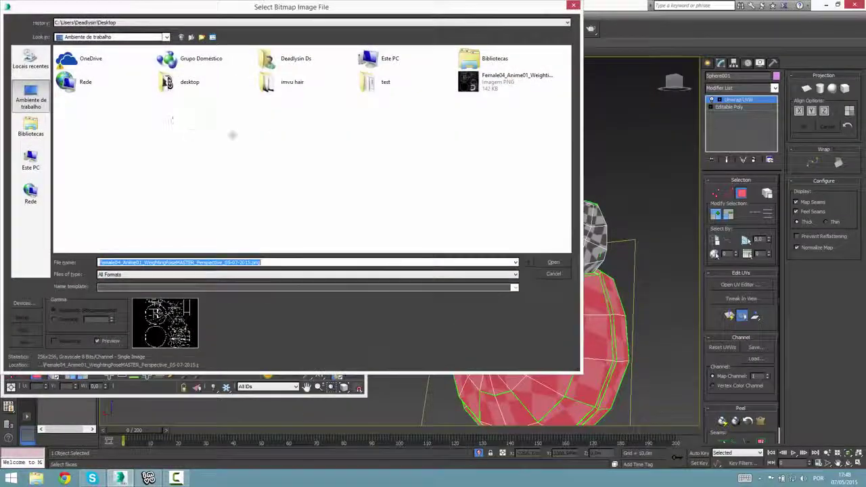
double_click(483, 84)
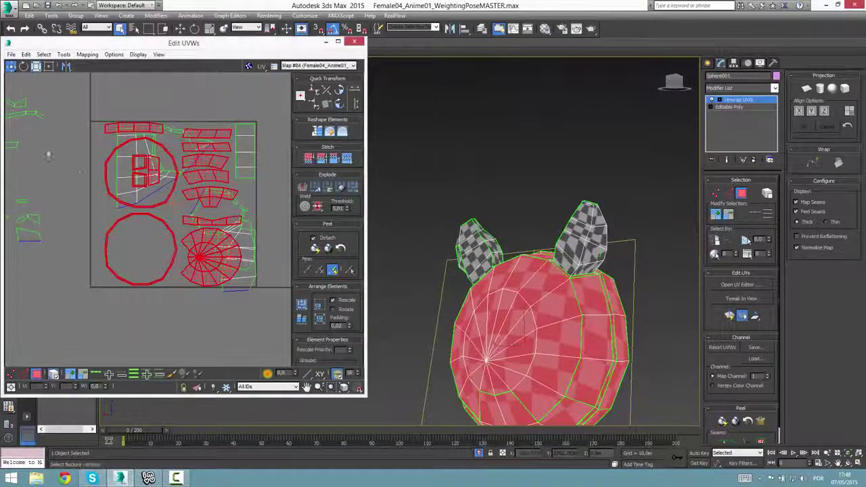
Set the UV editor's texture back to CheckerPattern and clear the face selection on the head
left_click(318, 66)
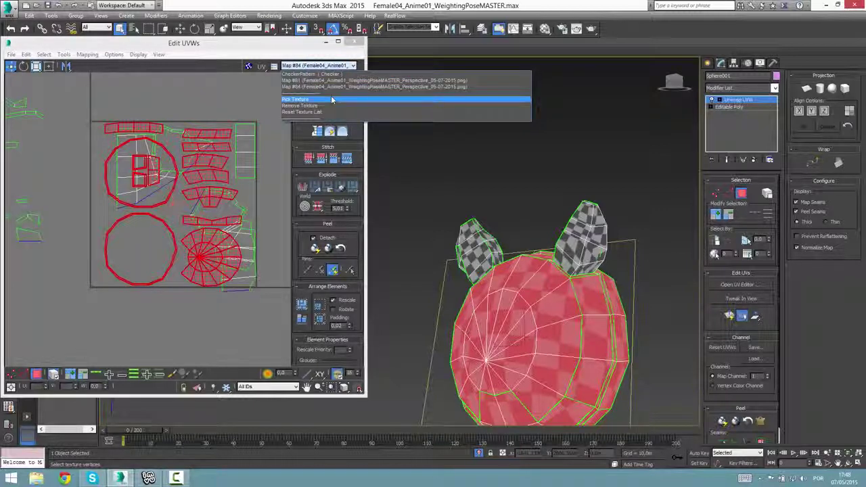
left_click(481, 188)
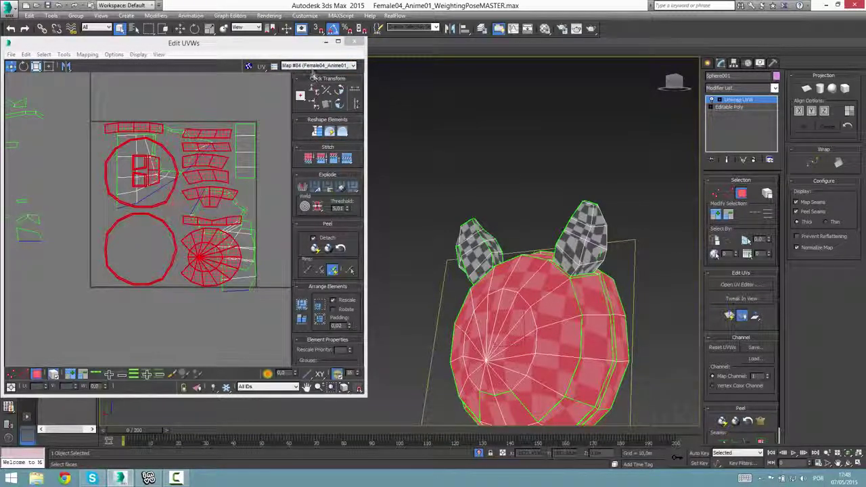
left_click(312, 68)
left_click(318, 77)
left_click(471, 209)
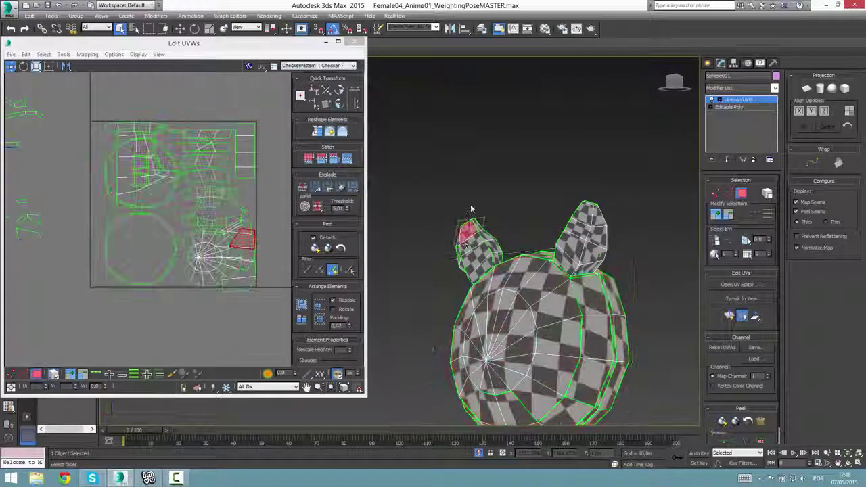
Open the Material Editor and assign the material with the UV template bitmap to the head
key("m")
key("m")
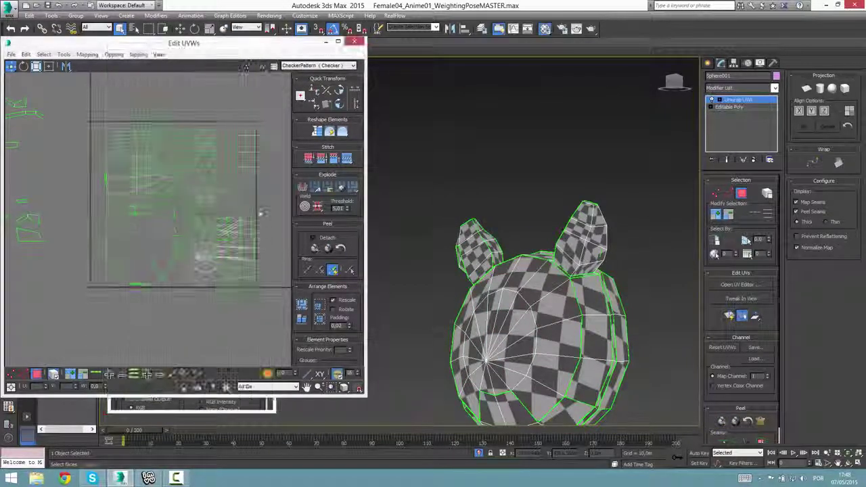
key("m")
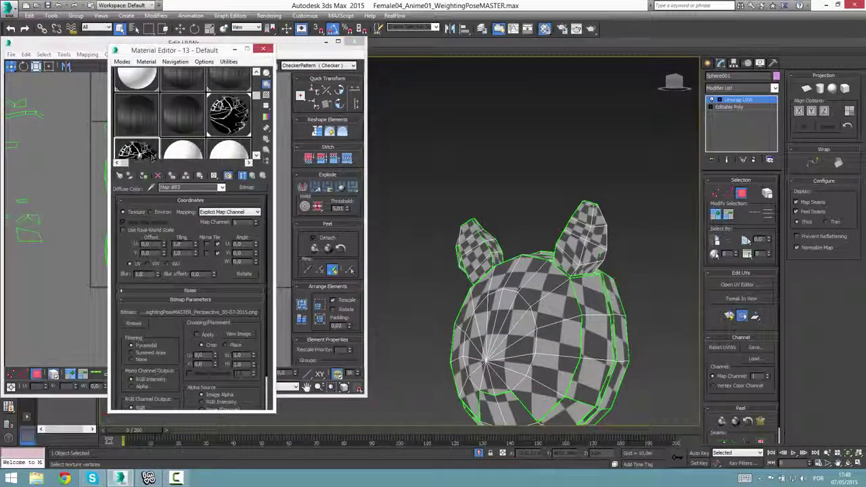
middle_click_drag(575, 313, 467, 333, "alt")
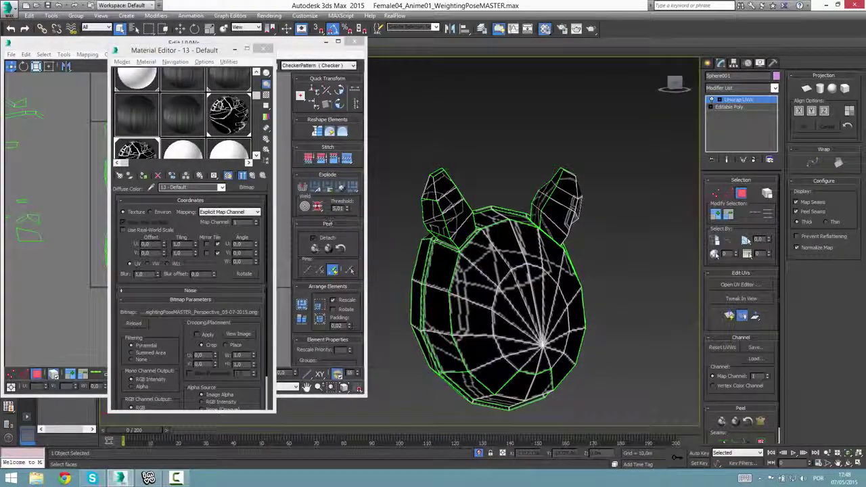
left_click(102, 156)
scroll(164, 158, "down", 1)
scroll(308, 103, "up", 1)
left_click(325, 66)
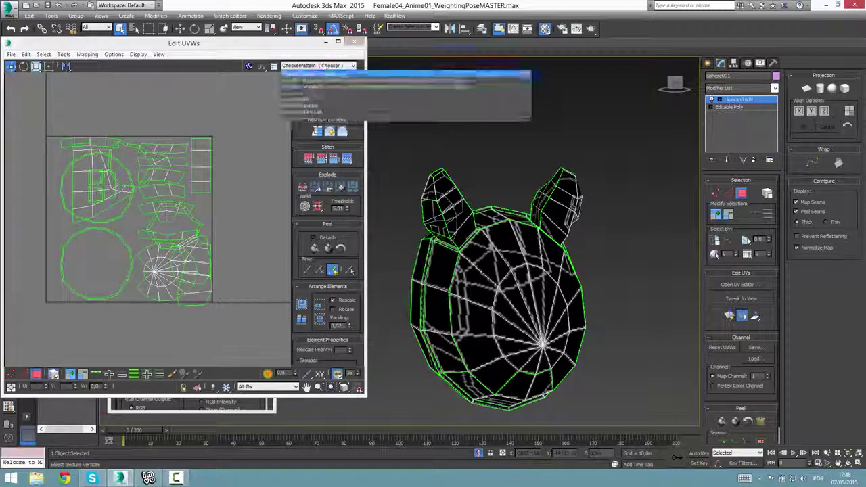
left_click(325, 73)
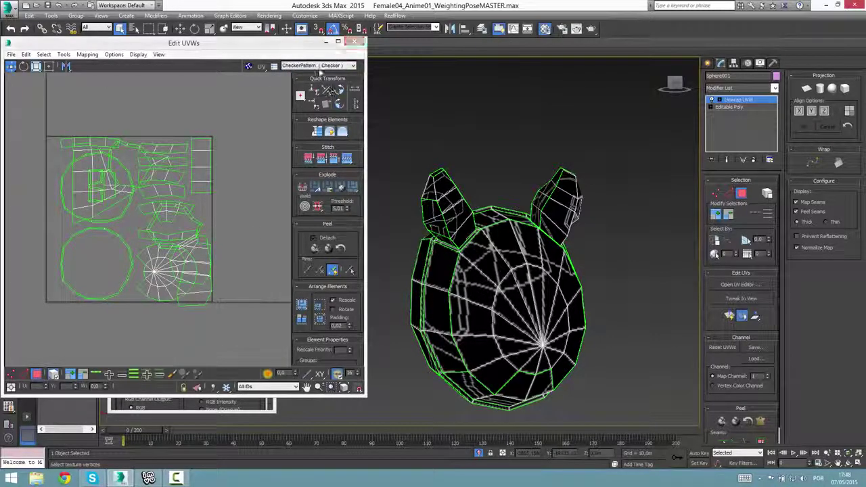
left_click(10, 54)
mouse_move(25, 54)
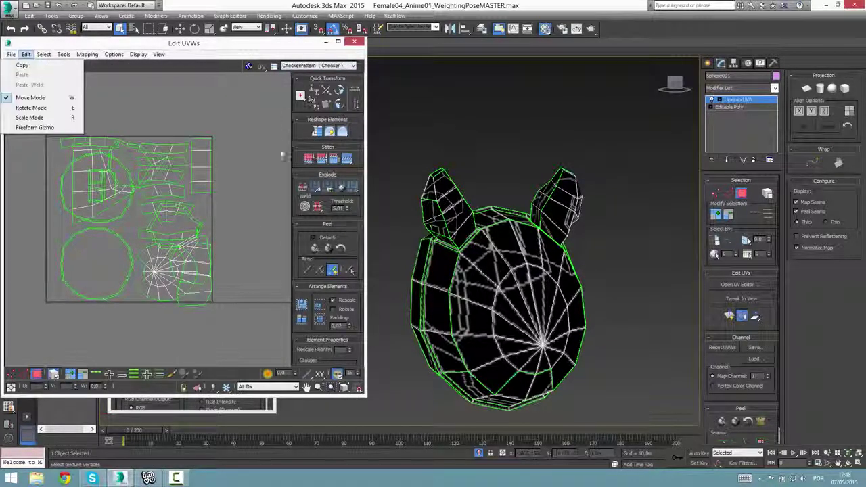
left_click(556, 218)
Enlarge the preview of the template material in the Material Editor and reselect the PNG as its diffuse bitmap
key("m")
key("m")
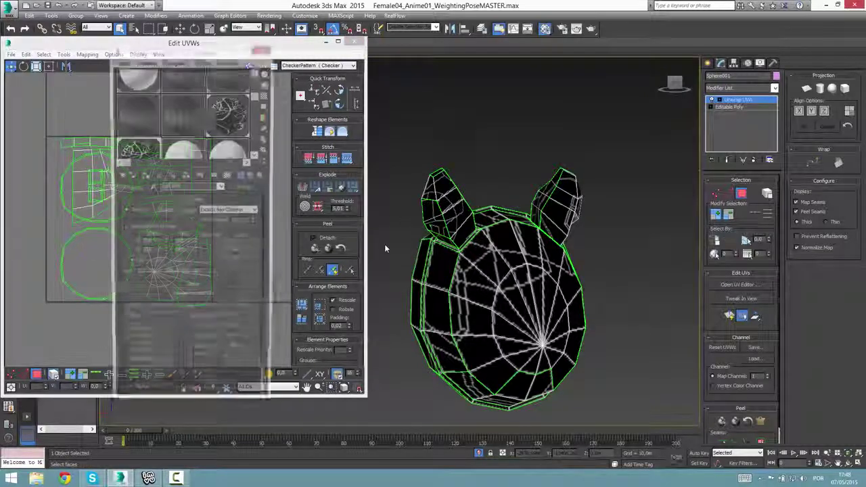
double_click(128, 151)
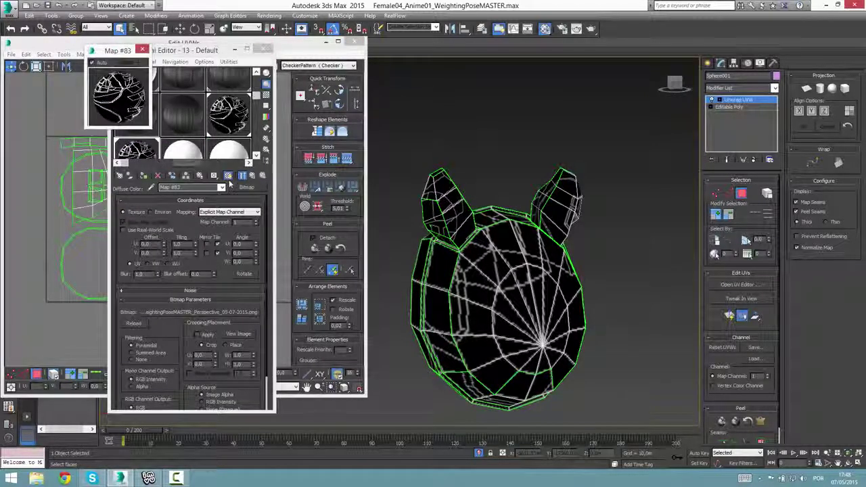
left_click(227, 176)
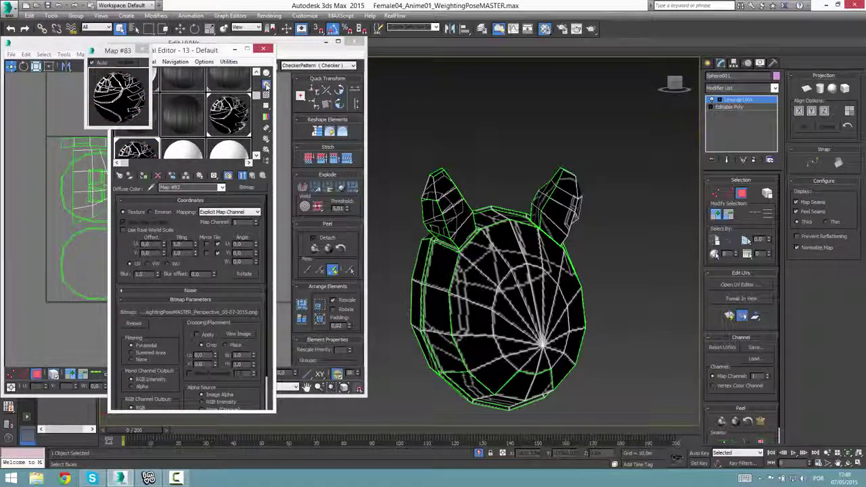
left_click(219, 312)
double_click(578, 144)
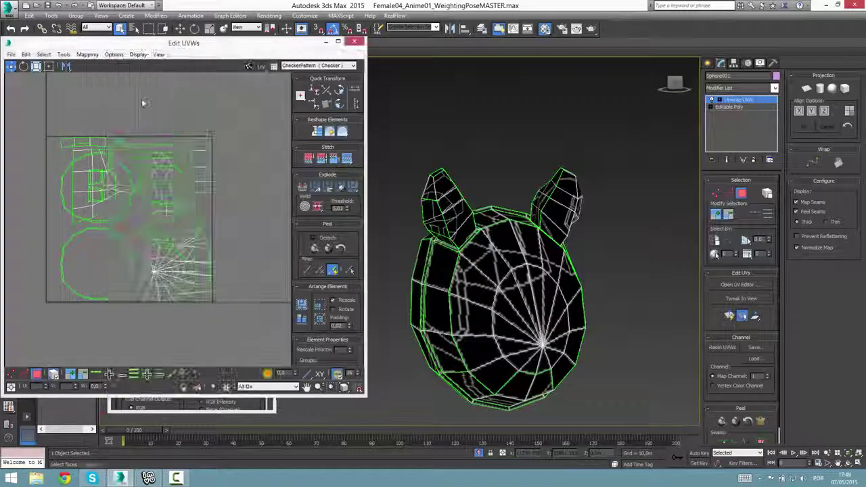
Toggle the checker background in the UV editor on and off, and select the fan-shaped disc cluster
left_click(248, 67)
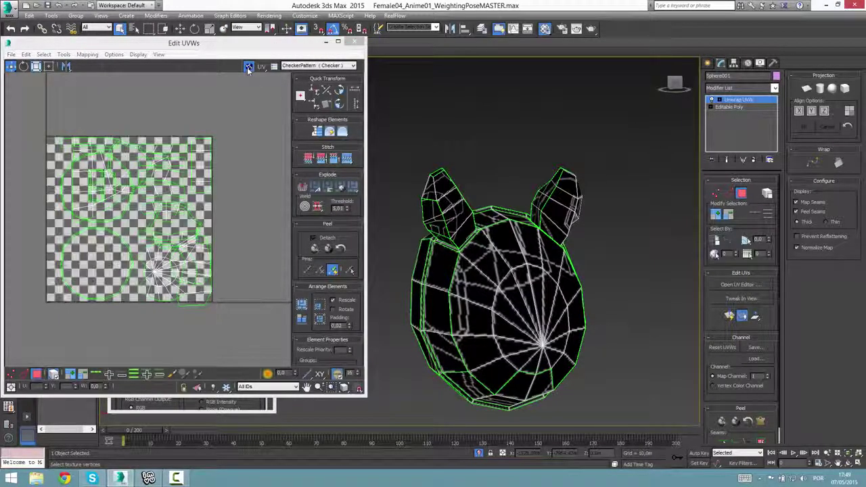
left_click(248, 67)
middle_click_drag(504, 256, 240, 261, "alt")
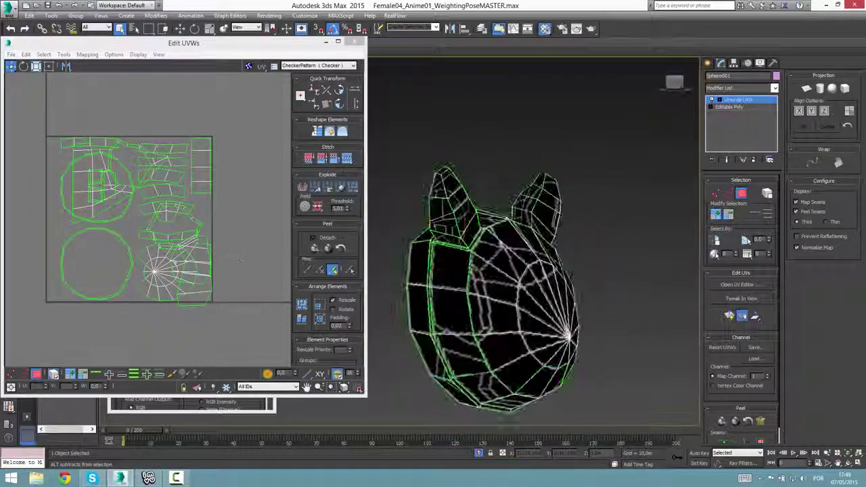
middle_click_drag(146, 261, 146, 253)
left_click(145, 252)
scroll(144, 251, "up", 2)
middle_click_drag(621, 330, 574, 288, "alt")
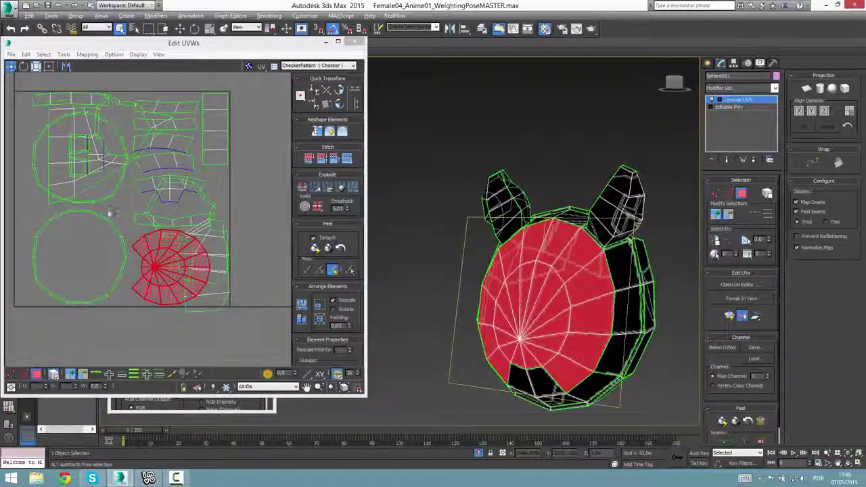
left_click(10, 54)
left_click(20, 74)
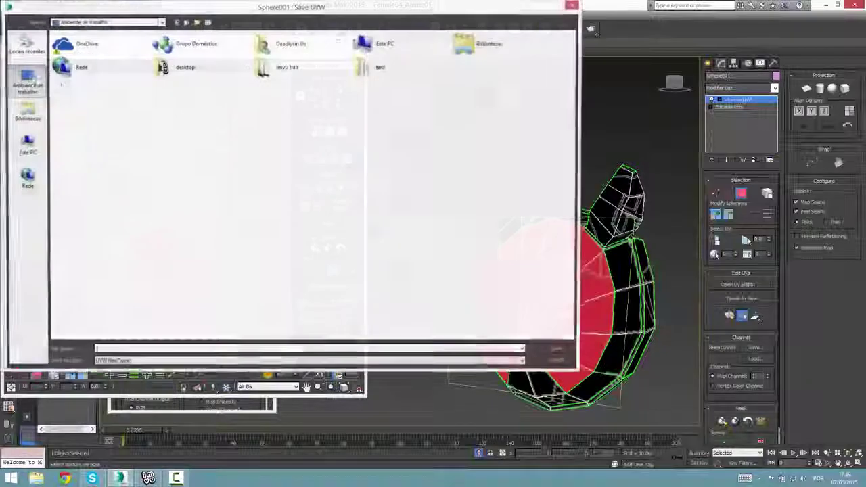
left_click(572, 6)
Render a new UV template of the layout at 256 × 256
right_click(83, 192)
left_click(69, 124)
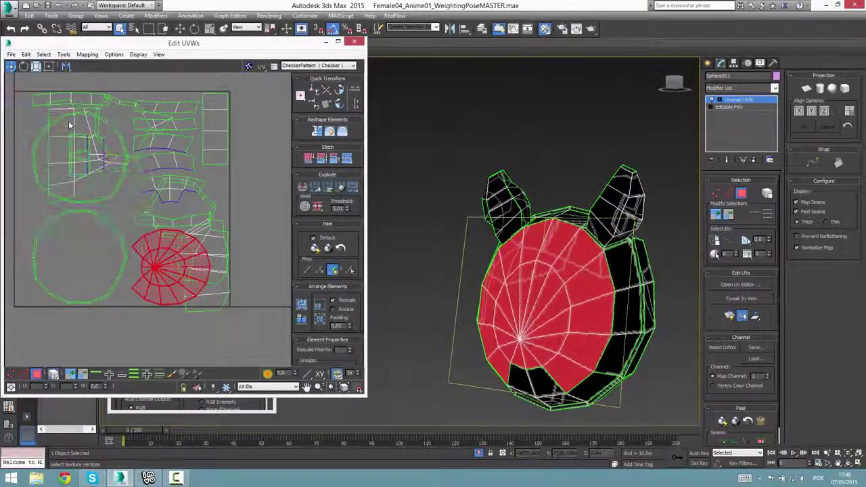
left_click(40, 225)
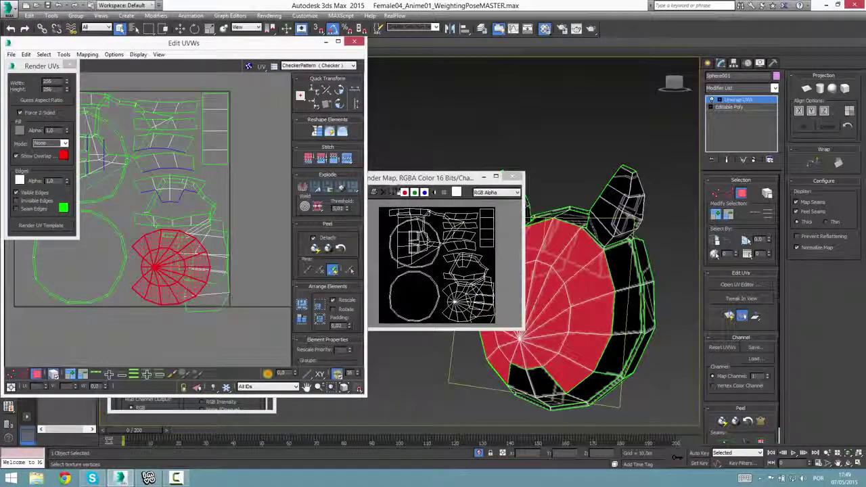
Save the rendered UV template to the desktop as a JPEG file at quality 100 and dismiss the render windows
left_click(374, 192)
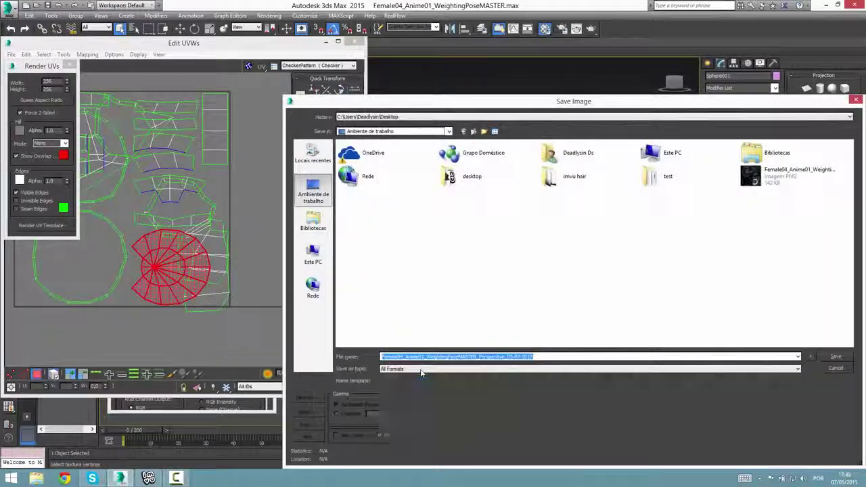
left_click(406, 368)
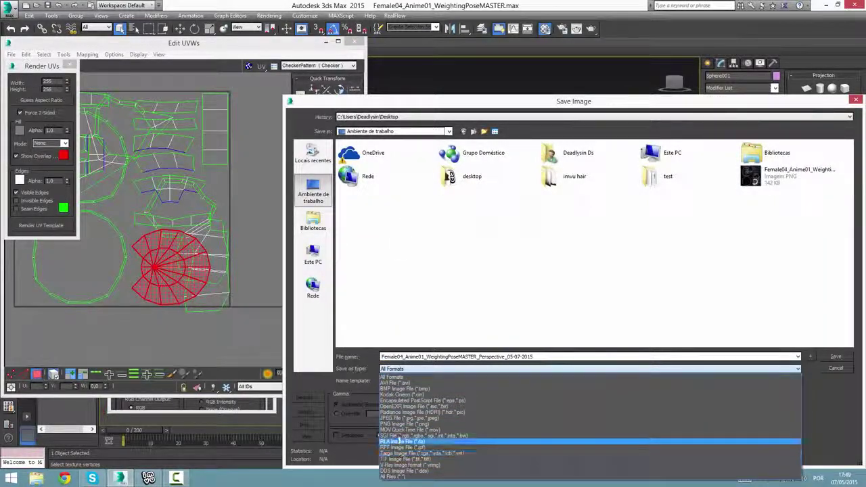
left_click(399, 419)
left_click(835, 356)
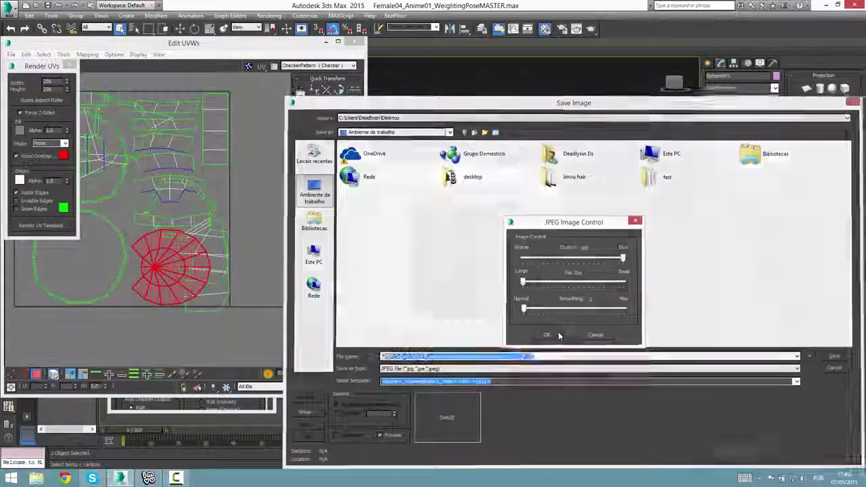
left_click(547, 335)
left_click(546, 170)
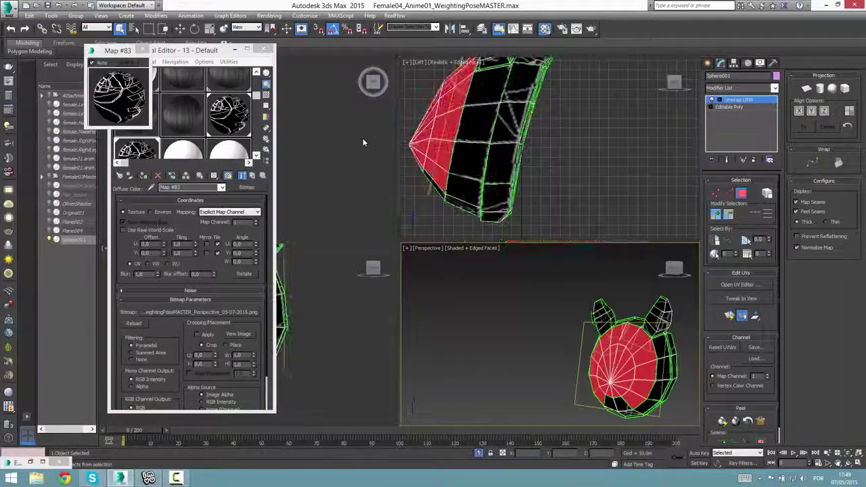
Open the JPEG UV template from the desktop in Adobe Photoshop CC 2014, assigning the working RGB profile Adobe RGB (1998)
key("z")
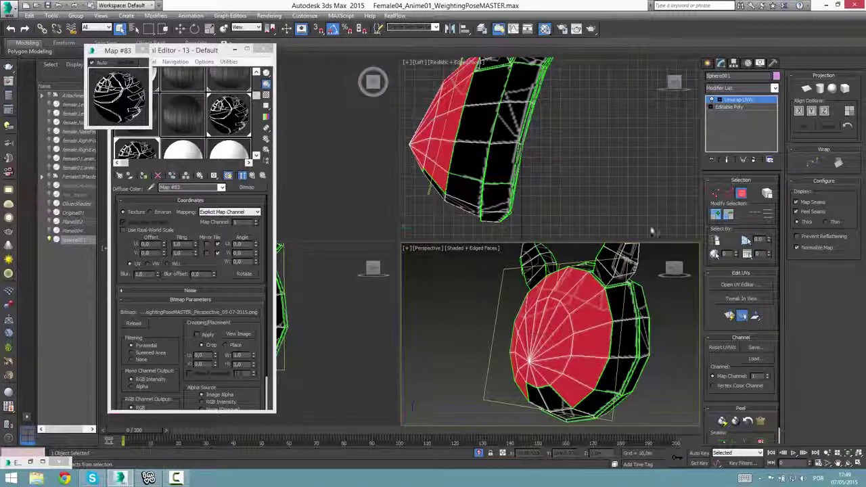
left_click(829, 5)
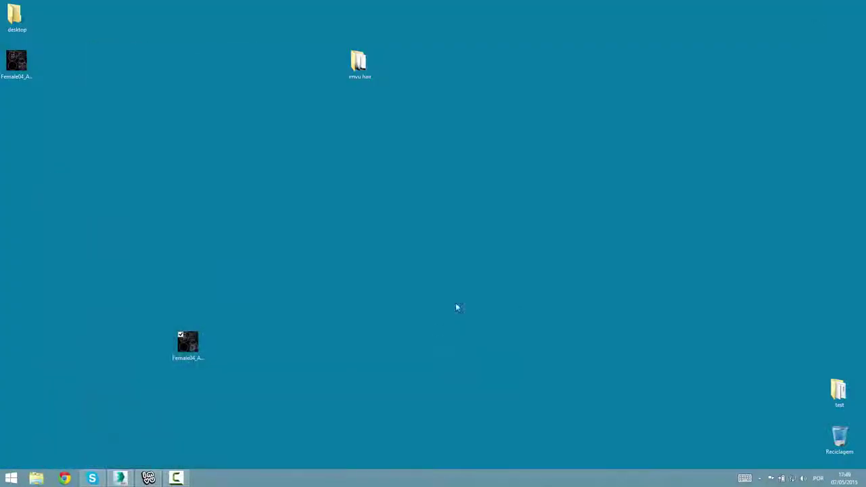
right_click(17, 74)
mouse_move(55, 165)
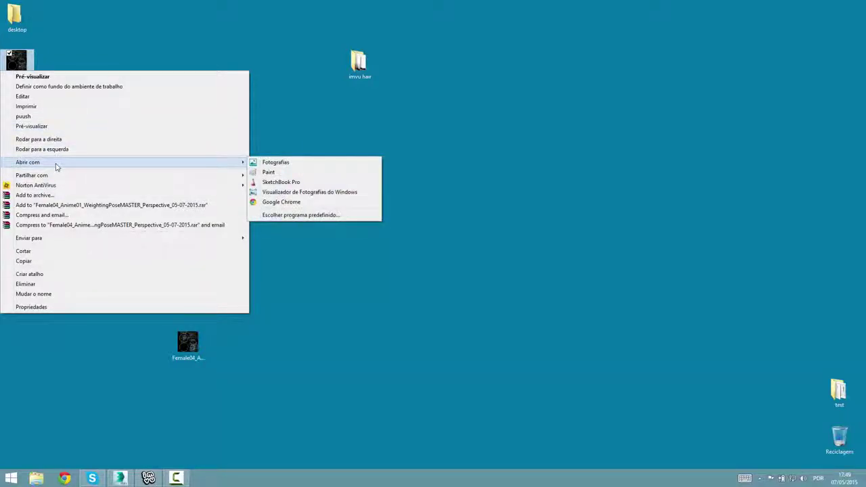
left_click(60, 59)
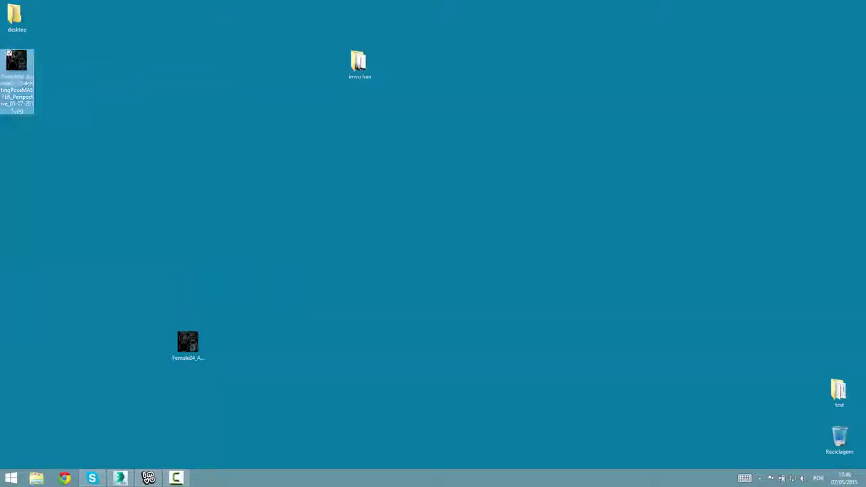
right_click(17, 78)
mouse_move(40, 173)
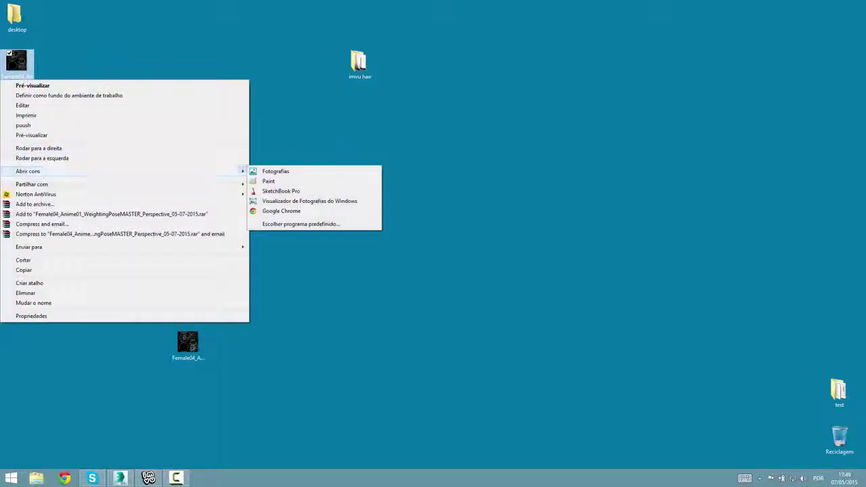
left_click(276, 224)
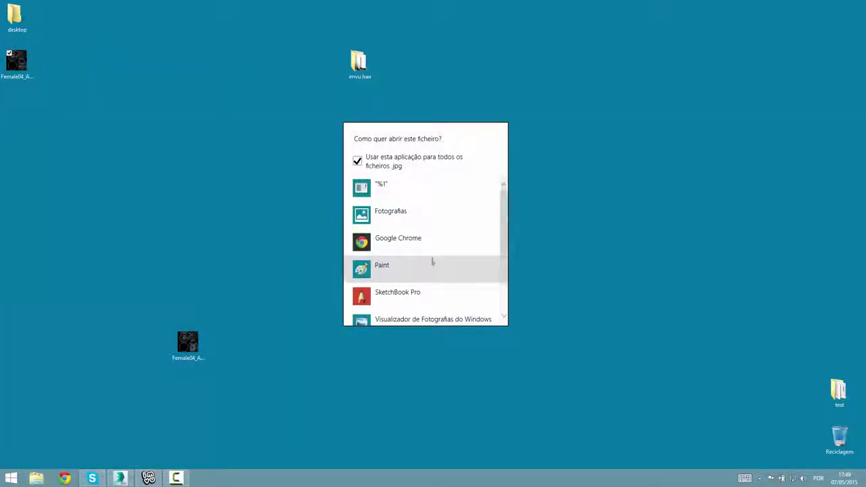
scroll(431, 261, "down", 2)
left_click(391, 314)
scroll(406, 284, "down", 3)
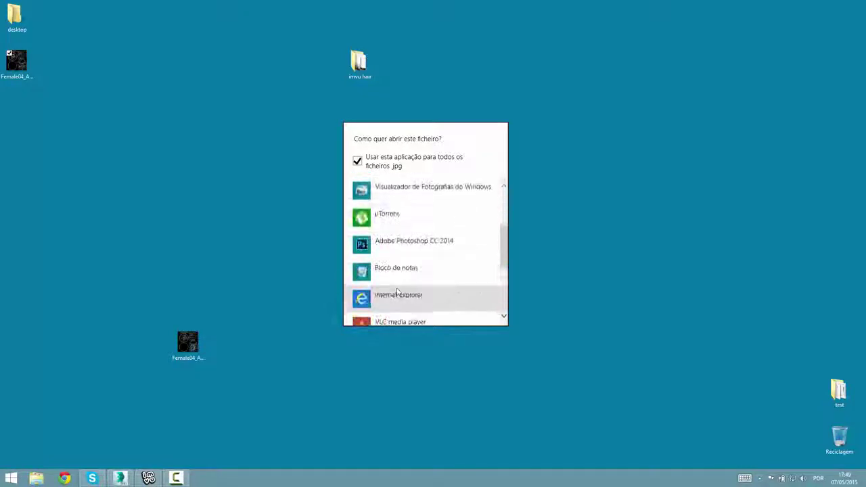
left_click(406, 244)
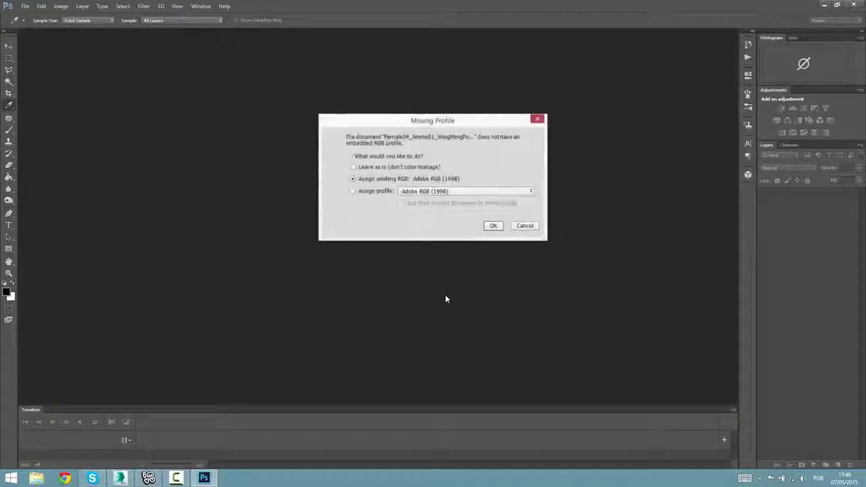
left_click(487, 224)
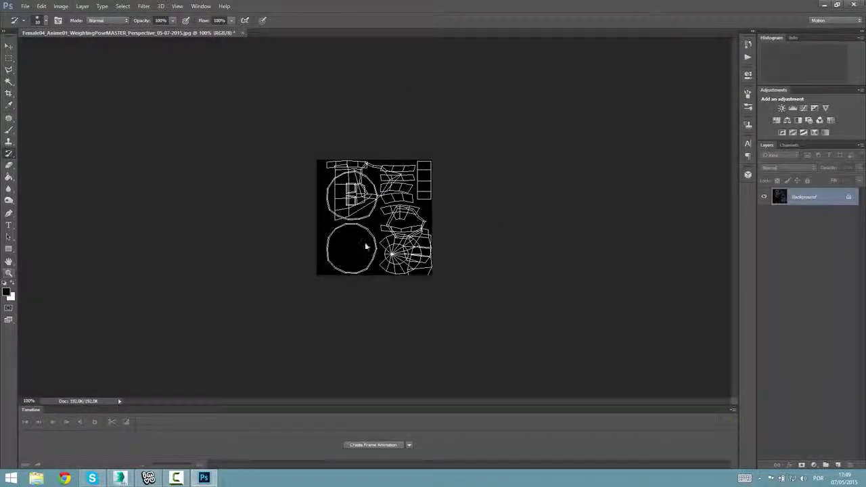
Enlarge the UV template to 300% and set the foreground colour to bright red
left_click(9, 274)
left_click(276, 261)
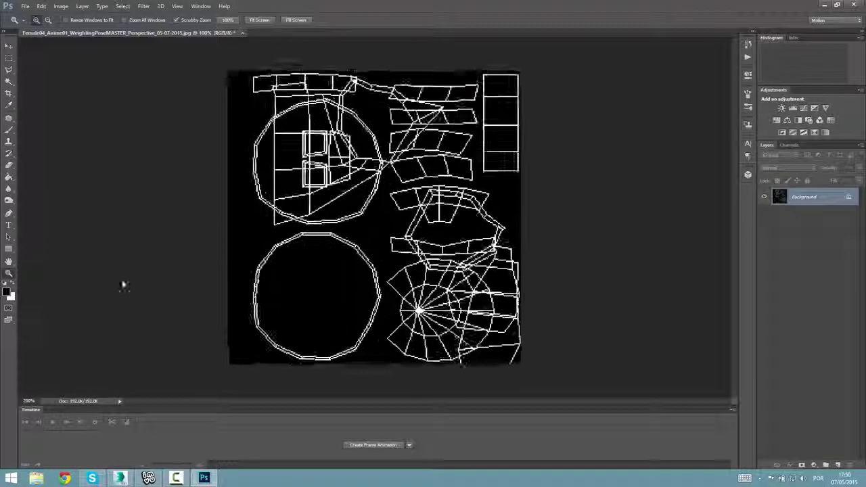
left_click(124, 285)
left_click(6, 293)
left_click(391, 200)
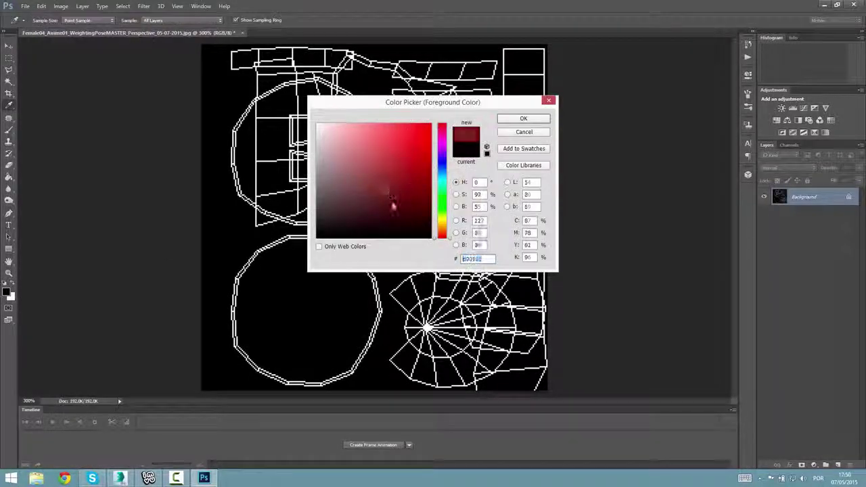
left_click(524, 118)
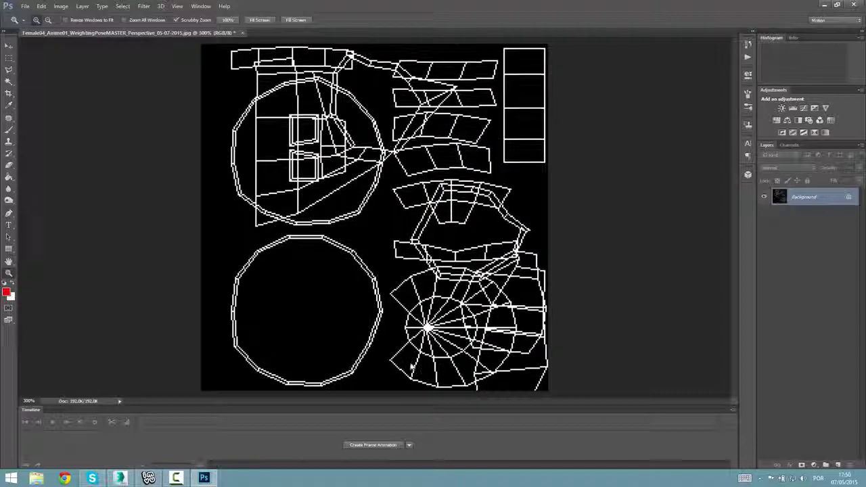
Try a red Brush stroke across the fan-shaped disc cluster and undo it
left_click(80, 263)
scroll(274, 295, "down", 1)
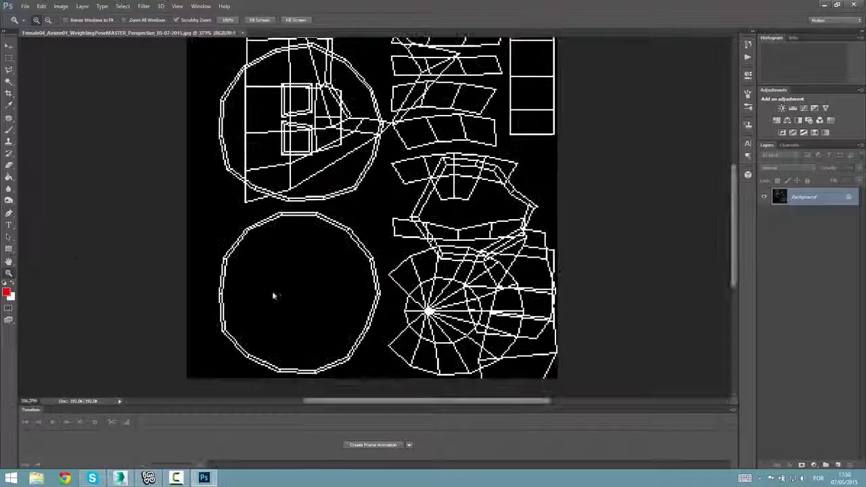
left_click(11, 139)
mouse_move(412, 348)
left_mouse_down()
mouse_move(404, 322)
mouse_move(456, 356)
left_mouse_up()
key("ctrl+z")
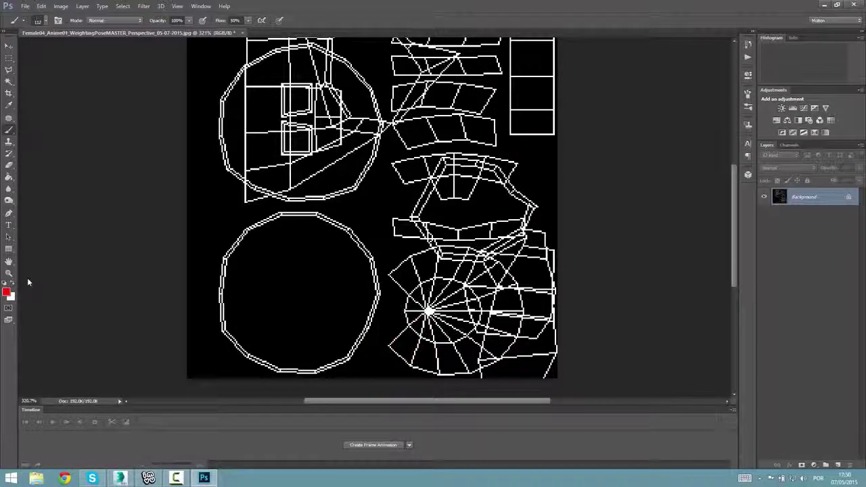
Set the brush size to 12 px, paint curved red strokes over the fan-shaped disc and dab red spots on the strip pieces
left_click(25, 23)
left_click(6, 133)
left_click(44, 23)
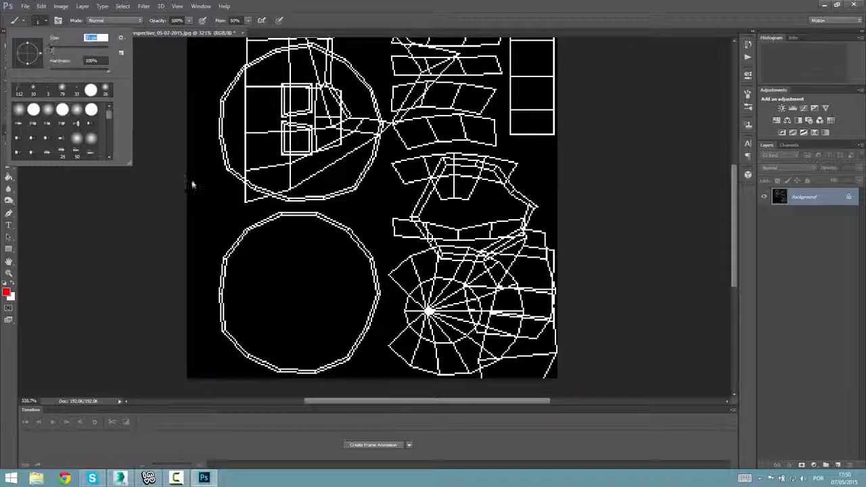
mouse_move(400, 352)
left_mouse_down()
mouse_move(440, 355)
mouse_move(481, 344)
left_mouse_up()
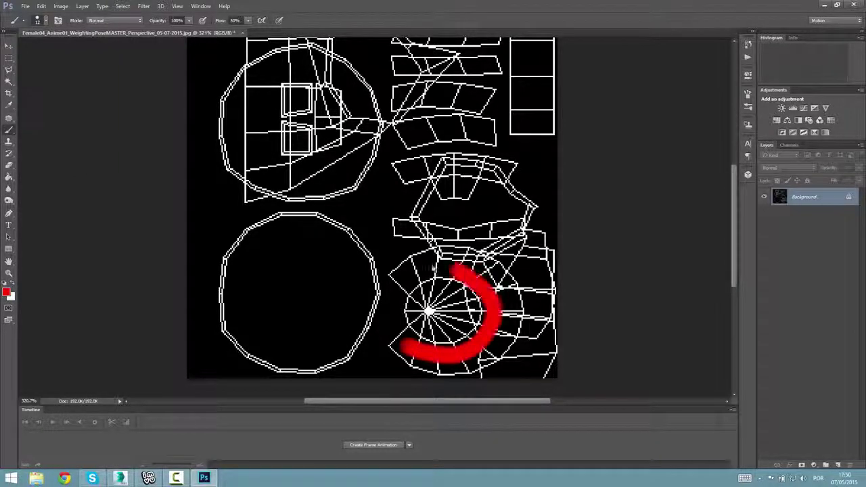
left_click_drag(434, 268, 410, 278)
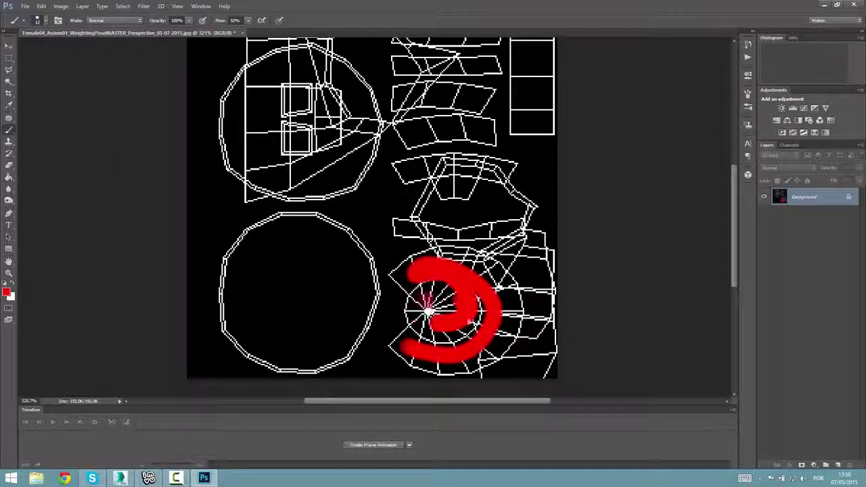
scroll(345, 343, "up", 3)
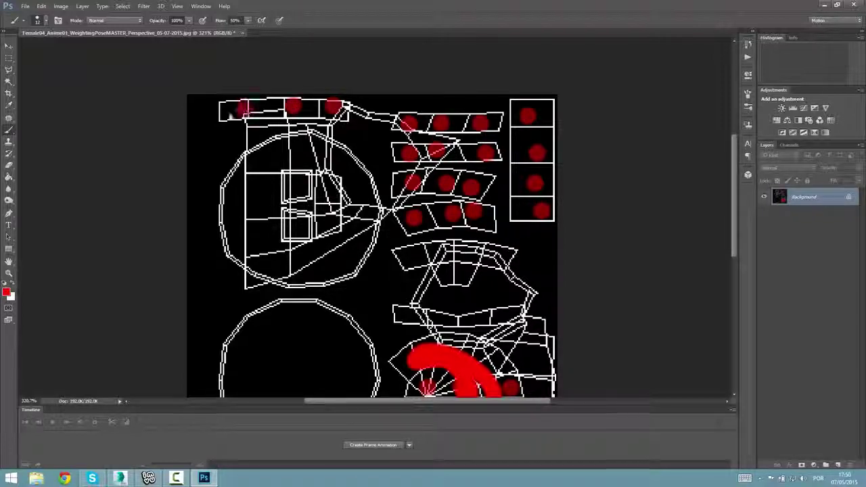
Save the painted template over the existing desktop JPEG with quality 12 and the Baseline ("Standard") format
left_click(25, 6)
left_click(48, 104)
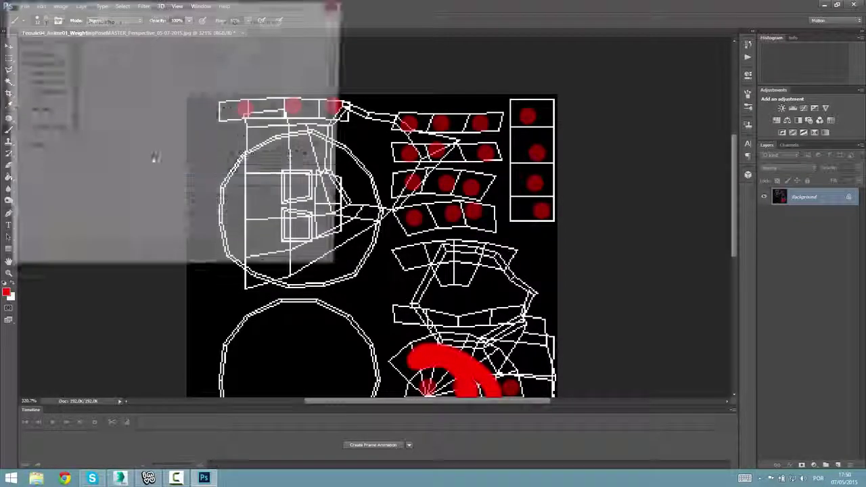
left_click(247, 159)
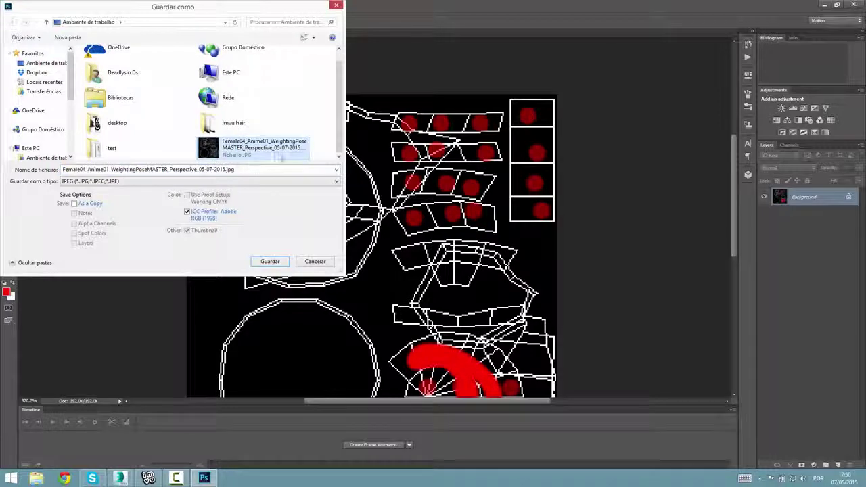
left_click(273, 265)
left_click(465, 238)
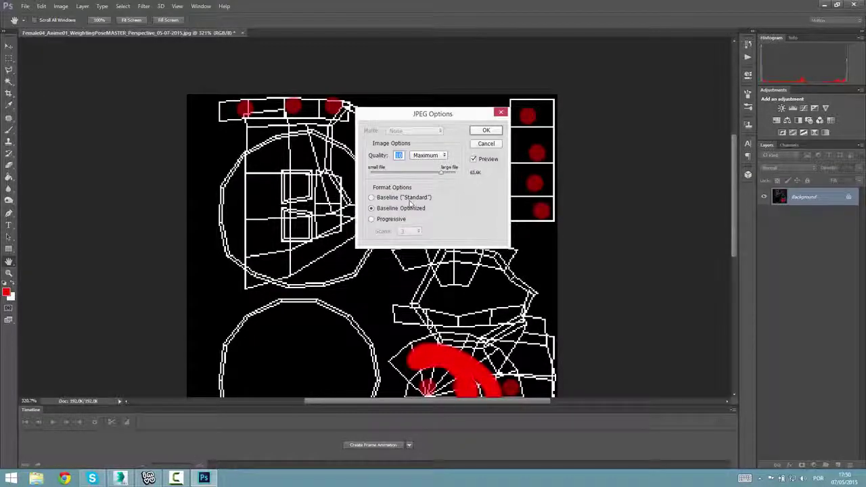
left_click(428, 156)
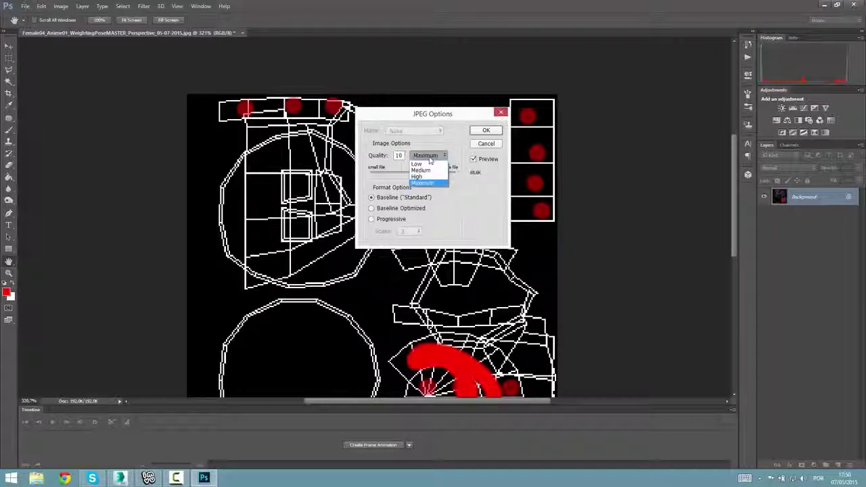
left_click(429, 160)
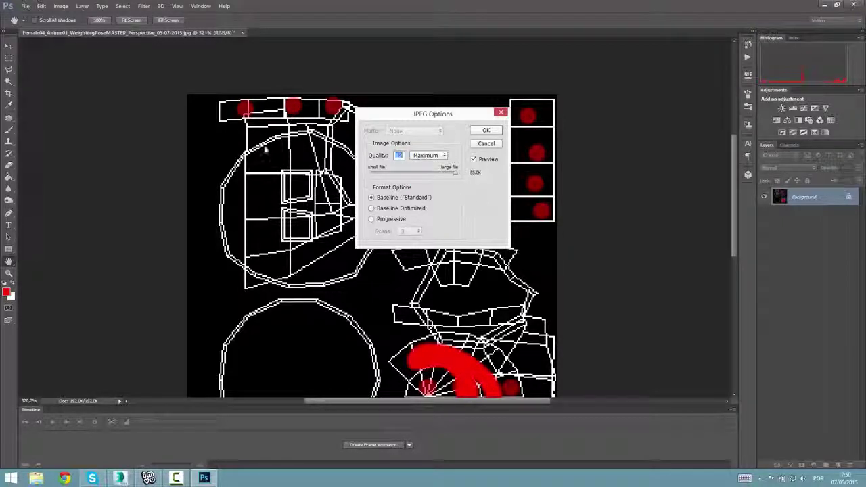
left_click(501, 135)
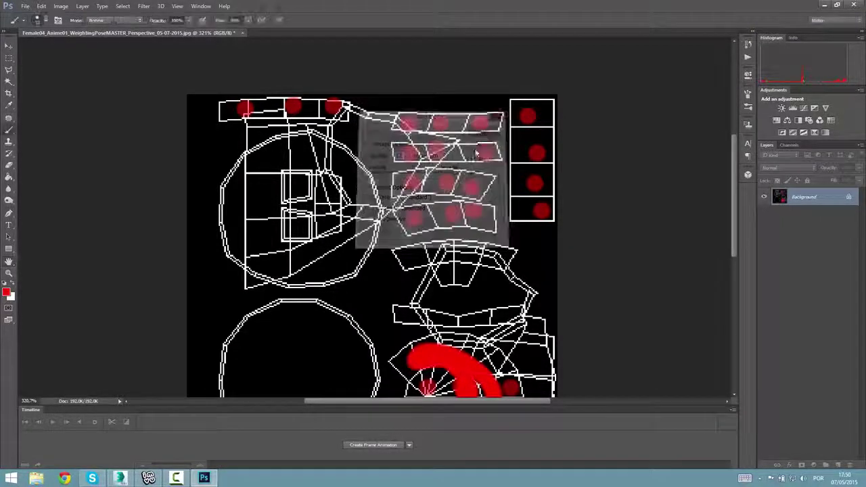
Close the painted template in Photoshop and switch back to the UV editor in 3ds Max
left_click(240, 34)
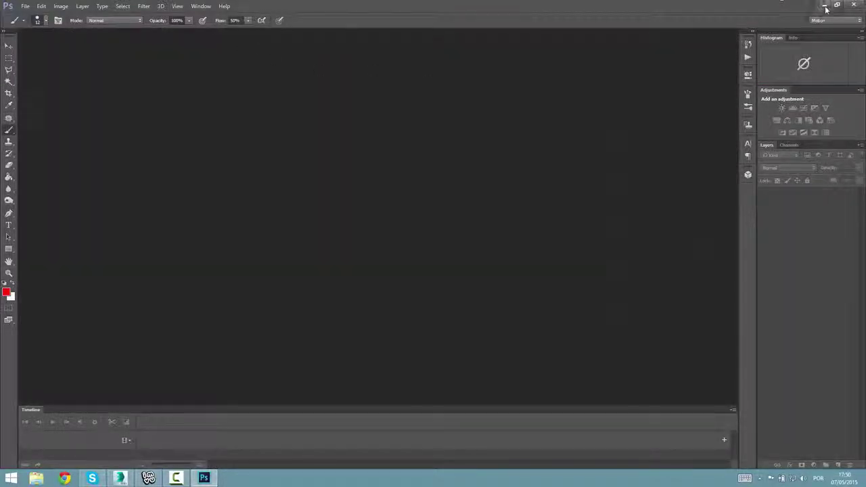
left_click(825, 5)
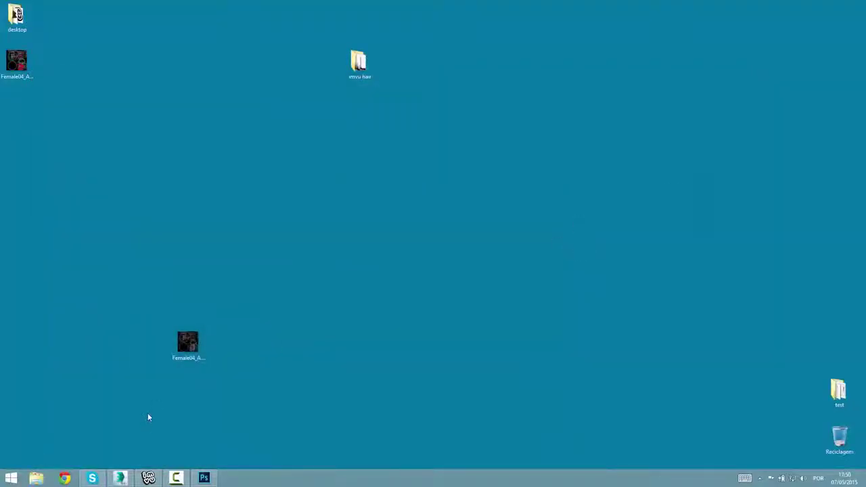
left_click(203, 477)
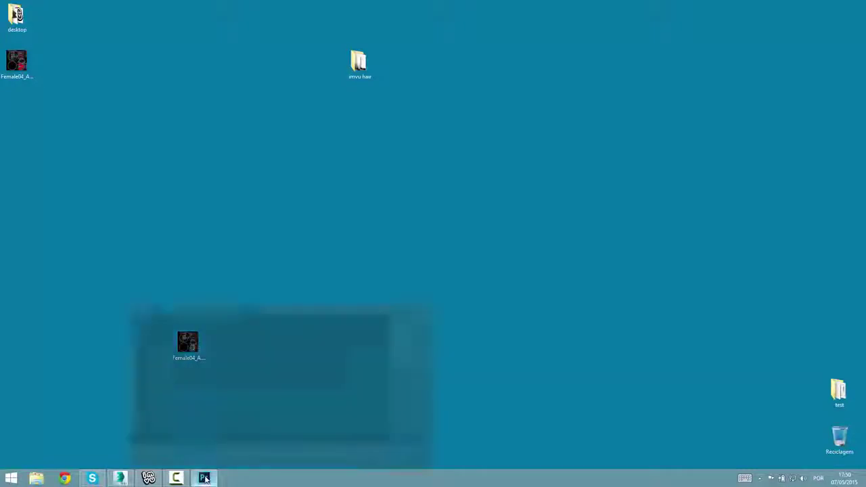
left_click(203, 478)
left_click(121, 479)
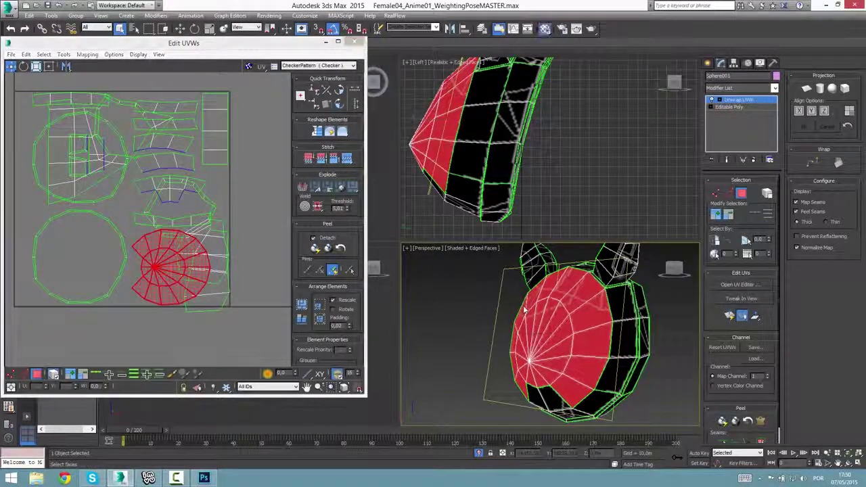
Load the painted desktop JPEG as the material's diffuse bitmap and close the map preview and Material Editor
left_click(217, 312)
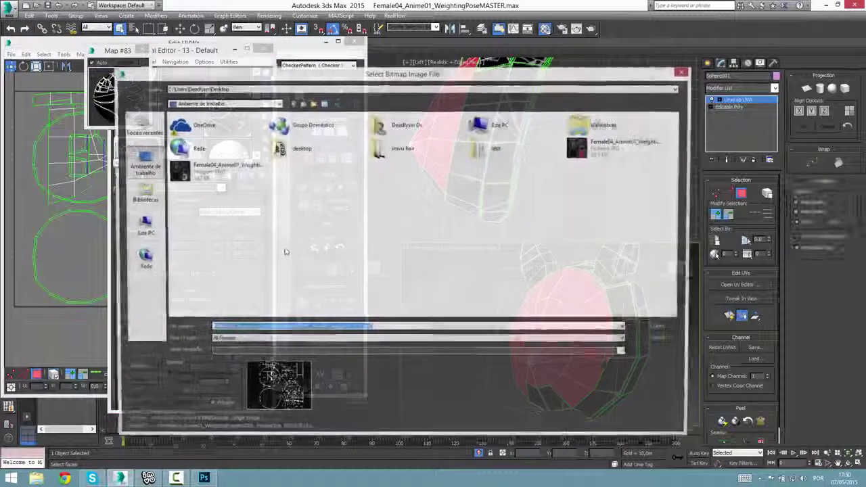
double_click(613, 144)
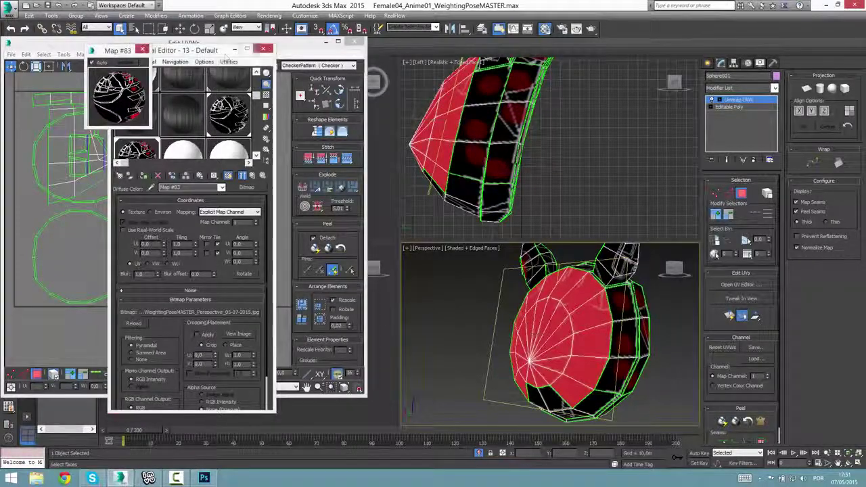
left_click(142, 50)
left_click(263, 49)
Deselect the UV faces and examine the painted texture on the ears and head from several angles in the perspective view
left_click(456, 330)
middle_click_drag(544, 362, 518, 259, "alt")
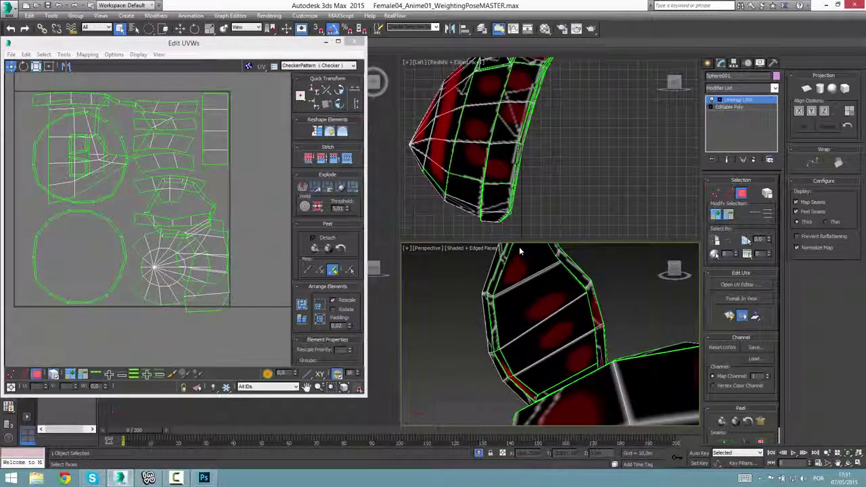
middle_click_drag(531, 365, 638, 375, "alt")
scroll(638, 375, "down", 3)
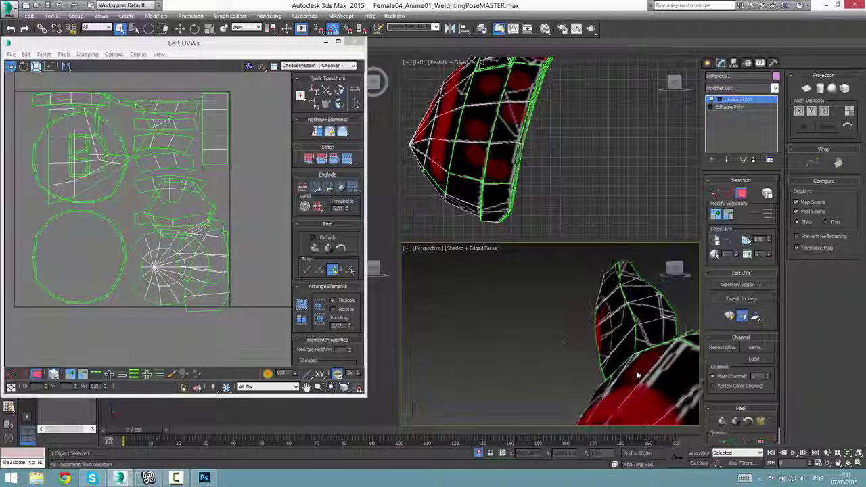
scroll(471, 284, "up", 5)
middle_click_drag(472, 284, 551, 353, "alt")
scroll(543, 347, "down", 4)
middle_click_drag(492, 400, 406, 356, "alt")
Select the fan-shaped disc cluster in the UV editor, and extend the selection to all UV faces of the model
left_click(162, 270)
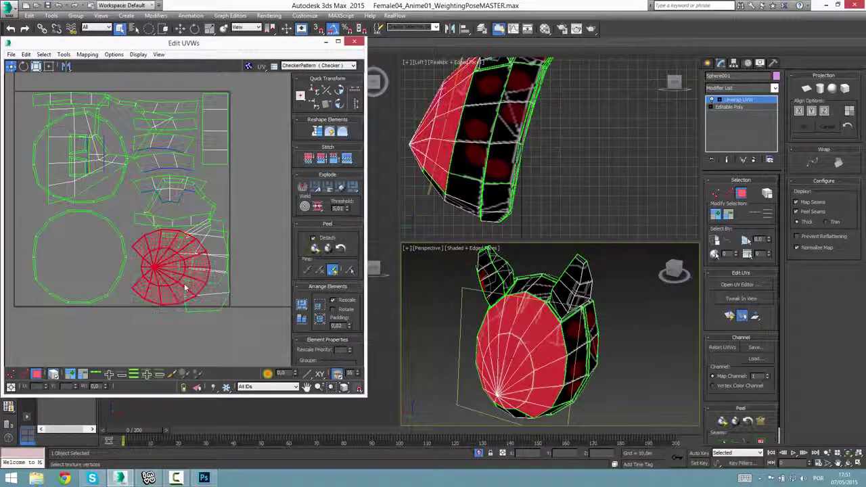
scroll(182, 288, "up", 4)
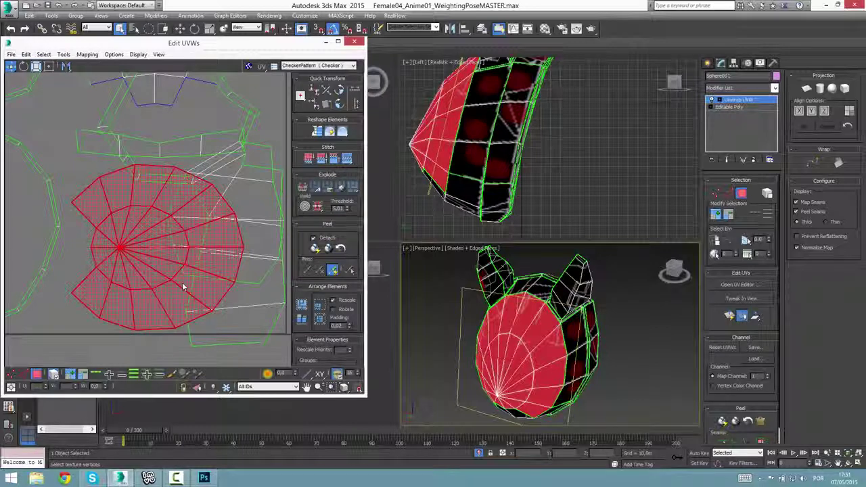
scroll(183, 287, "down", 5)
key("ctrl+a")
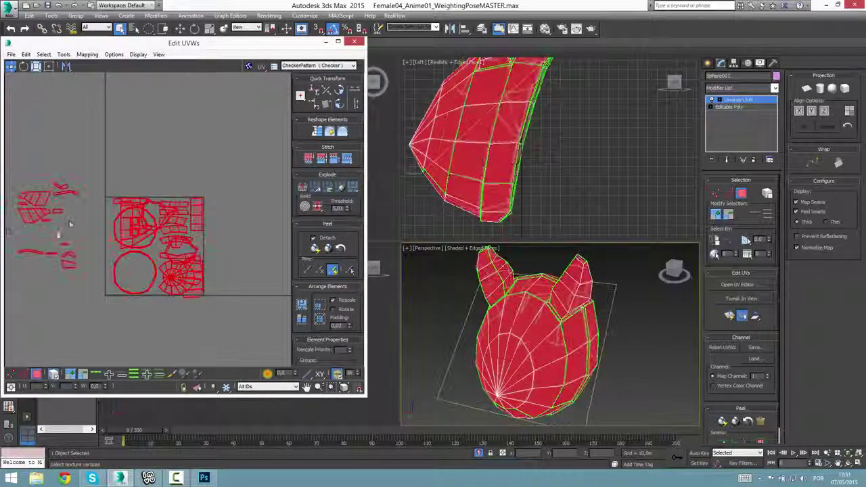
Deselect all UV faces, close the UV editor and remove the Unwrap UVW modifier from the head
left_click(137, 178)
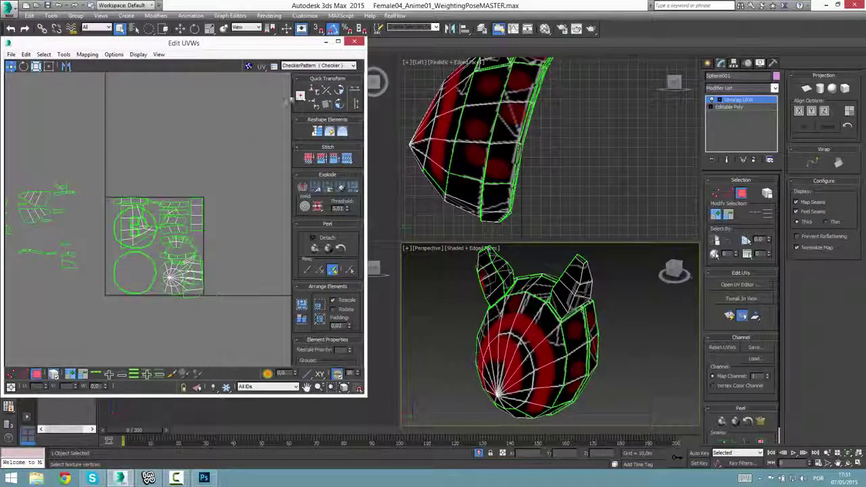
left_click(354, 42)
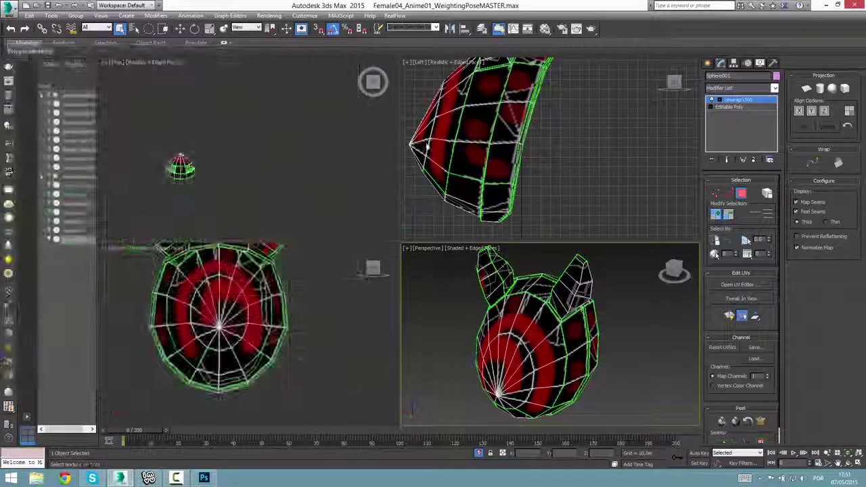
left_click(754, 159)
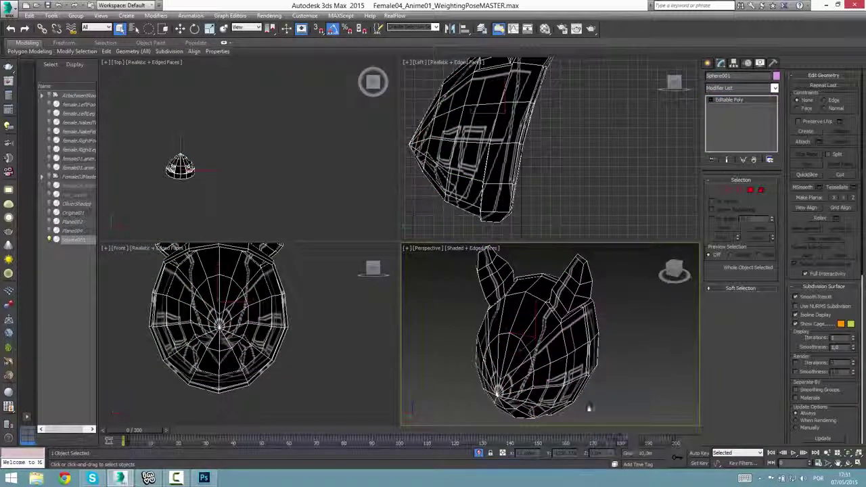
Add a fresh Unwrap UVW modifier to the head's Editable Poly and open its UV editor
middle_click_drag(591, 406, 525, 355, "alt")
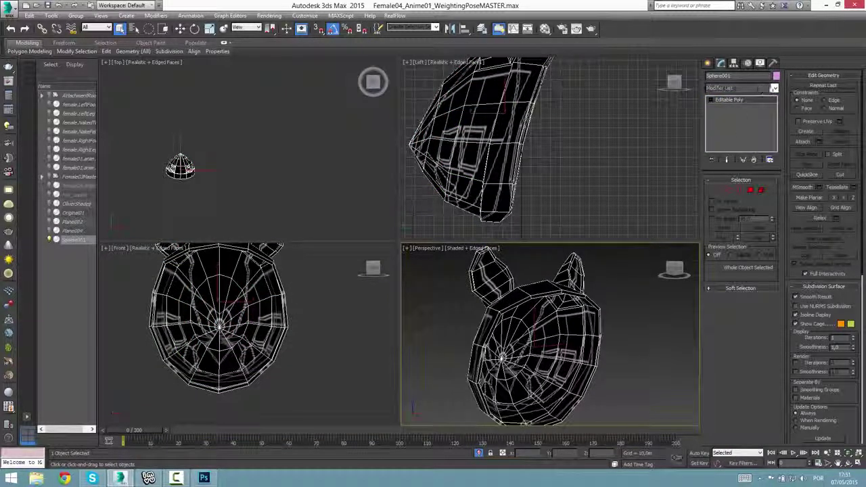
left_click(741, 88)
scroll(744, 391, "down", 10)
left_click(728, 371)
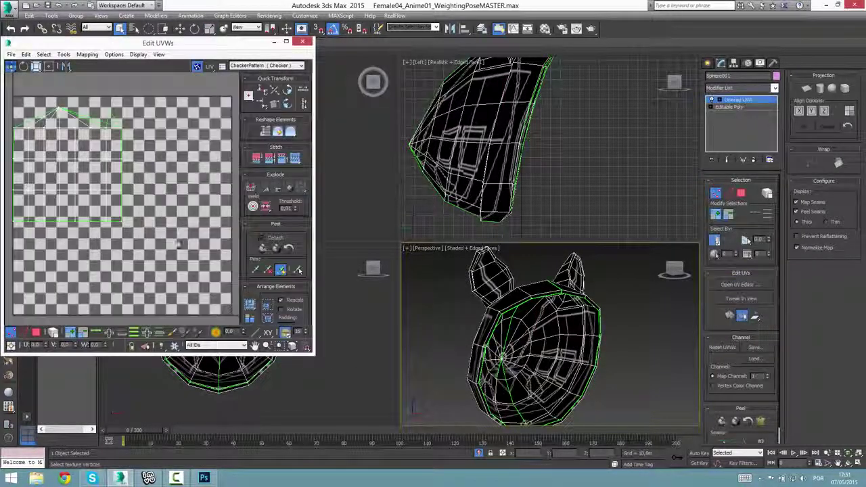
Examine the ears and the head's map seams from several angles in the perspective view, closing the UV editor along the way
middle_click_drag(481, 287, 487, 307)
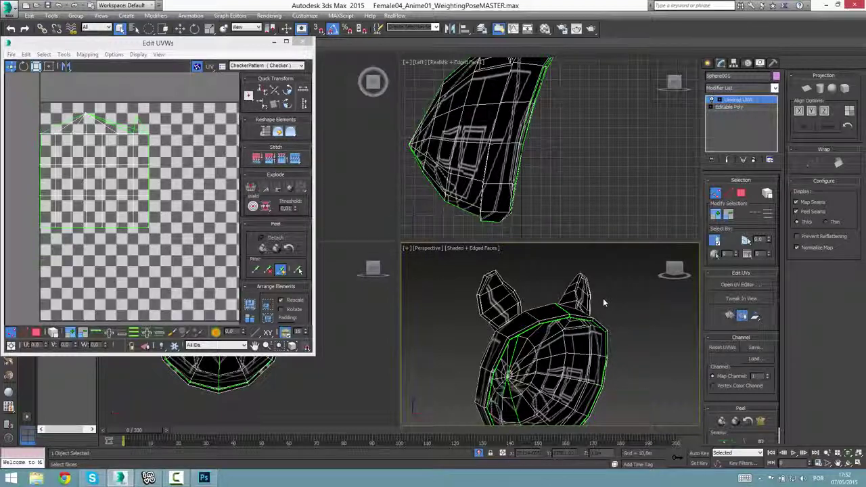
scroll(572, 292, "up", 2)
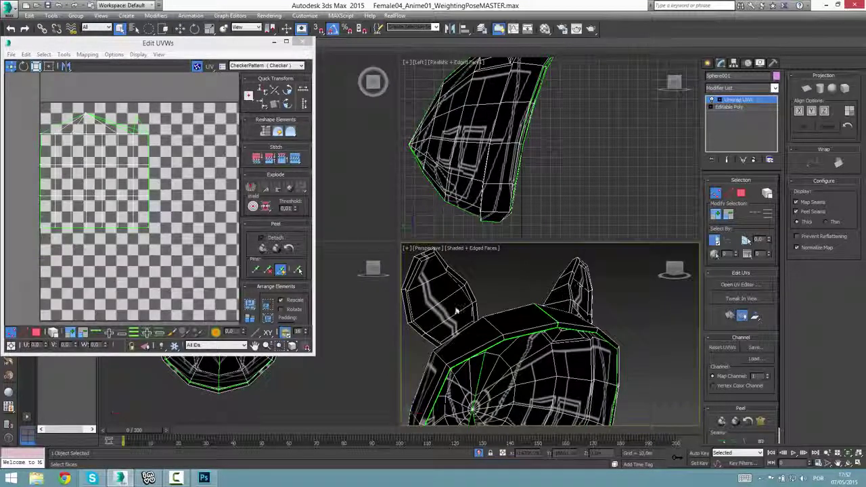
scroll(460, 307, "down", 3)
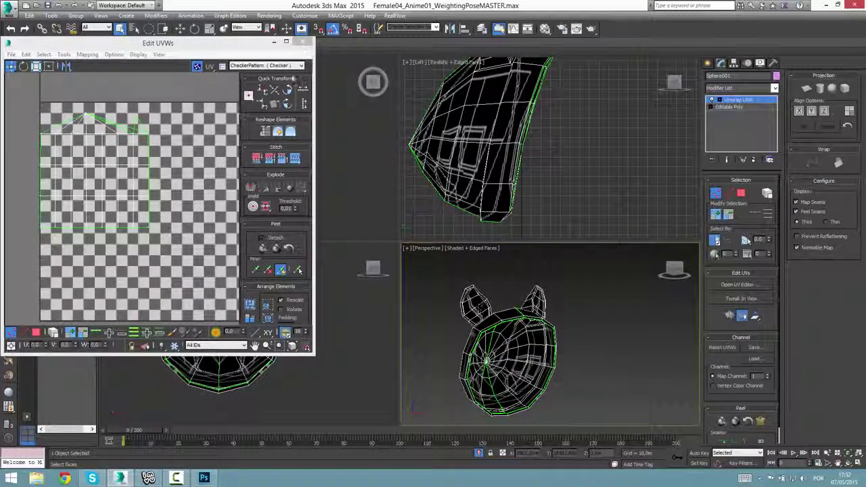
left_click(306, 42)
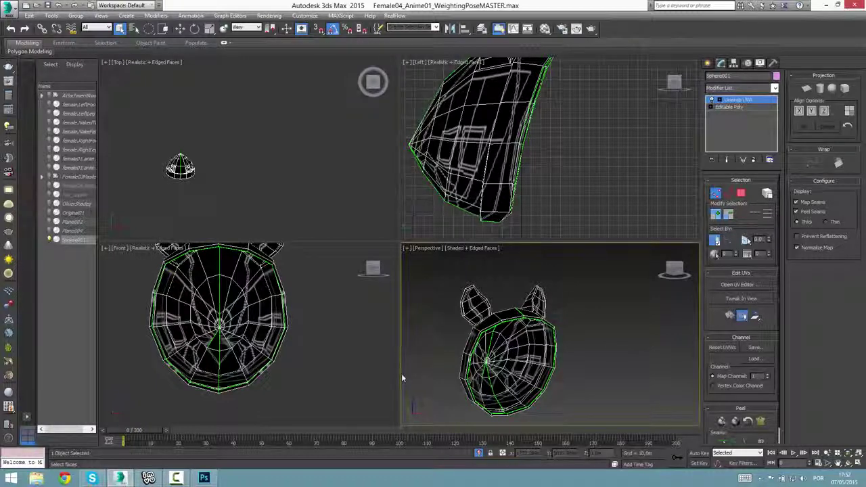
middle_click_drag(521, 352, 520, 304, "alt")
scroll(516, 314, "up", 5)
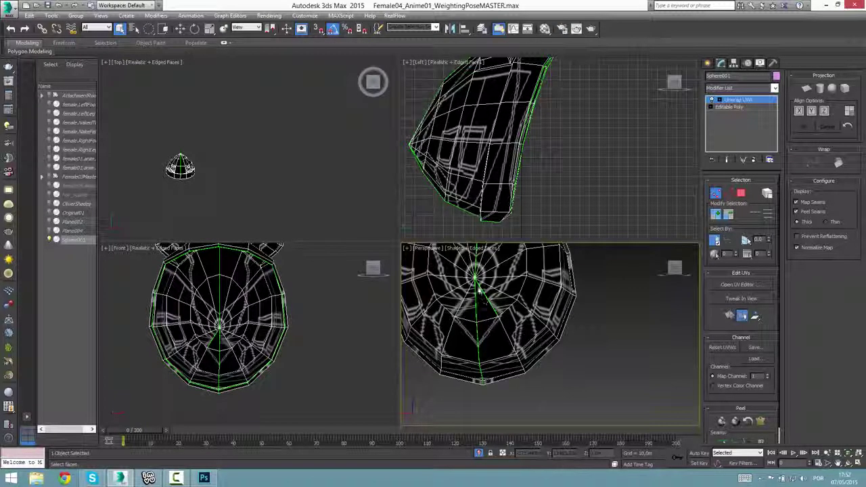
scroll(479, 293, "down", 5)
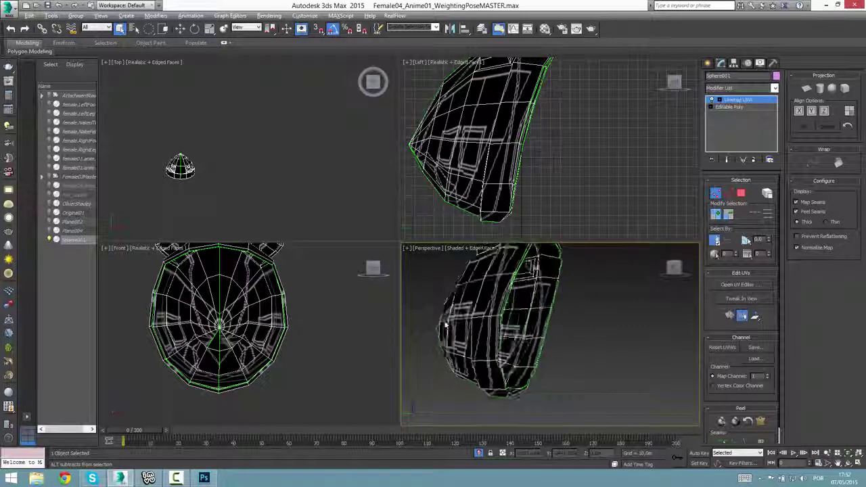